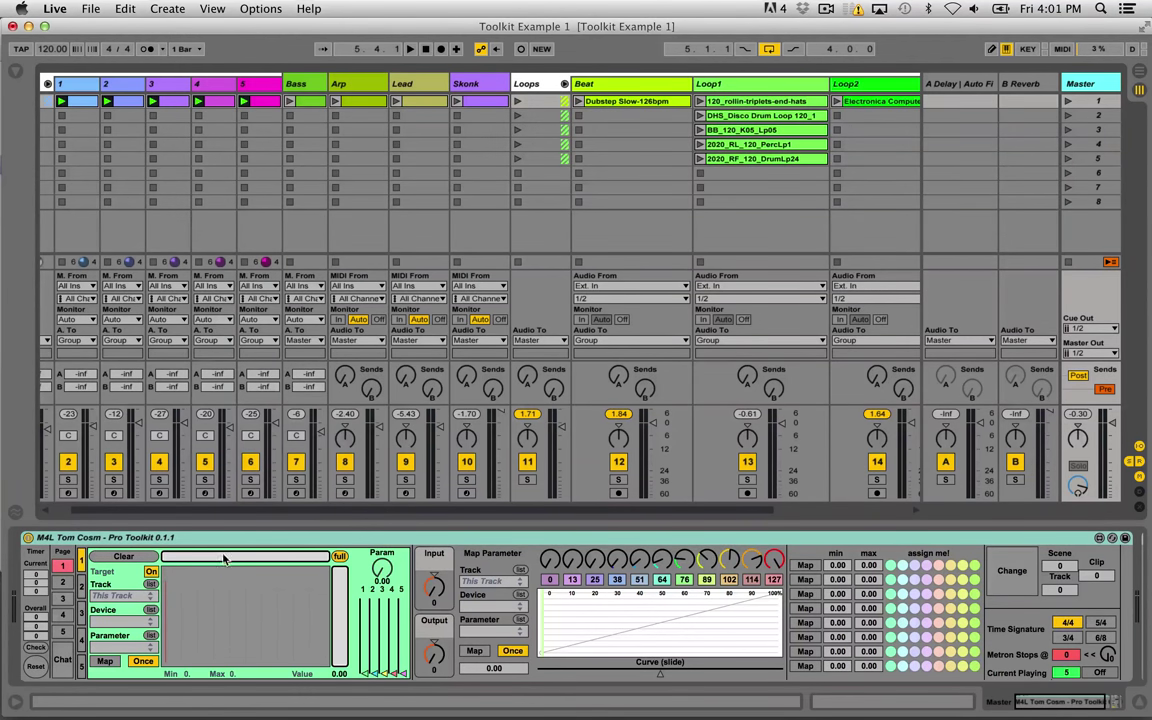
Look through pages 2, 3 and 4 of the Pro Toolkit device, and return to page 1.
click(62, 582)
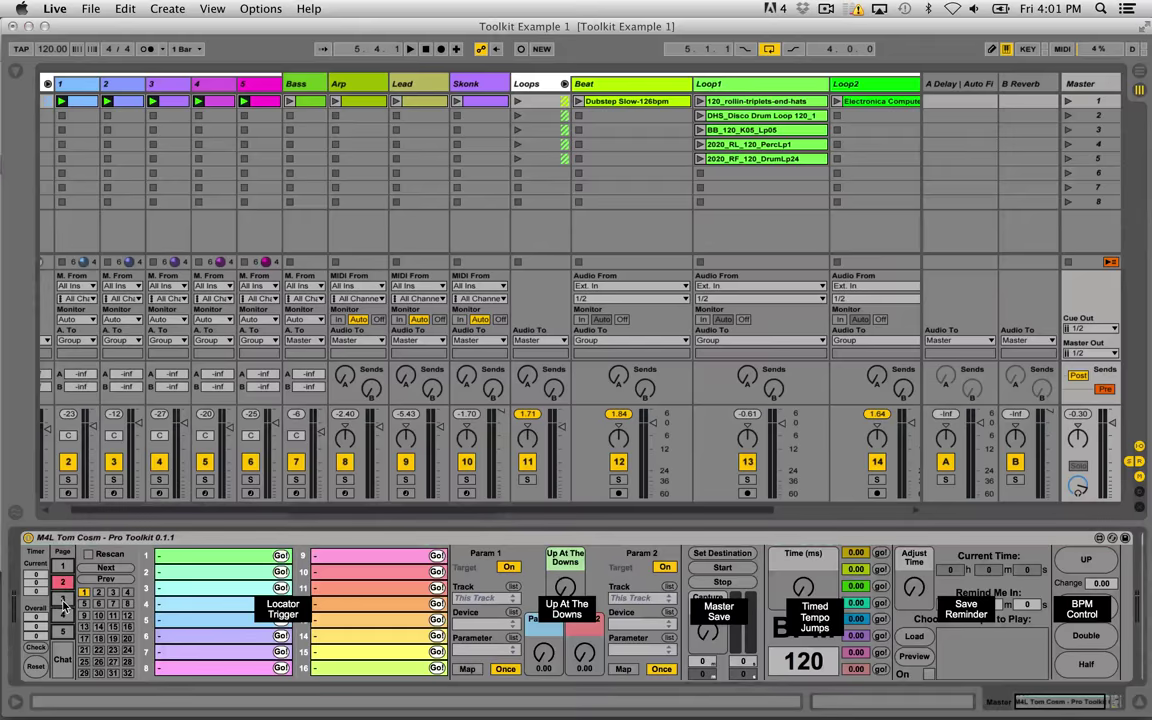
click(63, 598)
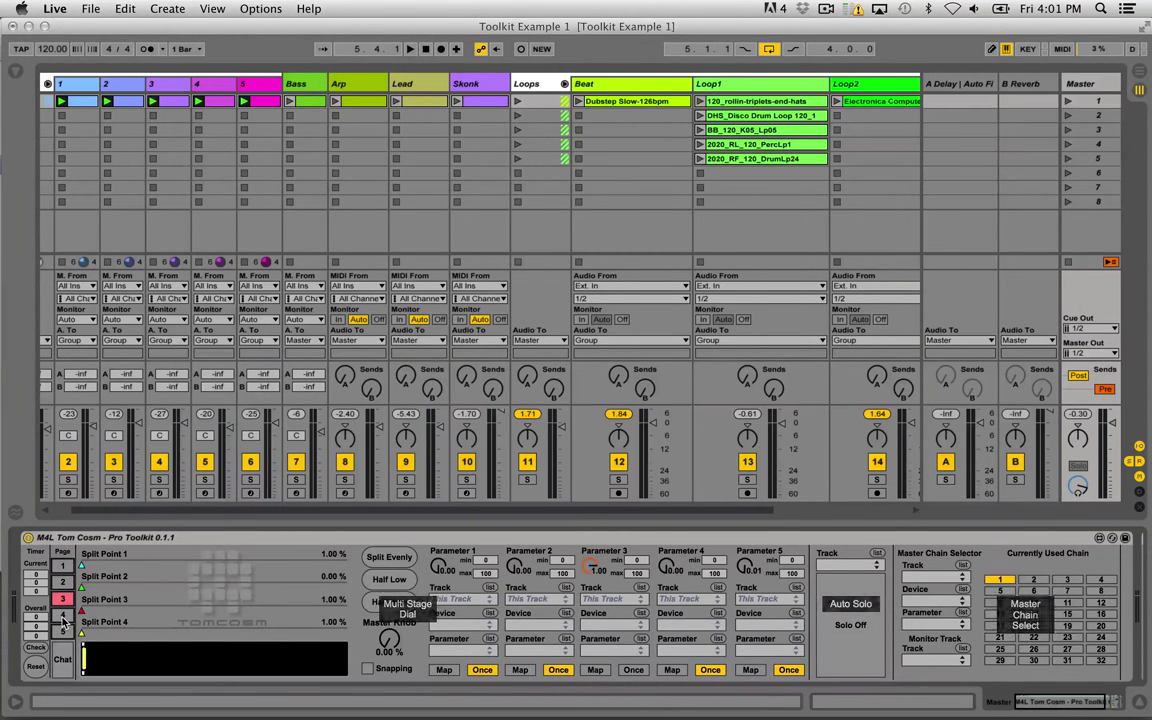
click(62, 615)
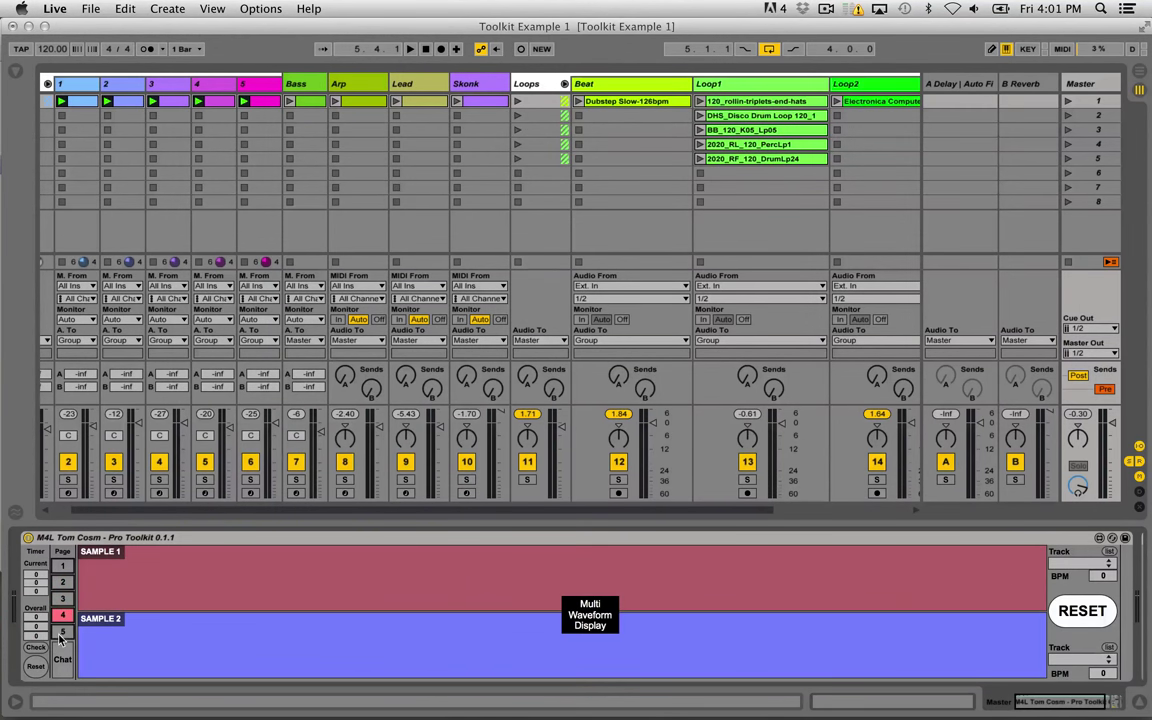
click(62, 566)
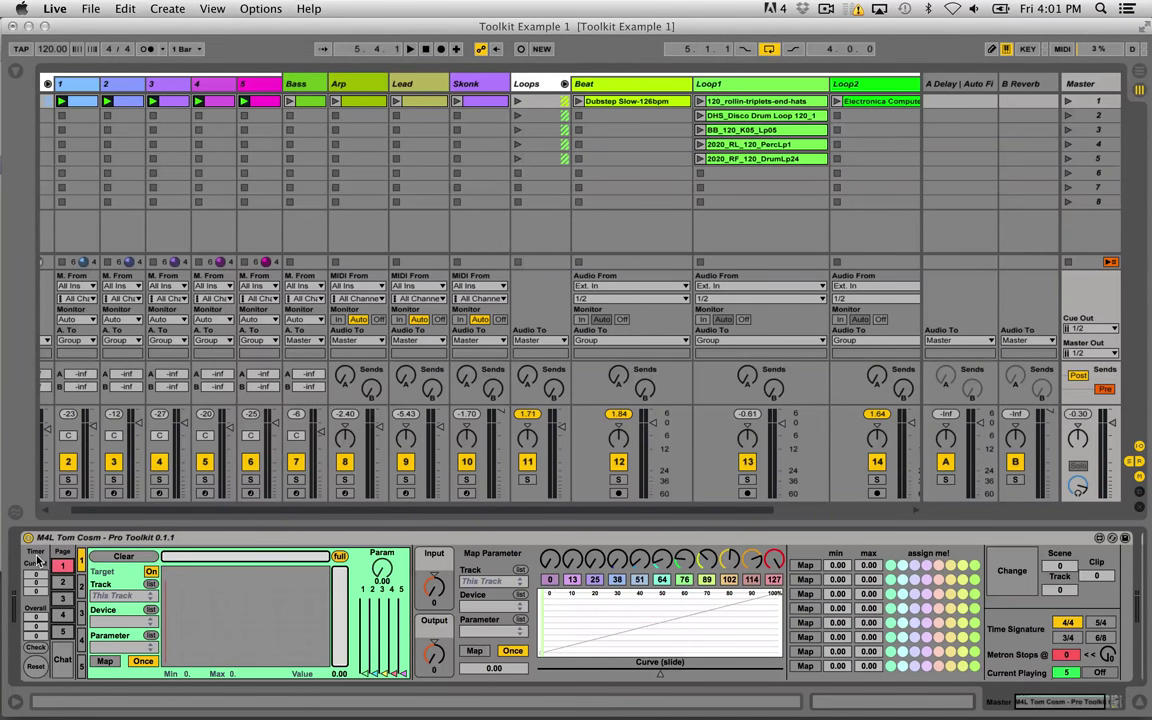
Reset the toolkit's timer and use its Check function to restart the current count.
click(37, 668)
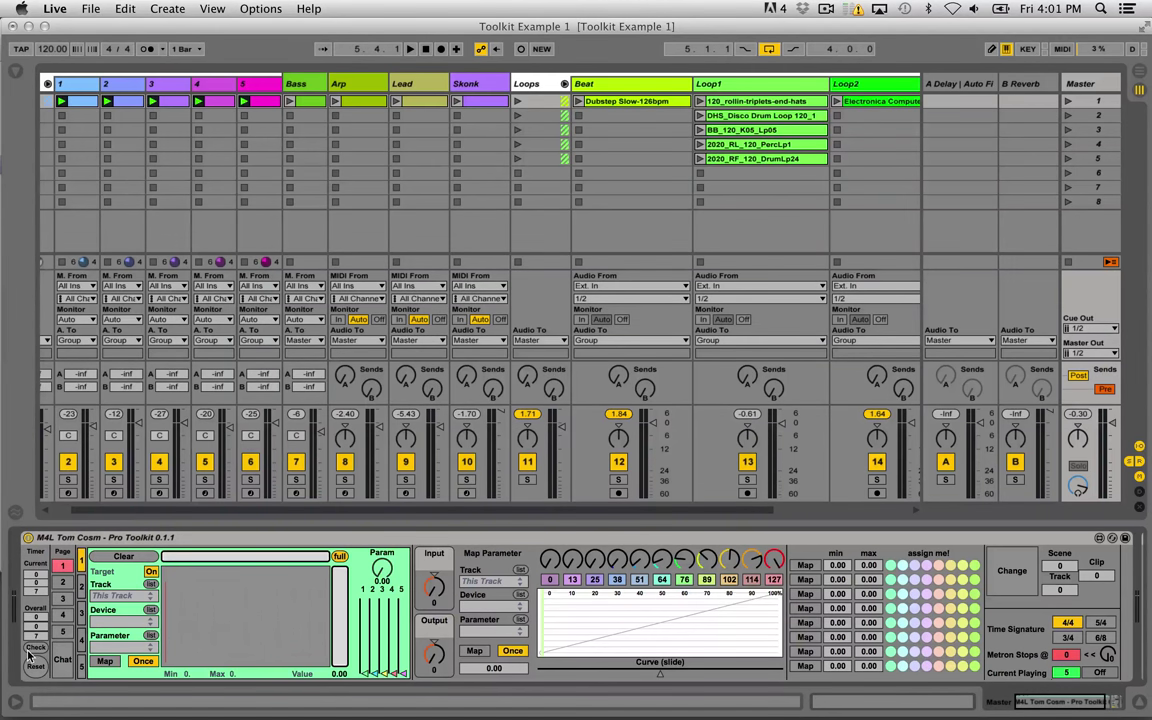
click(32, 650)
Open the toolkit's Producer Chatline, move its window over the middle of the session, and connect with the nickname "Cool-Guy".
click(65, 662)
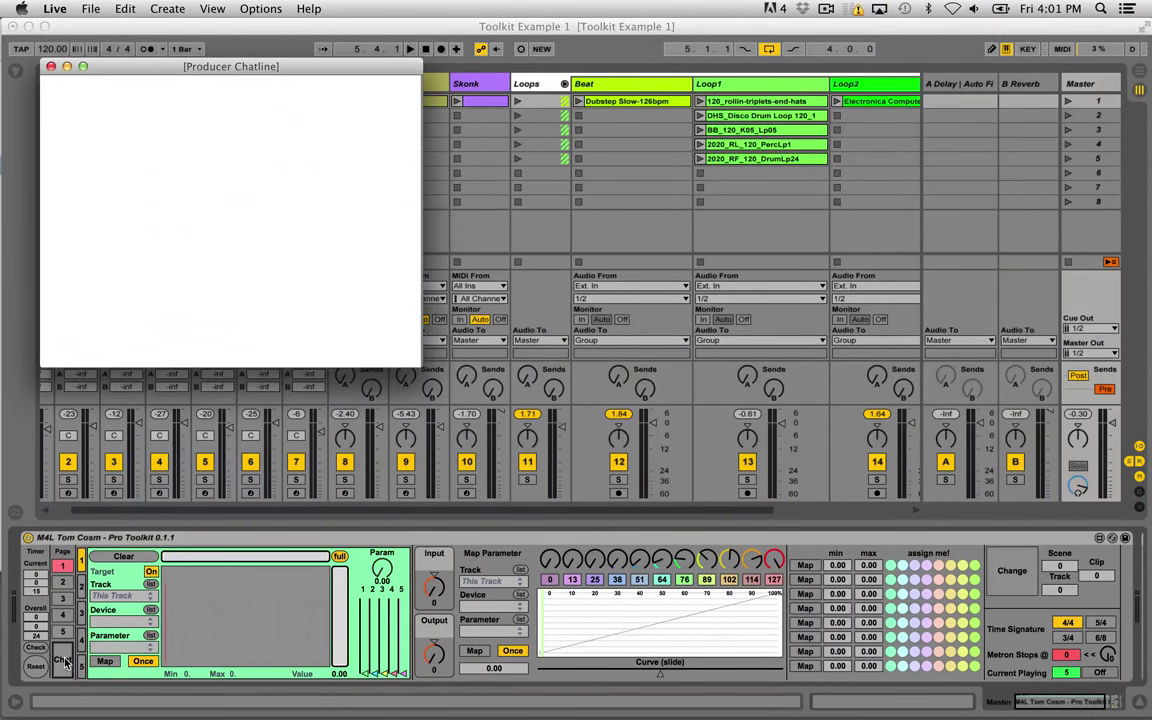
drag(179, 68, 435, 117)
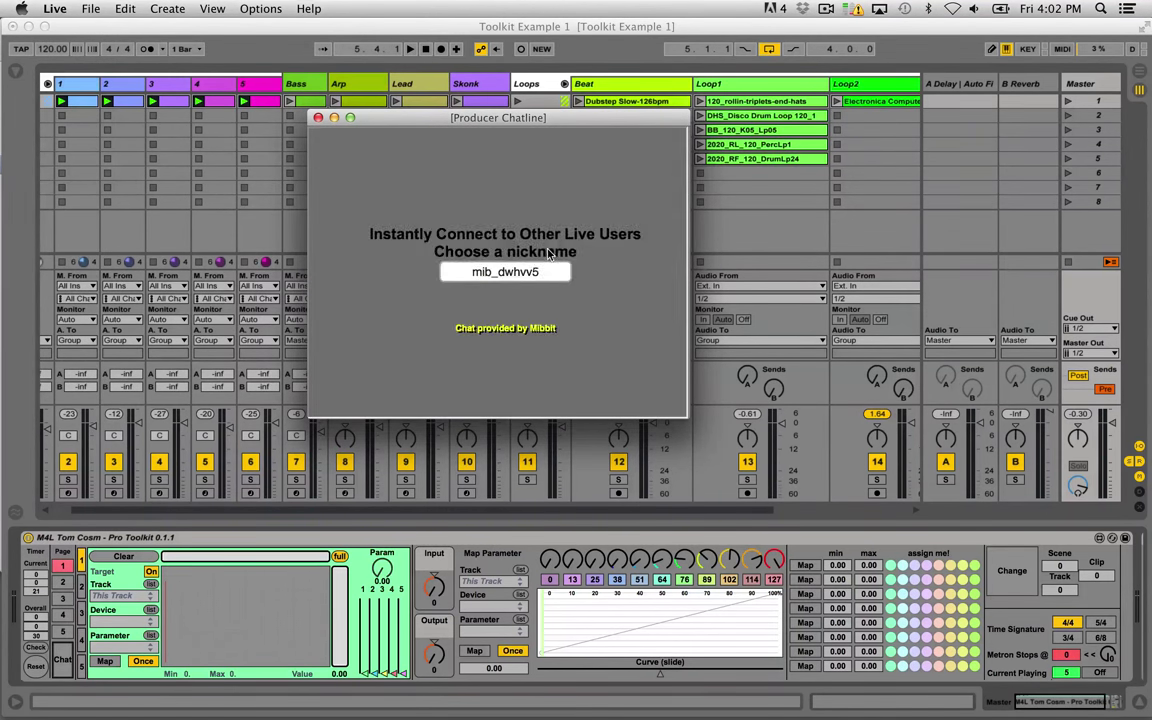
double_click(553, 271)
text(Co)
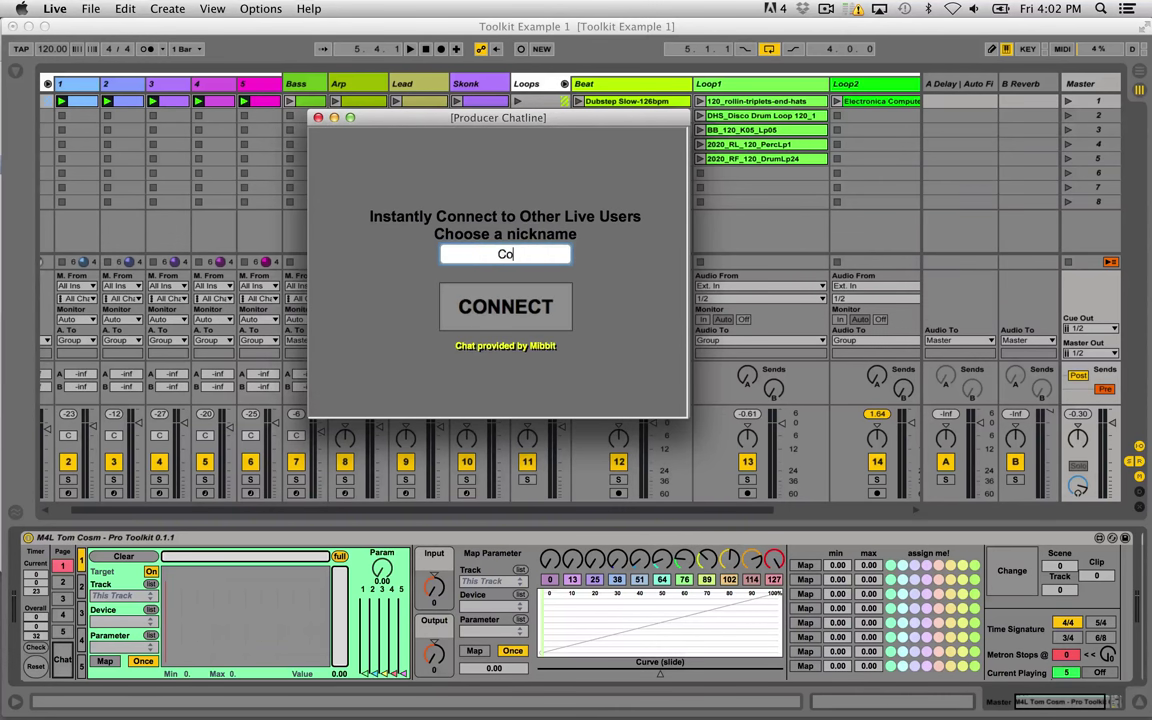
text(ol-Guy)
click(512, 298)
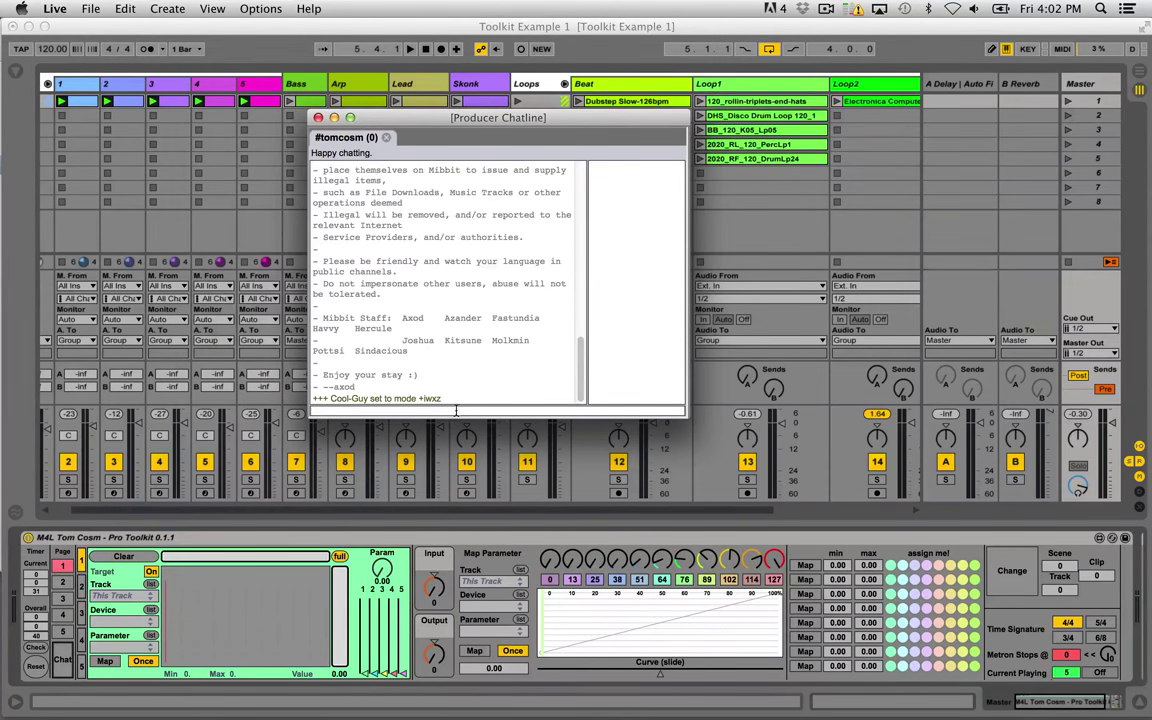
Send the message "Hey how's it going?" in the chat channel.
text(Hey)
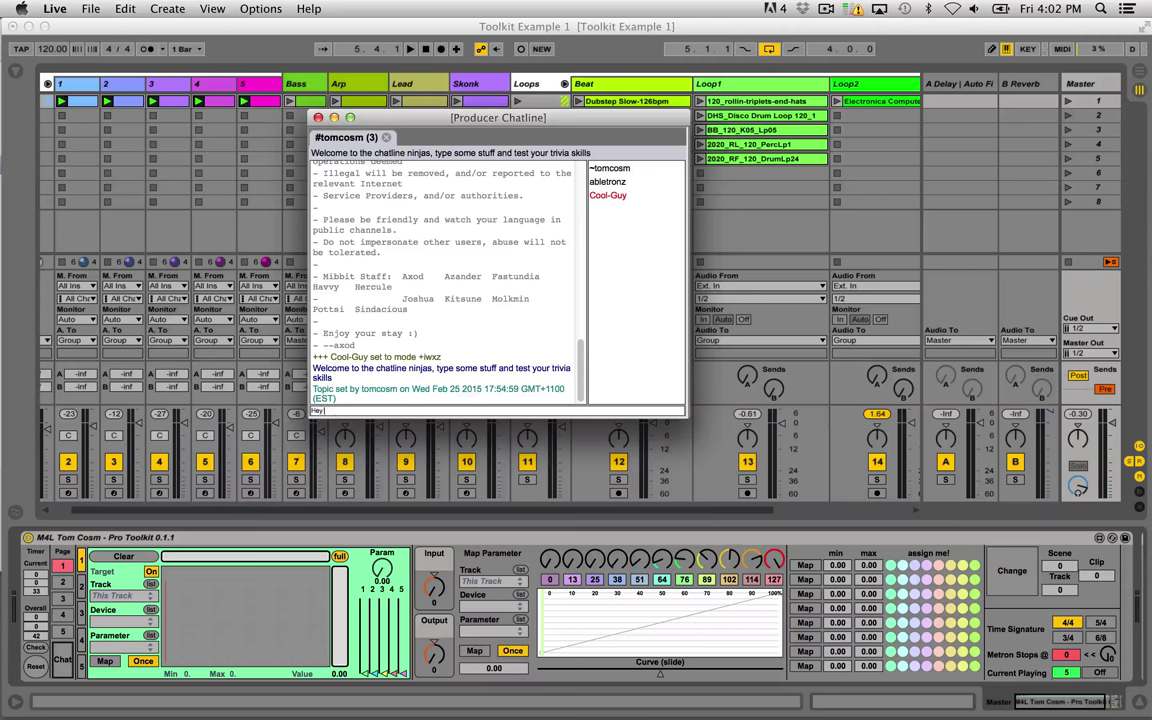
key(Return)
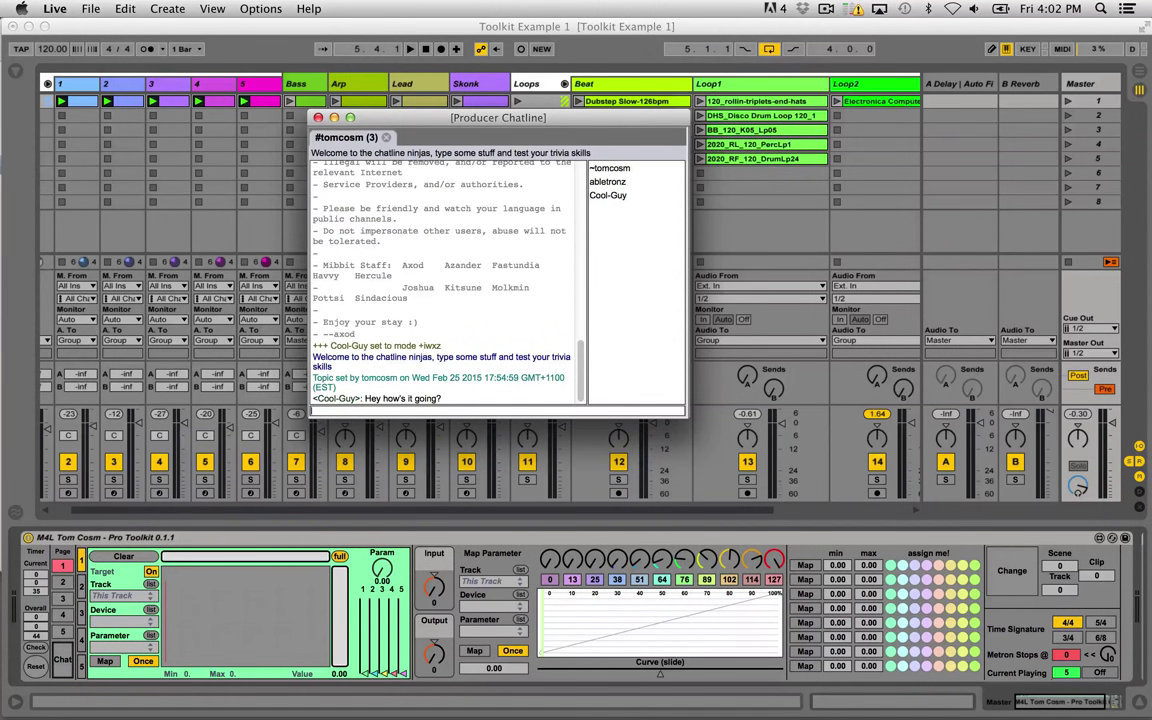
key(super+Tab)
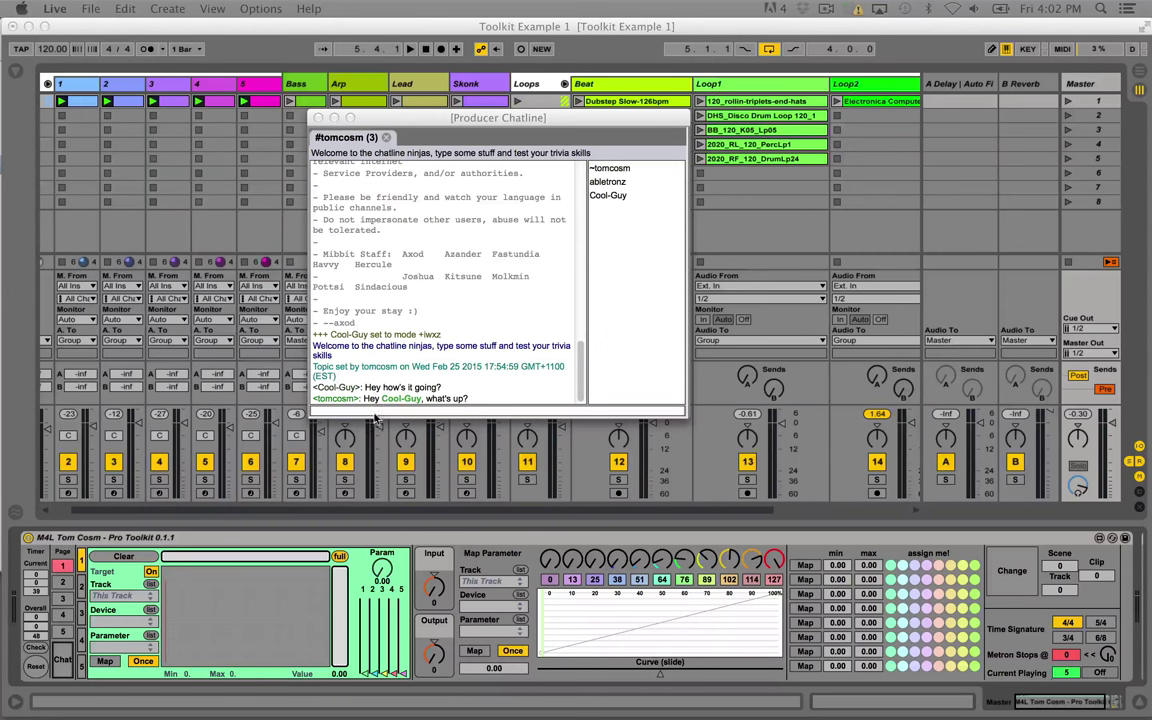
Start a trivia round with "!trivia 10", answer the first question with "Ring Modulator", and close the chat.
click(340, 416)
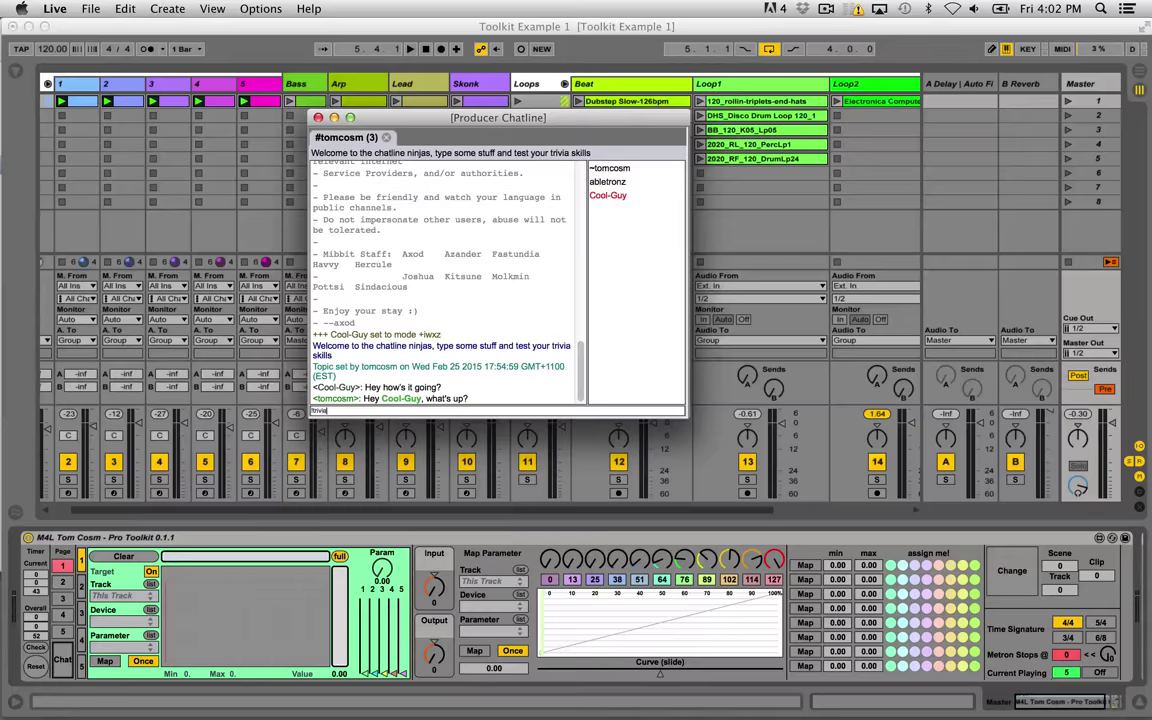
key(Return)
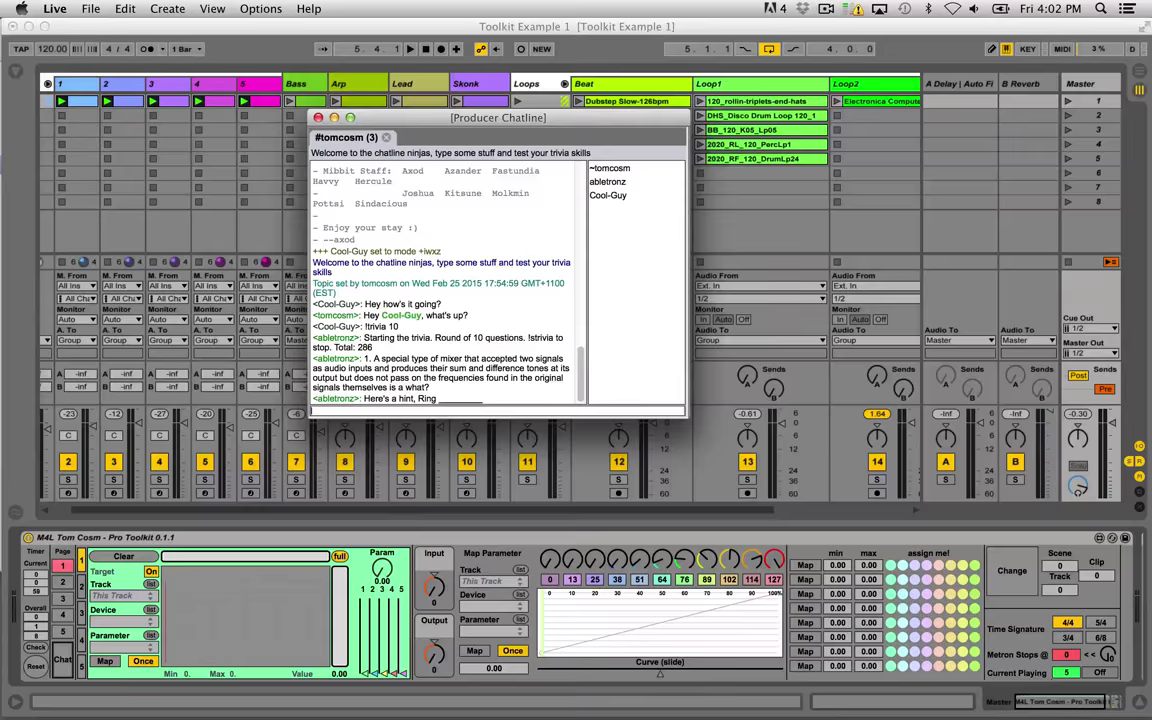
text(Rgin)
text(ng Modulator)
key(Return)
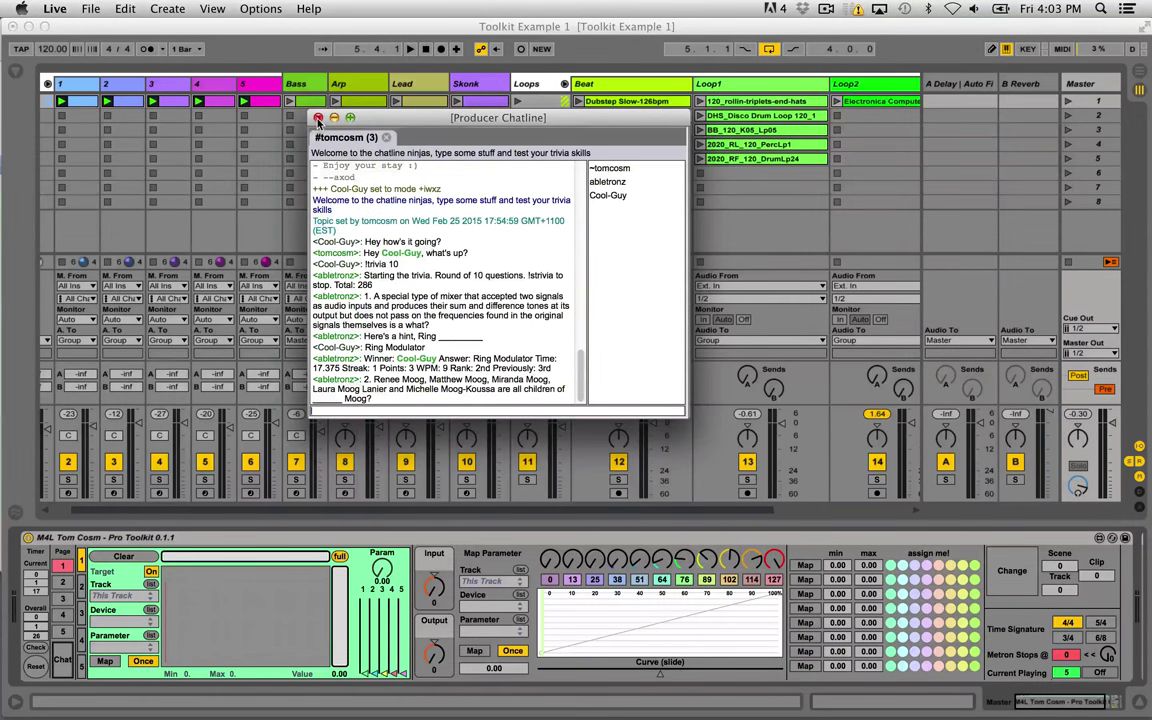
click(318, 118)
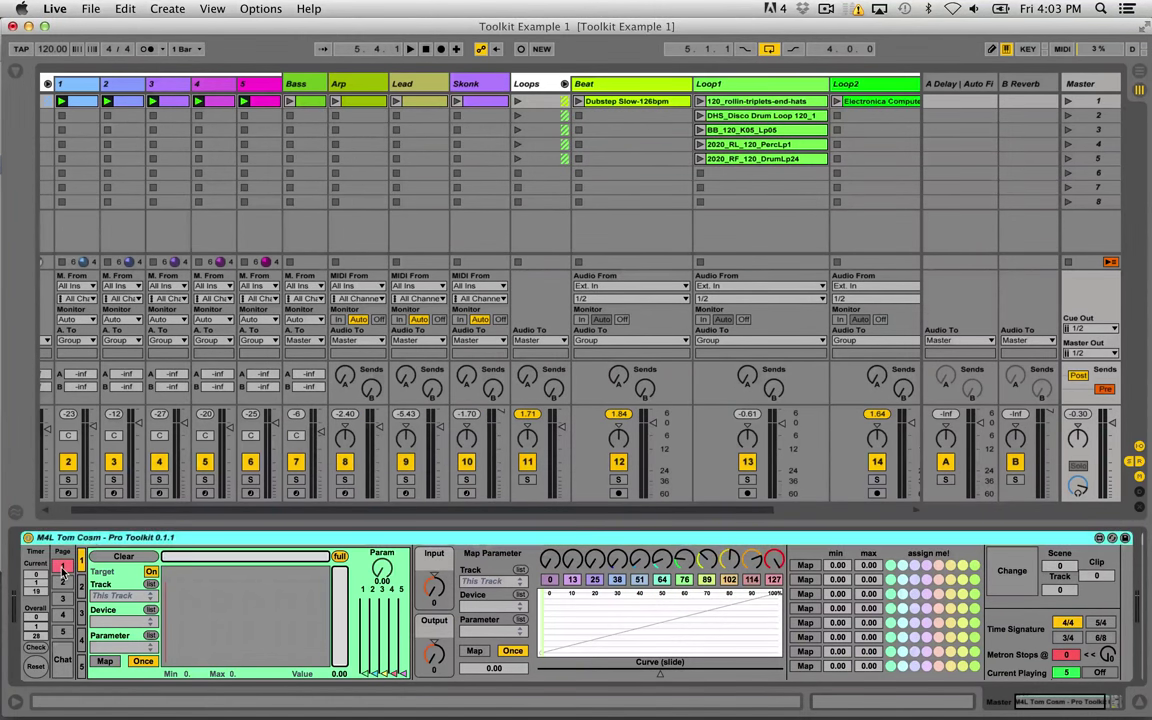
Play the Pads group's first row of clips and examine the Operator devices and filter frequency on its tracks.
click(63, 569)
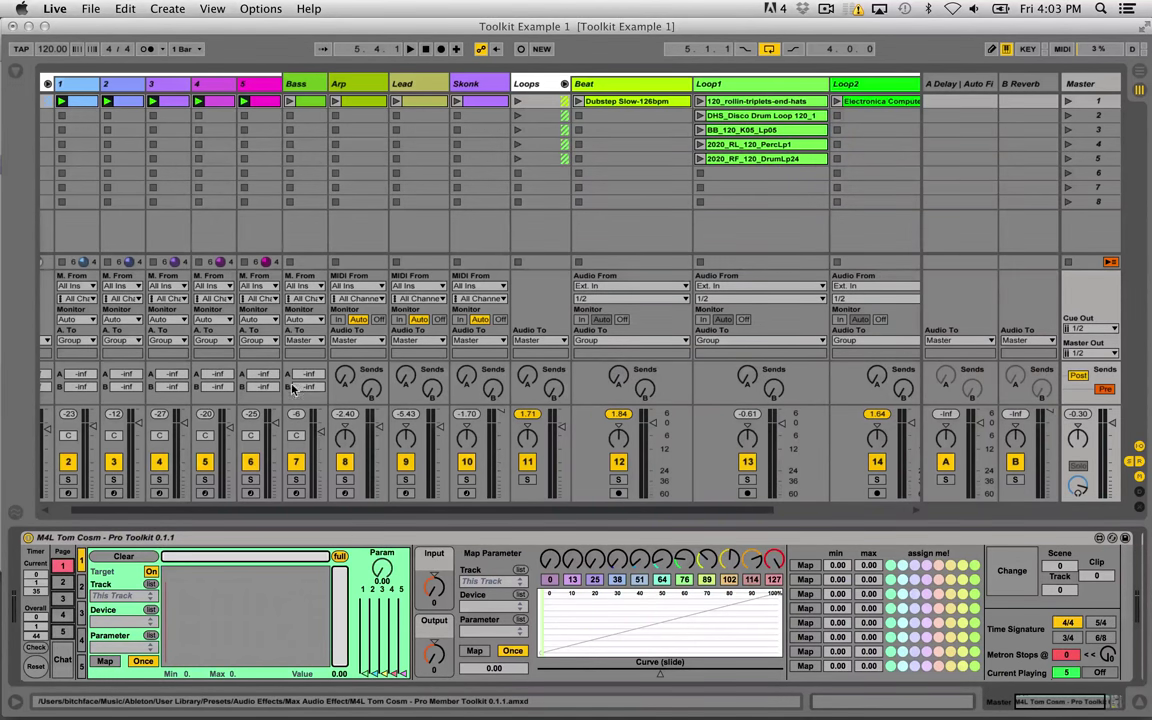
scroll(246, 223, left, 1)
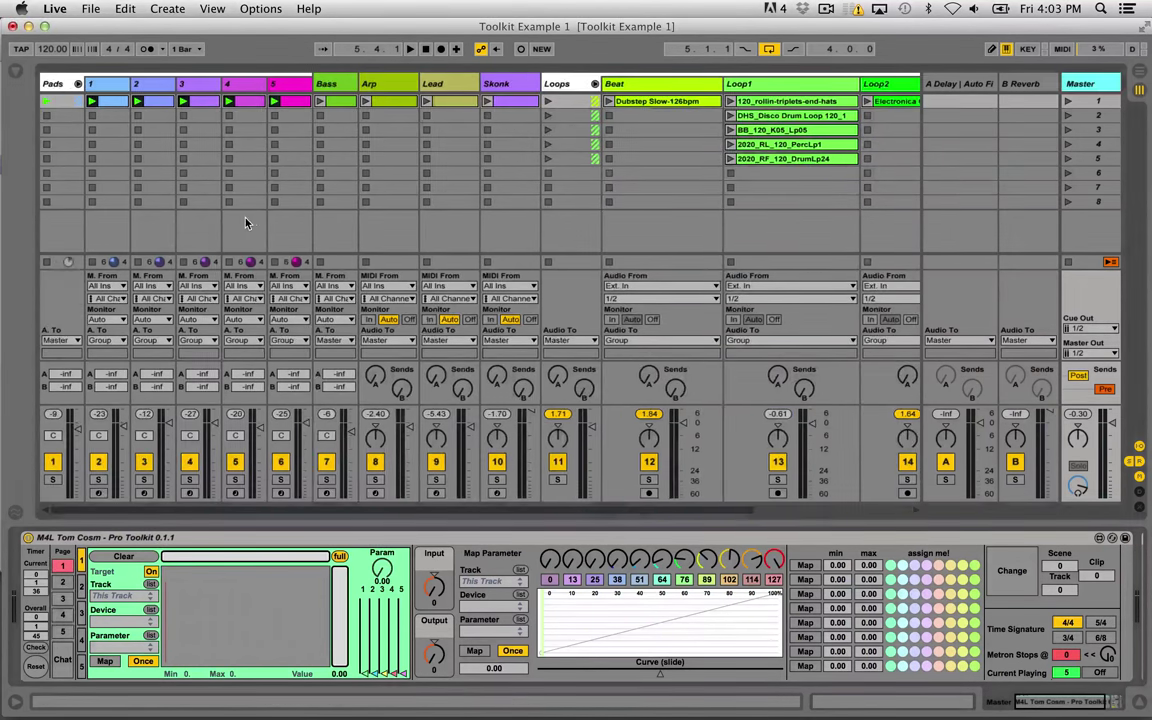
click(54, 82)
click(46, 103)
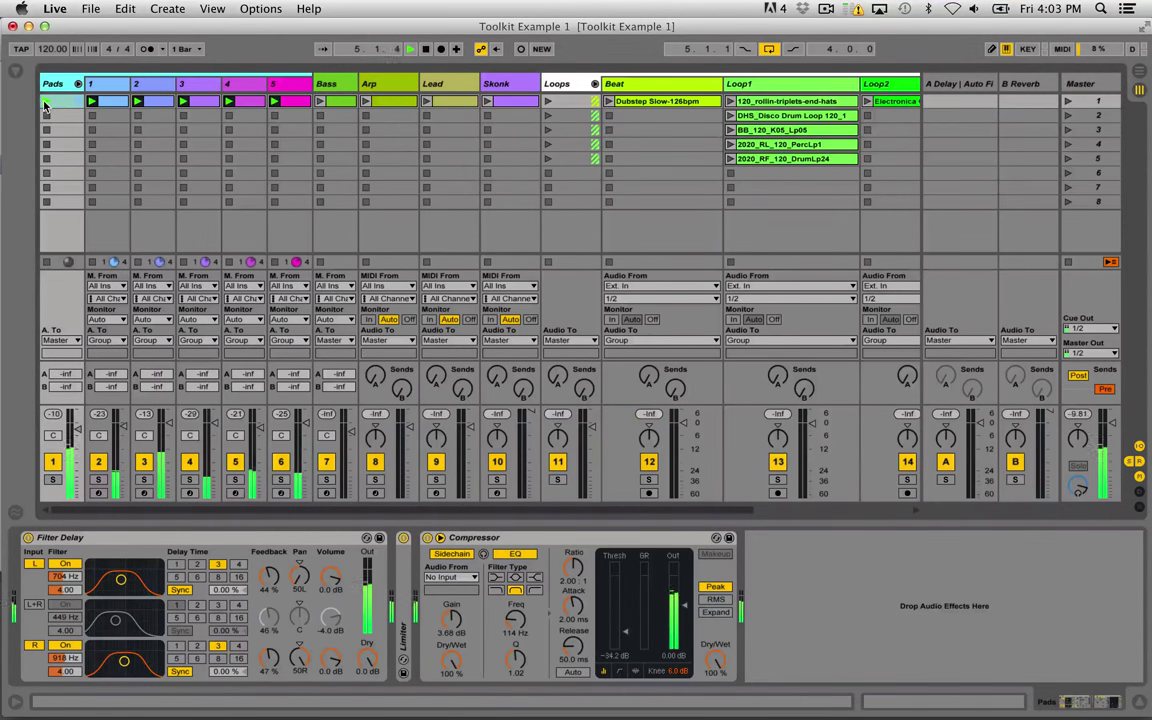
click(104, 85)
click(182, 86)
click(157, 88)
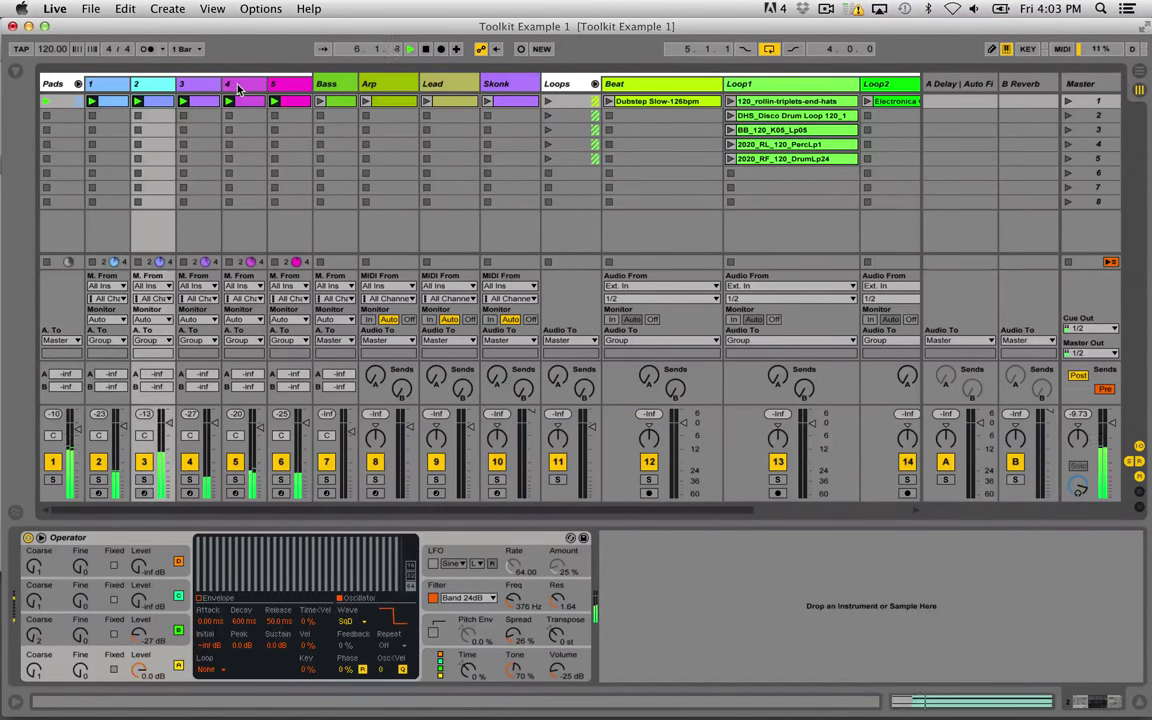
click(240, 89)
click(289, 89)
click(515, 606)
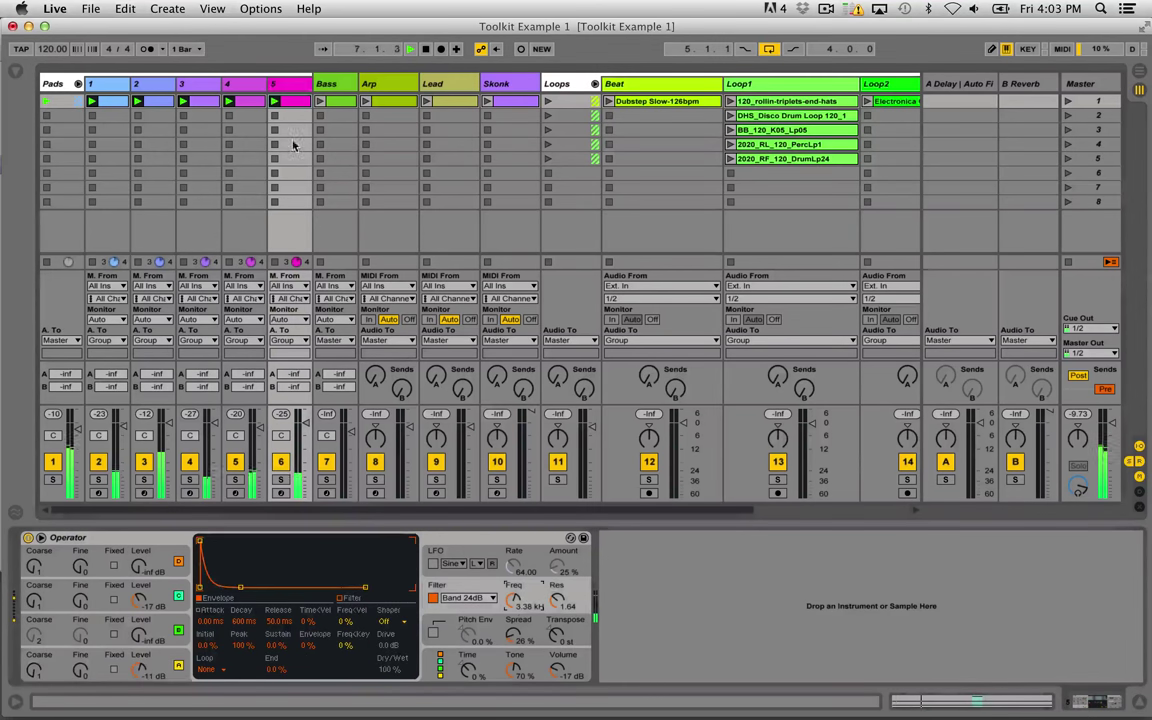
click(231, 87)
Map slot 1 of the master track's Pro Toolkit to the filter frequency of track 1's Operator.
click(1087, 84)
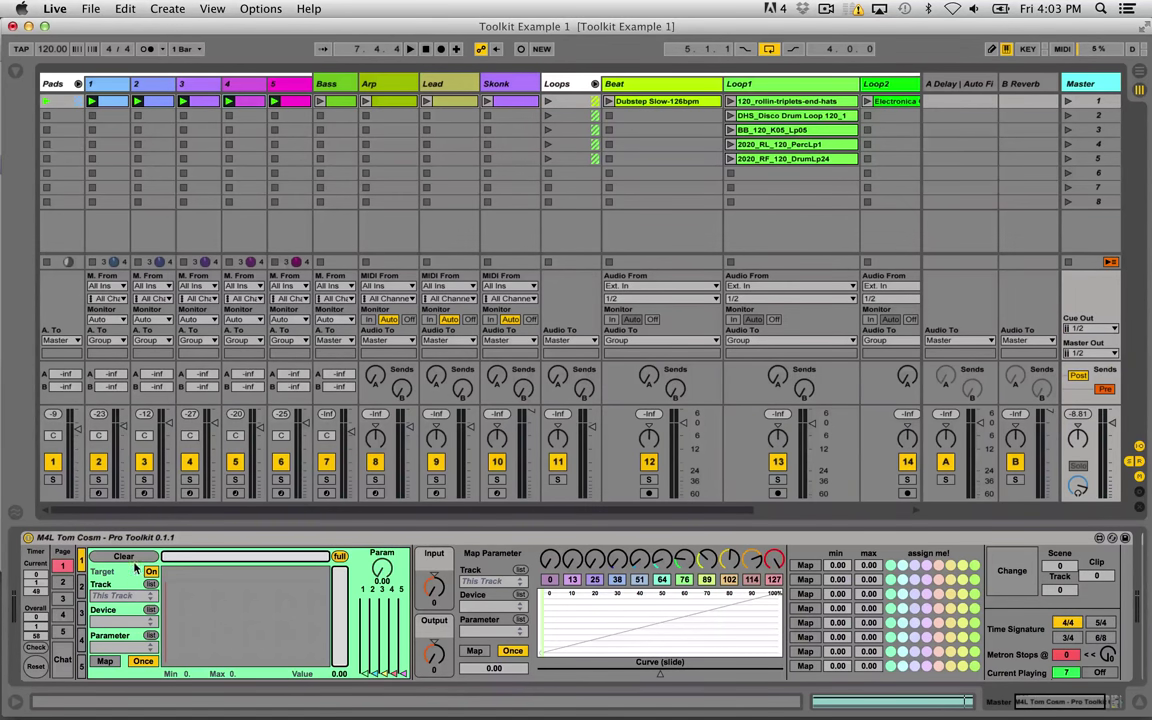
click(93, 86)
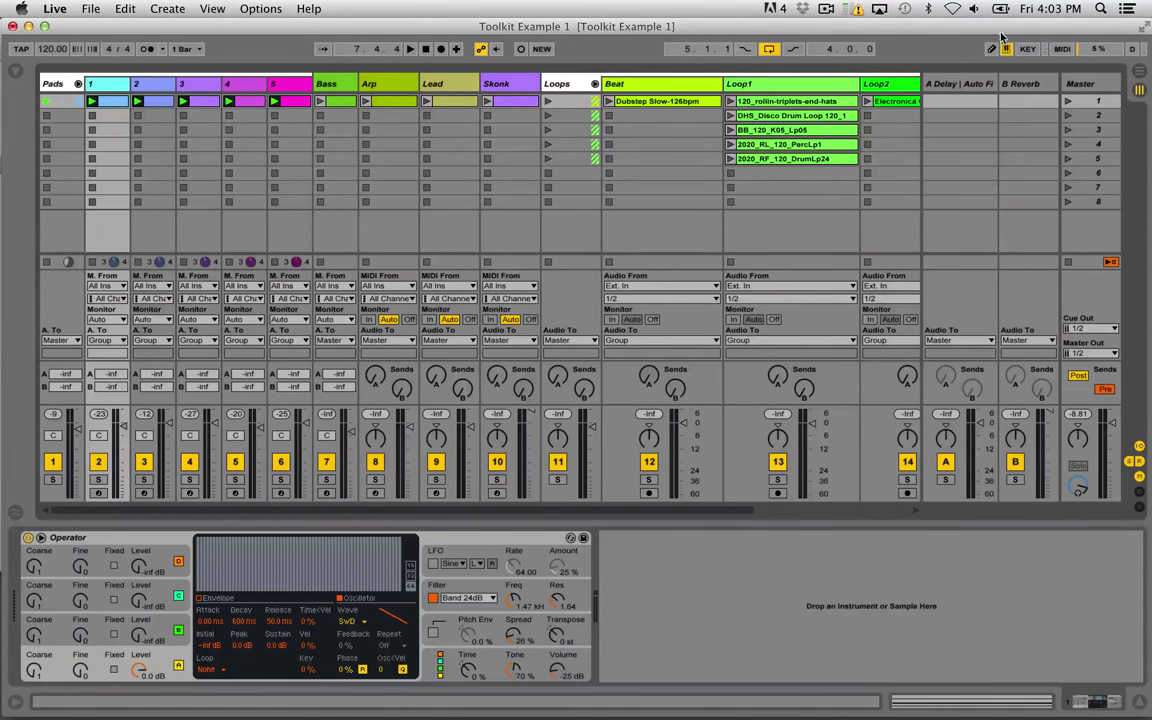
click(1085, 84)
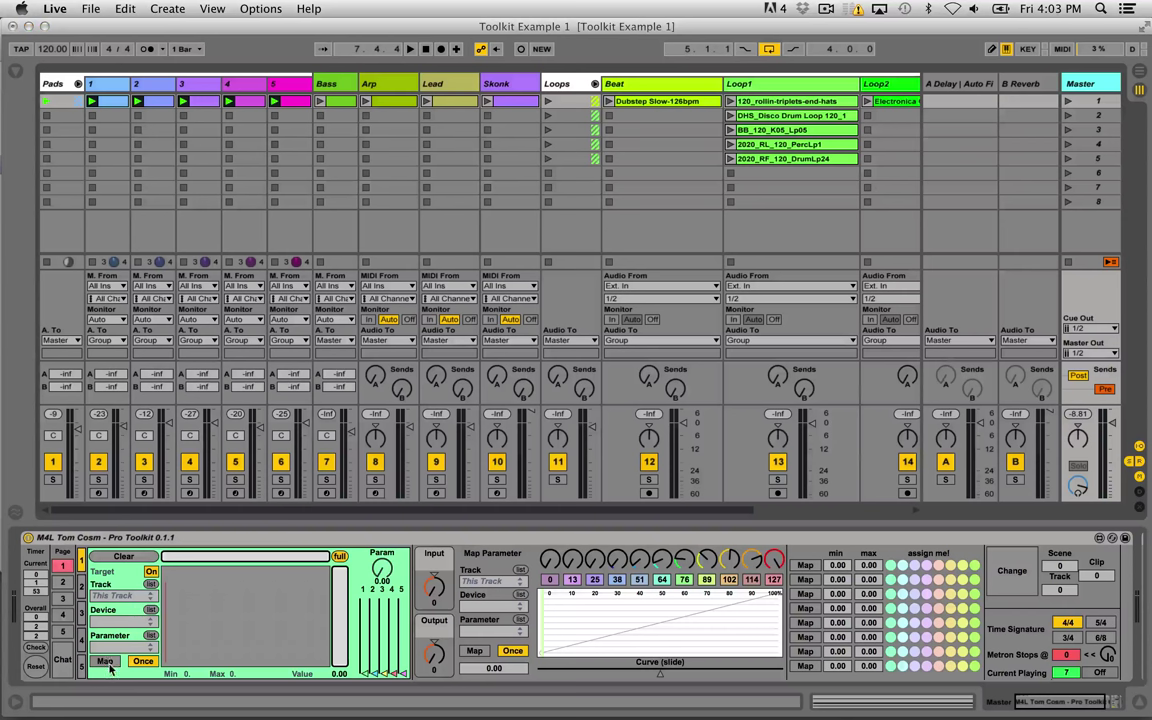
click(100, 85)
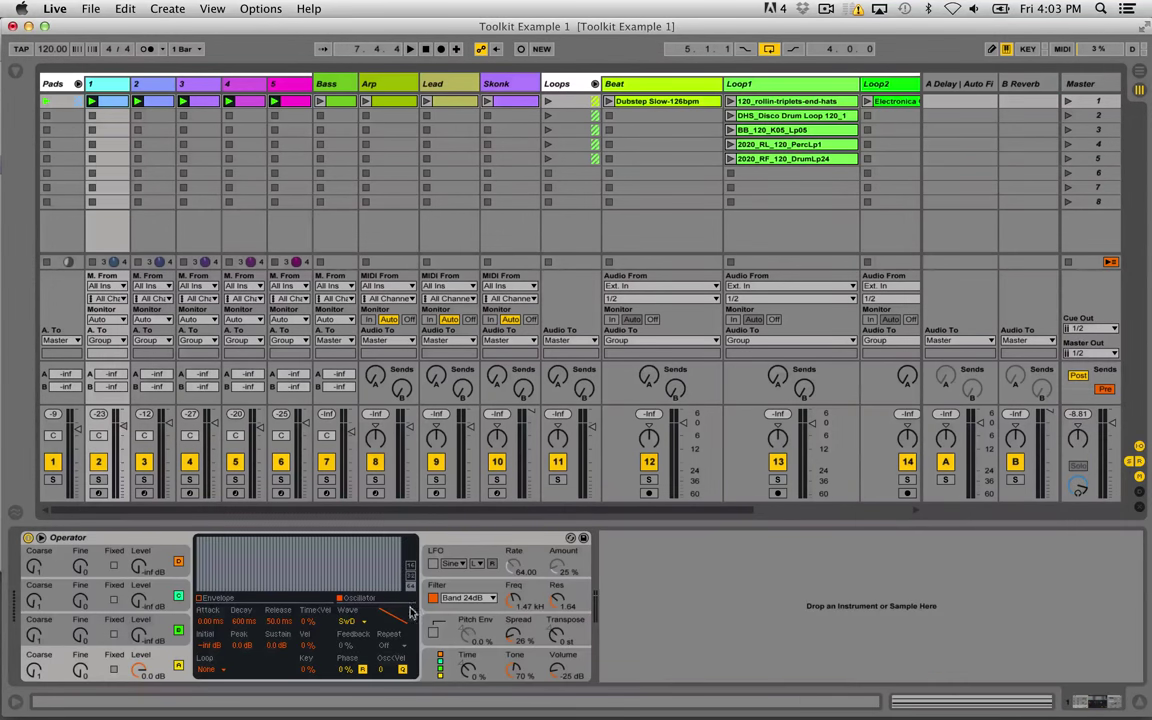
click(525, 604)
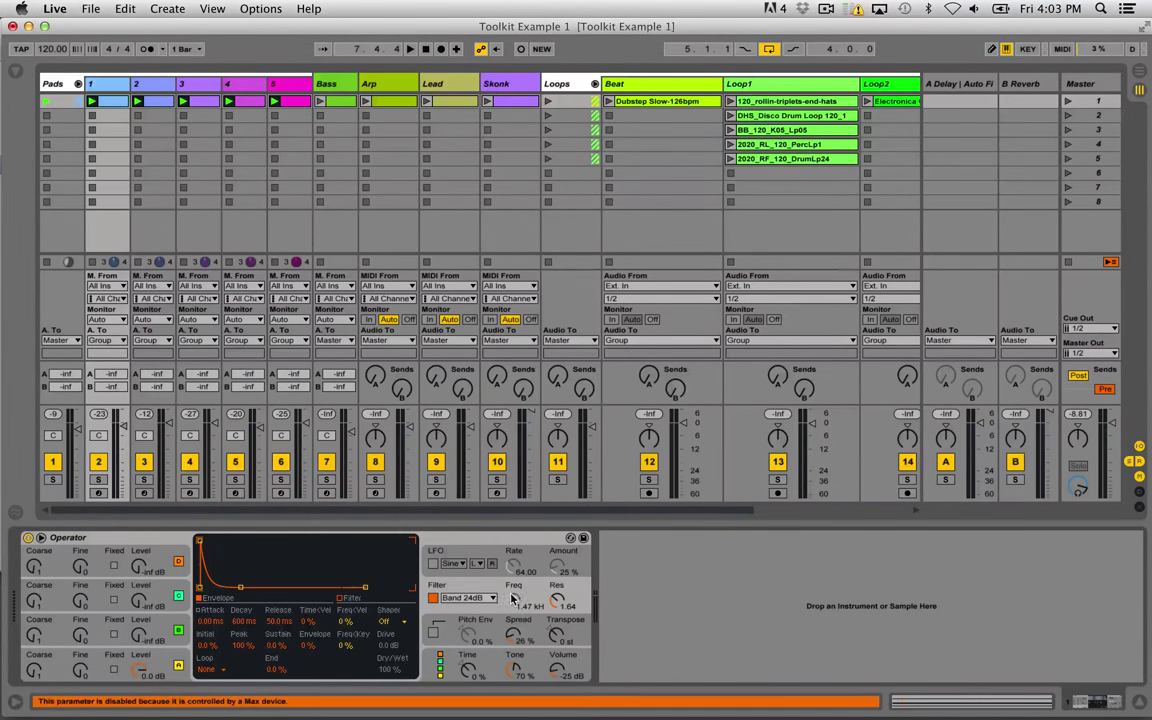
Map the toolkit's slot 2 to the filter frequency of track 2's Operator.
click(1085, 84)
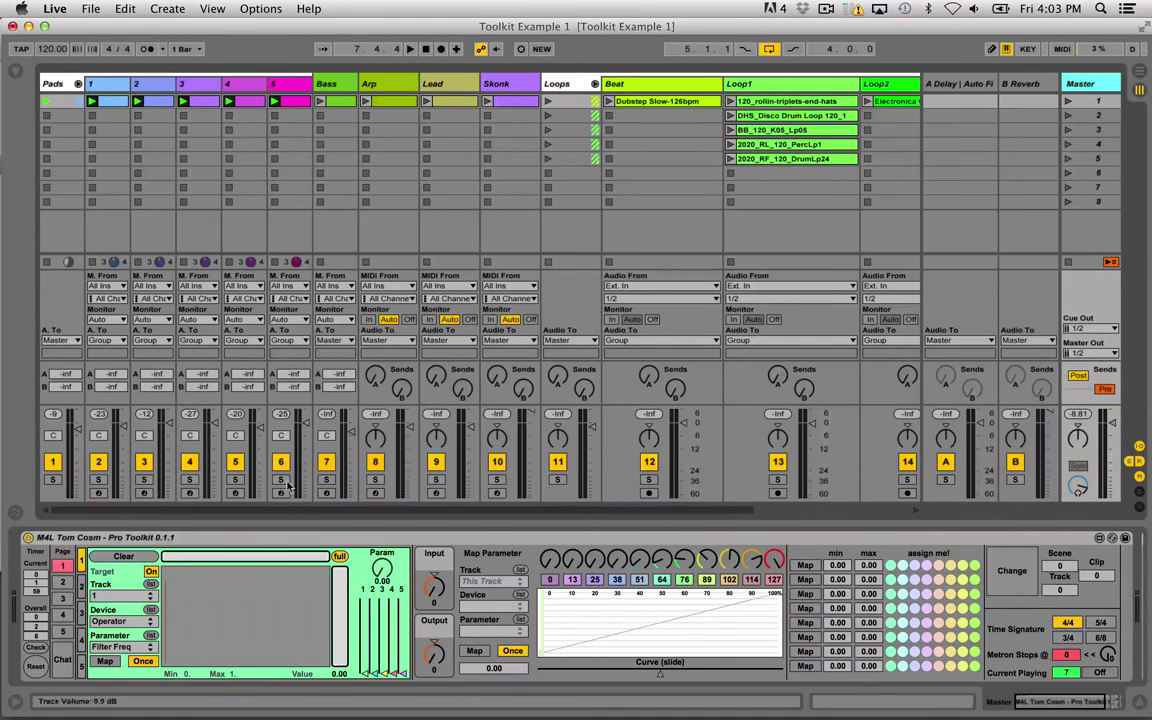
click(121, 556)
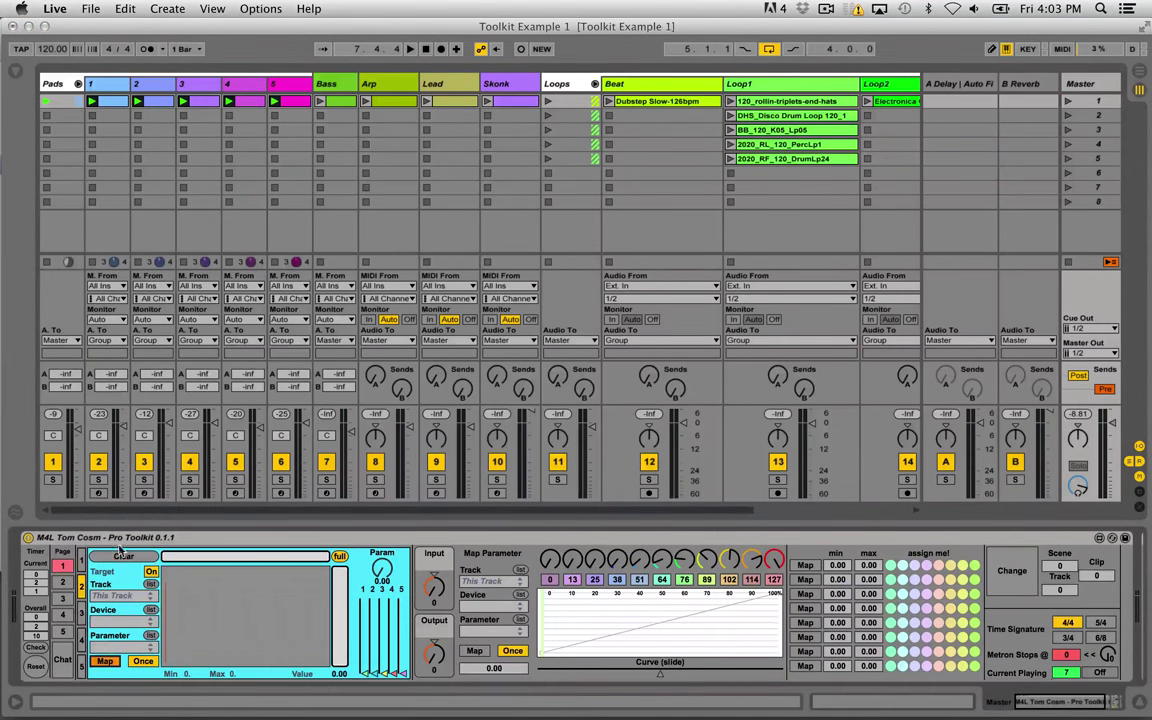
click(152, 84)
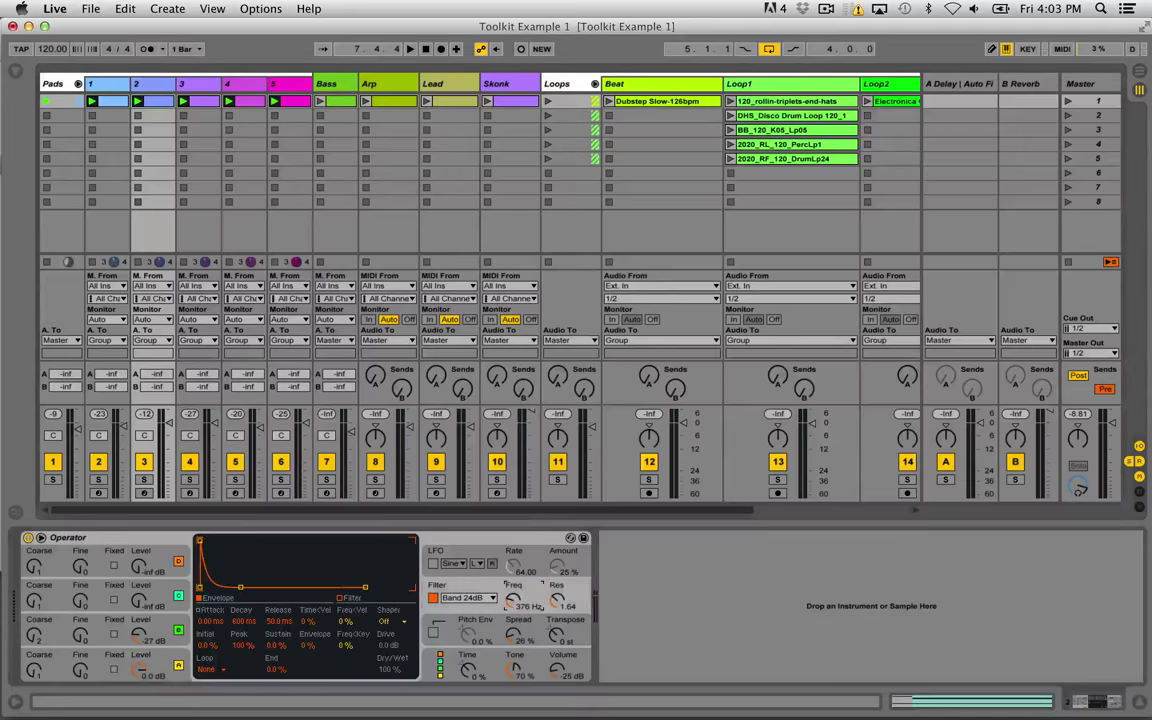
Map the toolkit's slot 3 to the filter frequency of track 3's Operator.
click(1100, 83)
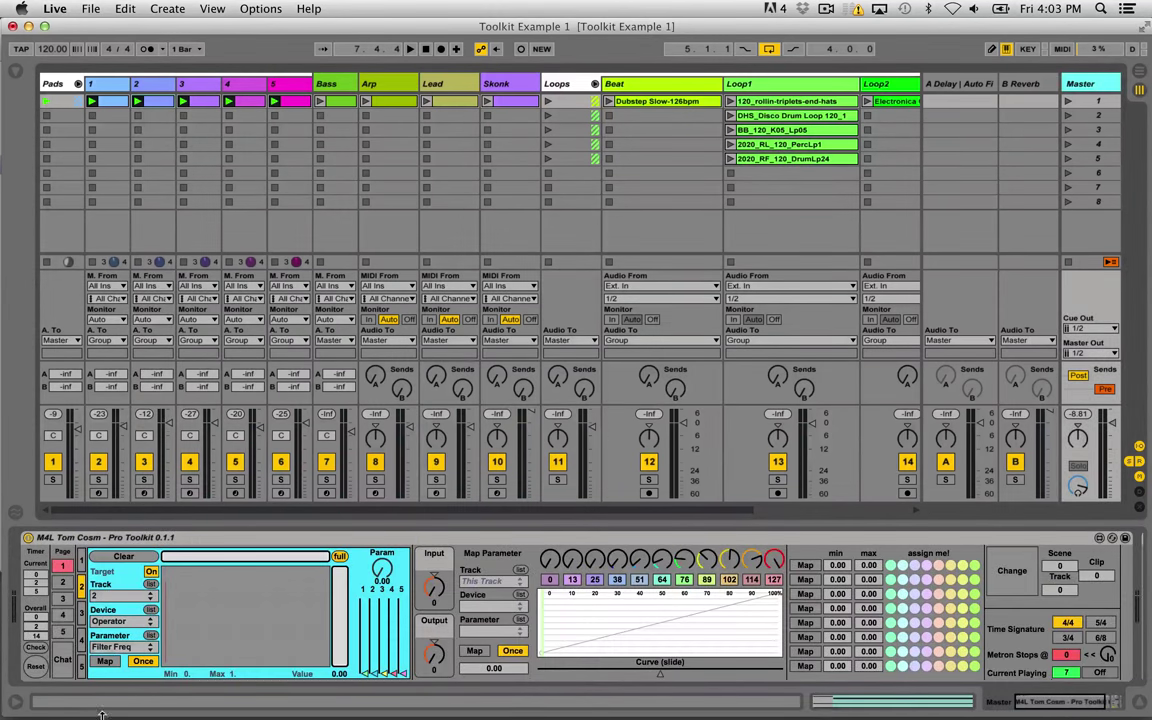
click(81, 613)
click(103, 661)
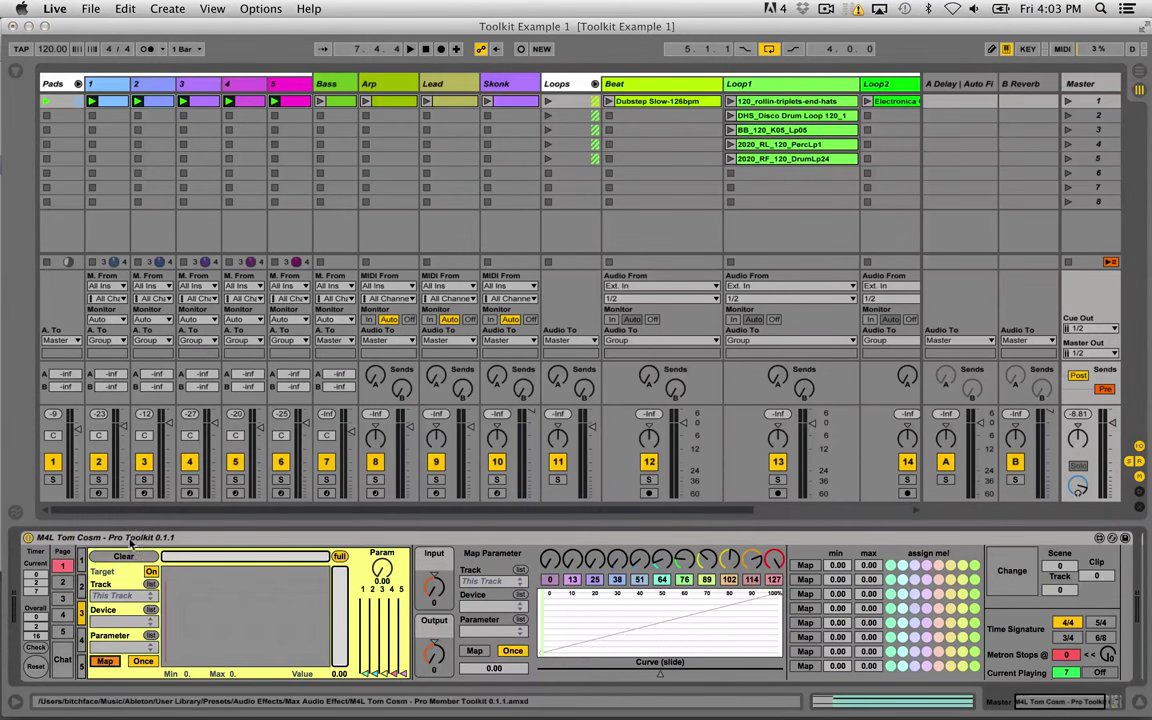
click(183, 84)
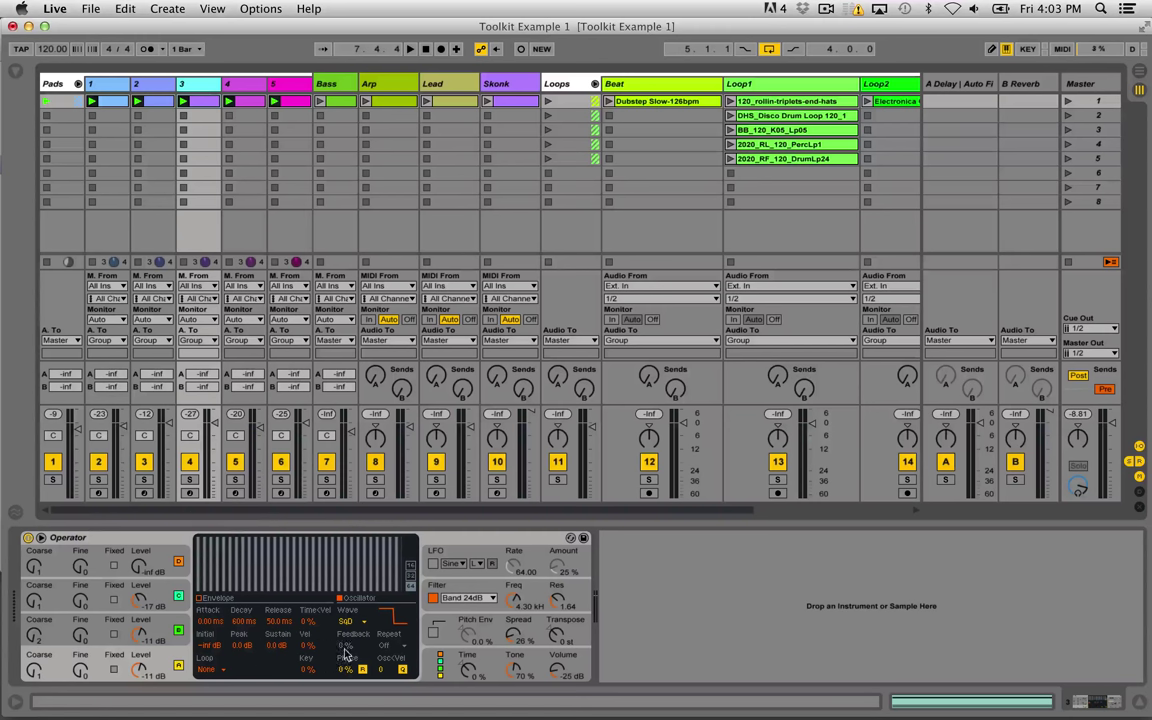
click(518, 601)
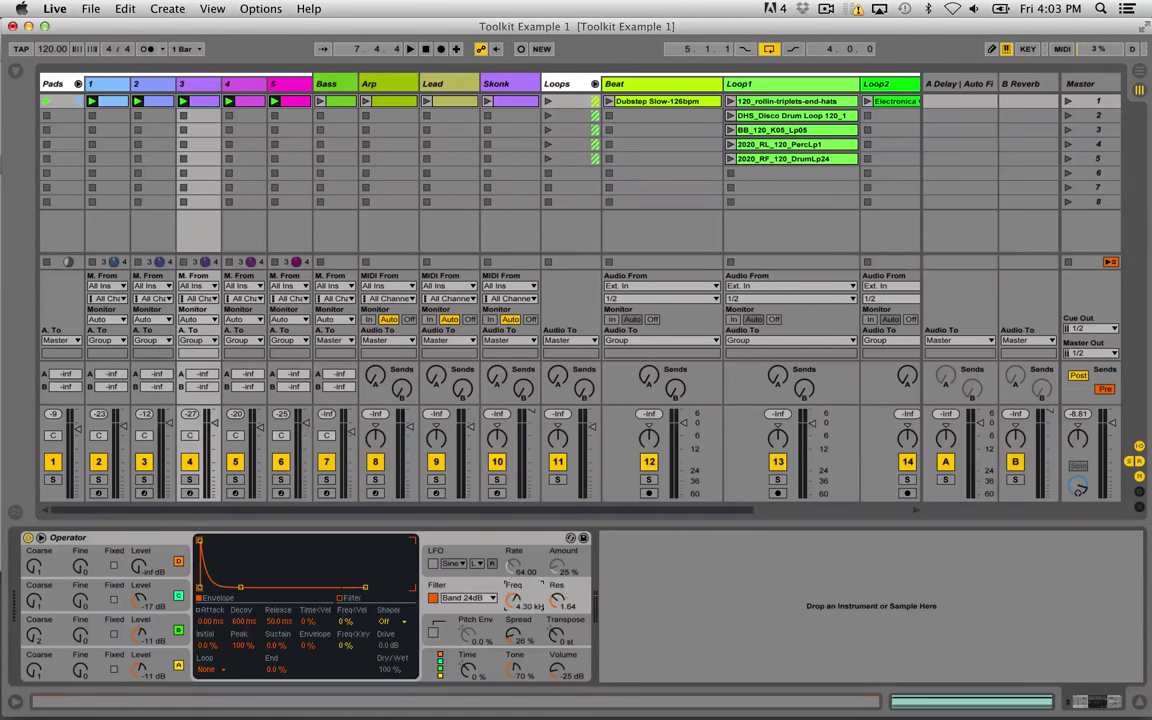
Map slot 4 of the master track's Pro Toolkit to the filter frequency of track 4's Operator.
click(1080, 86)
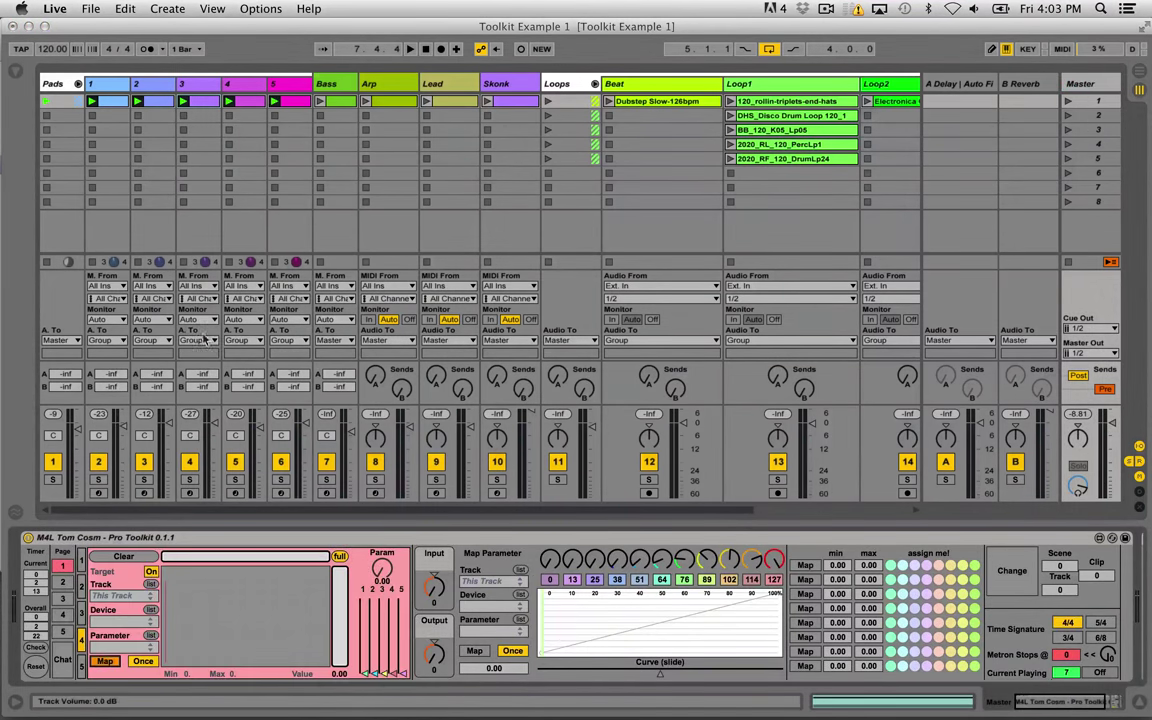
click(222, 84)
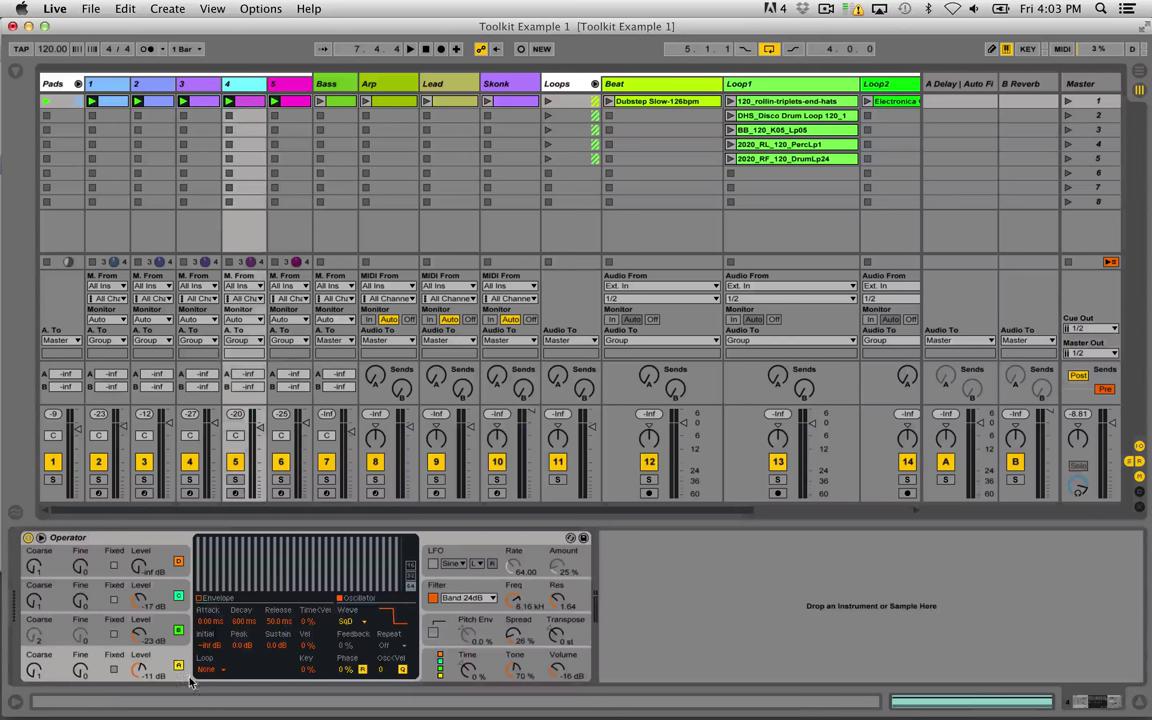
click(517, 603)
click(1092, 85)
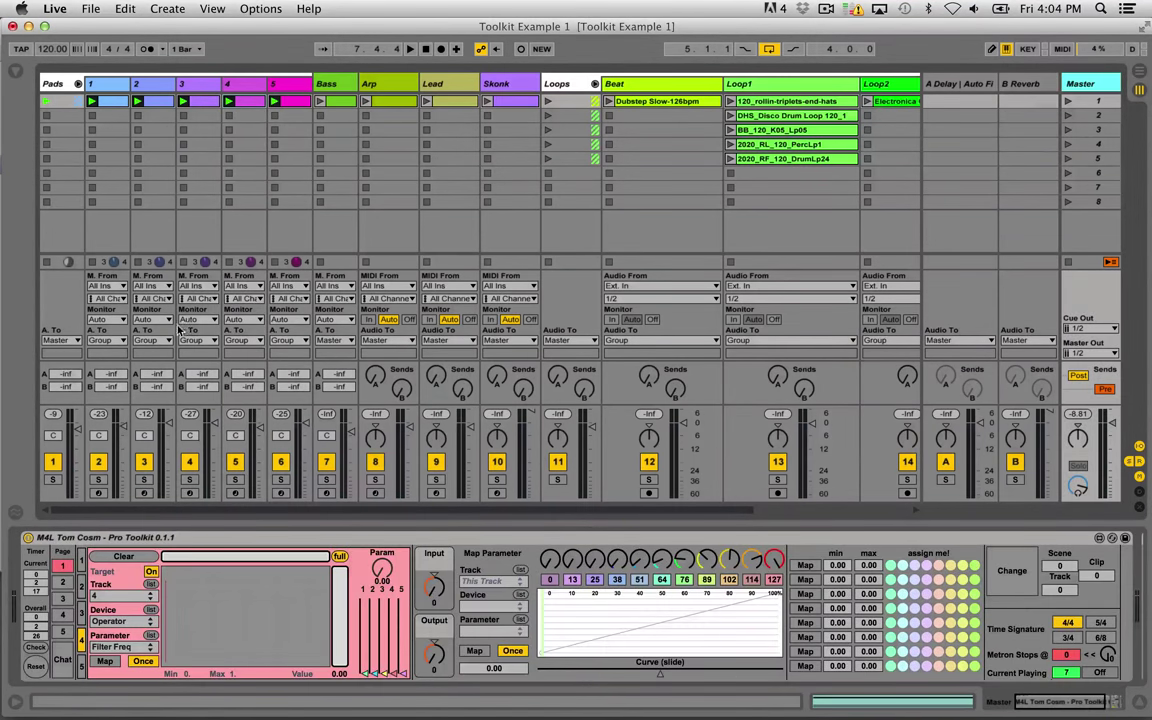
Map the toolkit's slot 5 to the filter frequency of track 5's Operator.
click(82, 667)
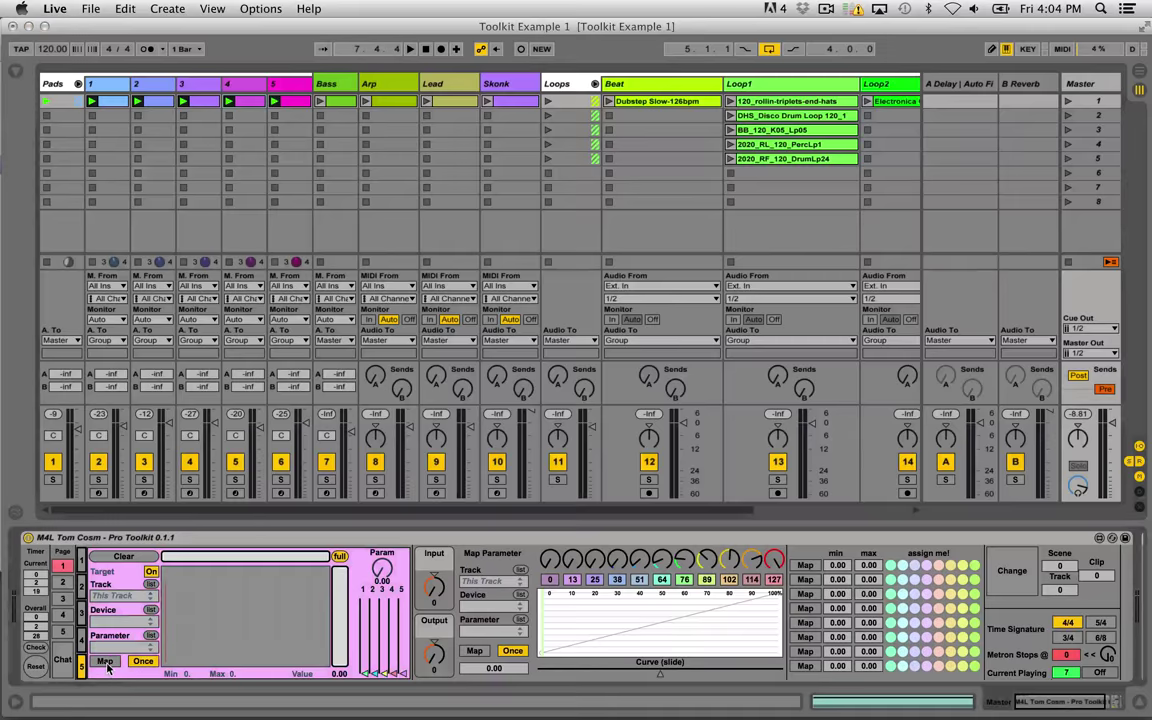
click(280, 84)
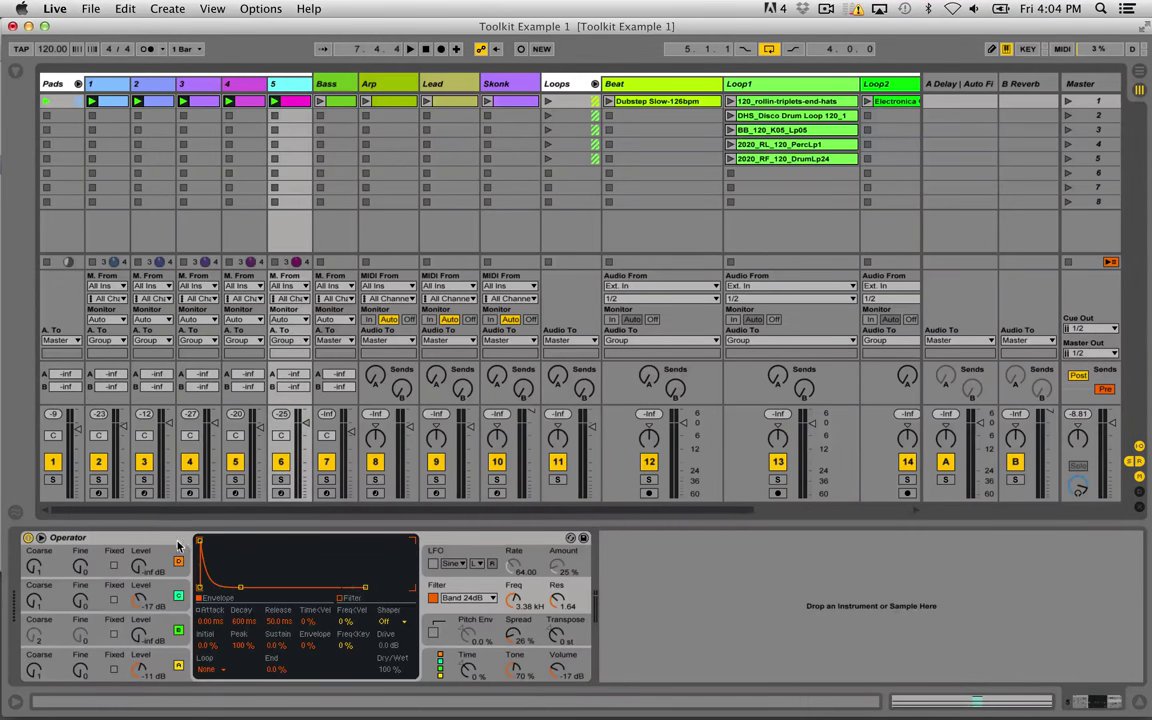
click(512, 602)
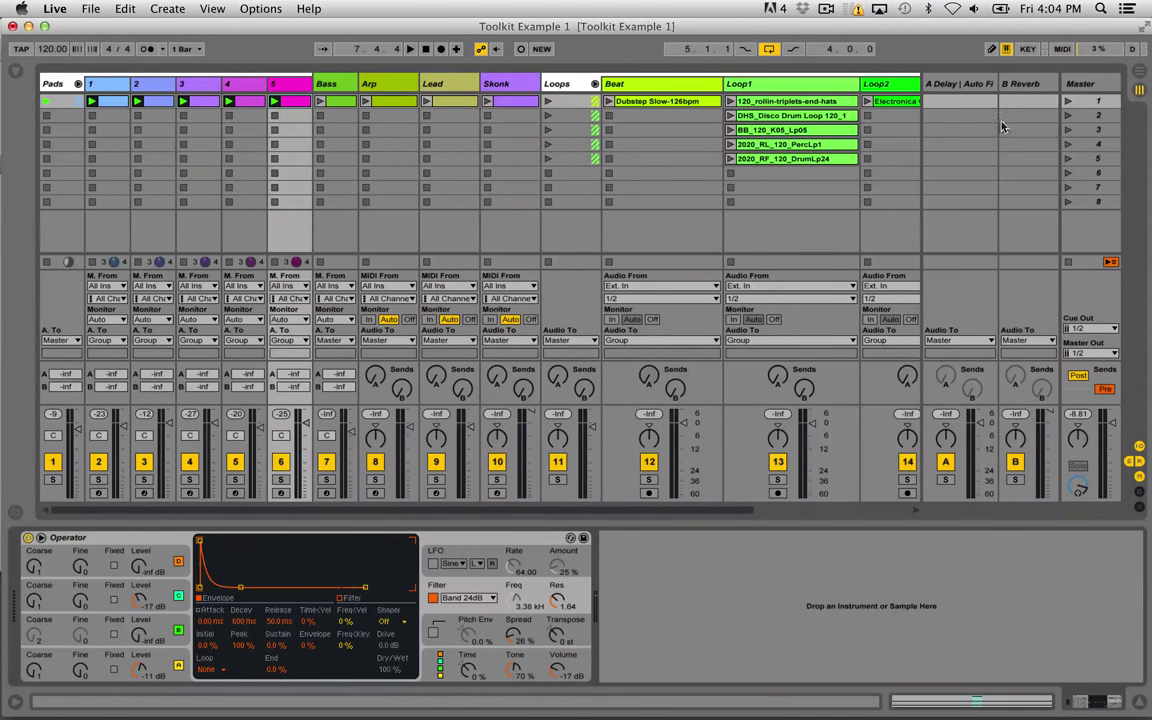
click(1080, 85)
Draw a straight falling line in slot 1's curve display, from near the maximum at the start to zero at the end.
click(83, 561)
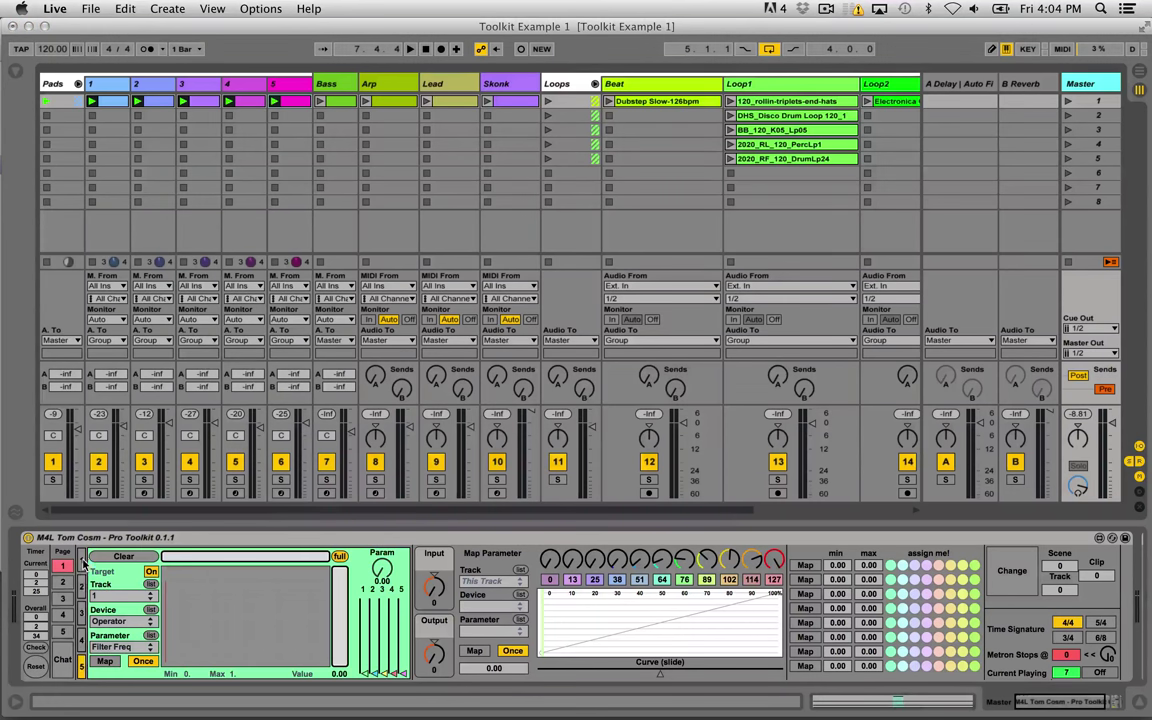
click(168, 585)
drag(319, 646, 342, 667)
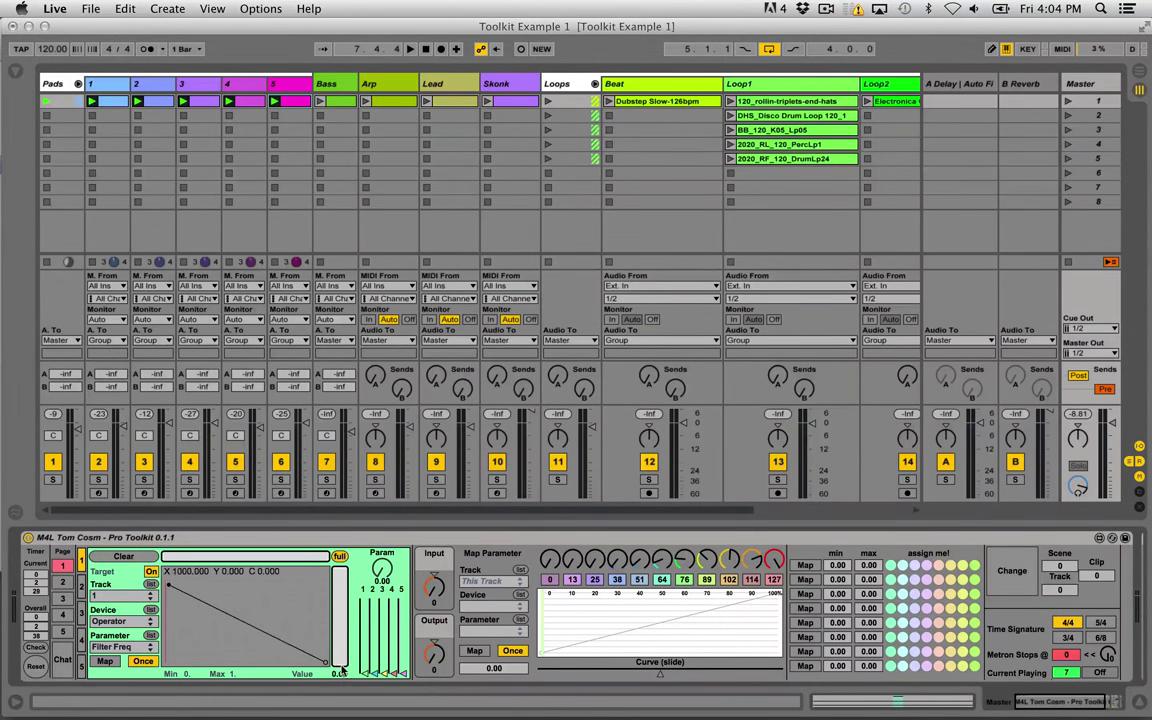
Draw a rising line in slot 2's curve display, from the minimum at the start to the maximum at the end.
click(82, 587)
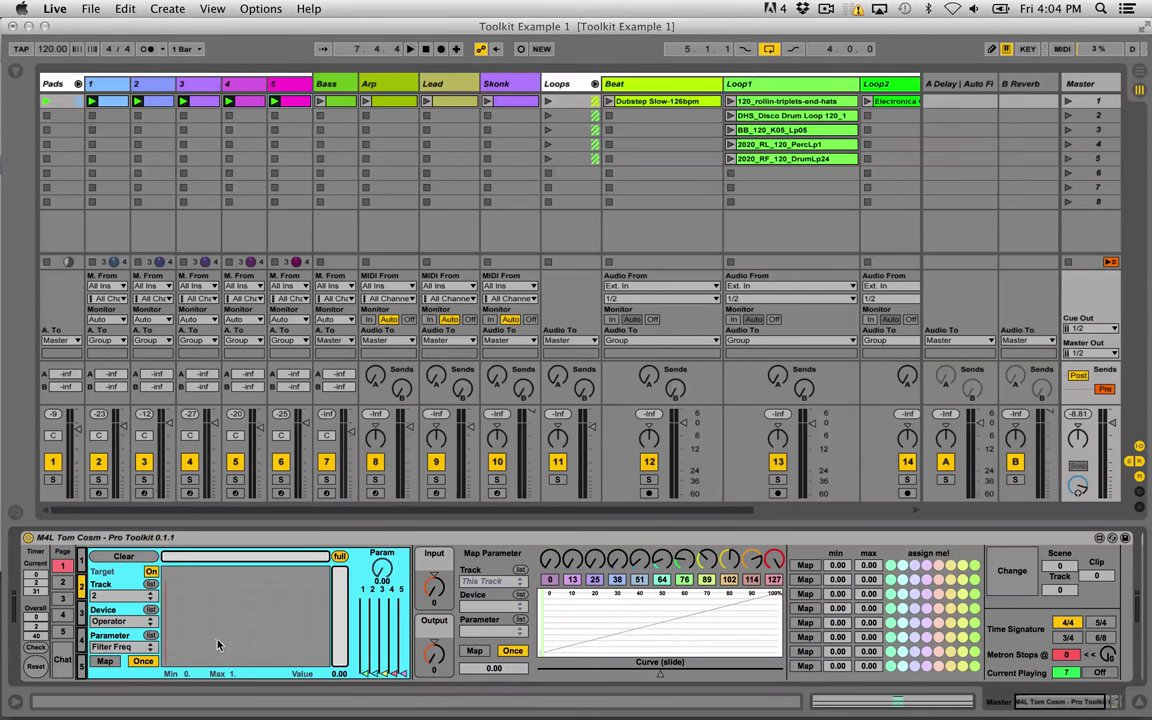
click(167, 662)
drag(297, 583, 342, 557)
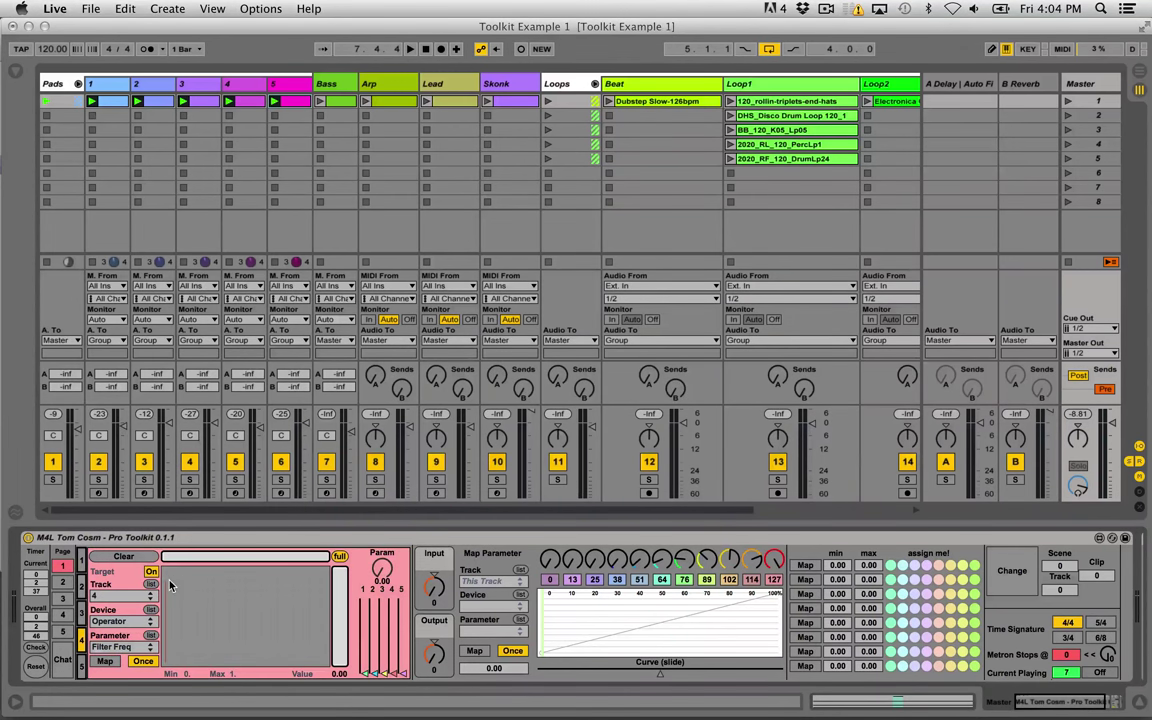
Draw a multi-point envelope in slot 4 that drops from high to zero, rises to about mid-height and continues to the end.
click(170, 581)
click(209, 661)
click(231, 616)
click(307, 619)
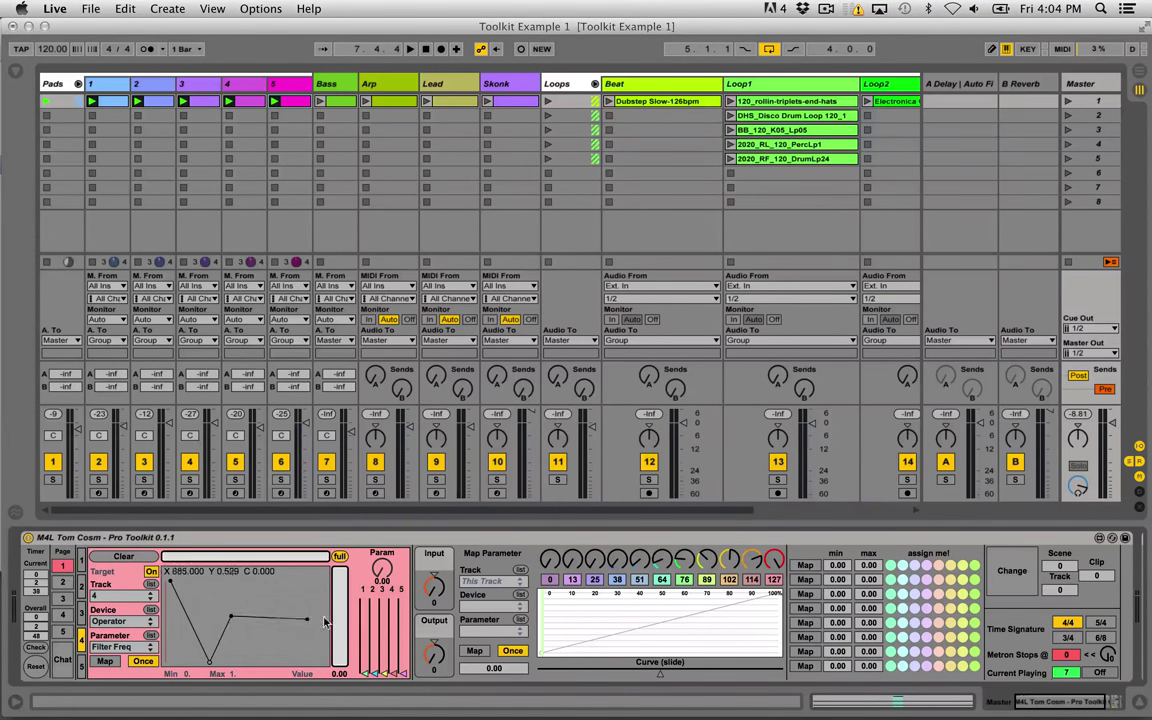
drag(324, 618, 356, 611)
click(288, 600)
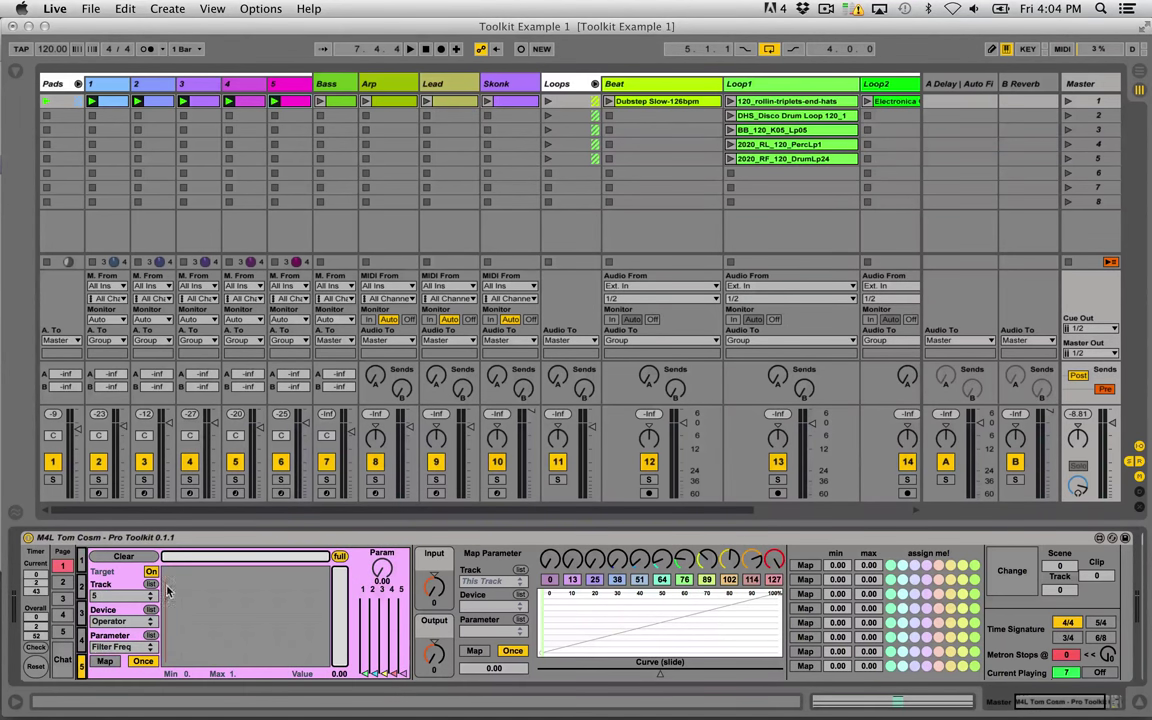
Draw slot 5's envelope as a falling line, bend it into a curve, and add breakpoints for a dip and a second peak.
click(172, 586)
click(325, 662)
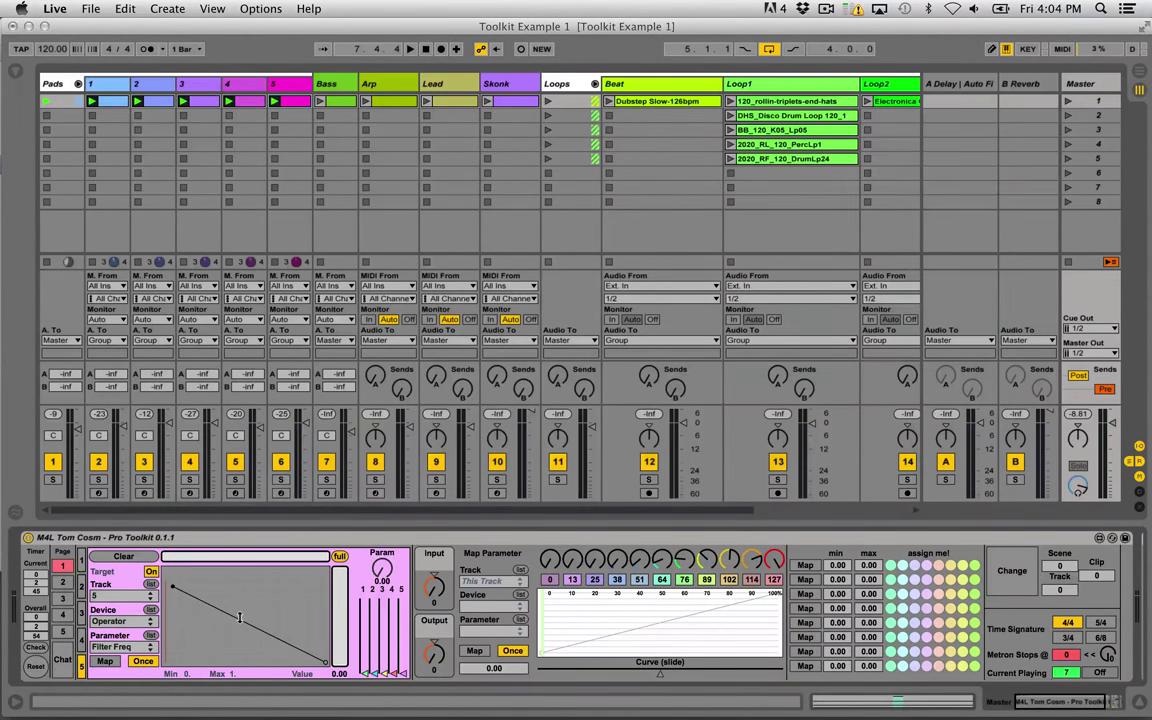
drag(240, 617, 240, 592)
click(226, 646)
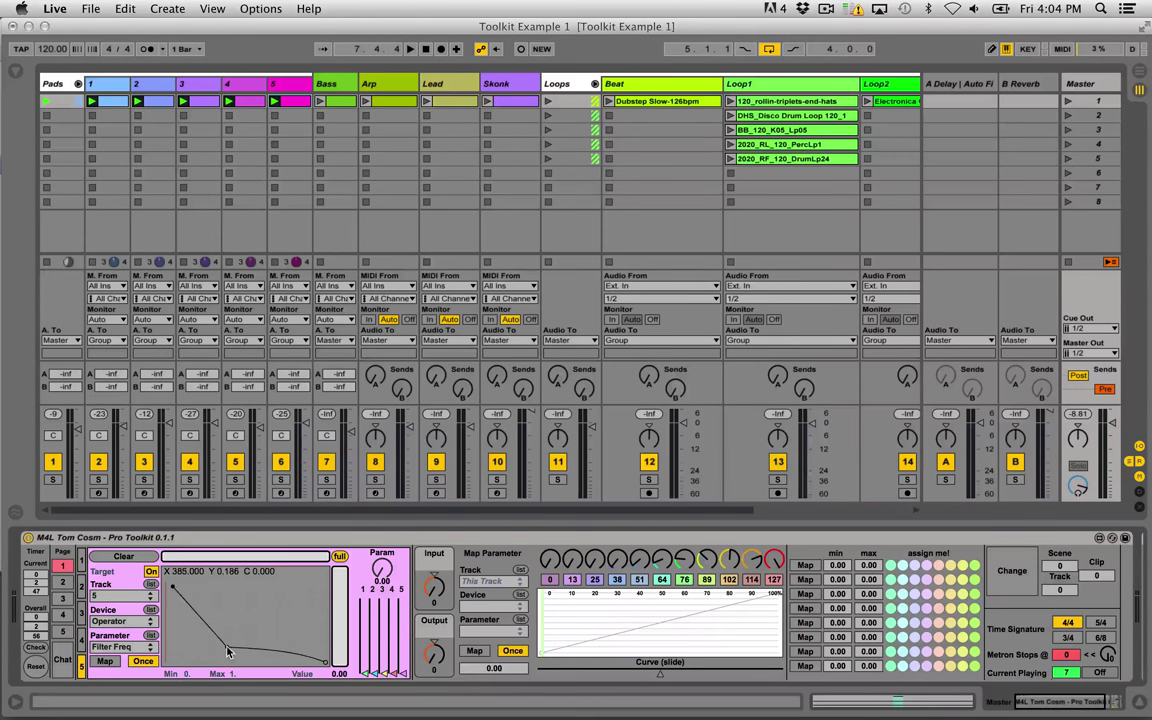
click(267, 600)
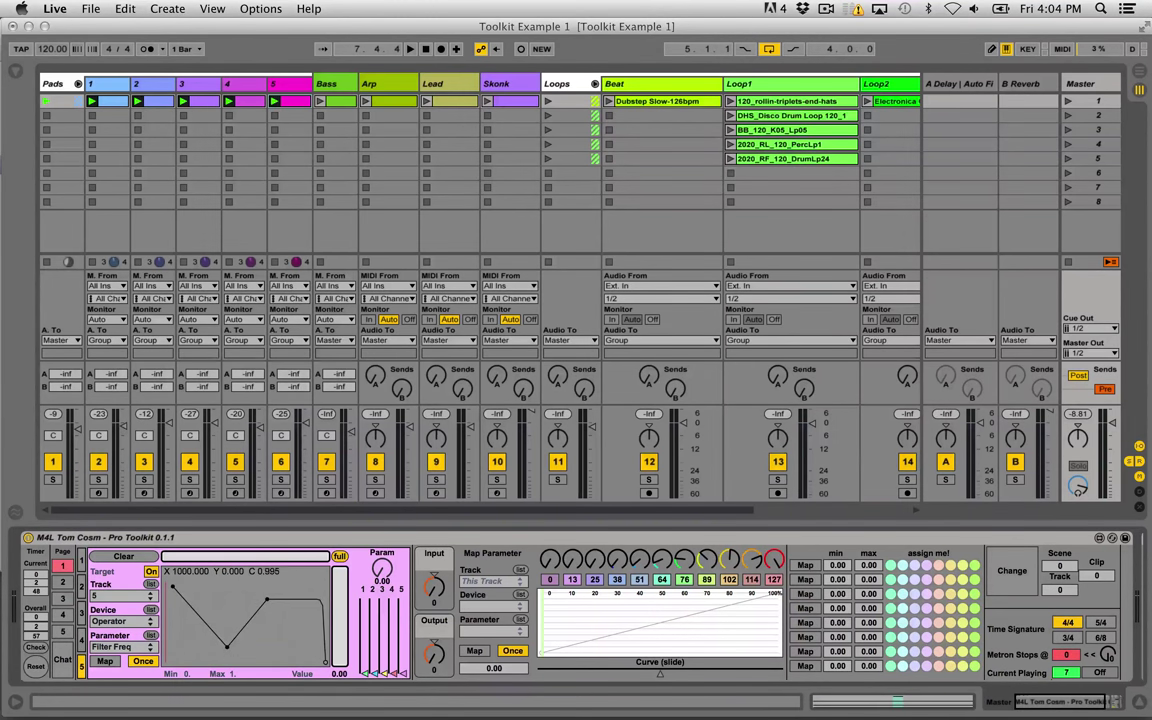
click(258, 622)
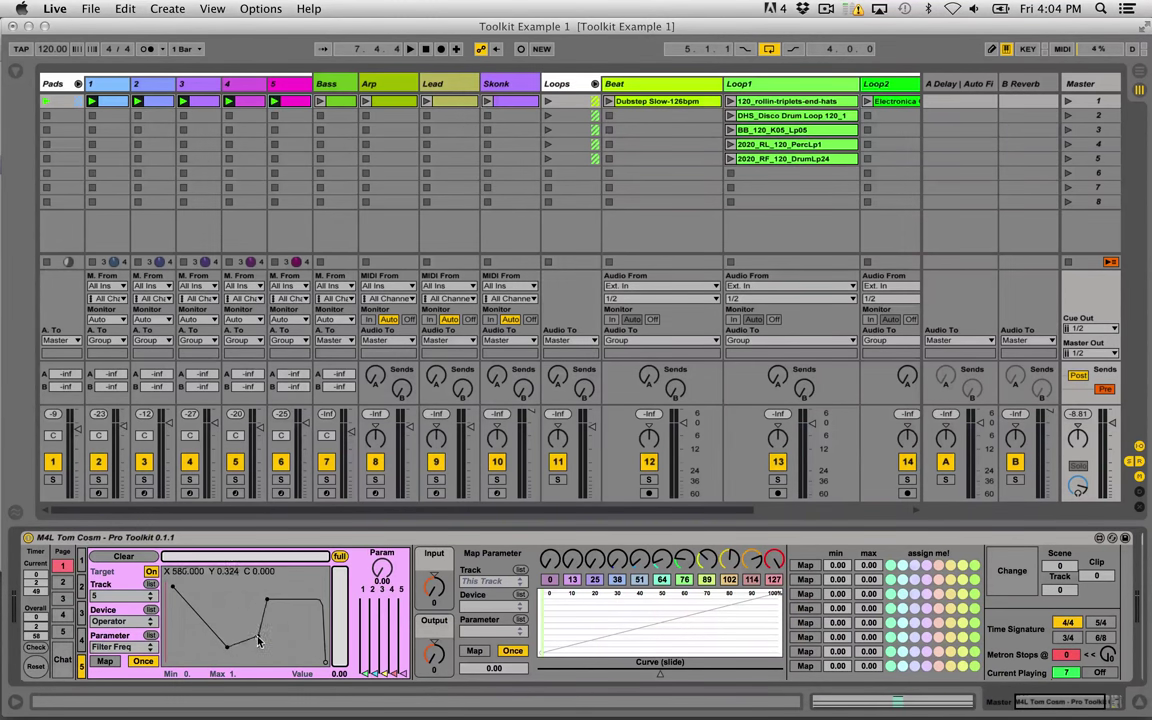
Zoom in on the middle of slot 5's envelope and add four breakpoints alternating between high and low values.
click(256, 559)
click(215, 580)
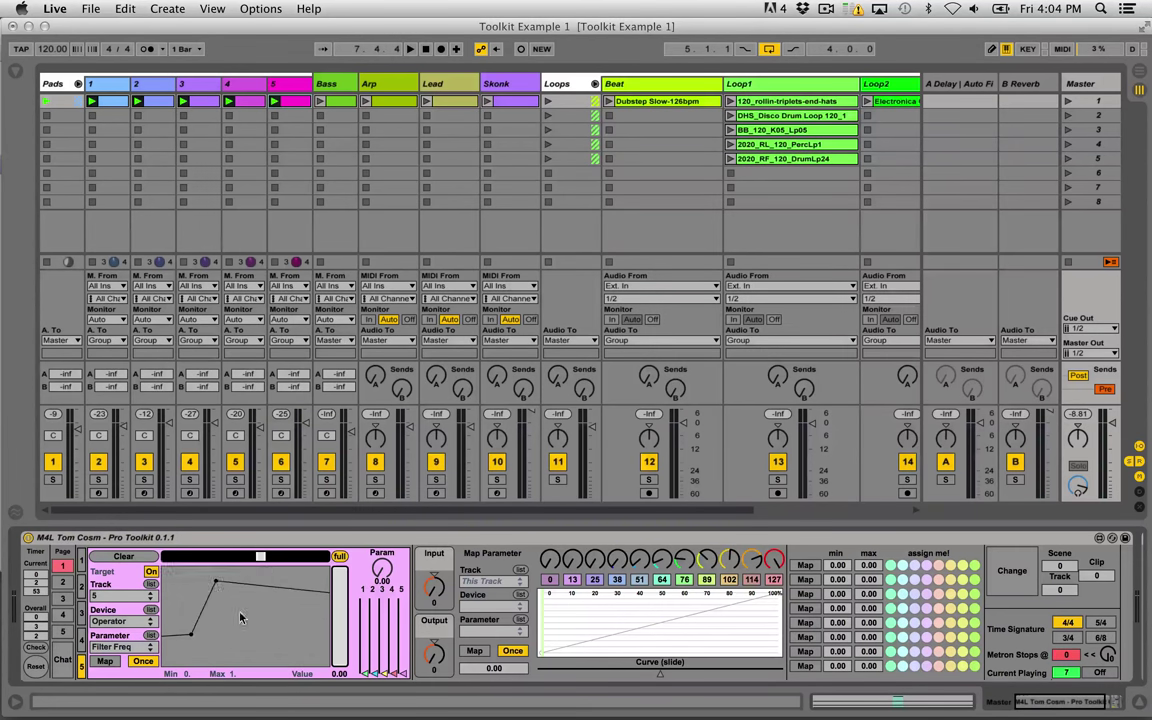
click(238, 658)
click(256, 596)
click(267, 630)
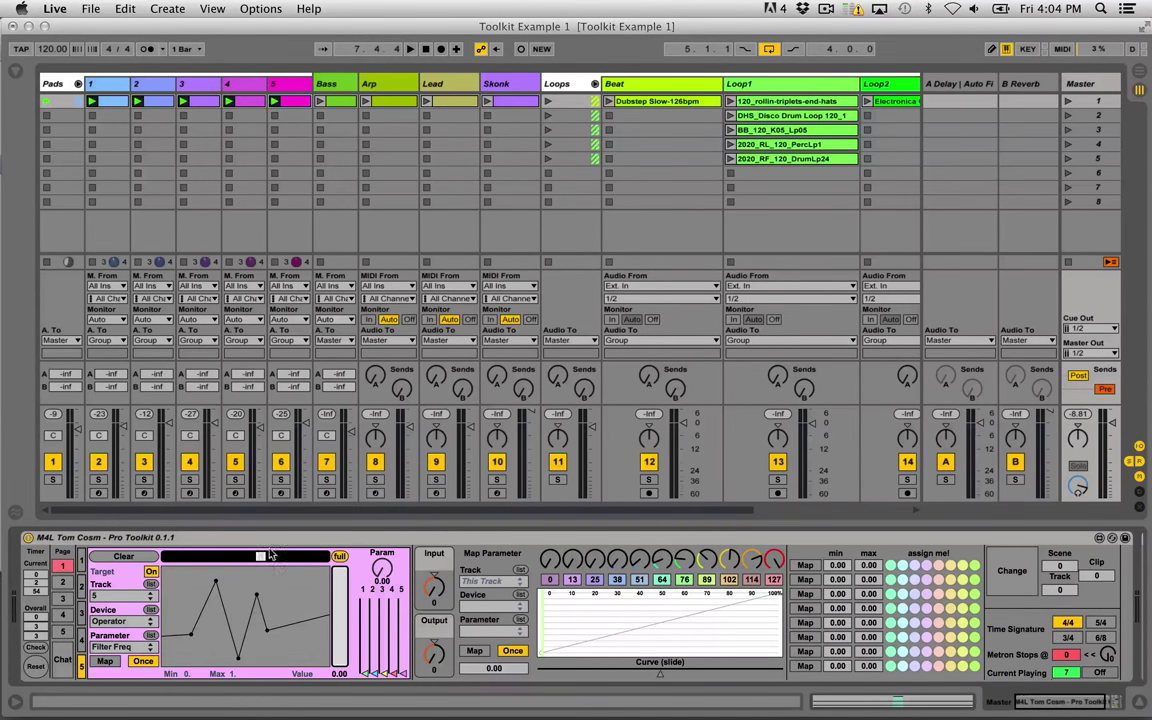
Show slot 5's whole envelope, try the vertical zoom, and restore the full view.
click(340, 556)
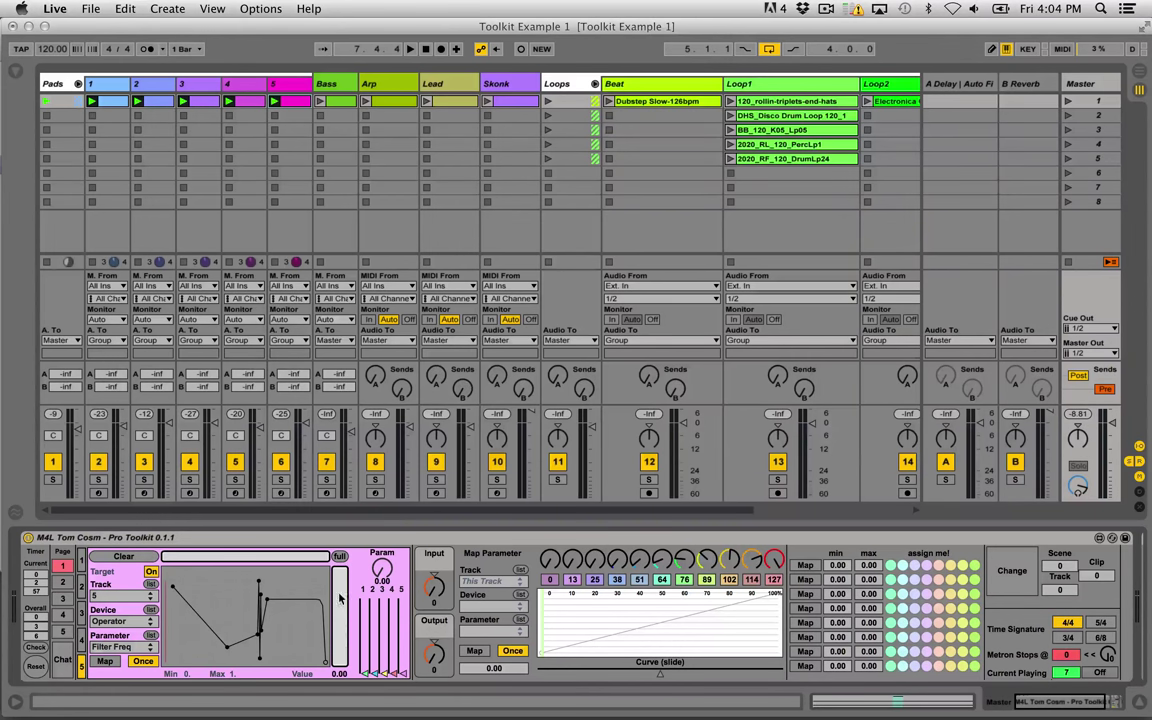
drag(340, 596, 338, 645)
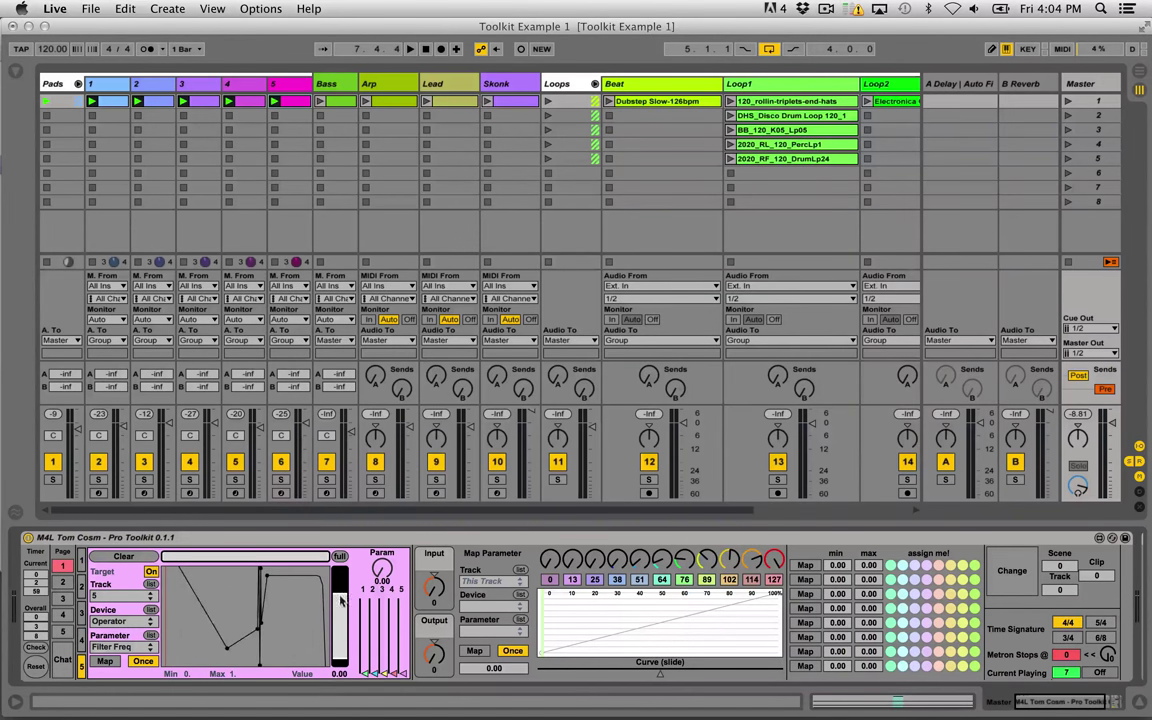
click(342, 557)
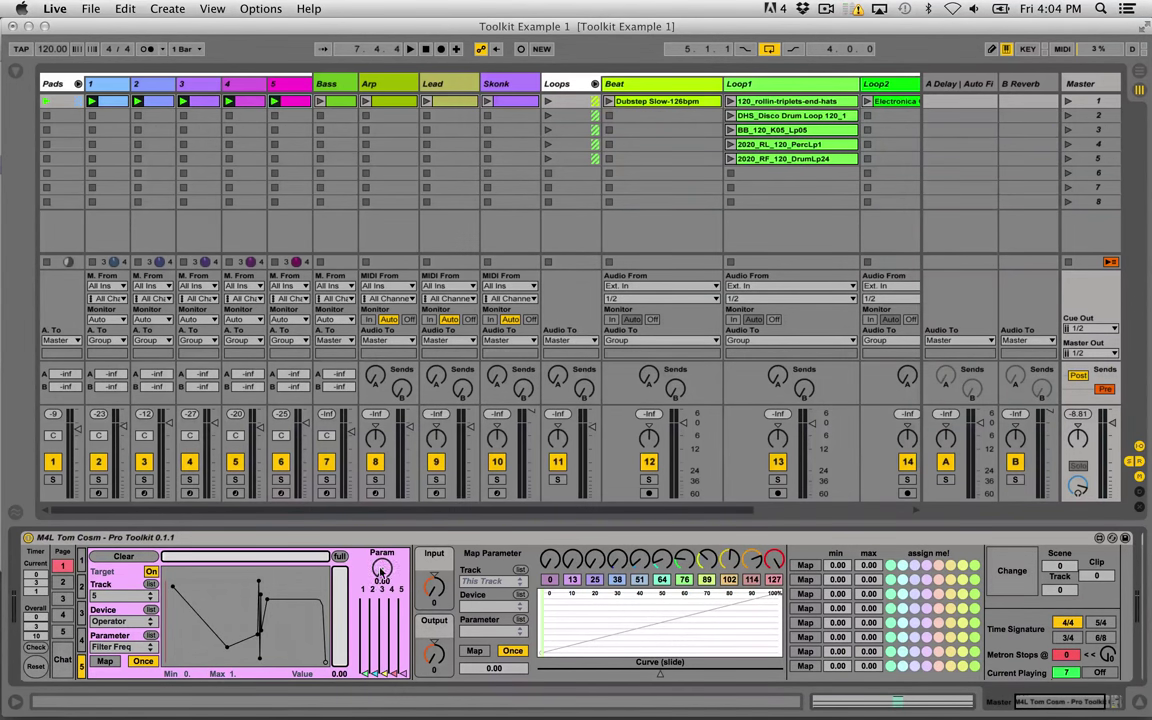
Sweep the toolkit's Param knob through the envelopes and start playback to hear the Pads filters respond.
drag(386, 577, 386, 568)
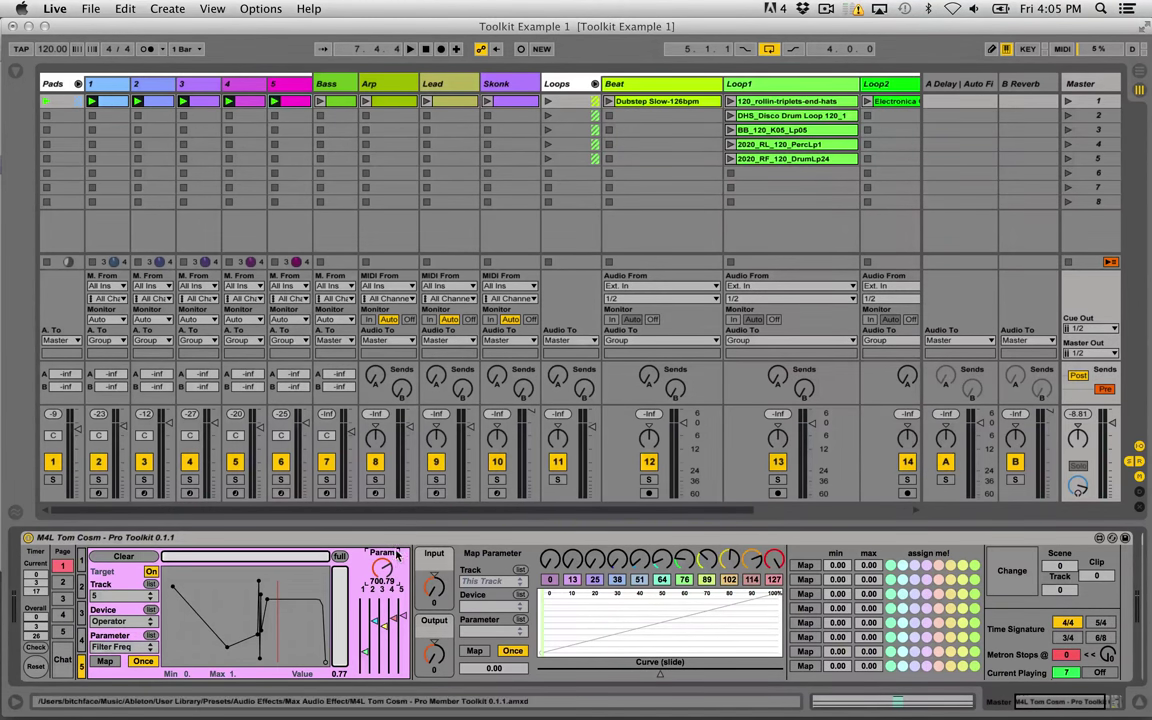
key(space)
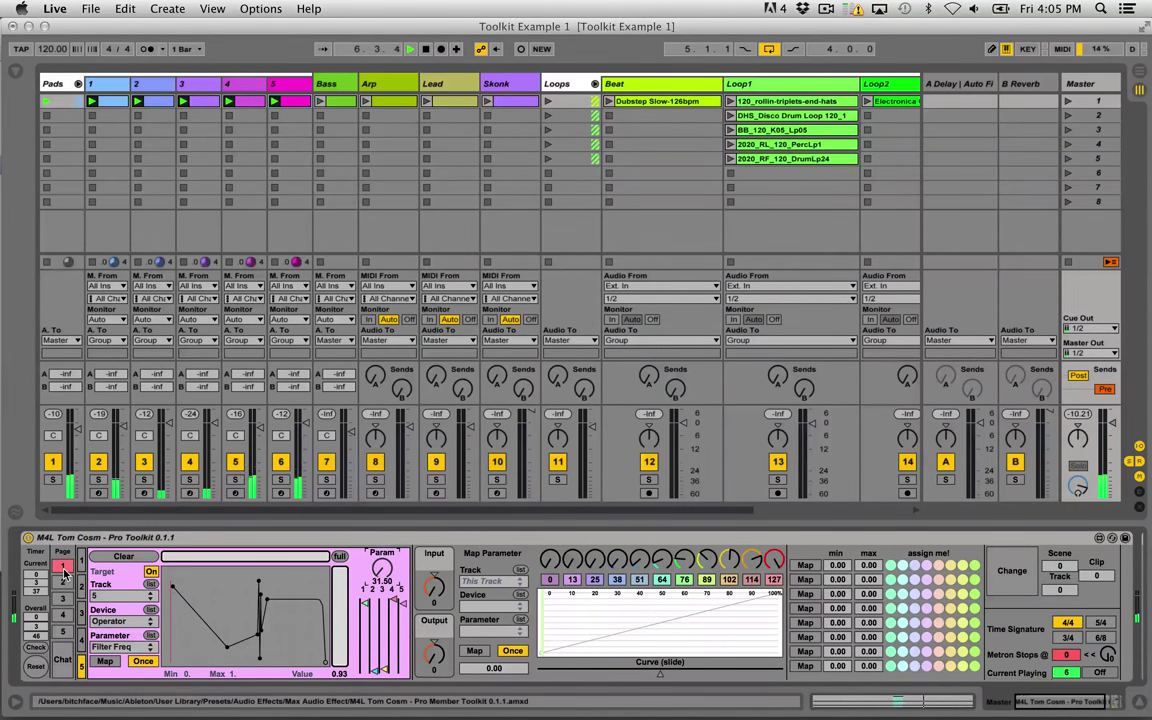
click(64, 576)
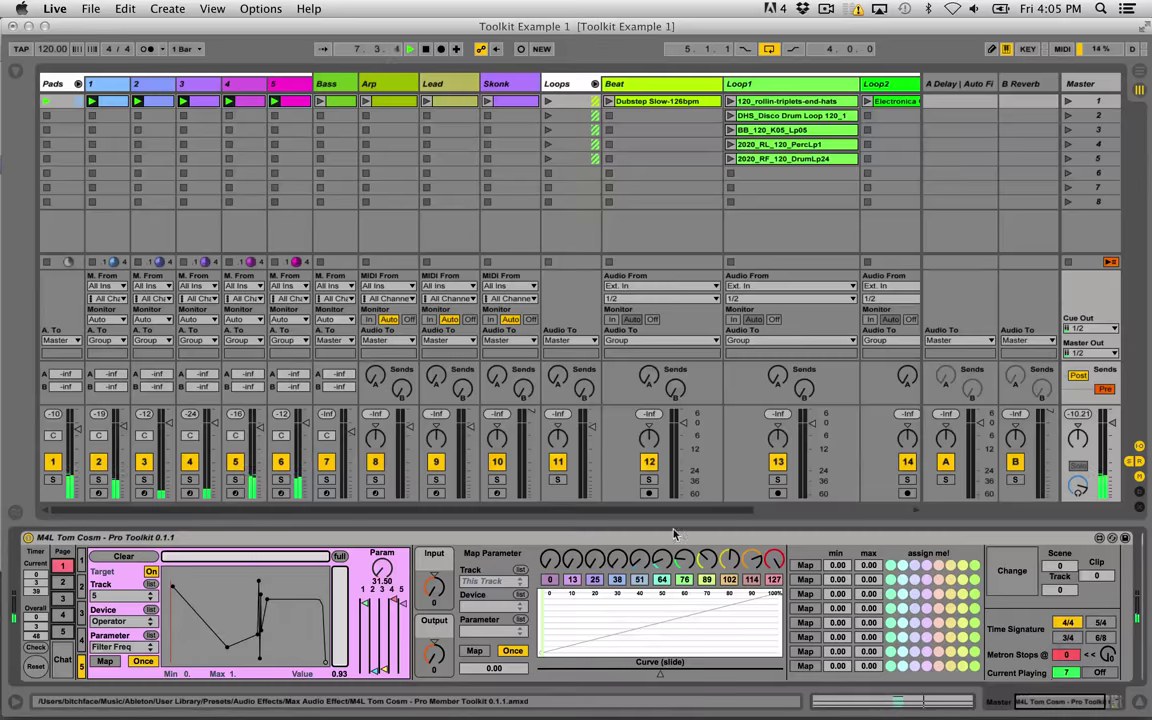
Launch the Beat track's Dubstep clip and sweep the master toolkit's Param knob, leaving it at about 409.
click(615, 107)
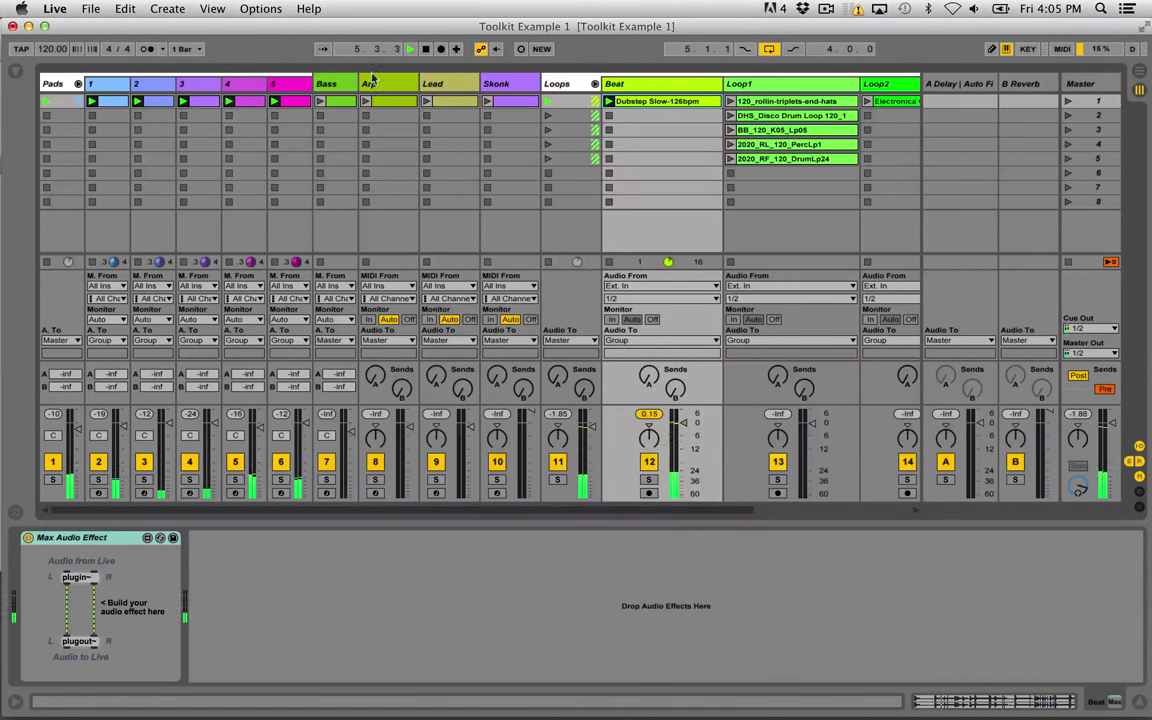
click(1063, 86)
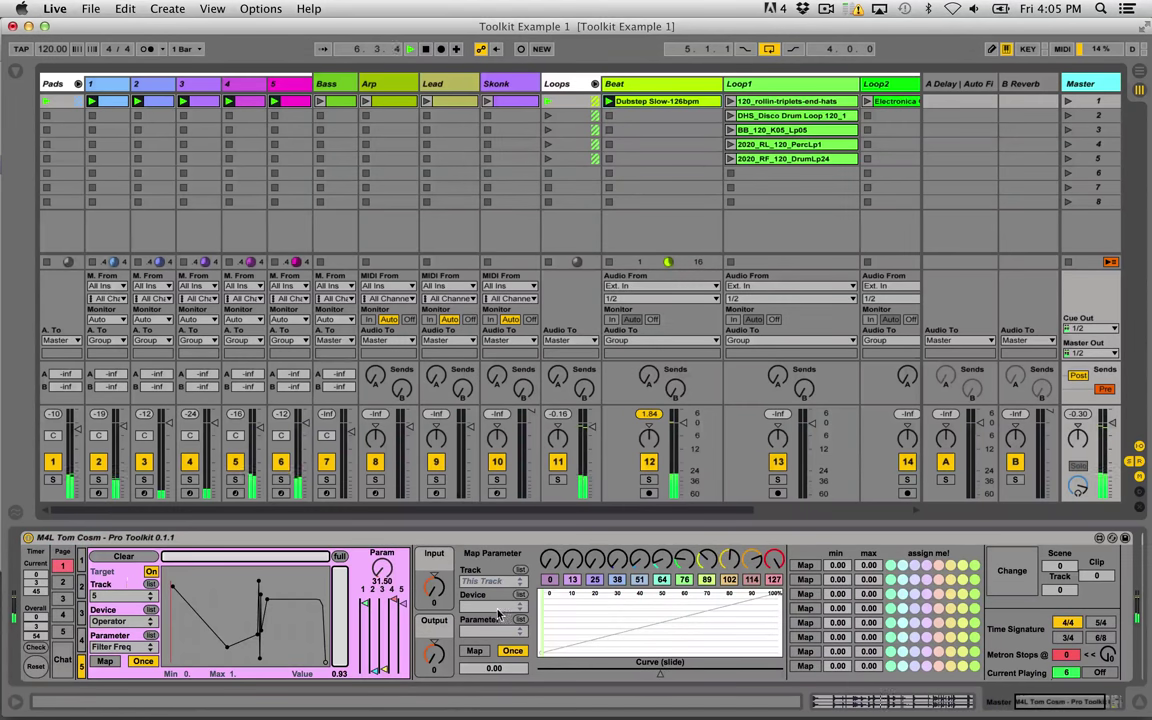
drag(382, 568, 382, 541)
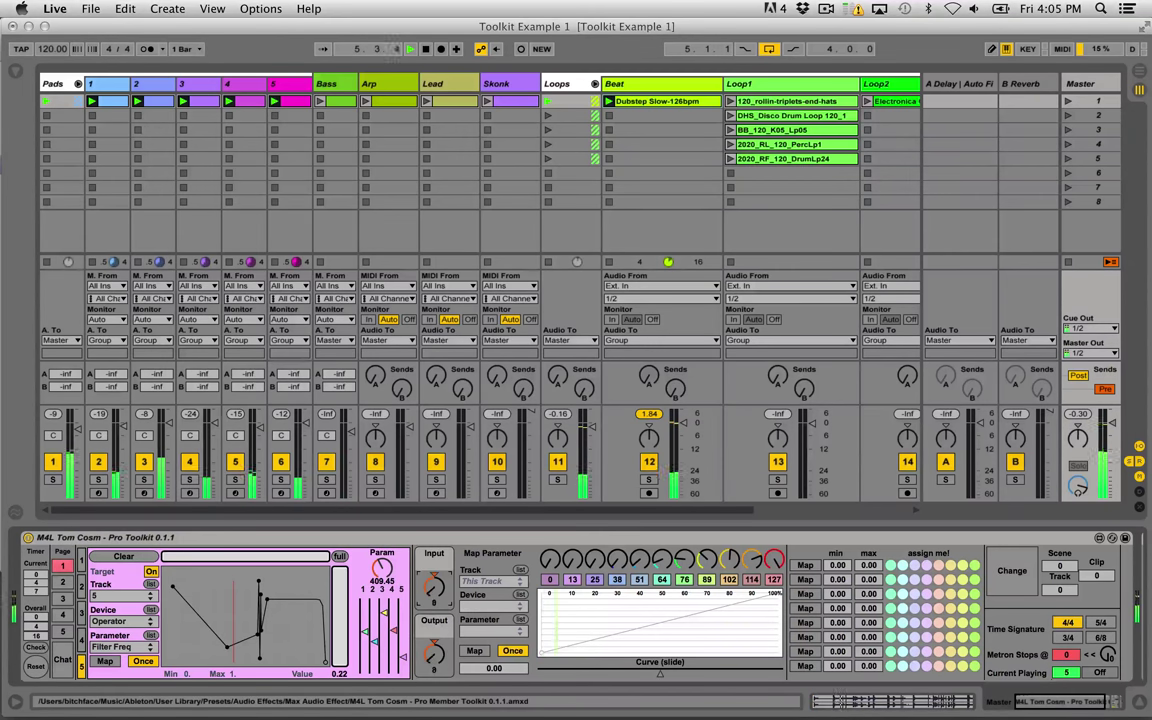
Test the toolkit's Input dial against its Output and bend the mapping curve into a steep exponential shape.
mouse_move(434, 604)
mouse_down()
mouse_move(435, 563)
mouse_move(434, 654)
mouse_up()
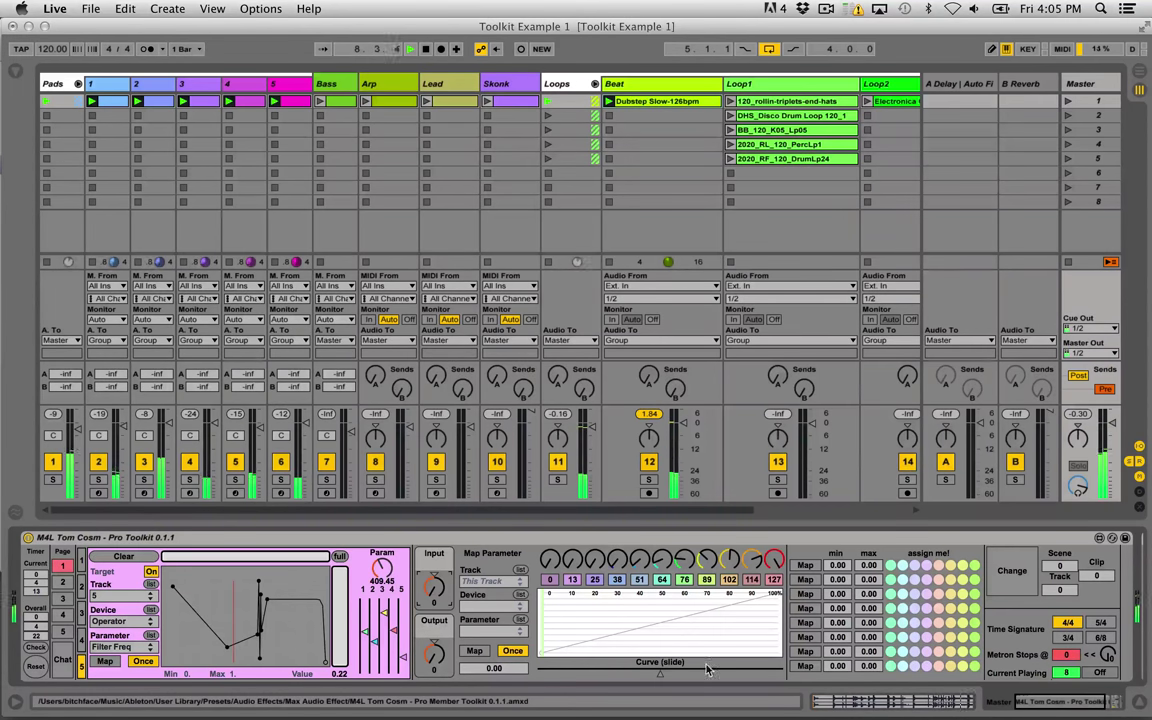
drag(660, 680, 746, 678)
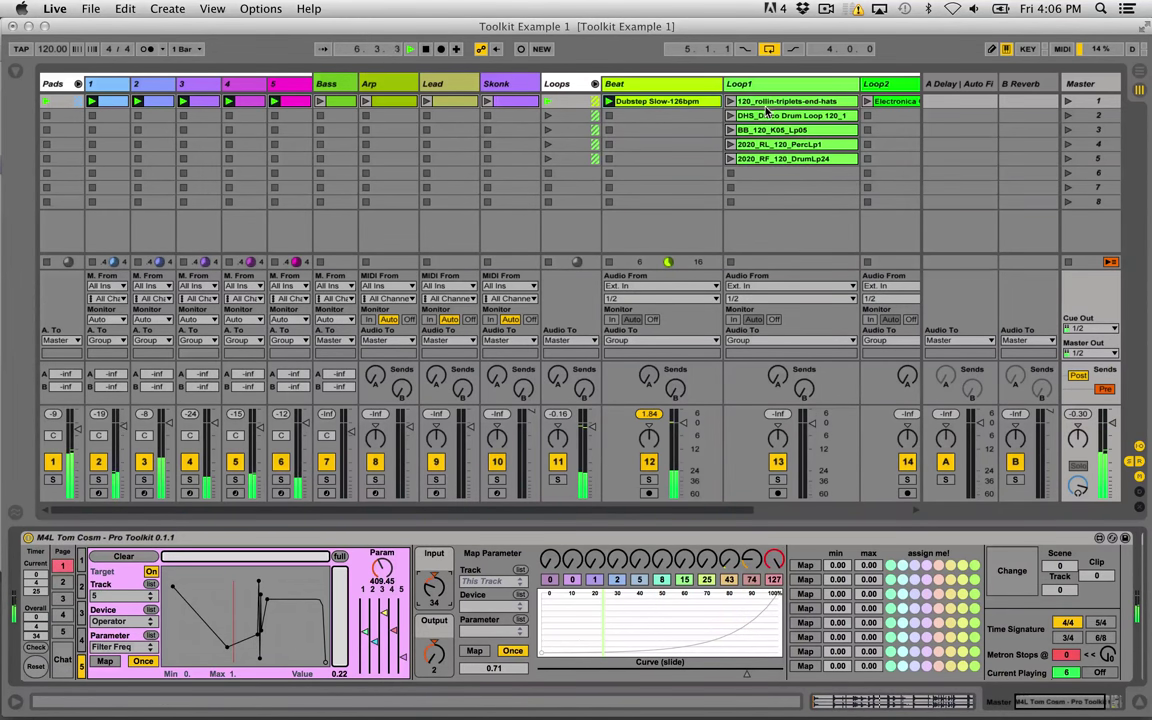
Launch the Bass clip and map the toolkit's curve output to Macro 1 of the Bass track's Instrument Rack.
click(323, 88)
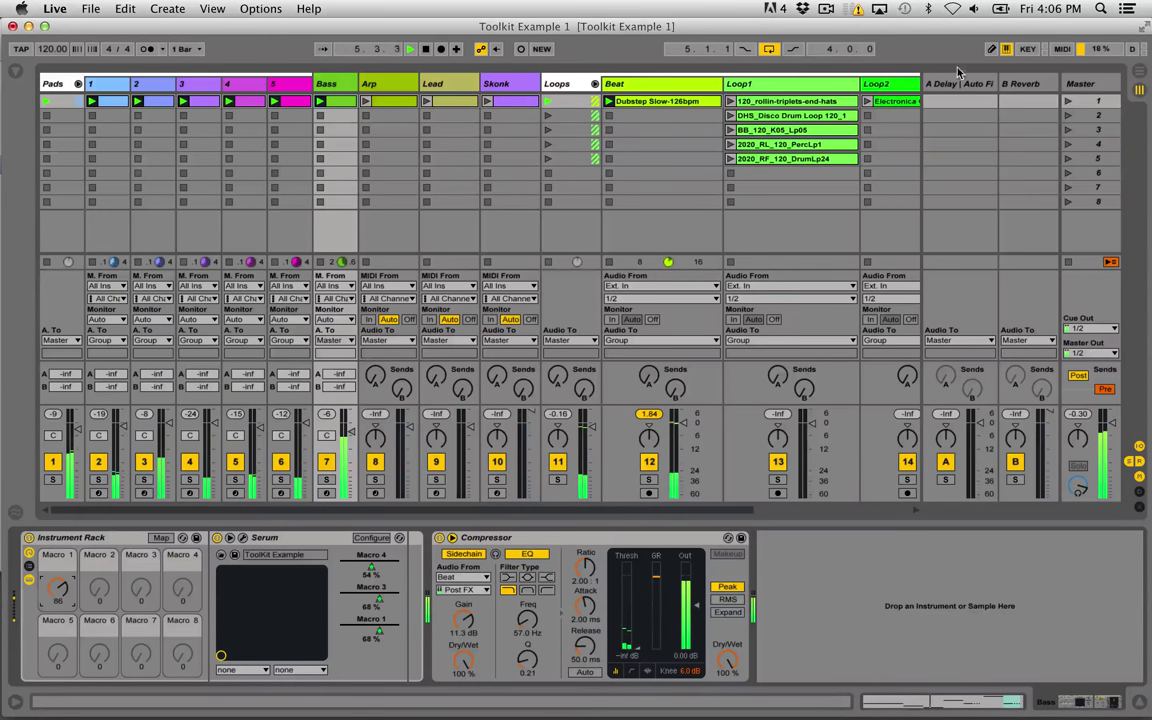
click(1080, 85)
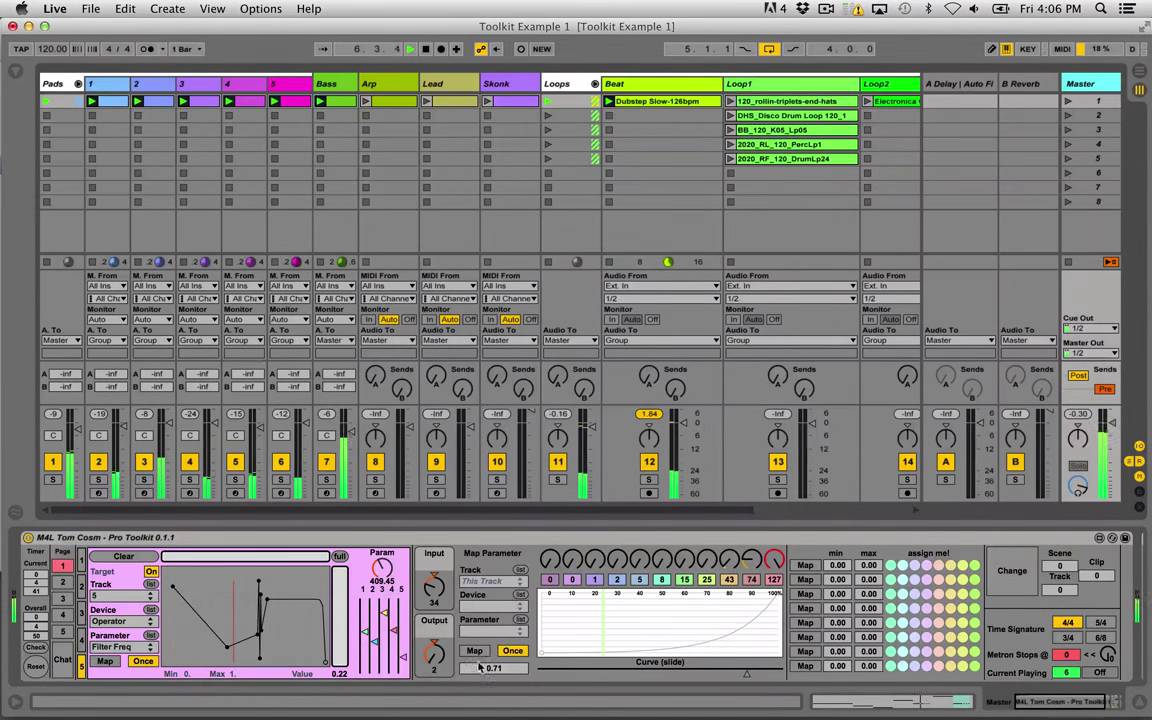
click(476, 651)
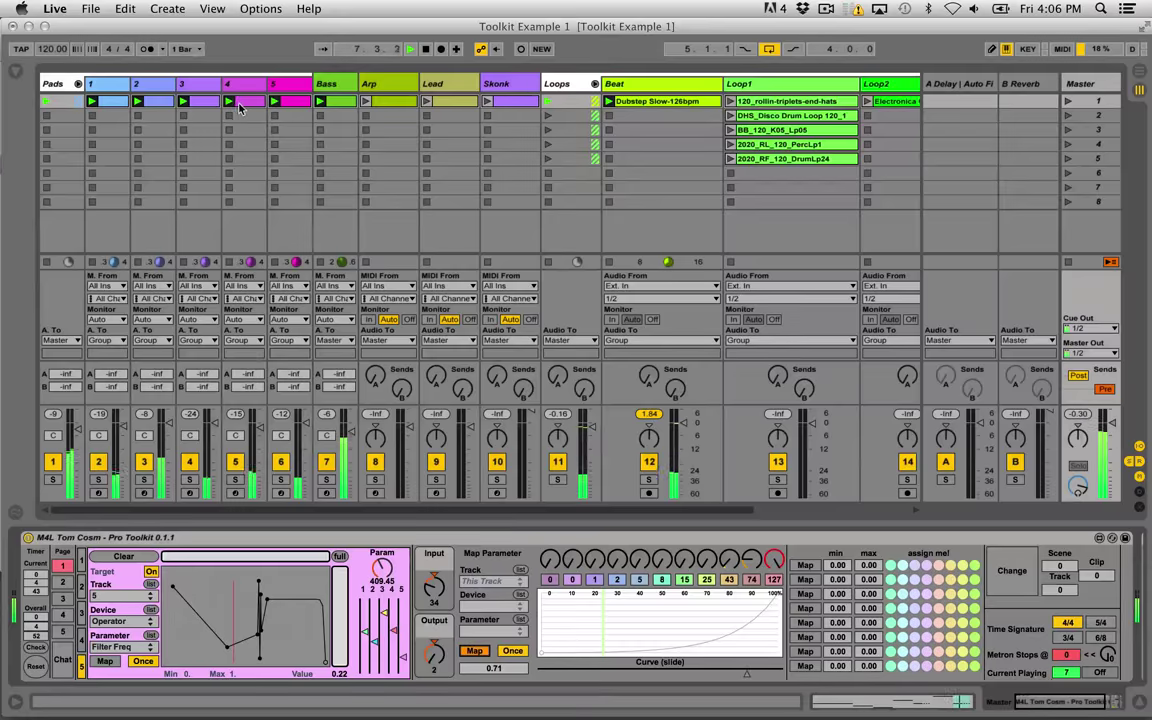
click(327, 84)
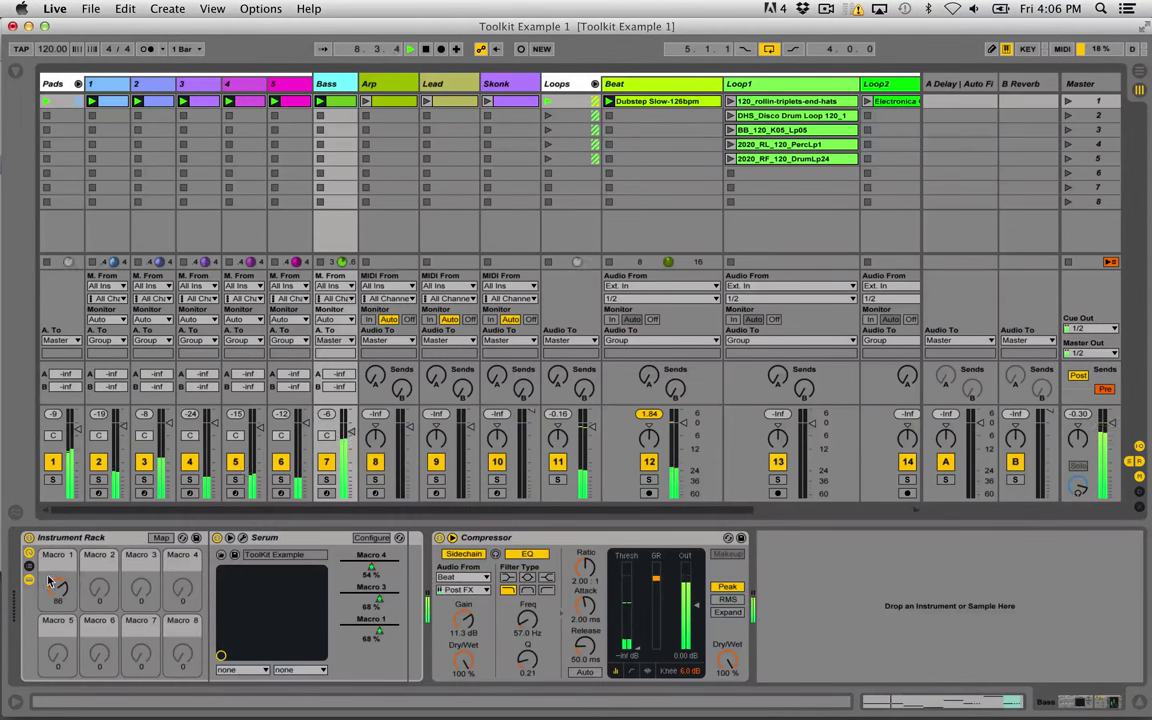
click(956, 84)
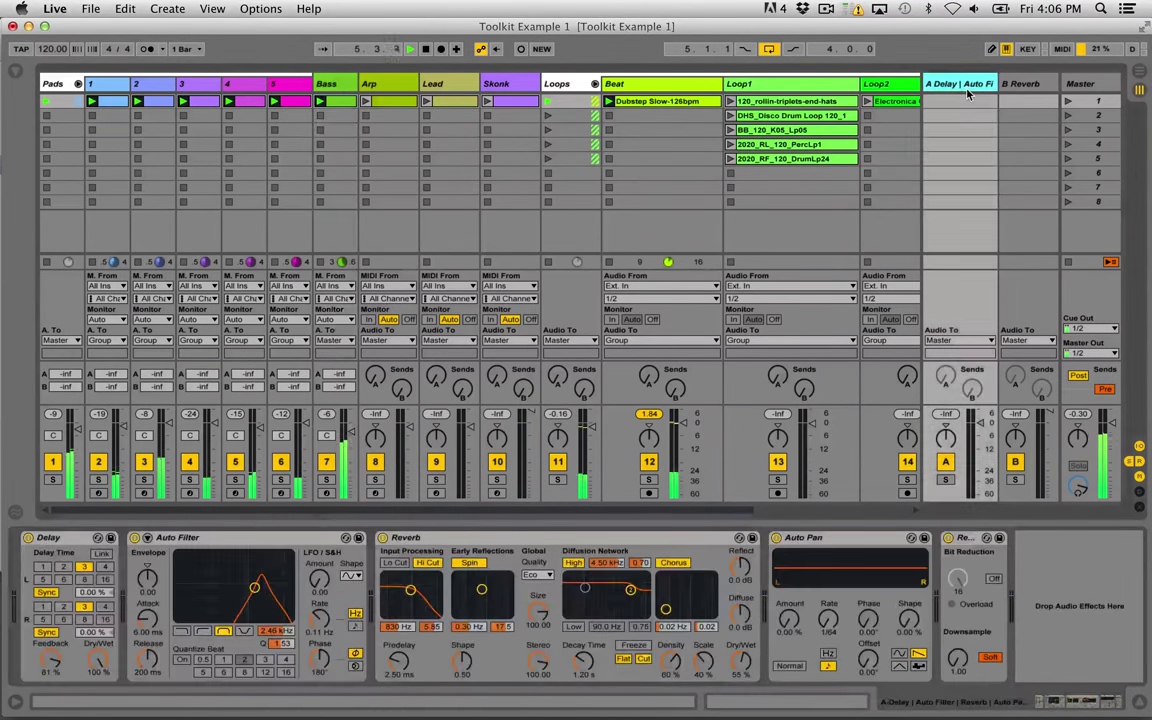
click(1079, 86)
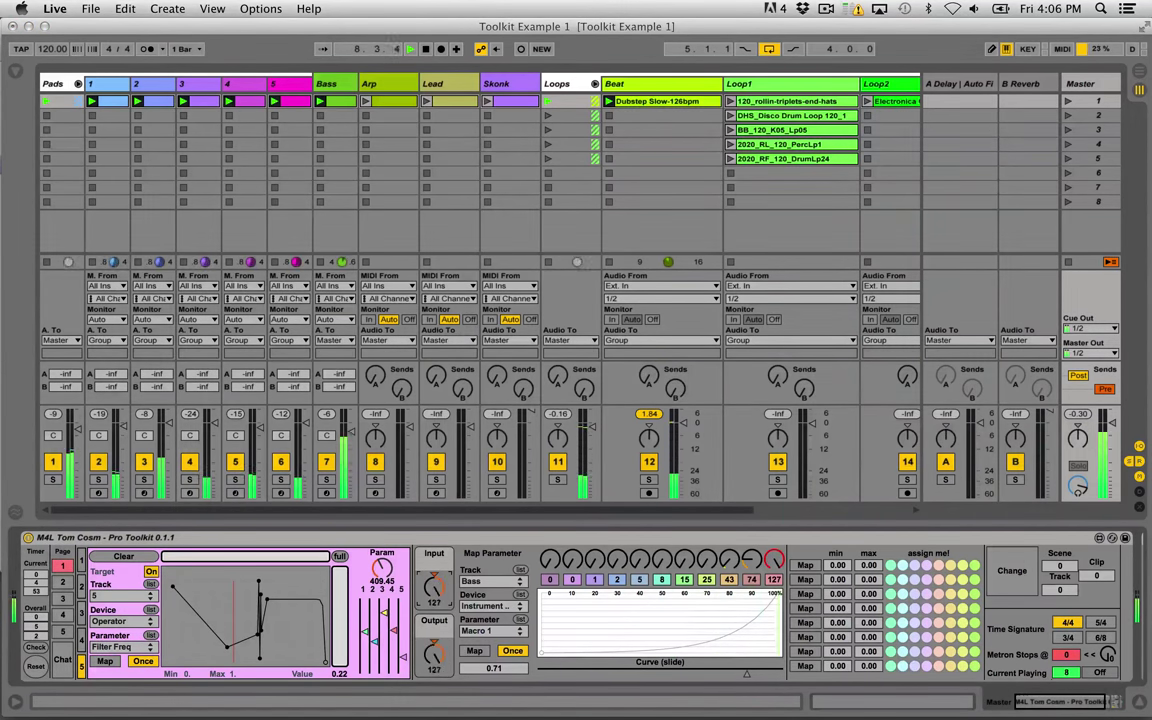
Bend the Bass Macro 1 mapping curve to about -0.67 and test it with the toolkit's Input dial at 17.
drag(661, 663, 577, 663)
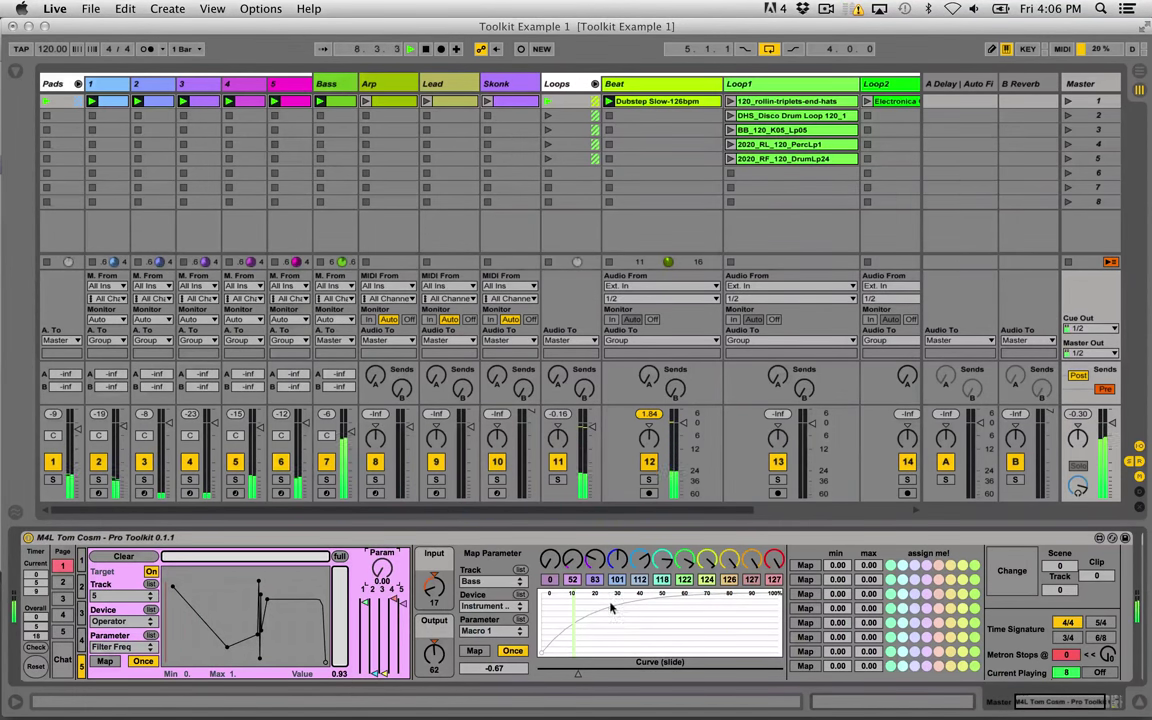
click(62, 567)
scroll(775, 592, right, 5)
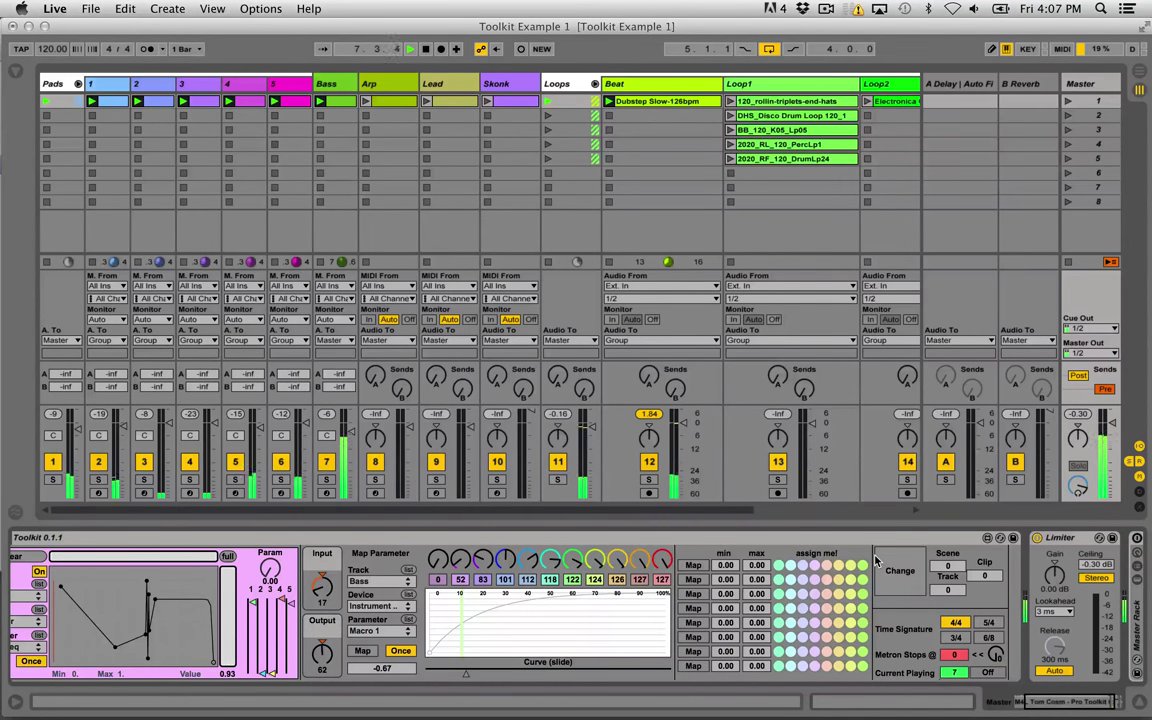
Launch the Arp clip and adjust its Instrument Rack macros to Gate 53 %, Frequency 27, Wet 79 and Resonance 55.
click(367, 103)
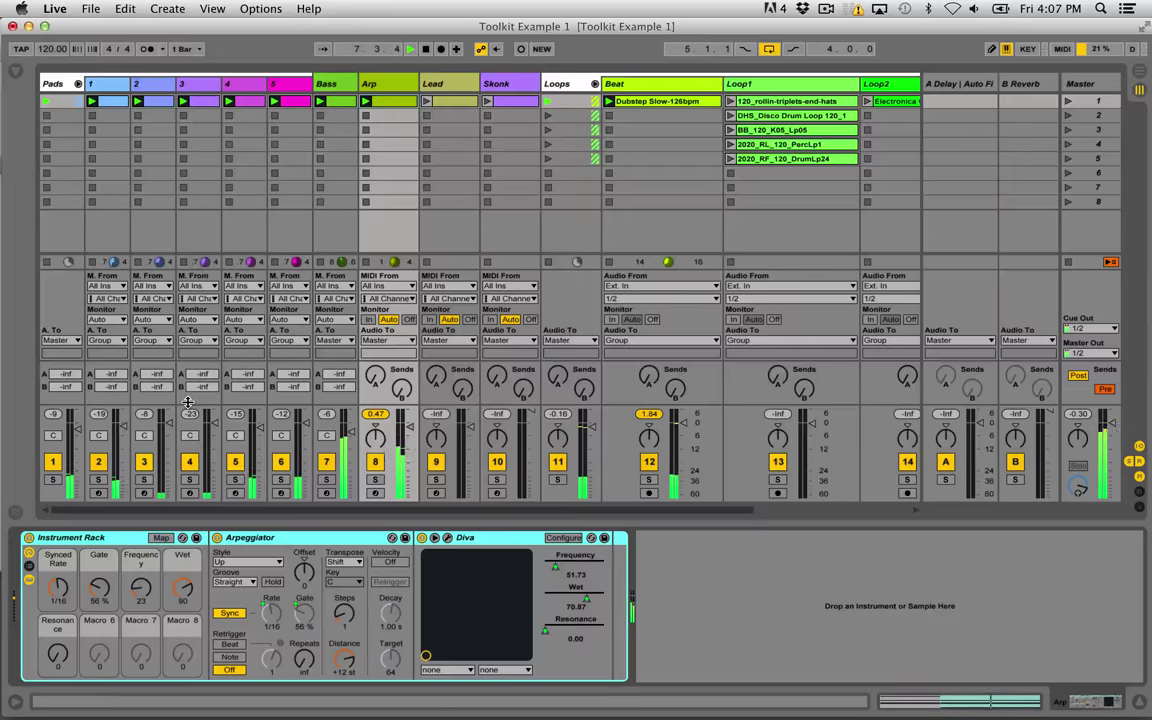
drag(60, 590, 141, 630)
mouse_move(183, 589)
mouse_down()
mouse_move(183, 548)
mouse_move(183, 596)
mouse_up()
drag(58, 656, 58, 601)
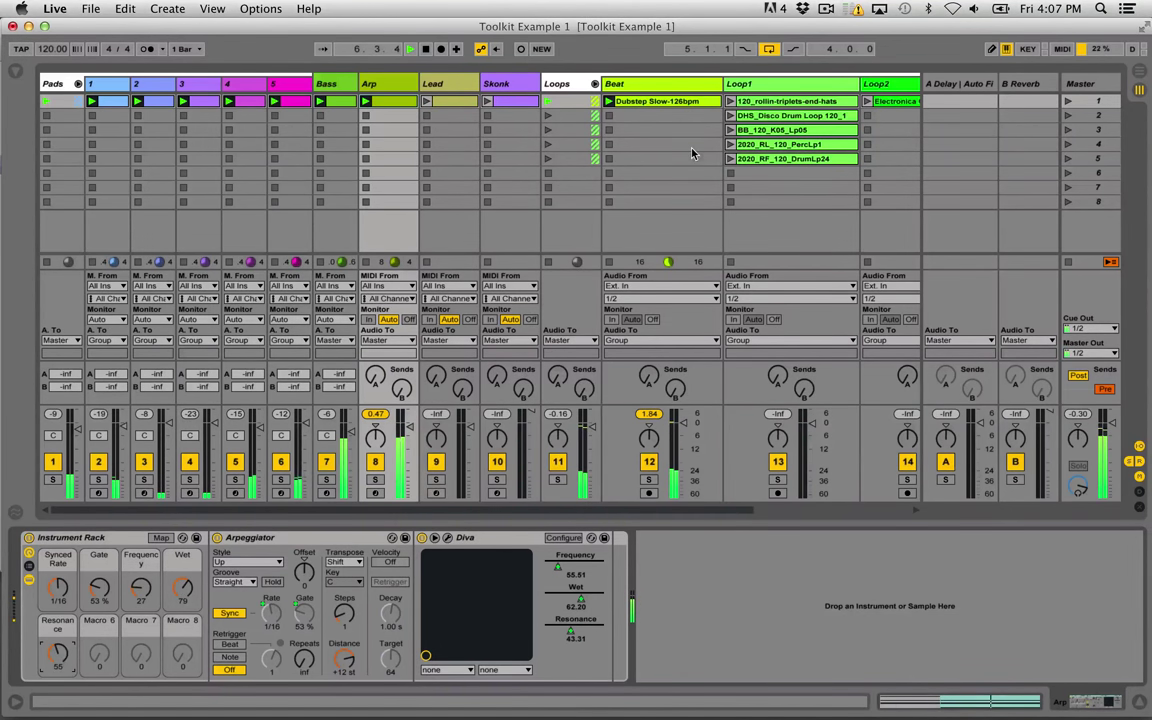
Map the toolkit's first two assign slots to the Synced Rate and Gate macros of the Arp track's rack.
click(1088, 83)
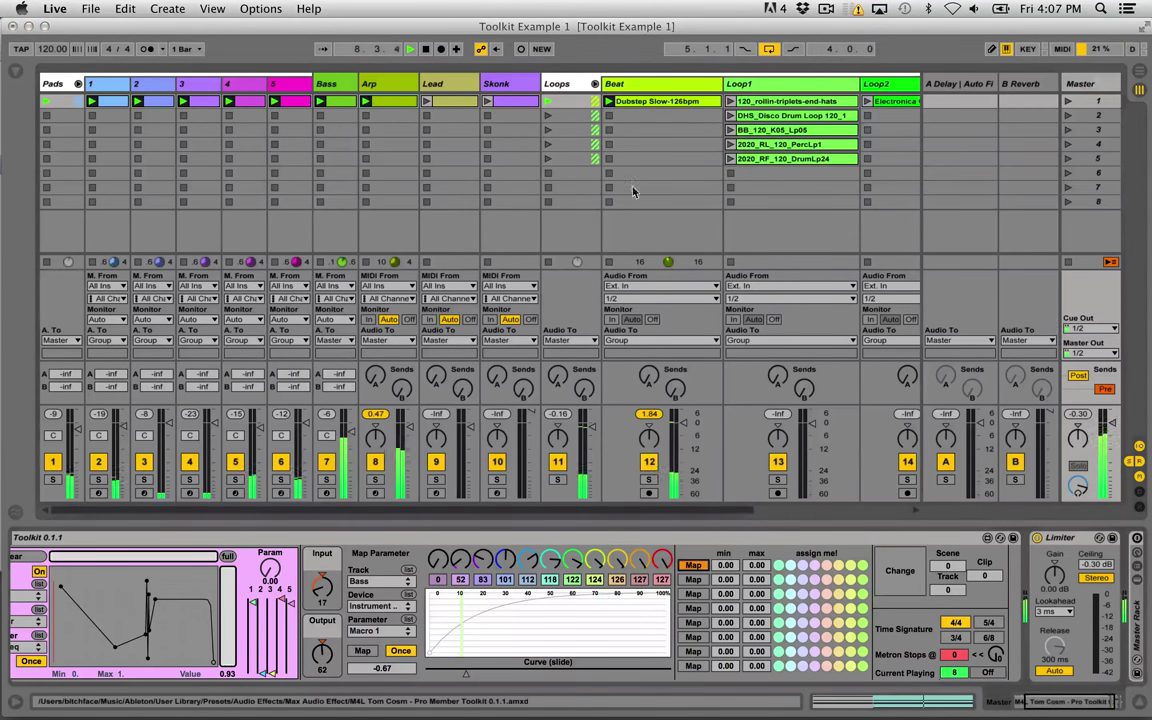
click(384, 100)
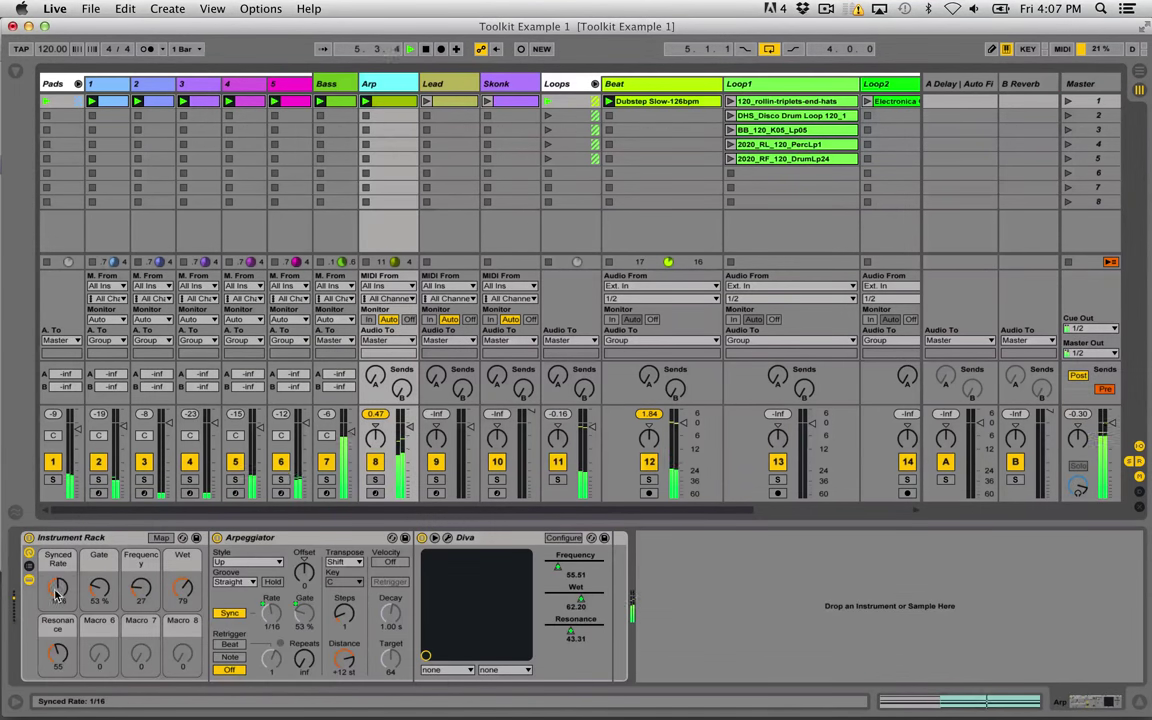
click(1074, 85)
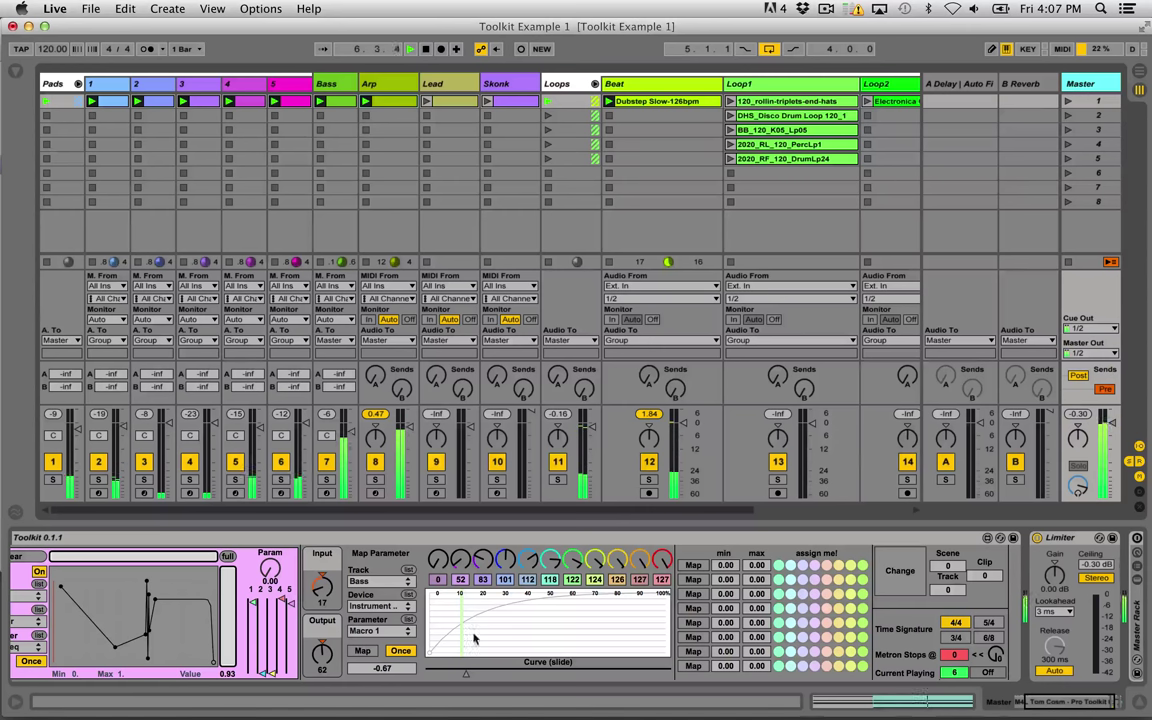
click(693, 580)
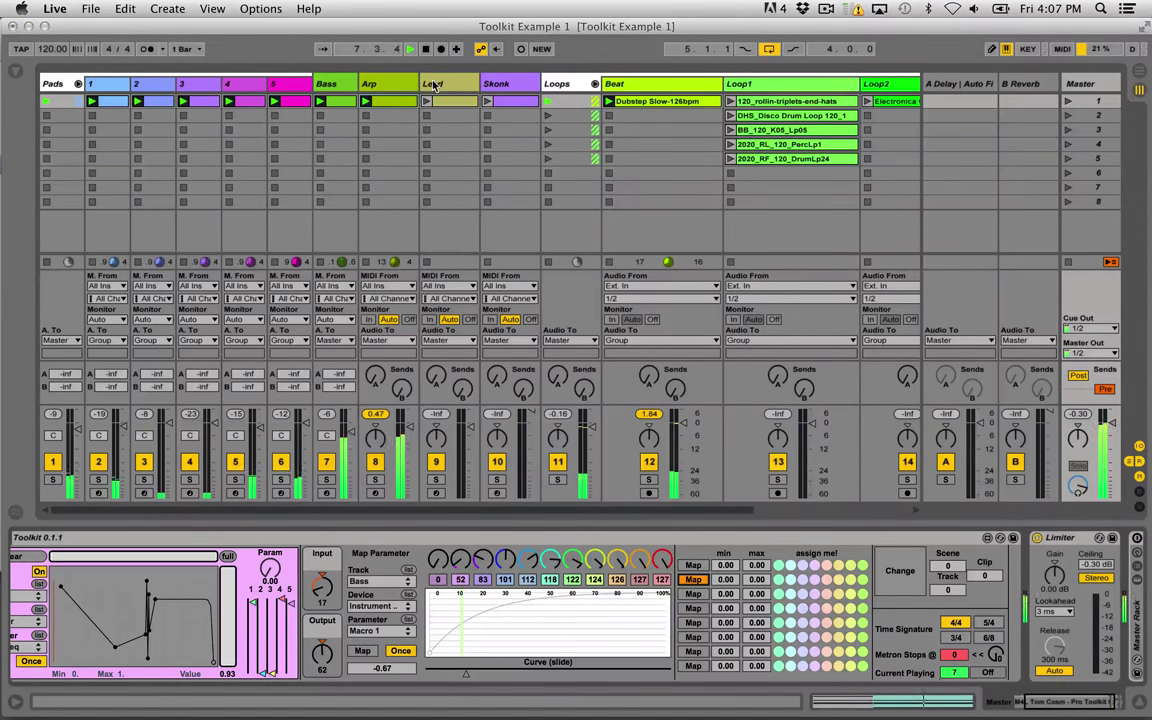
click(365, 138)
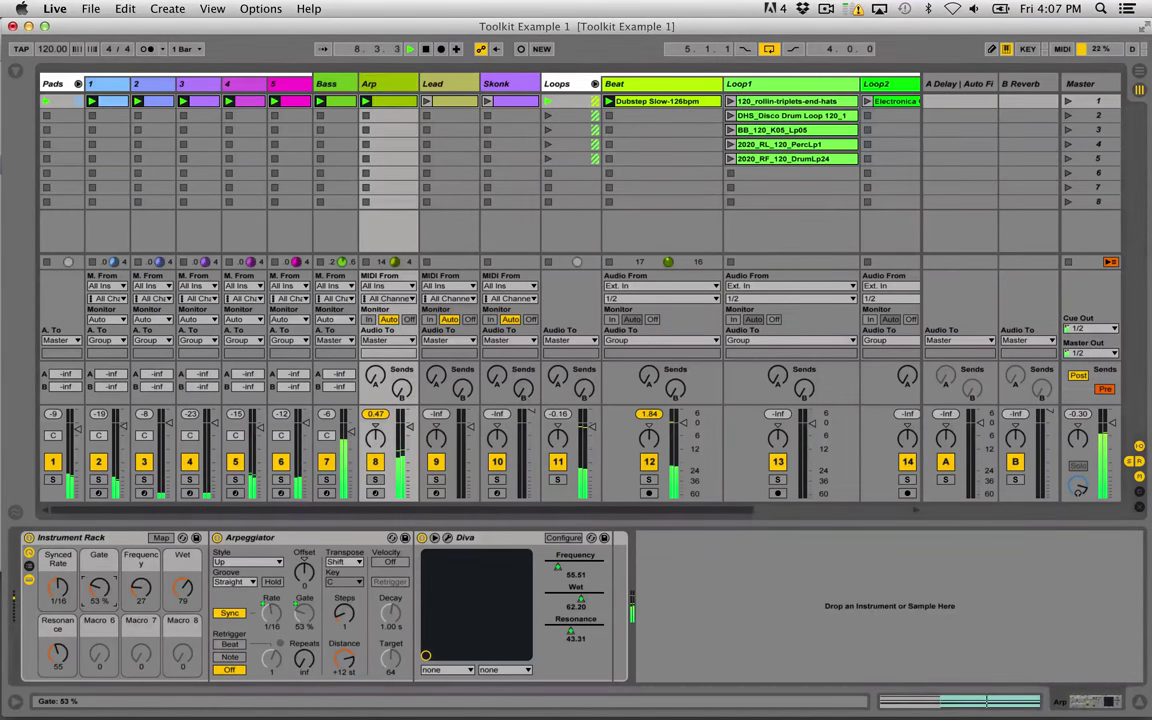
Map the toolkit's third and fourth assign slots to the Arp rack's Frequency and Wet macros.
click(1107, 88)
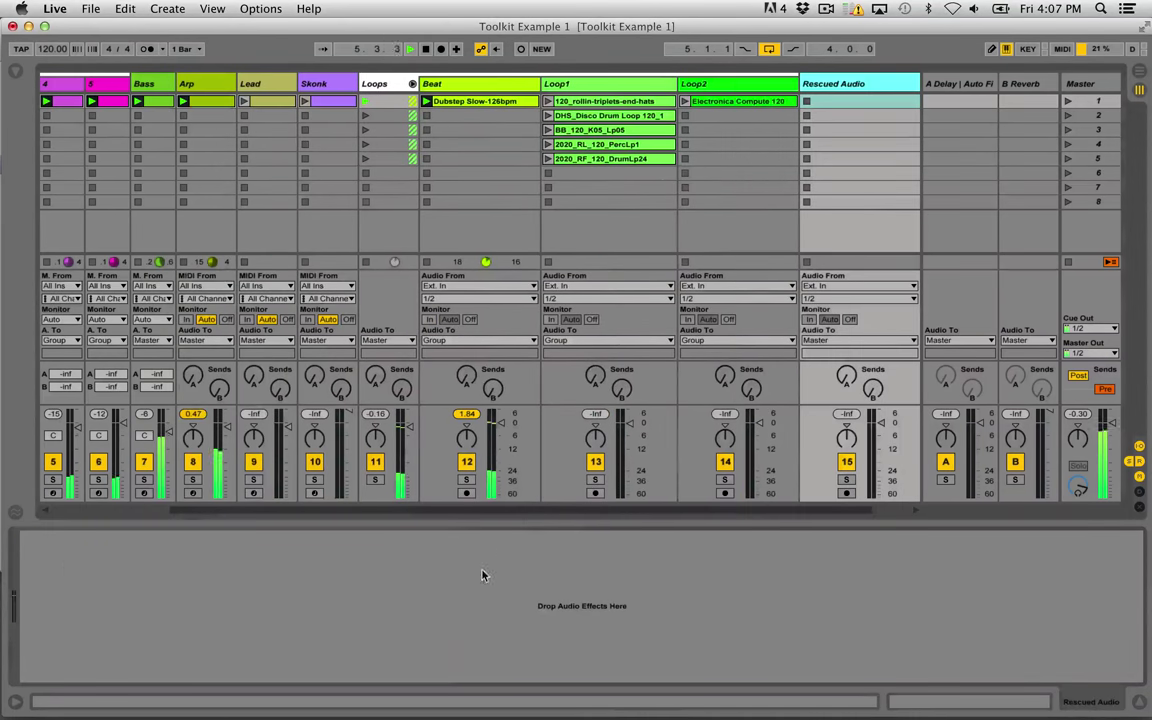
click(1079, 86)
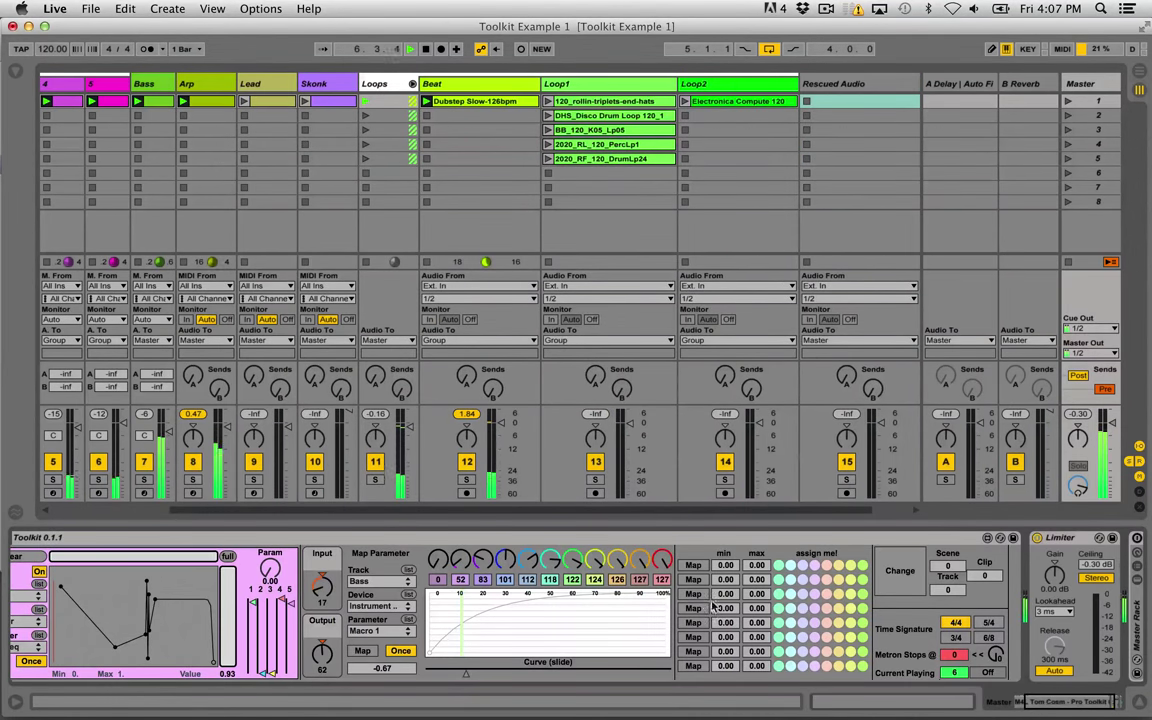
click(207, 142)
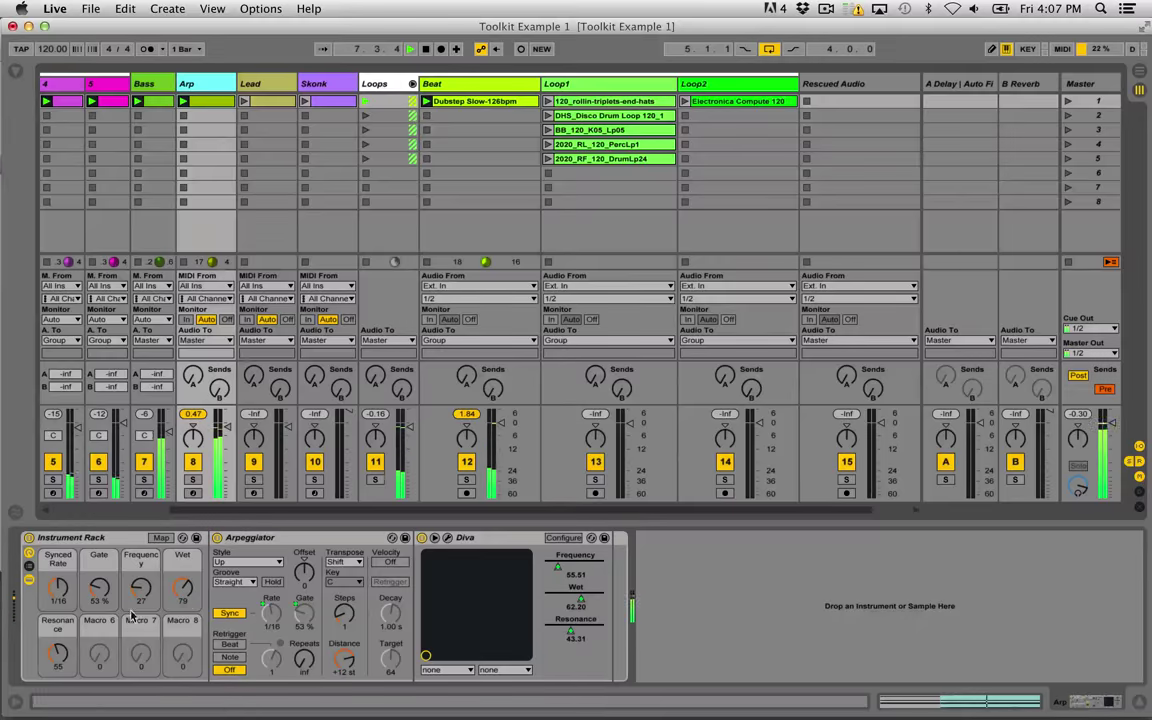
click(1080, 84)
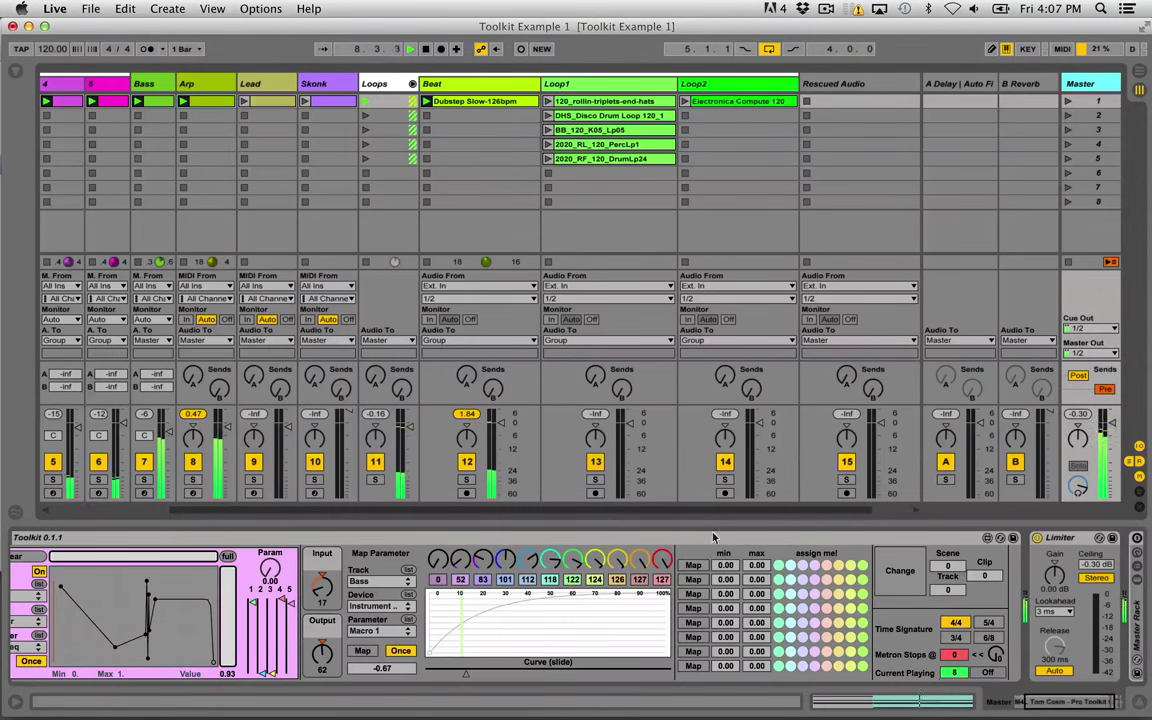
click(693, 608)
click(222, 83)
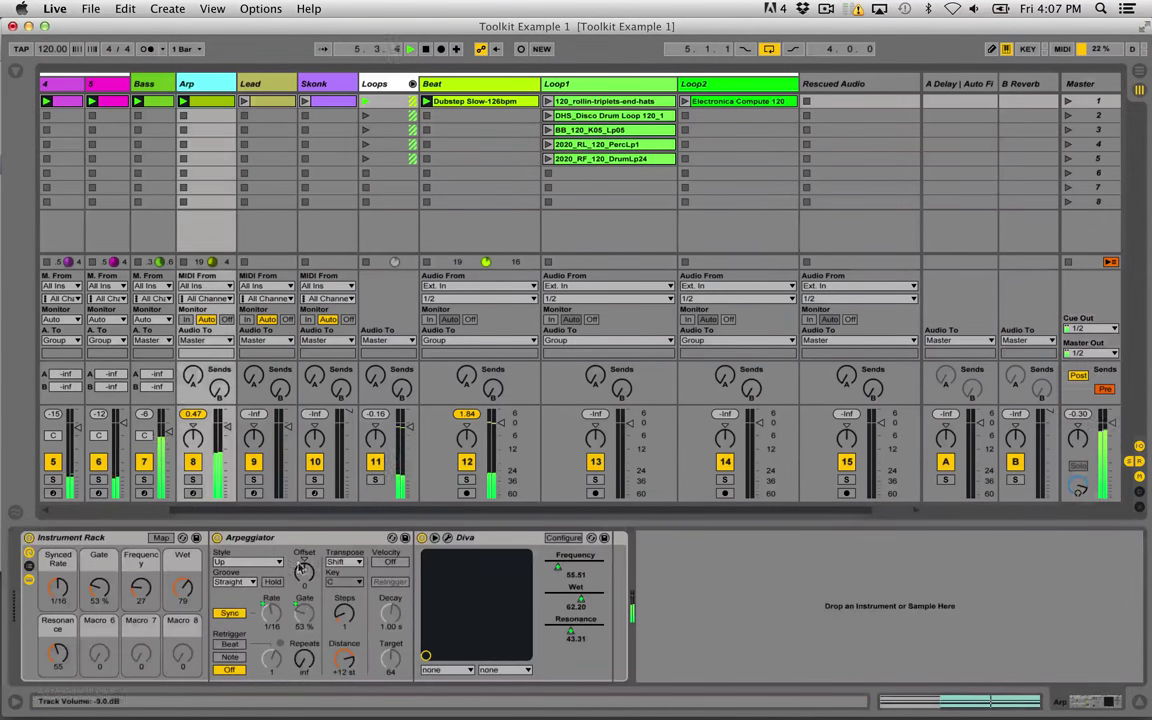
Map the toolkit's fifth assign slot to the Arp rack's Resonance macro.
click(1072, 81)
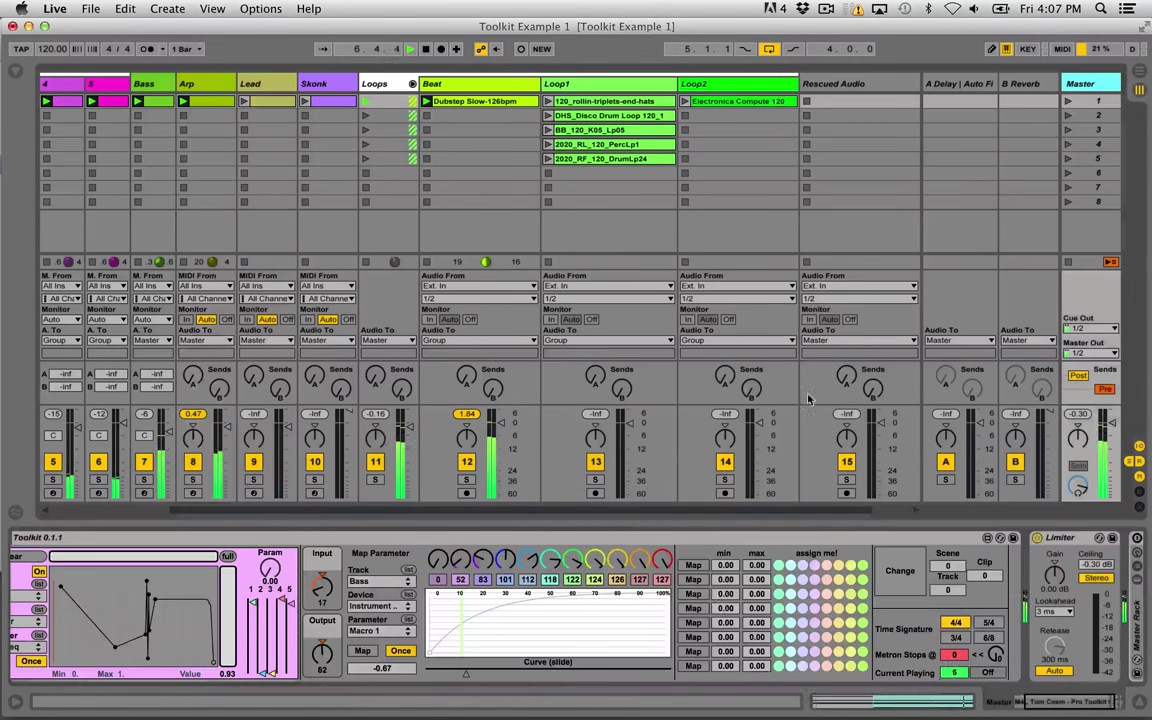
click(693, 622)
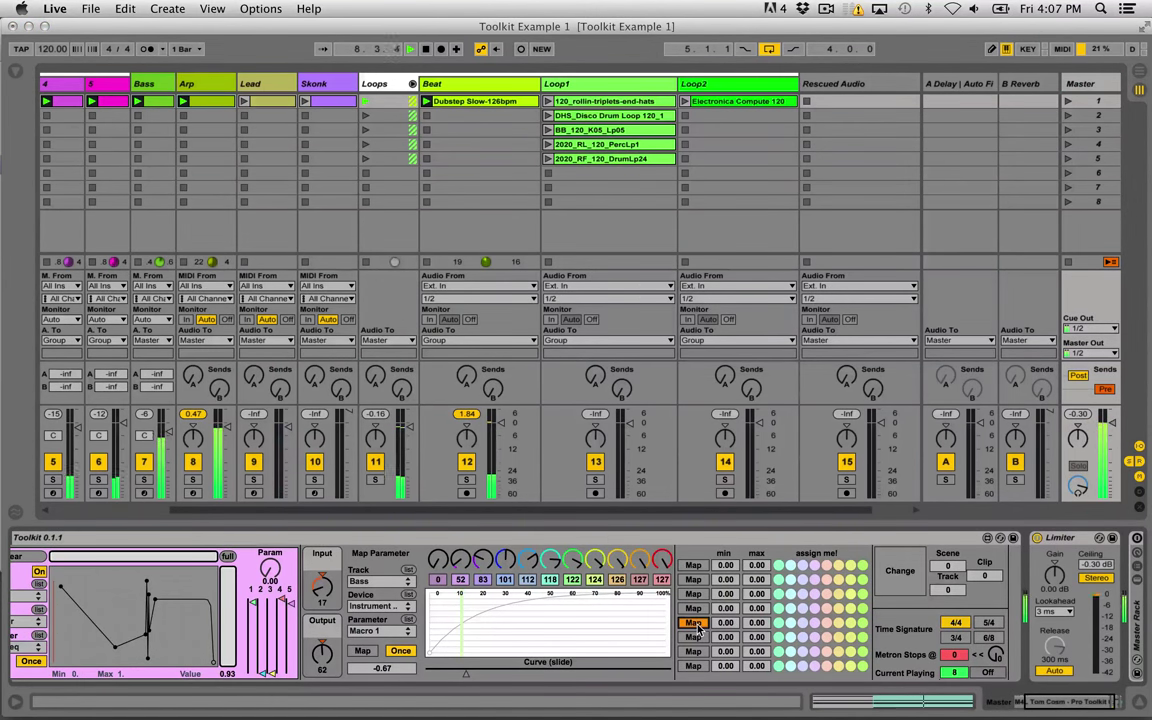
click(248, 86)
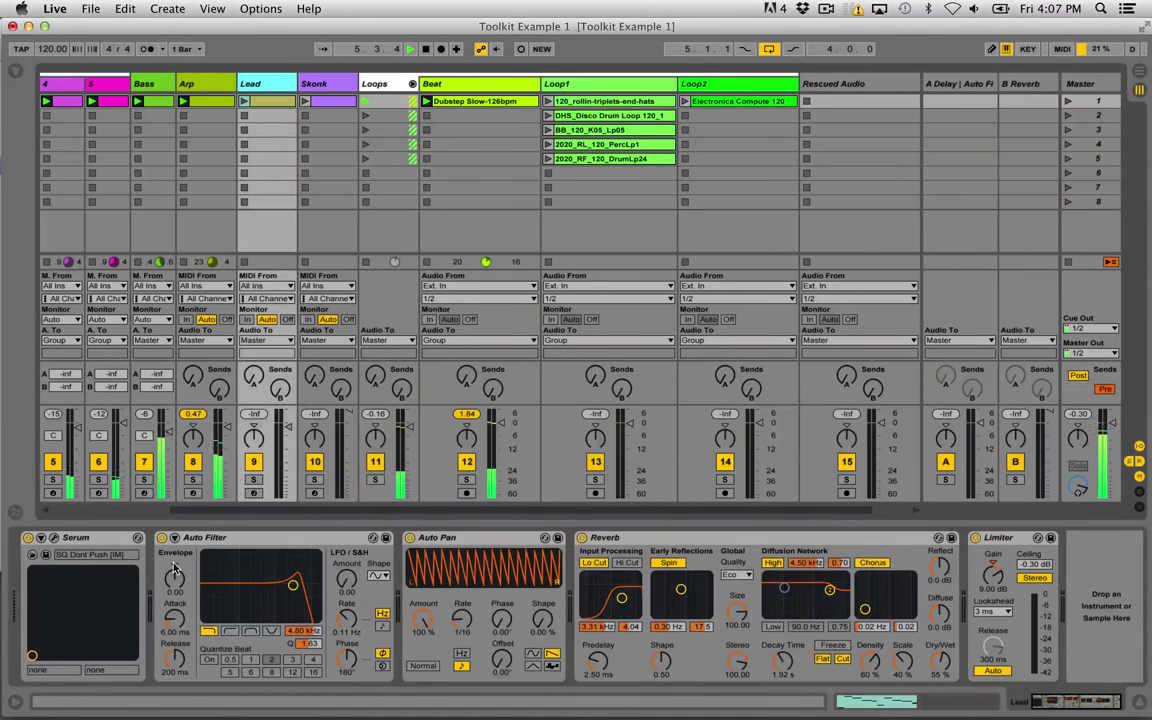
click(193, 110)
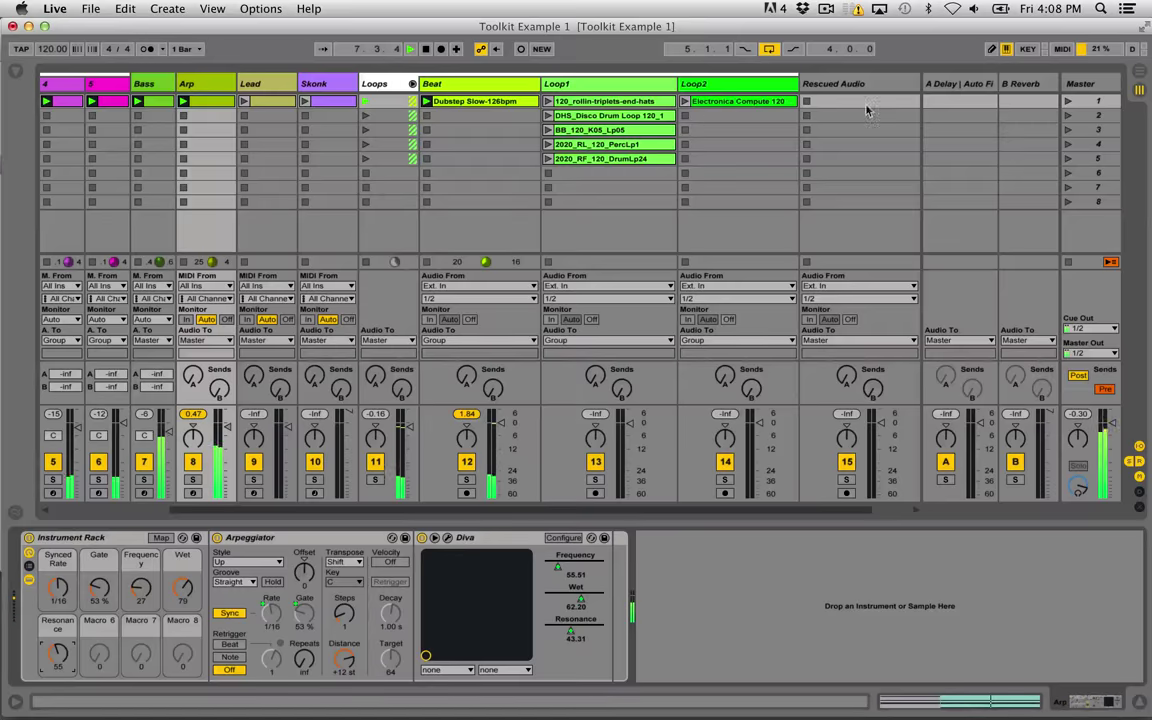
Raise the max values of the assign slots in the master toolkit to 1.00.
click(1085, 84)
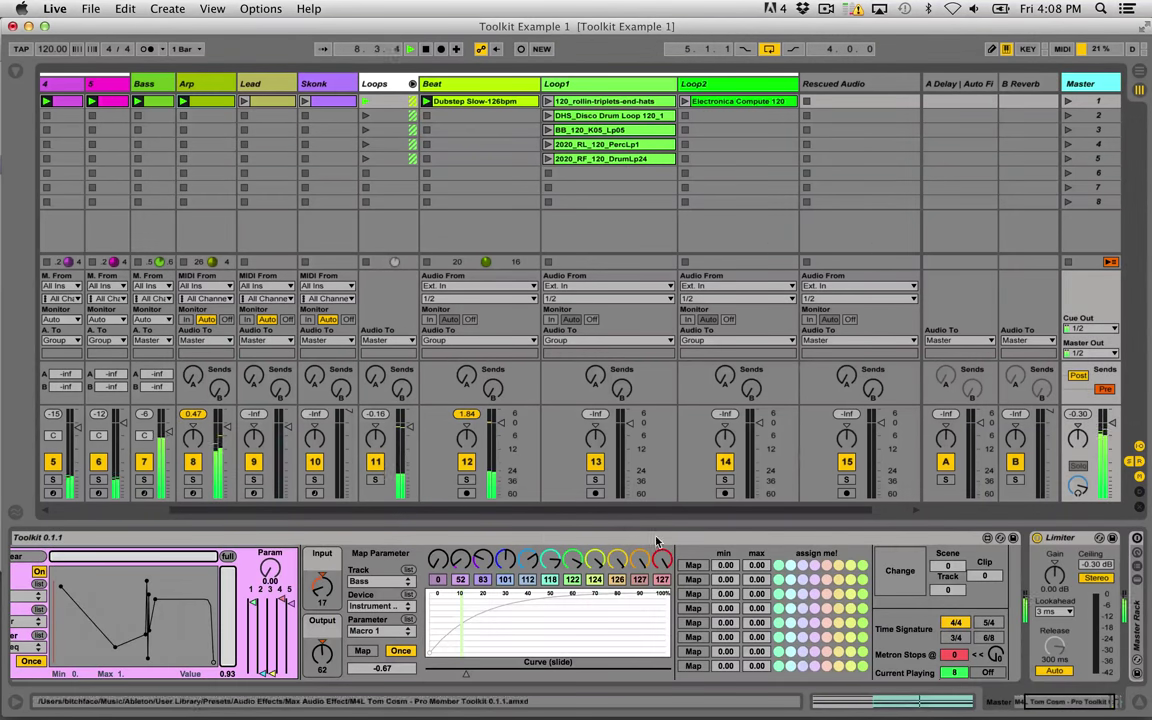
drag(757, 567, 756, 535)
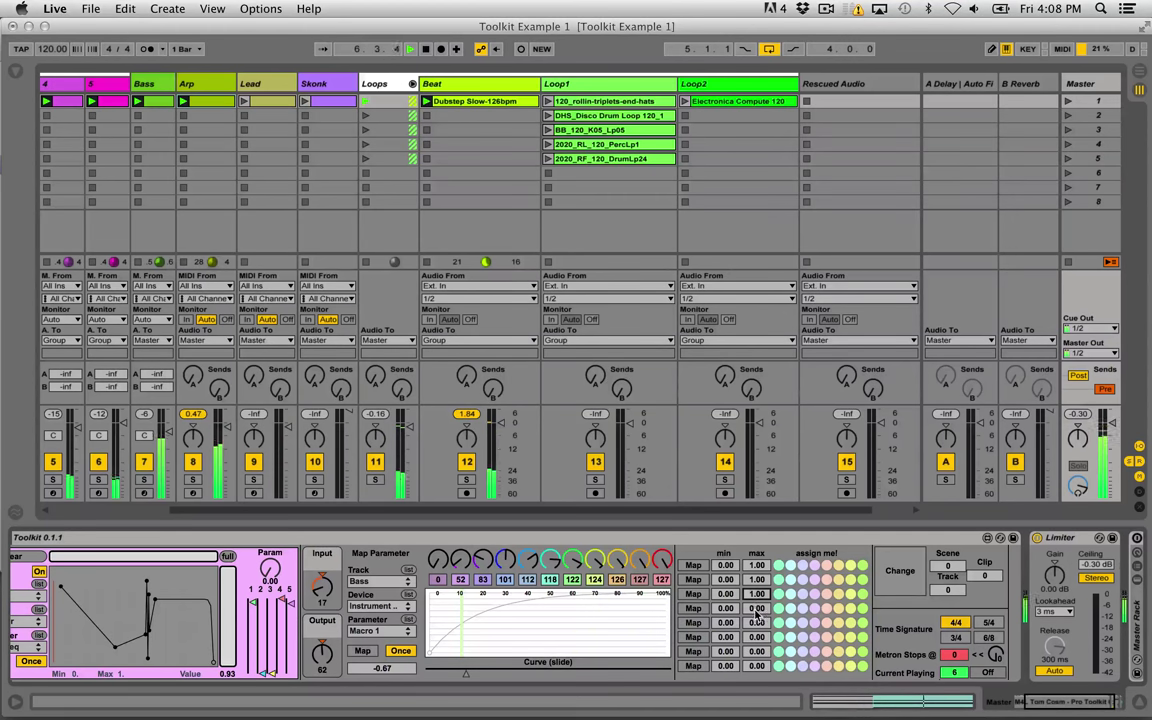
drag(759, 609, 759, 548)
drag(757, 622, 757, 612)
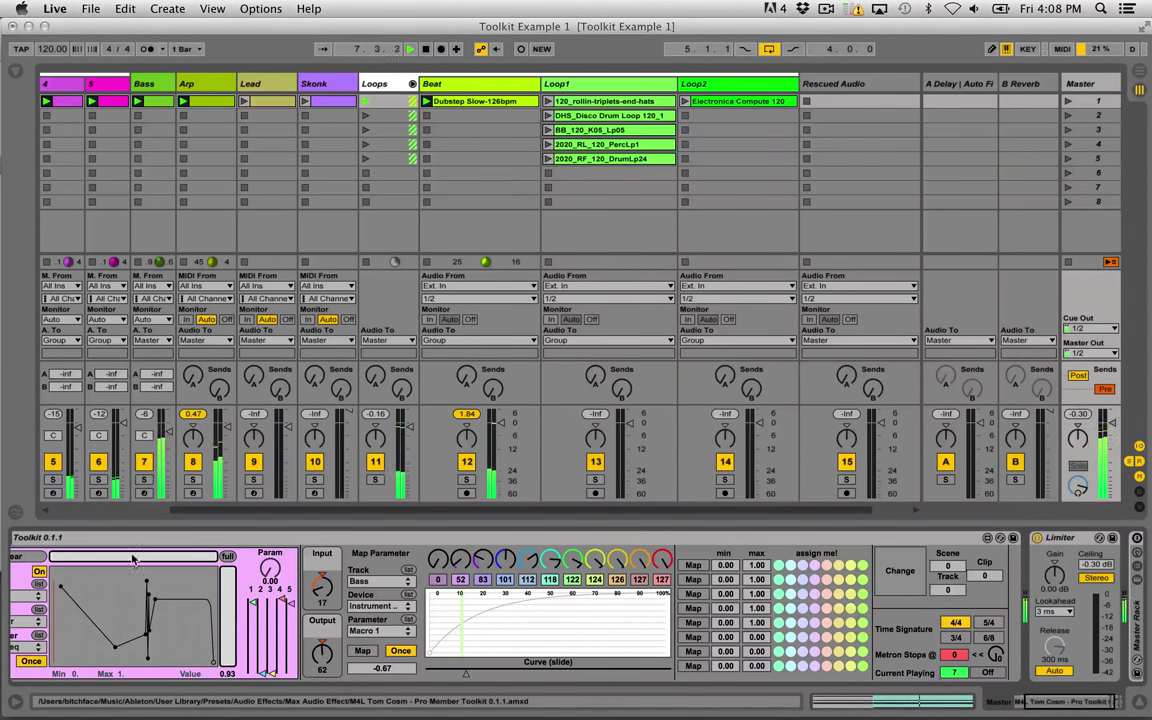
Look through the Beat and Loop1 clips to compare their colours with those of their tracks.
scroll(100, 565, left, 5)
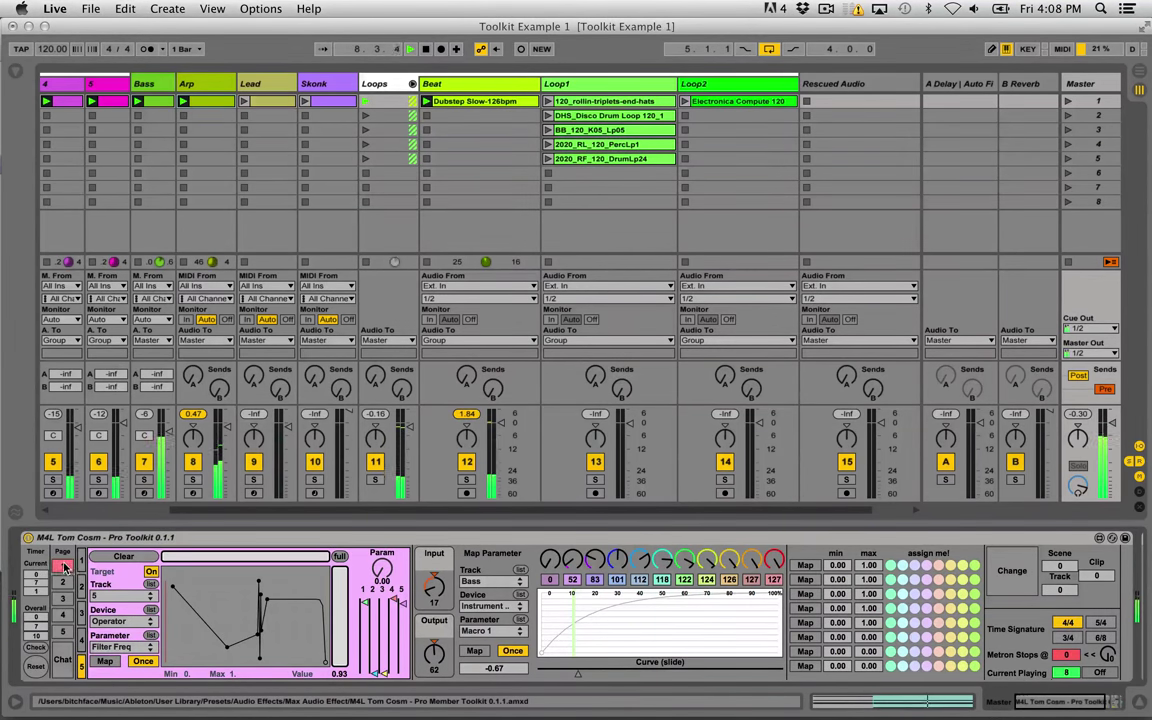
click(62, 566)
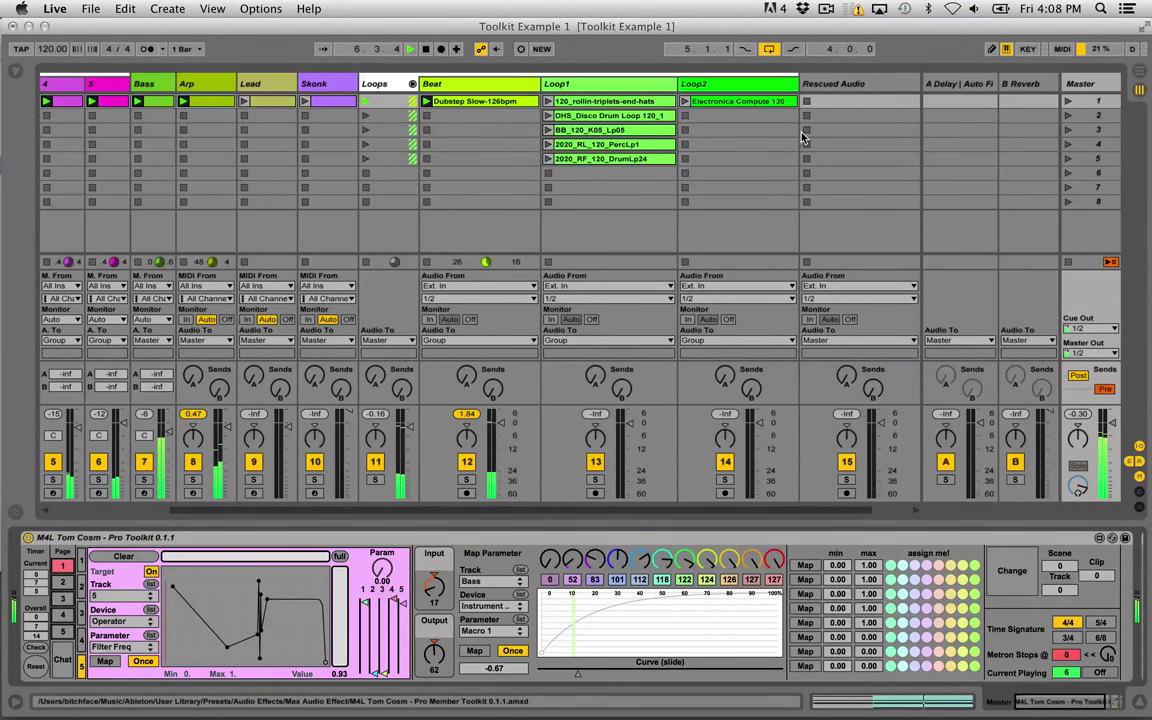
click(487, 104)
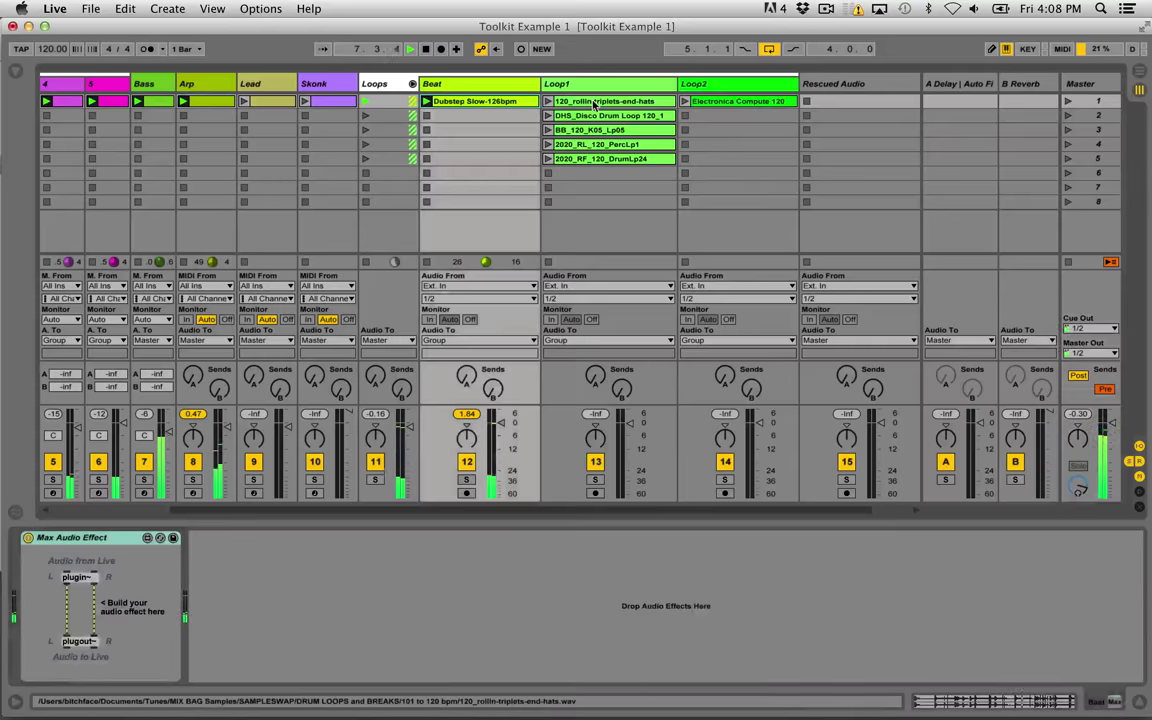
click(594, 102)
click(589, 115)
click(586, 130)
click(583, 145)
click(586, 159)
key(Down)
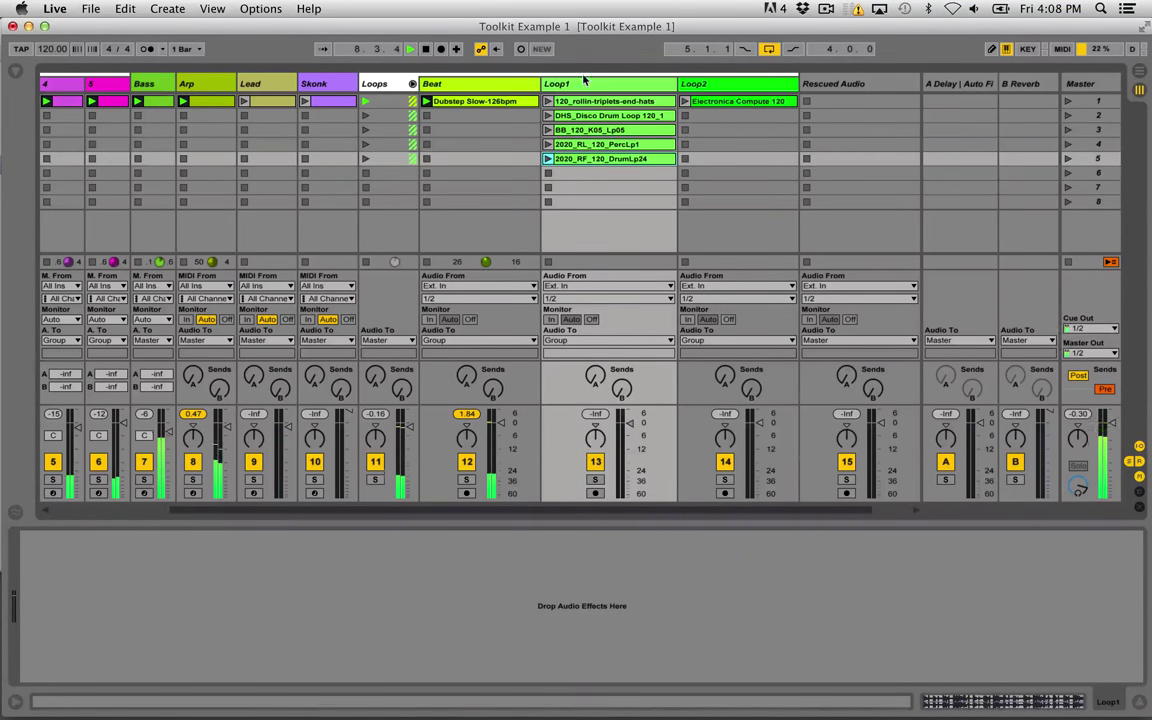
key(Right)
Recolour the Beat track yellow, Loop1 crimson and Loop2 orange, and run the toolkit's Change function to match the clips.
click(523, 87)
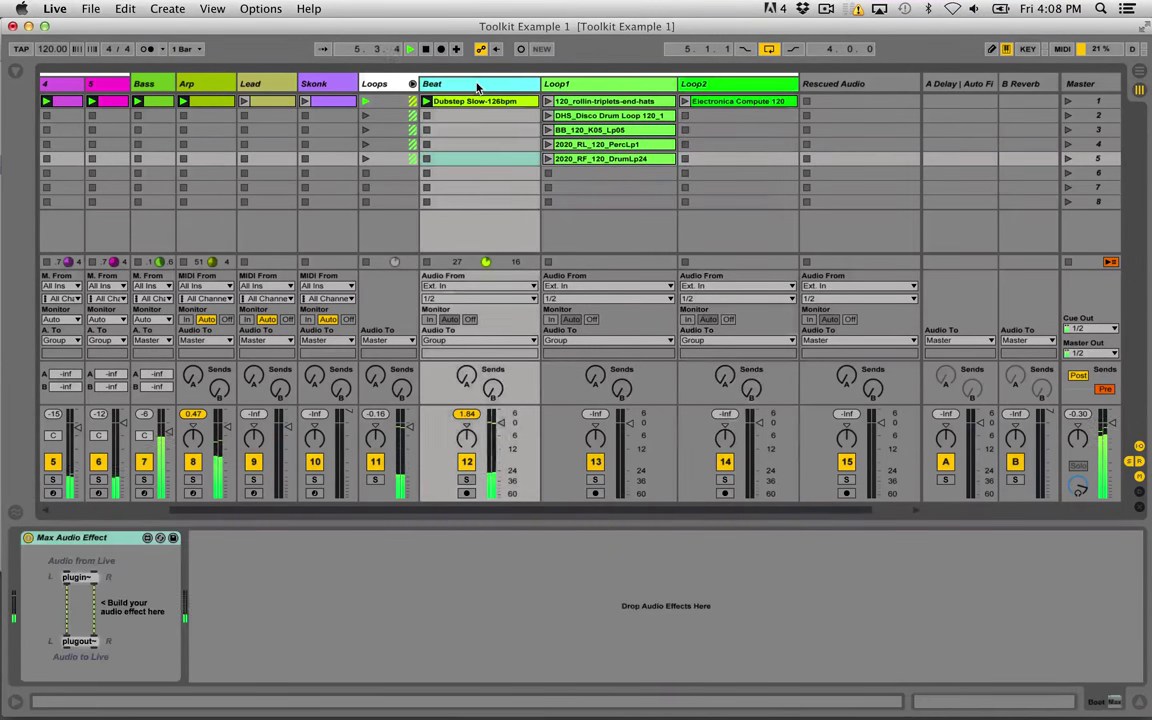
right_click(519, 86)
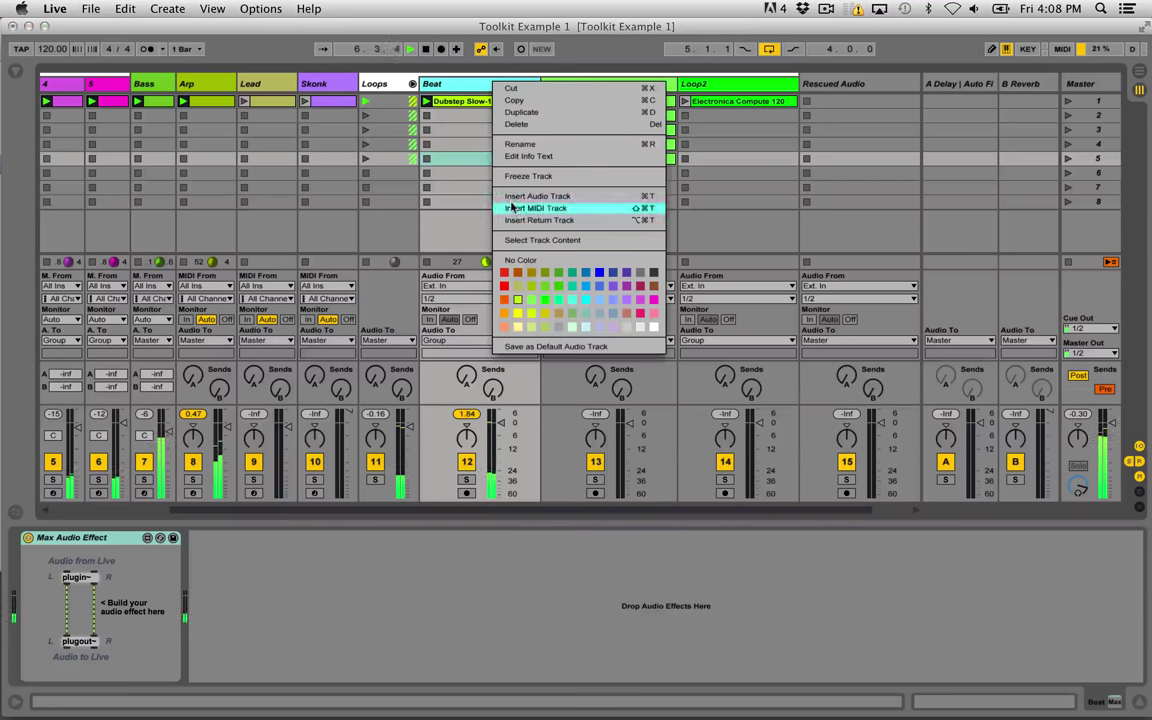
click(530, 316)
right_click(570, 85)
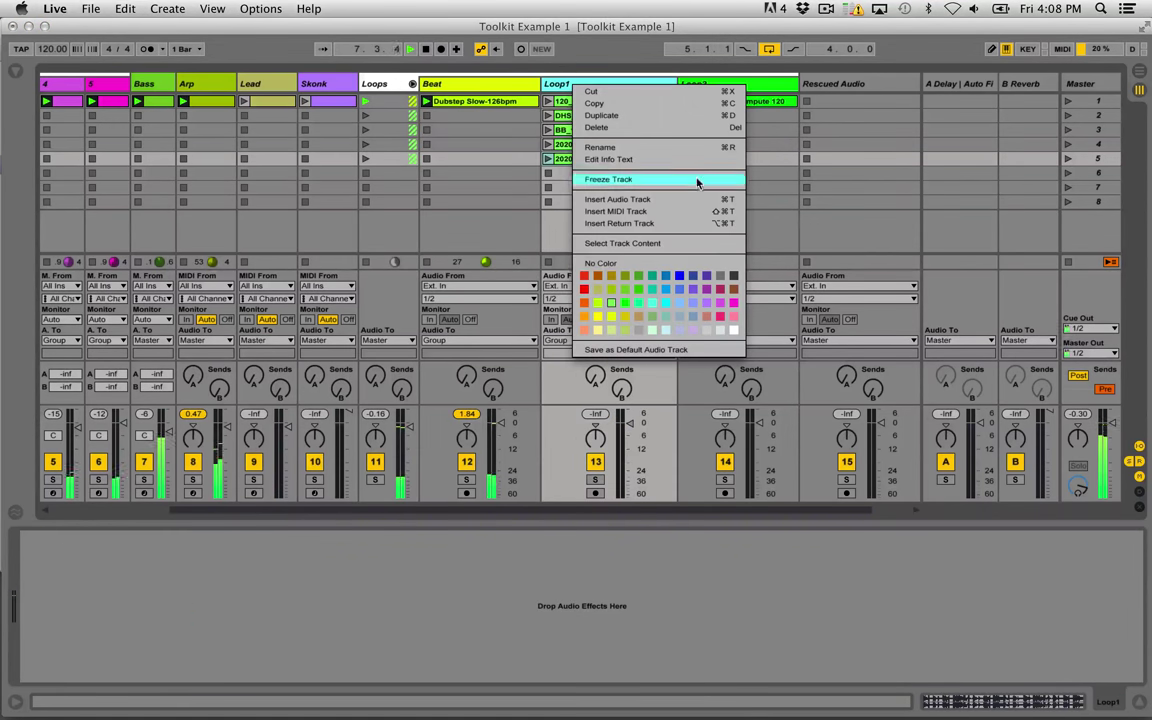
click(727, 320)
right_click(703, 87)
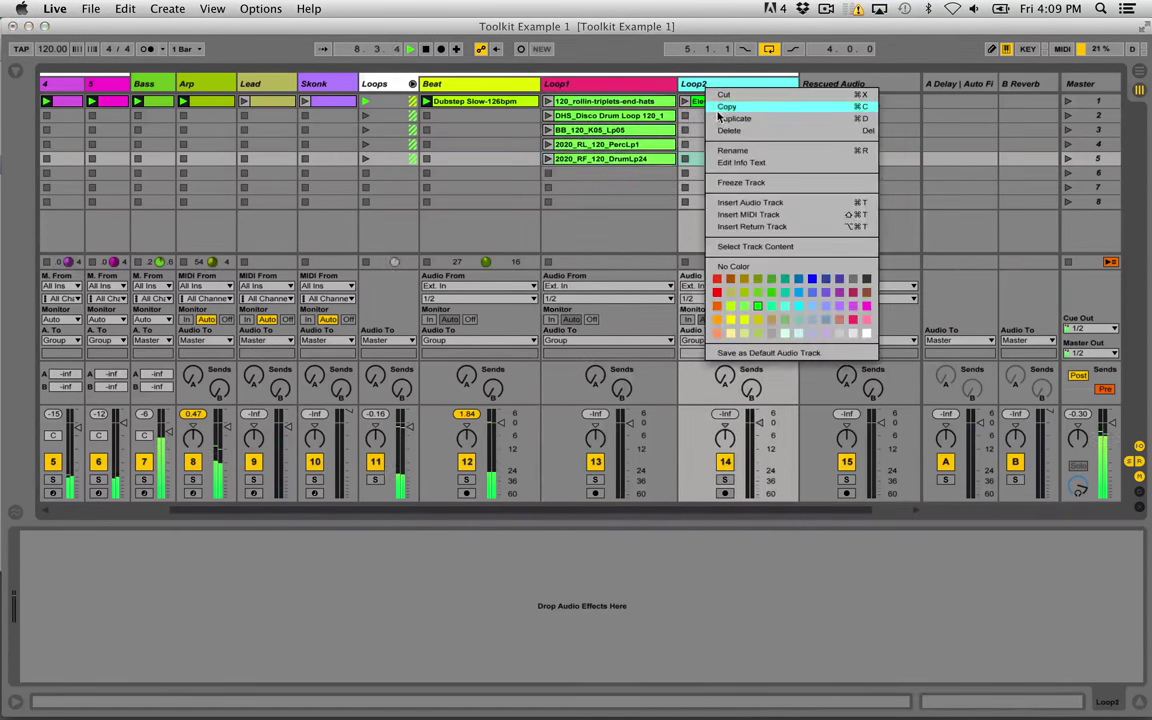
click(718, 325)
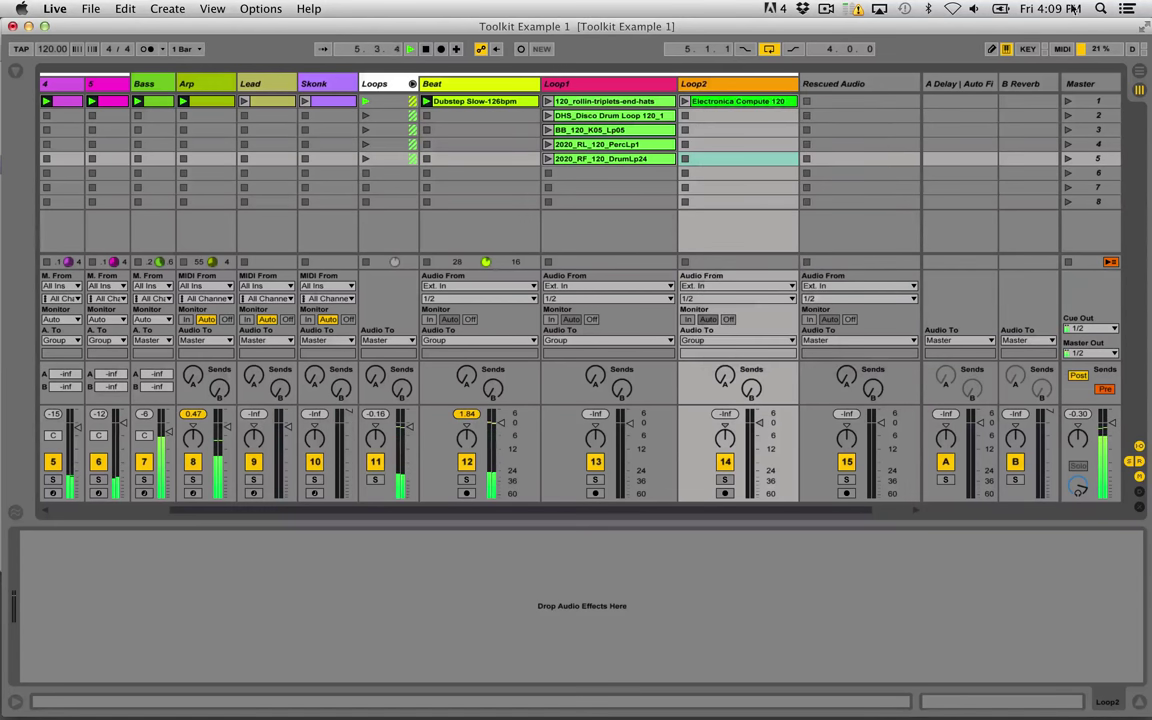
click(1081, 86)
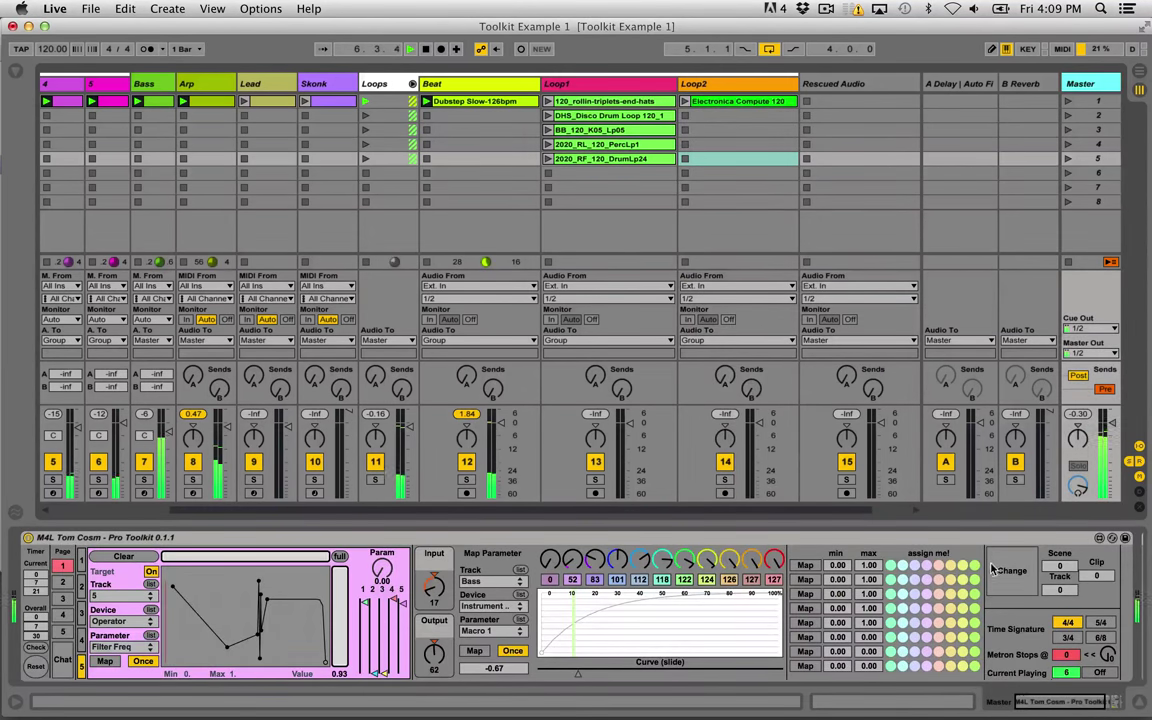
click(1010, 571)
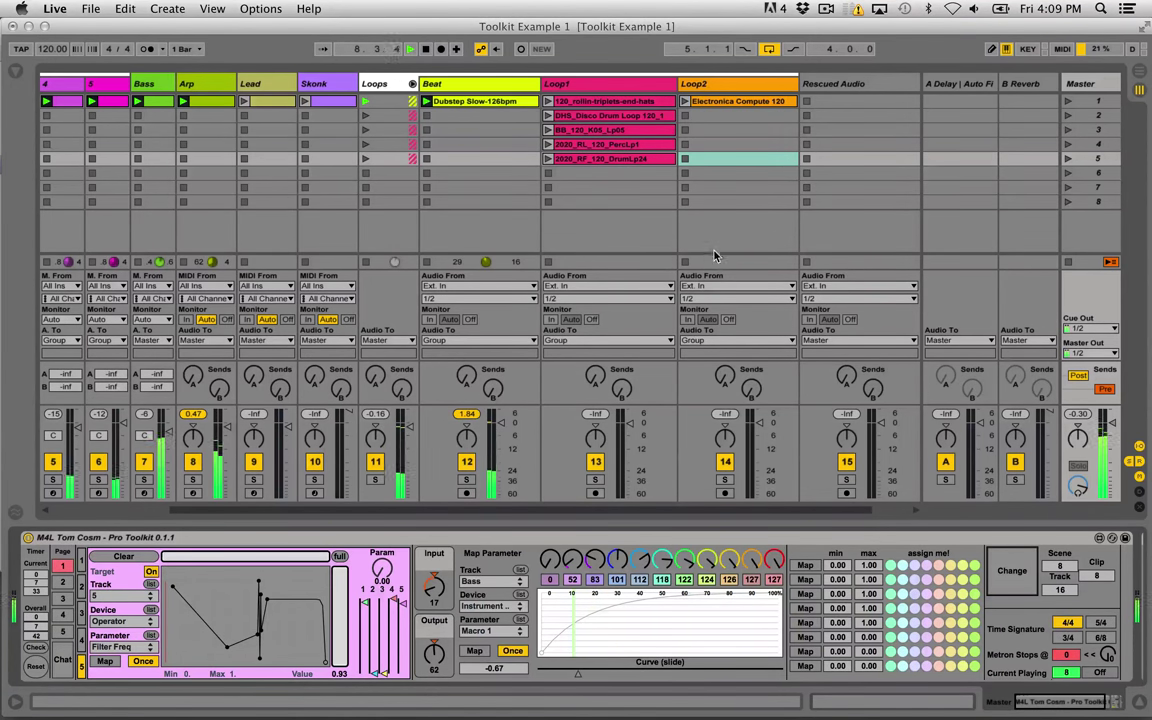
Switch to the Arrangement View, enable the metronome and start playback from bar 1.
key(Tab)
drag(318, 91, 309, 77)
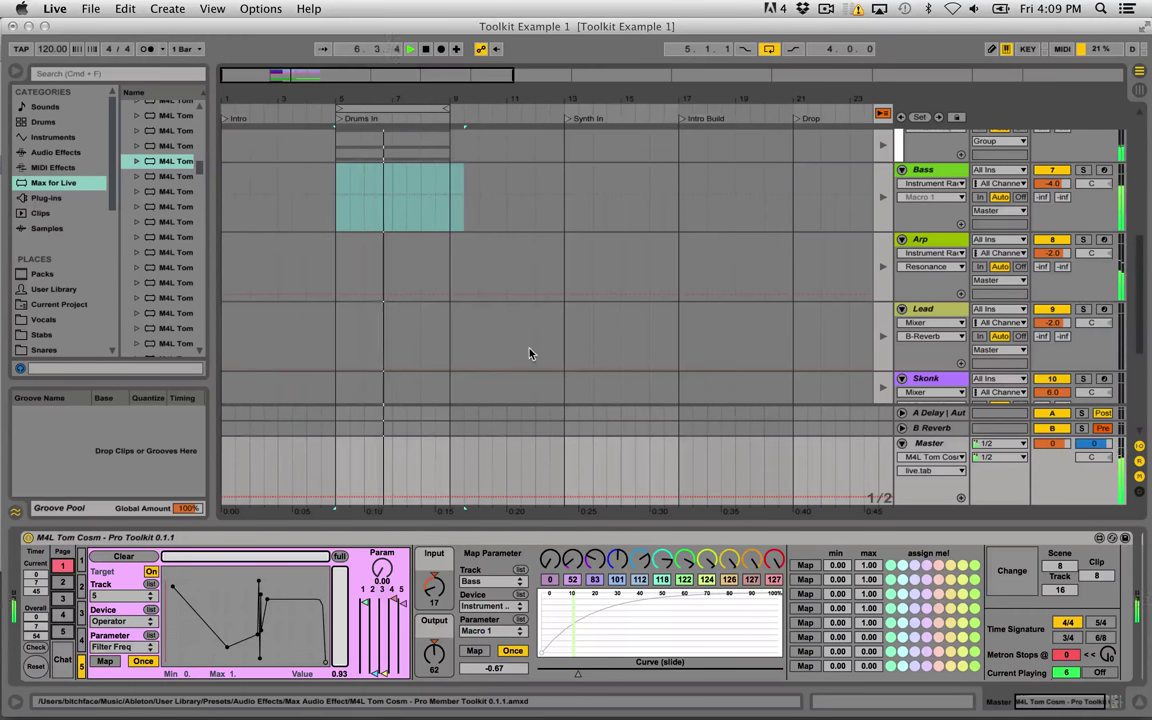
click(224, 175)
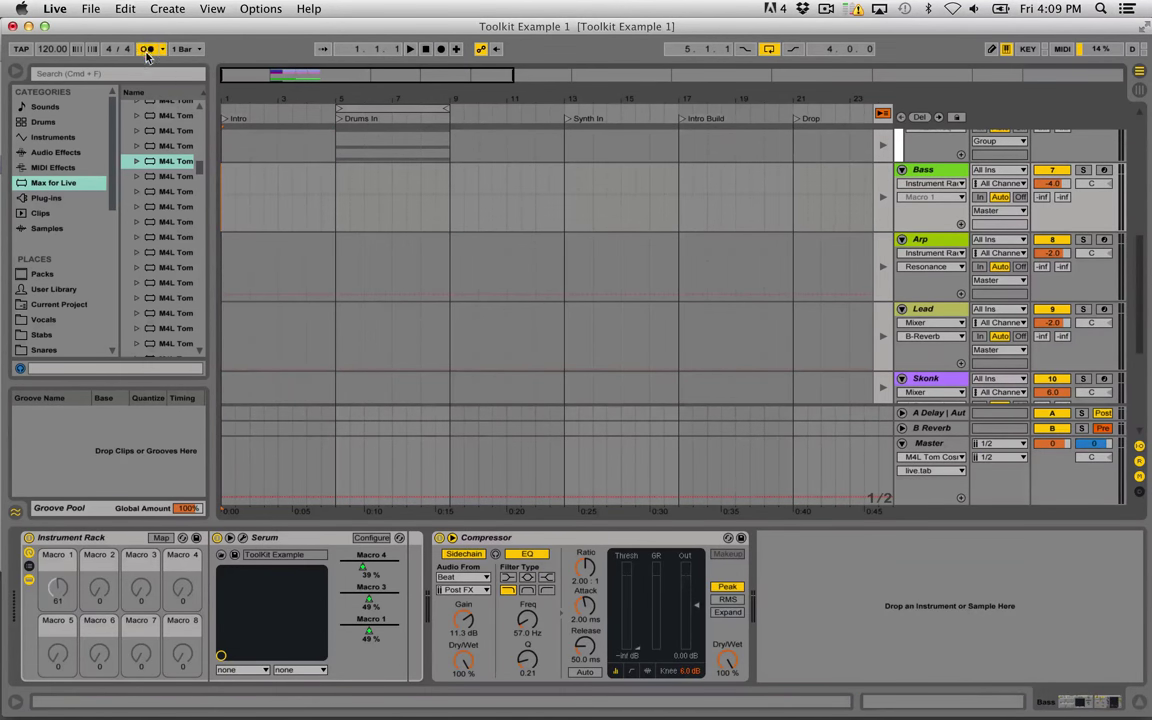
key(space)
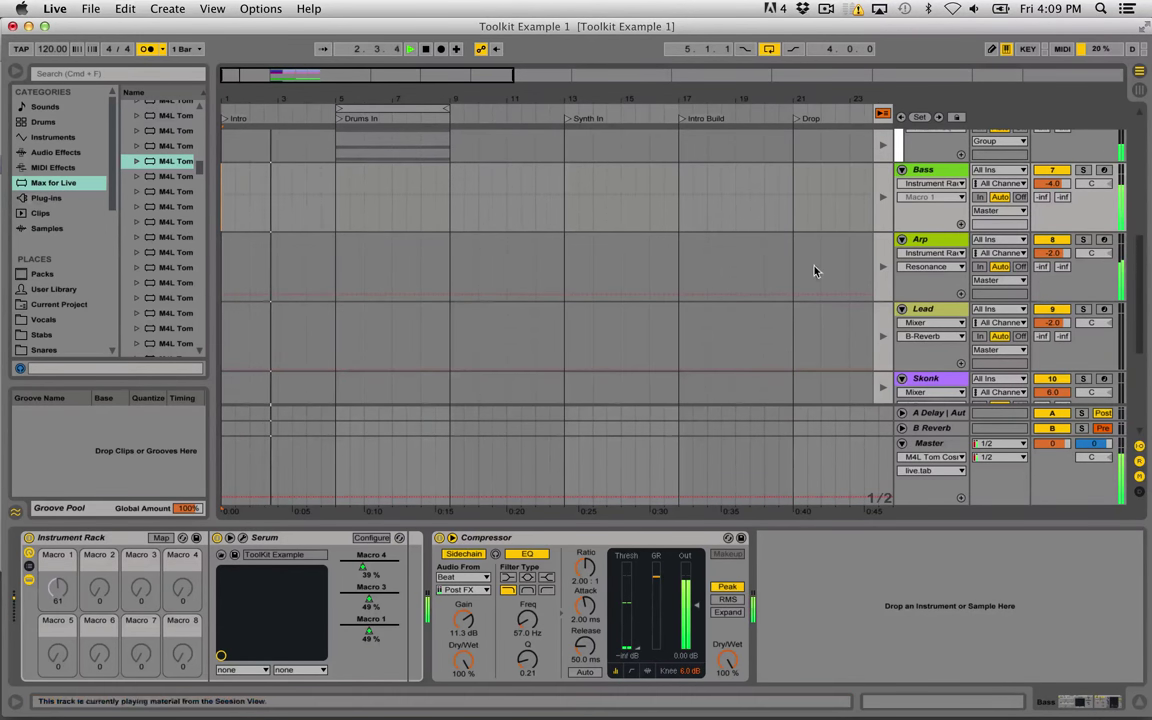
Stop playback and set the master toolkit's Metron Stops value to 3.
key(space)
click(948, 445)
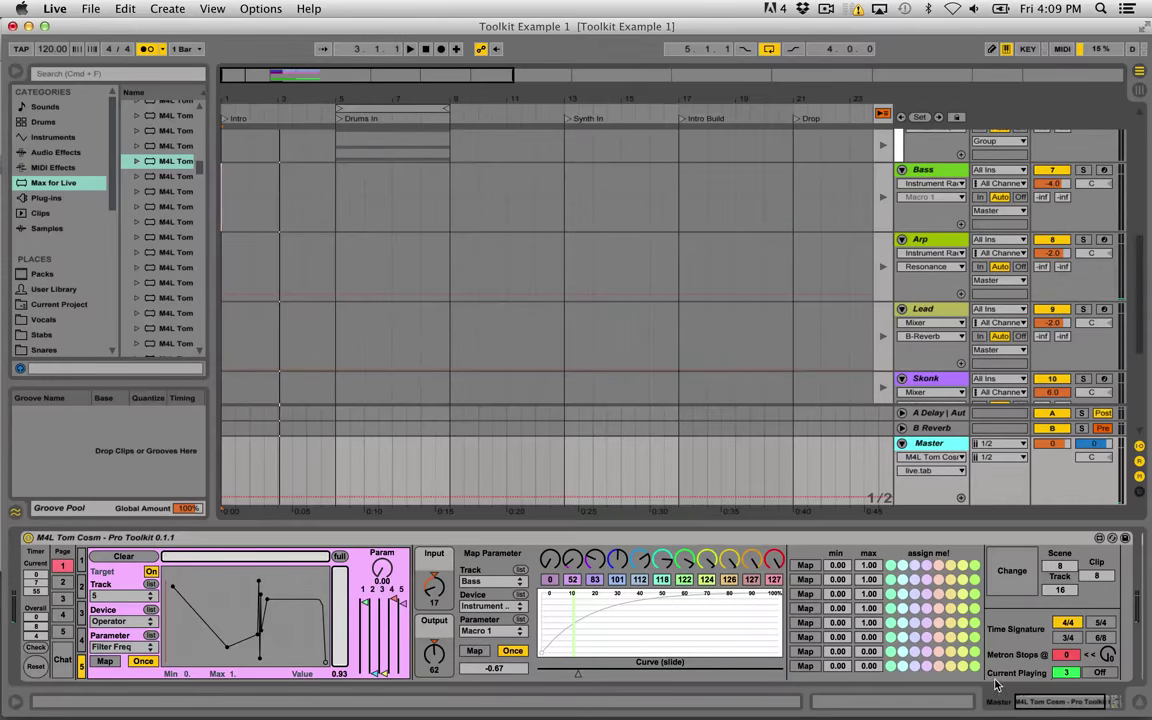
click(1066, 657)
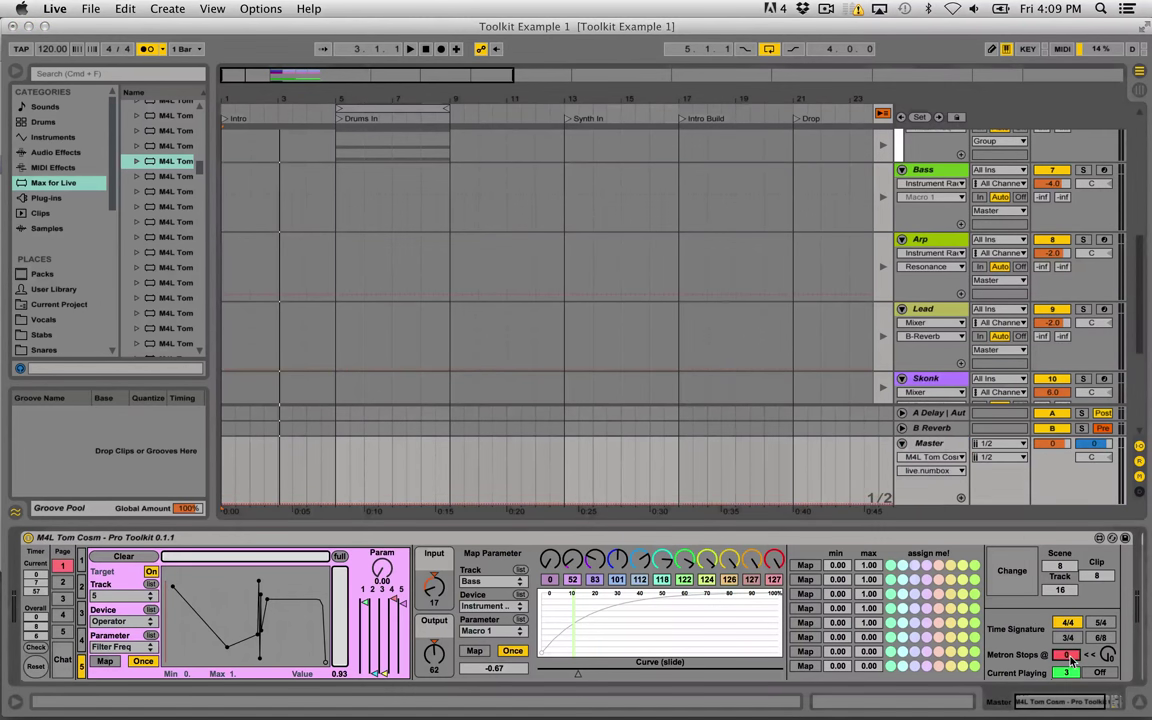
text(3)
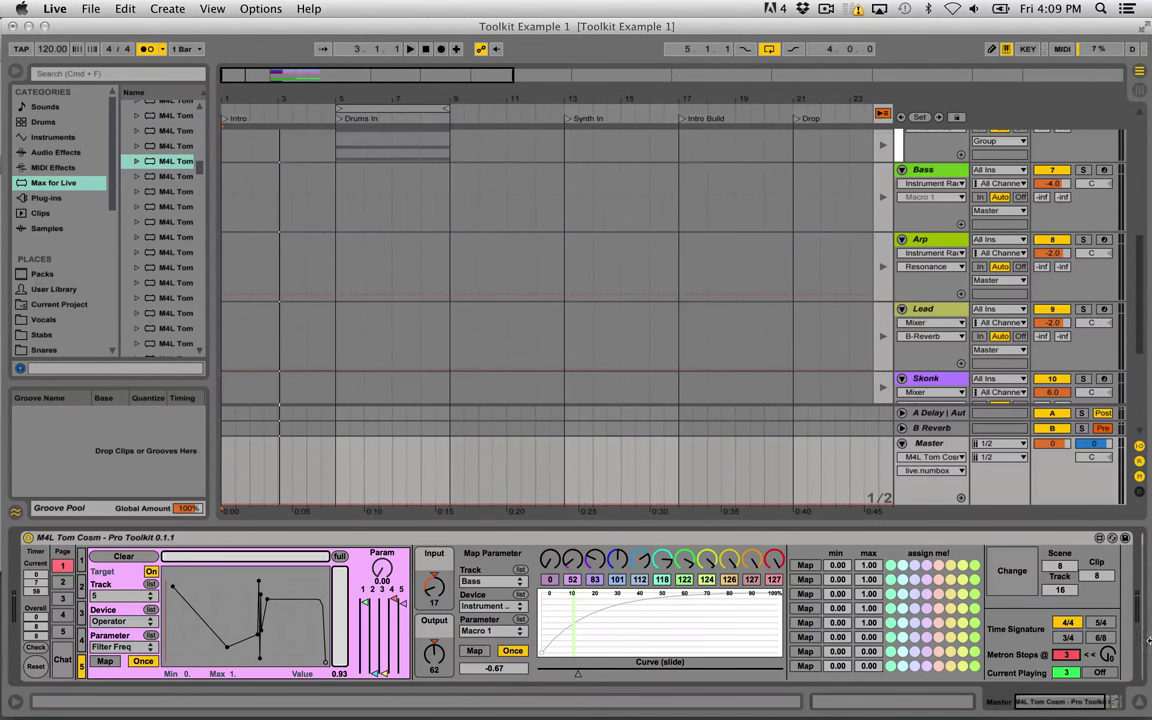
drag(1106, 657, 1106, 664)
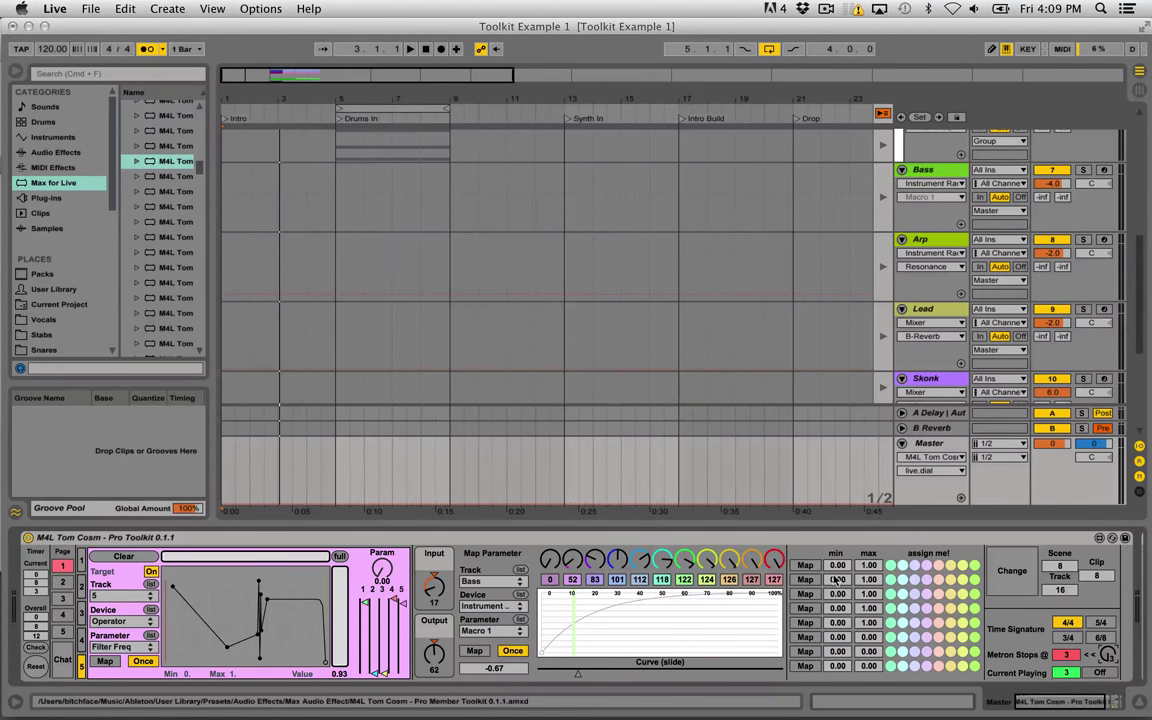
Switch on the toolkit's metronome stop and play the arrangement from bar 1 into bar 4 to test it.
click(224, 195)
click(238, 181)
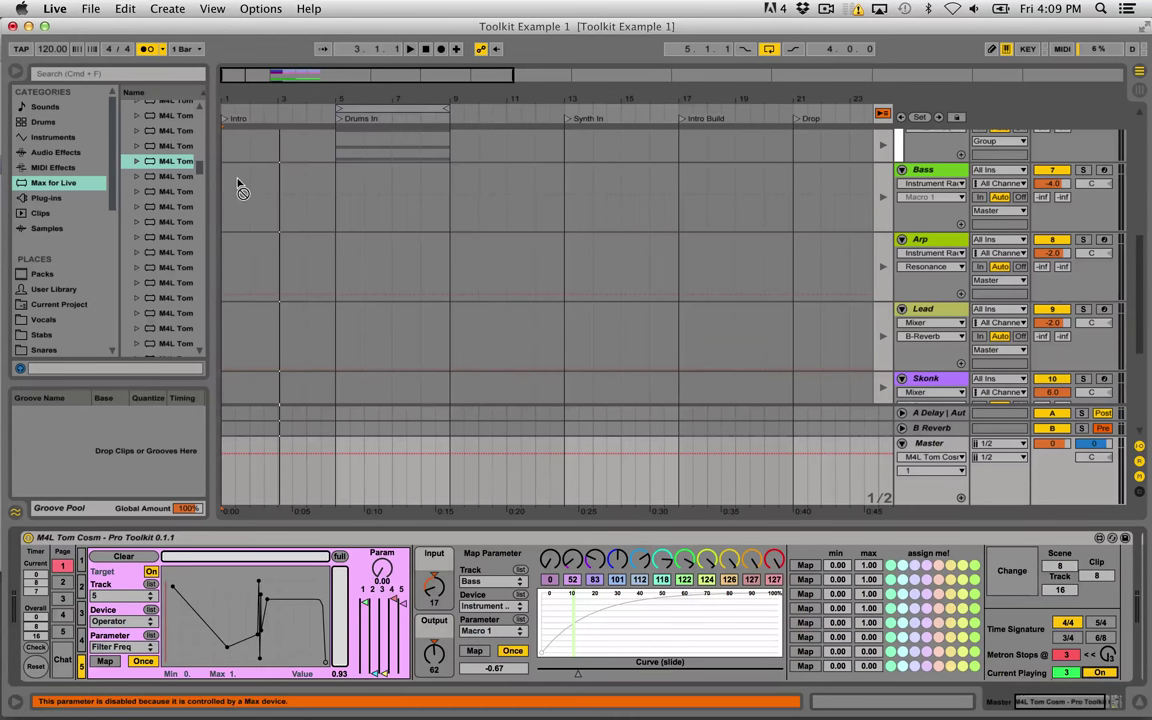
scroll(230, 152, up, 10)
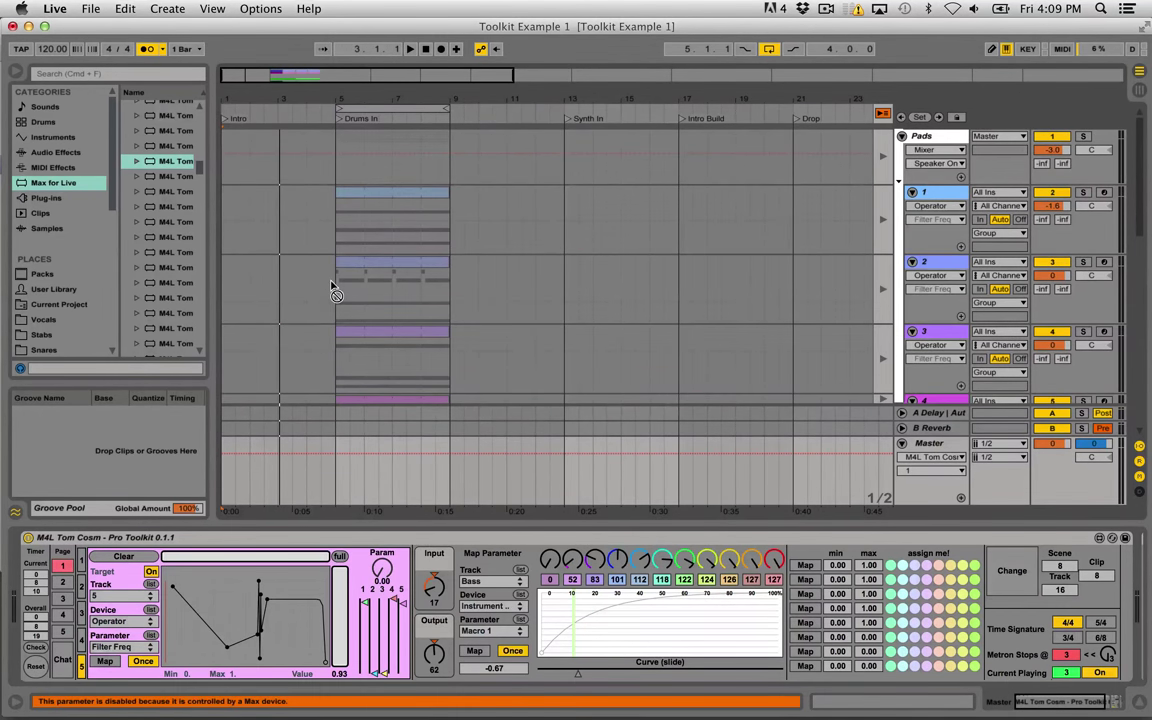
click(910, 192)
key(space)
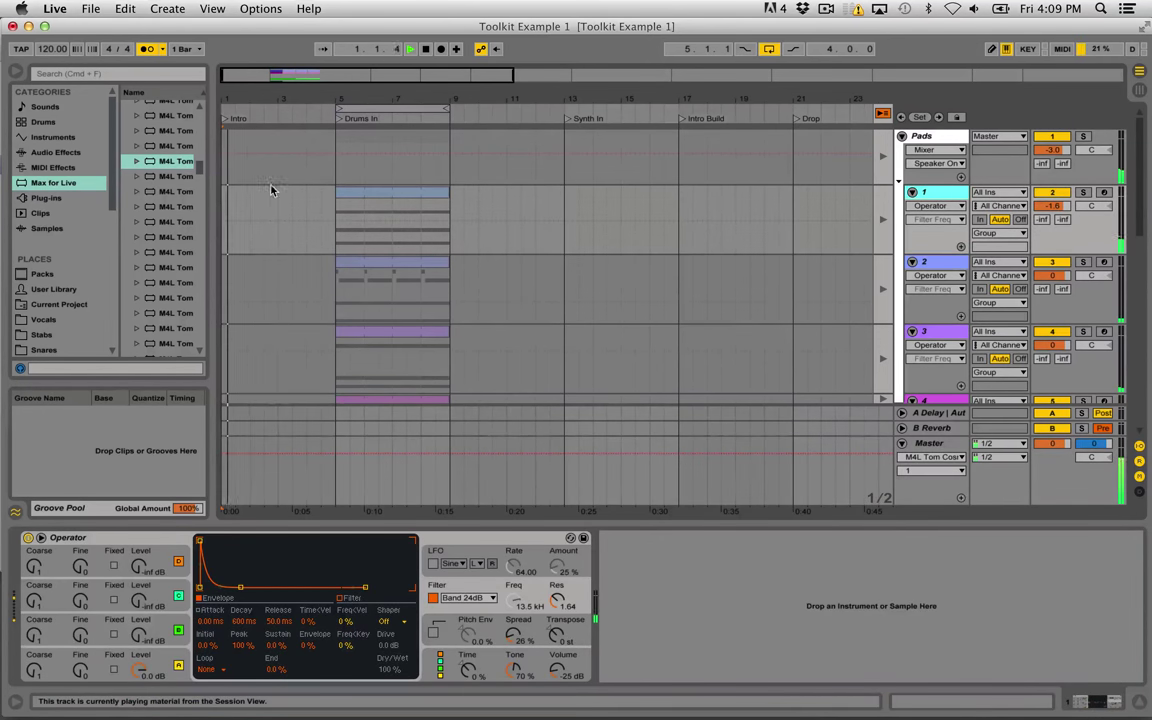
click(947, 445)
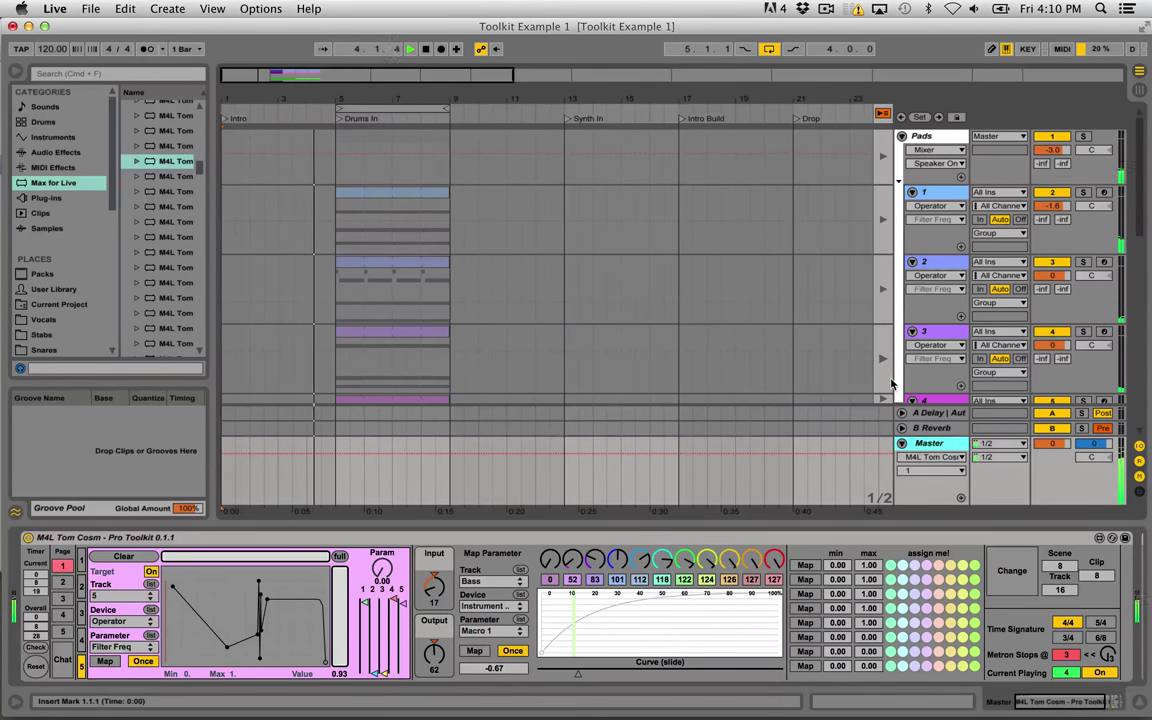
key(space)
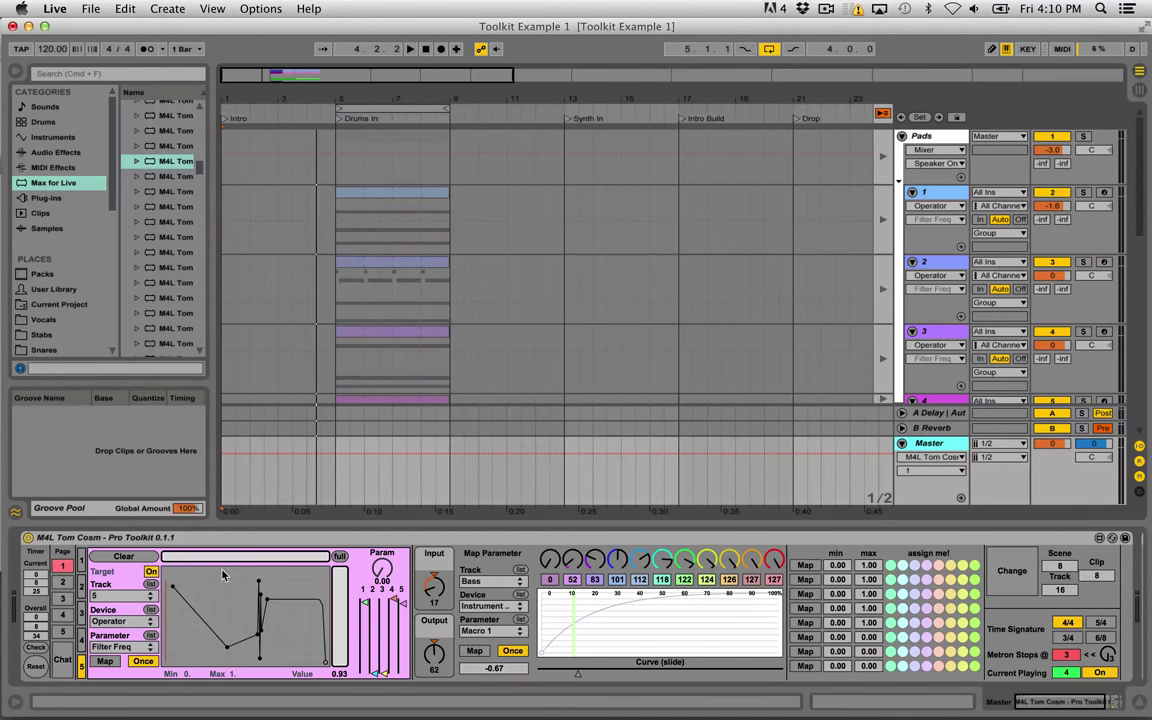
Open page 2 of the toolkit and rescan the arrangement so its locators fill the slots.
click(64, 584)
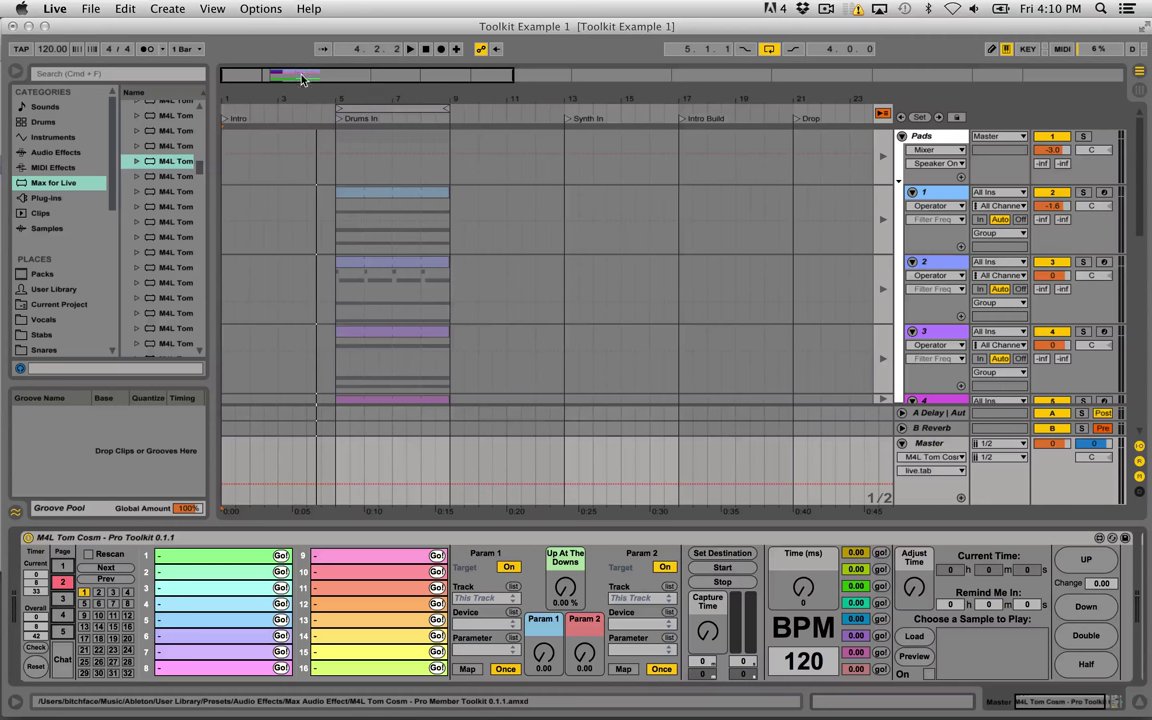
double_click(302, 78)
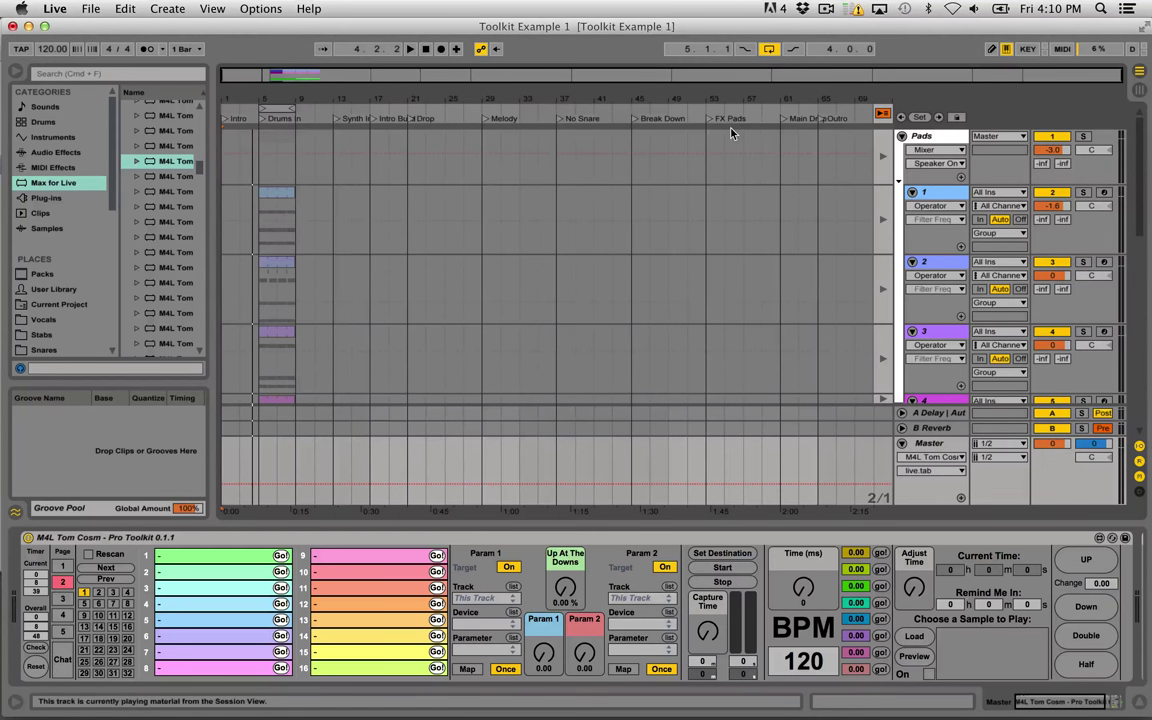
click(89, 556)
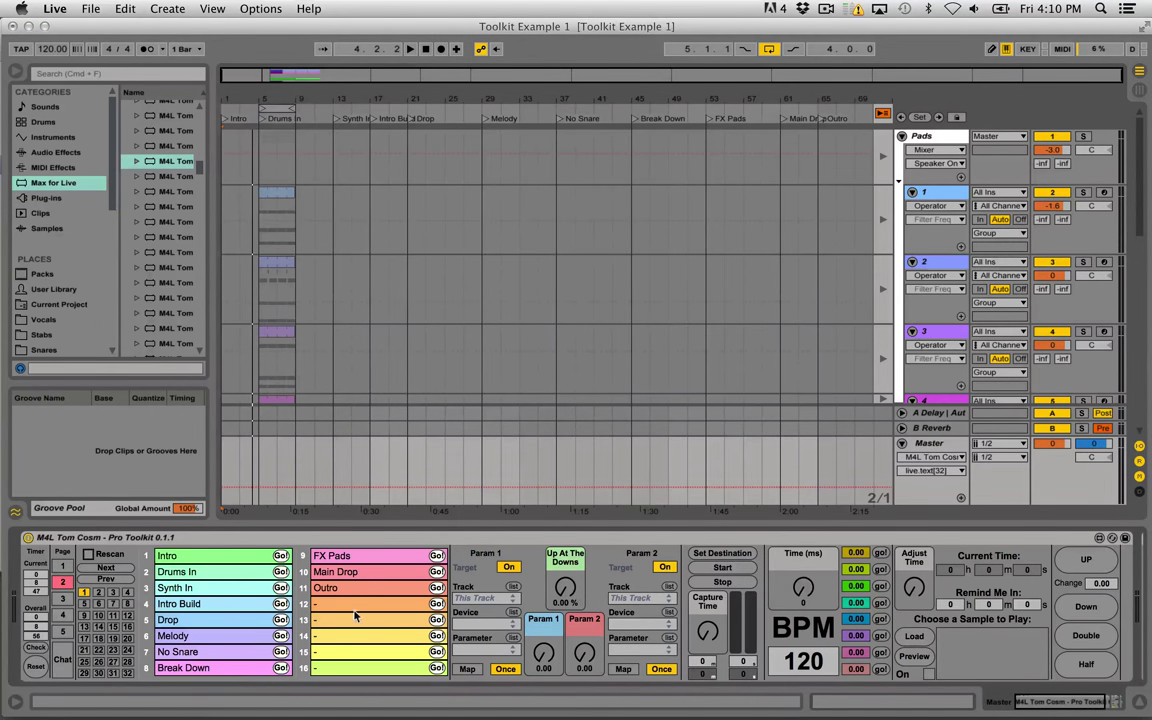
Jump playback between locators from Intro to Outro with the toolkit, step back to Drums In, and stop playback.
click(284, 556)
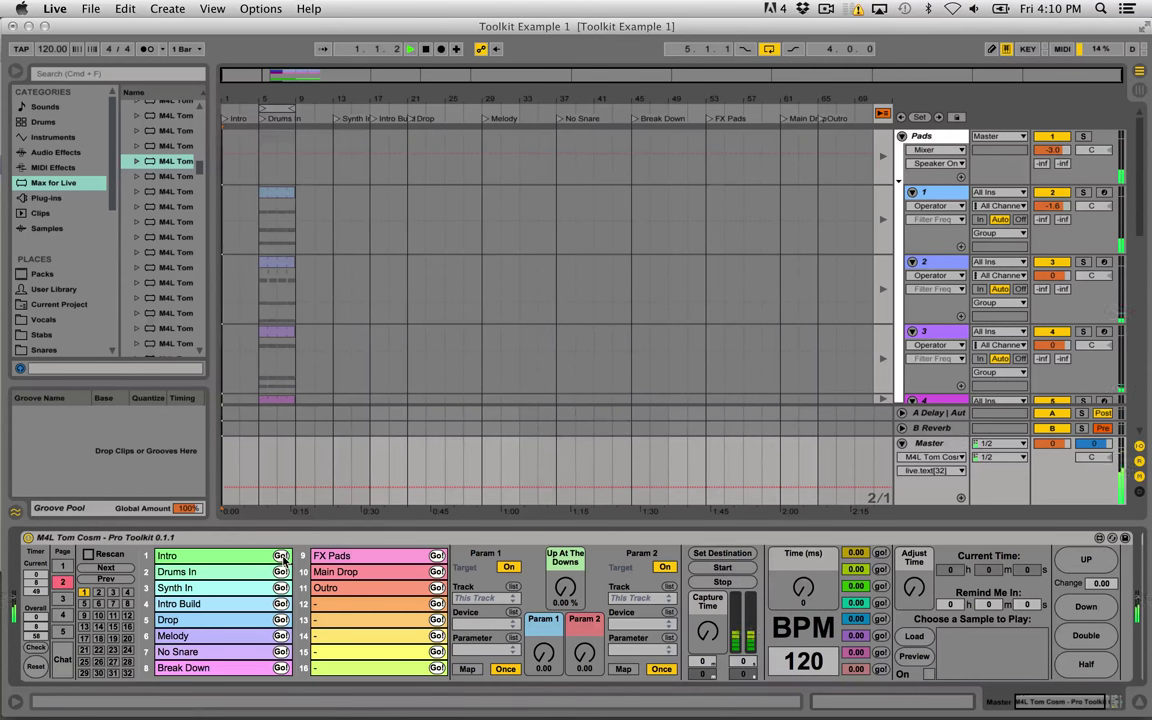
click(282, 605)
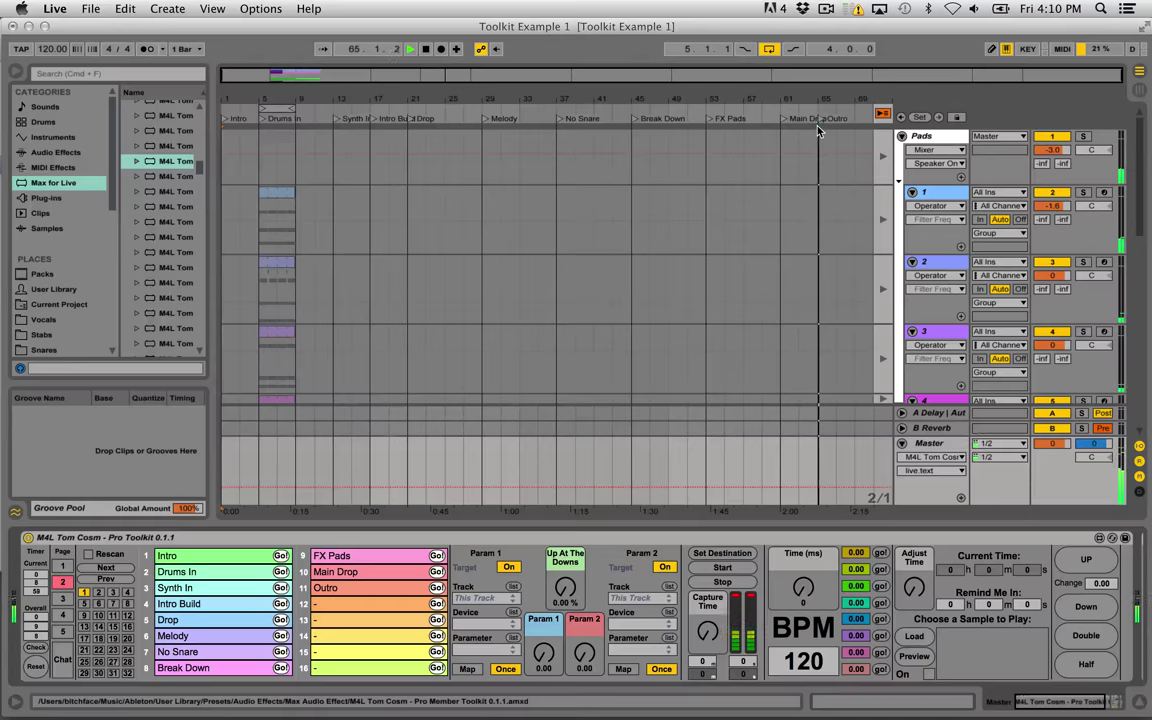
click(112, 579)
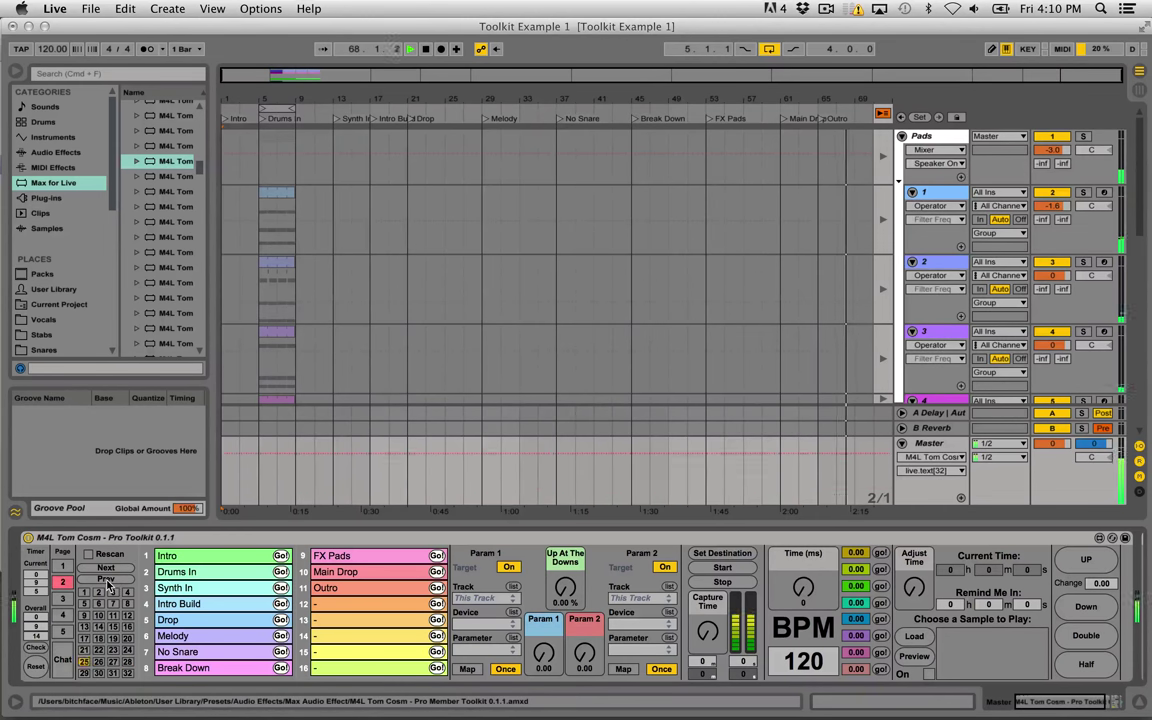
click(111, 580)
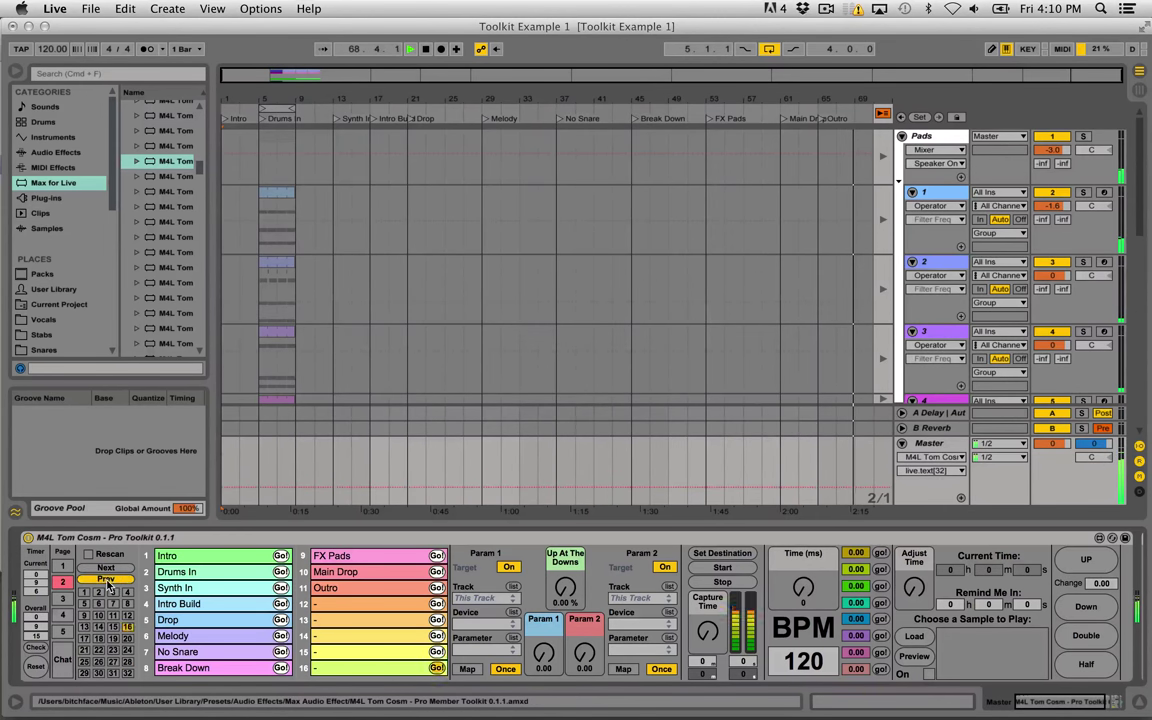
click(107, 580)
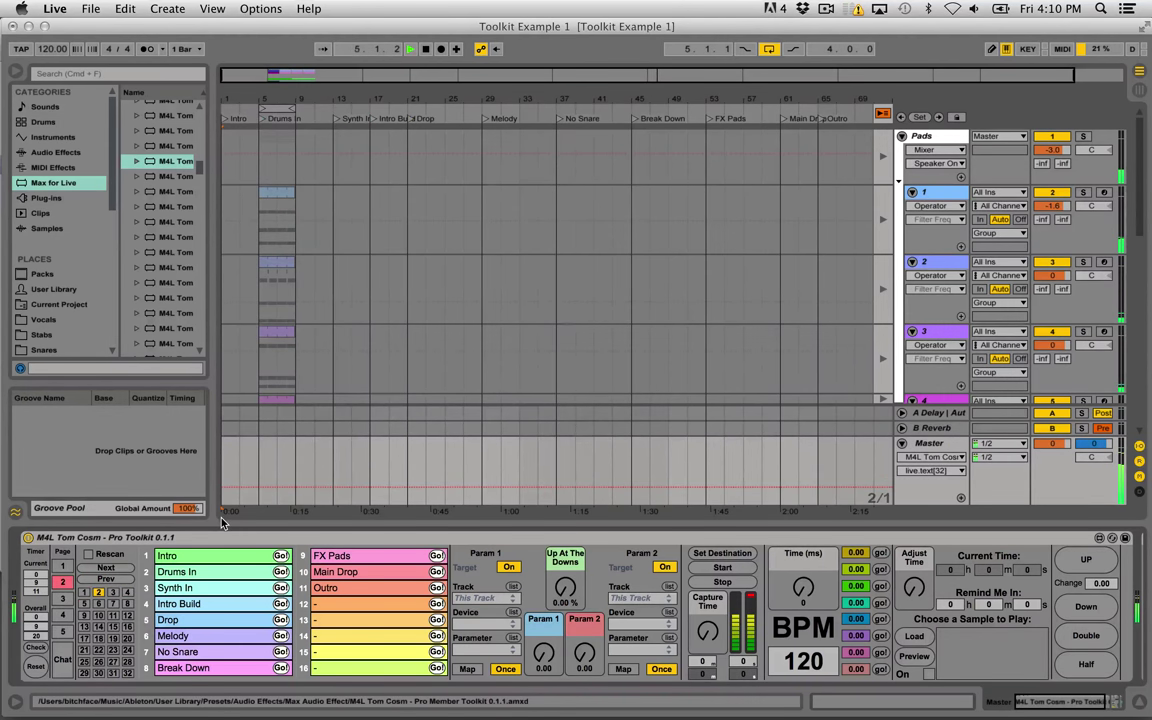
key(space)
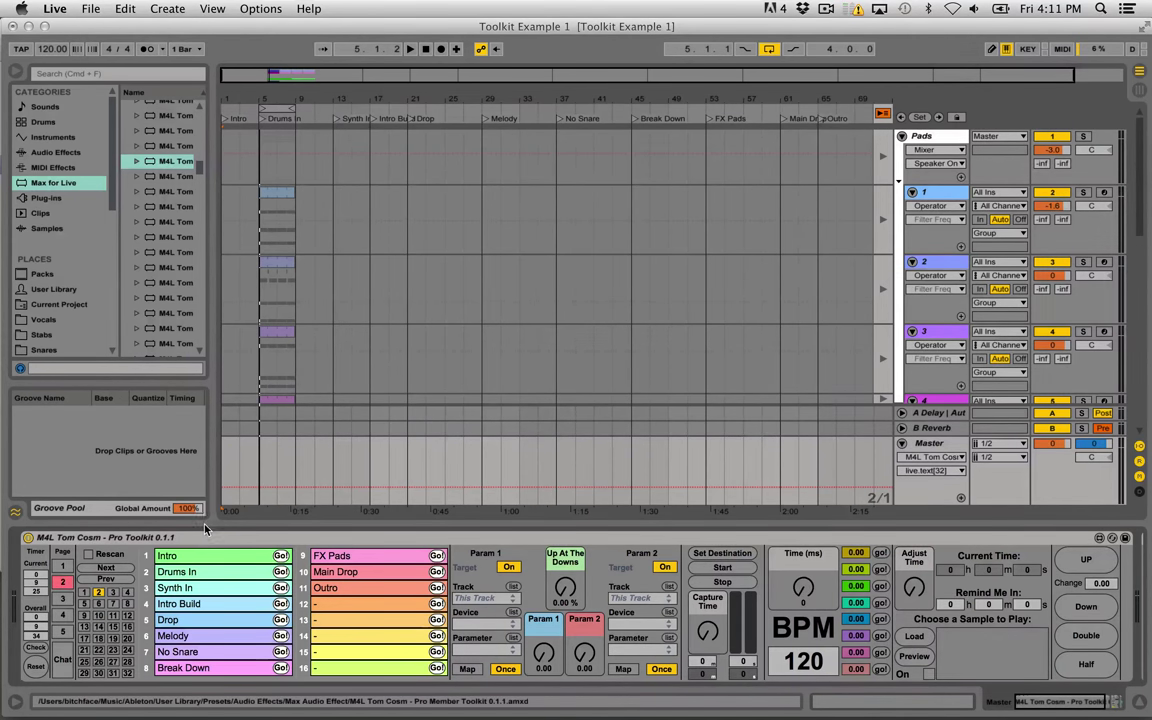
Switch to the Session View and play the Lead clip in place of the Bass and Arp clips.
click(63, 583)
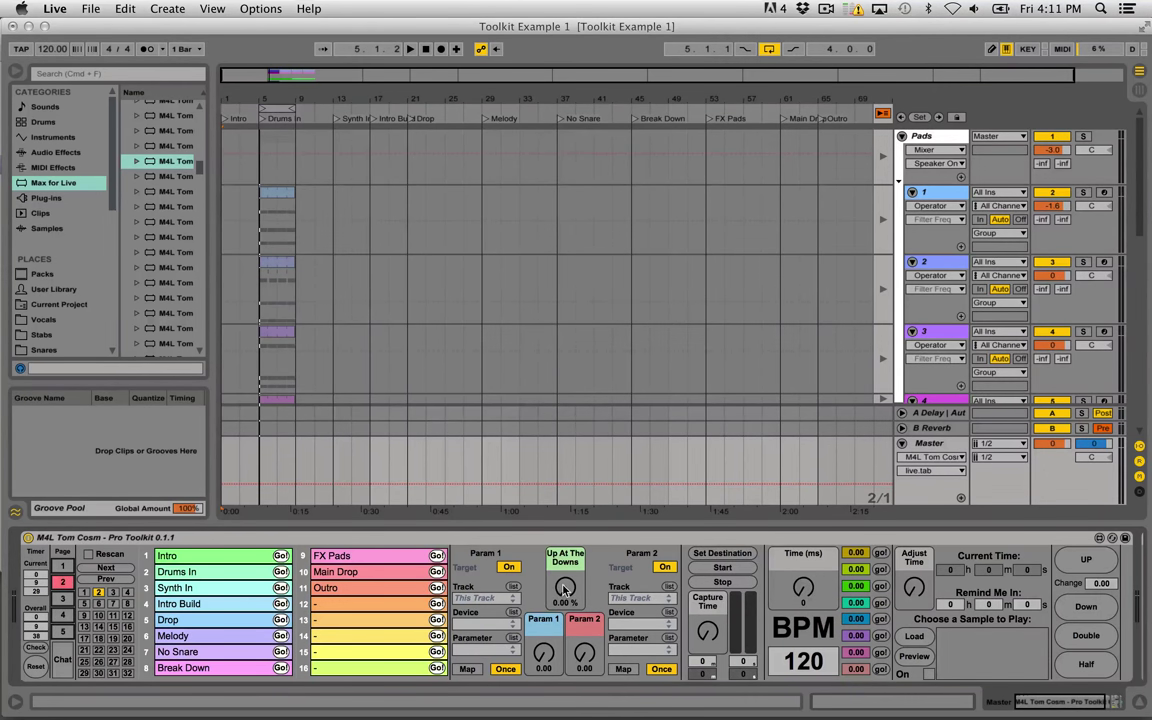
key(Tab)
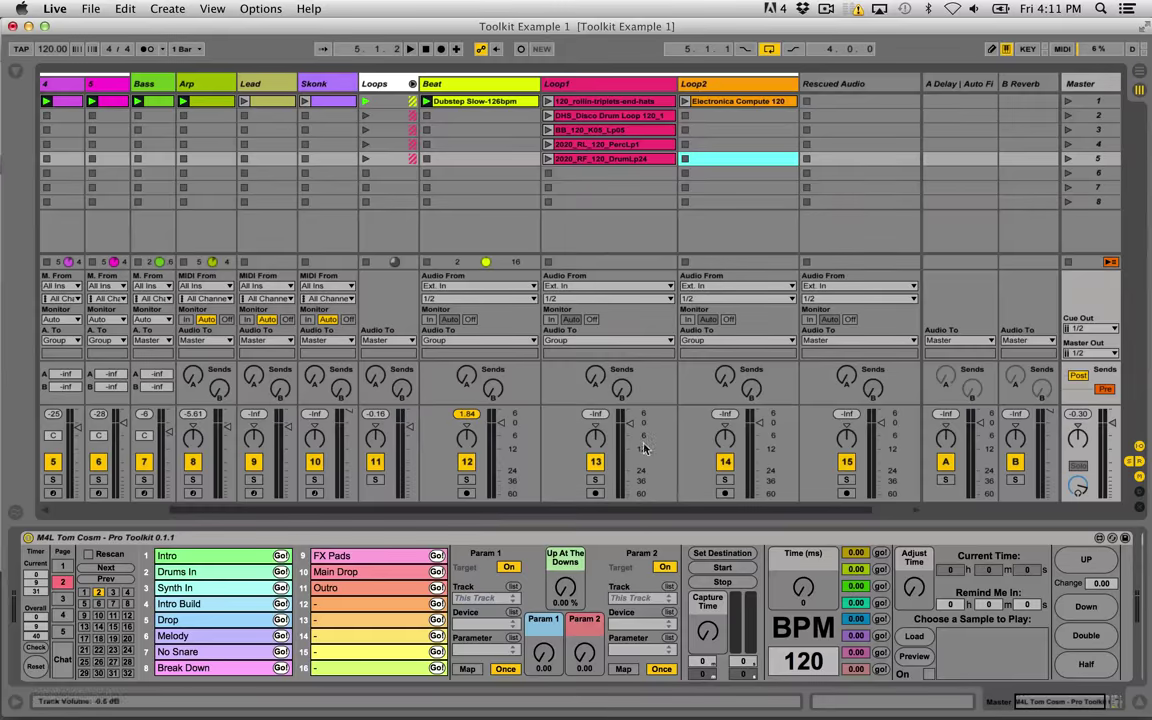
scroll(541, 402, left, 4)
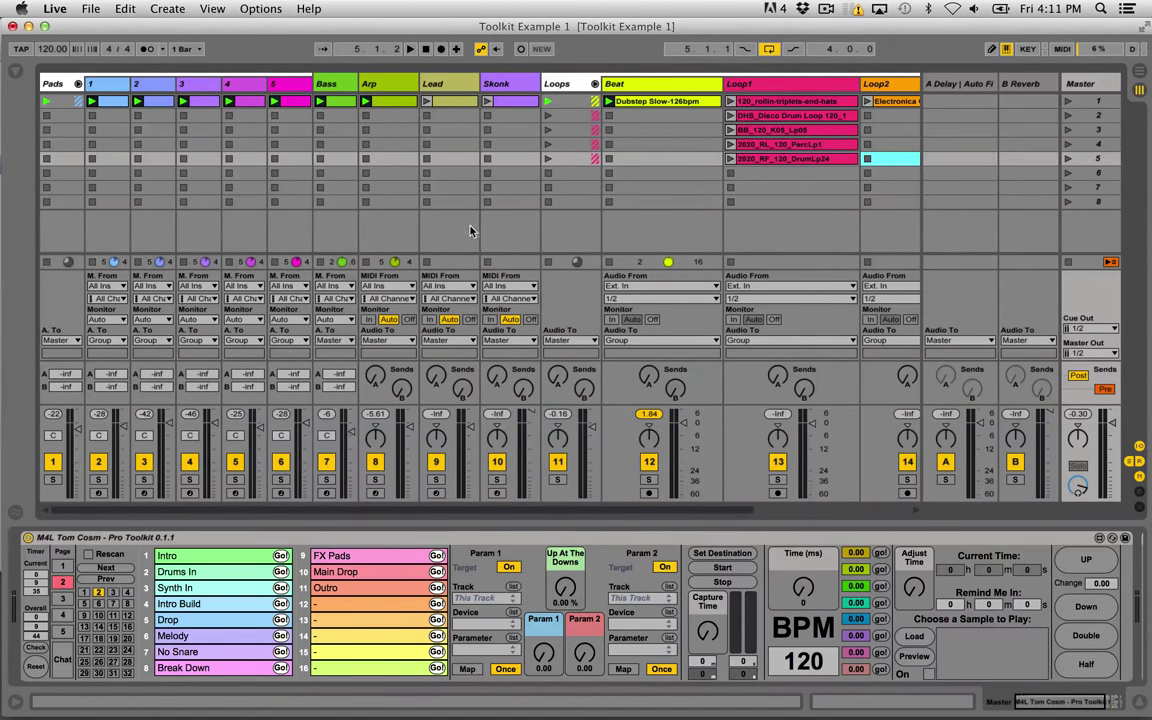
click(322, 261)
click(428, 101)
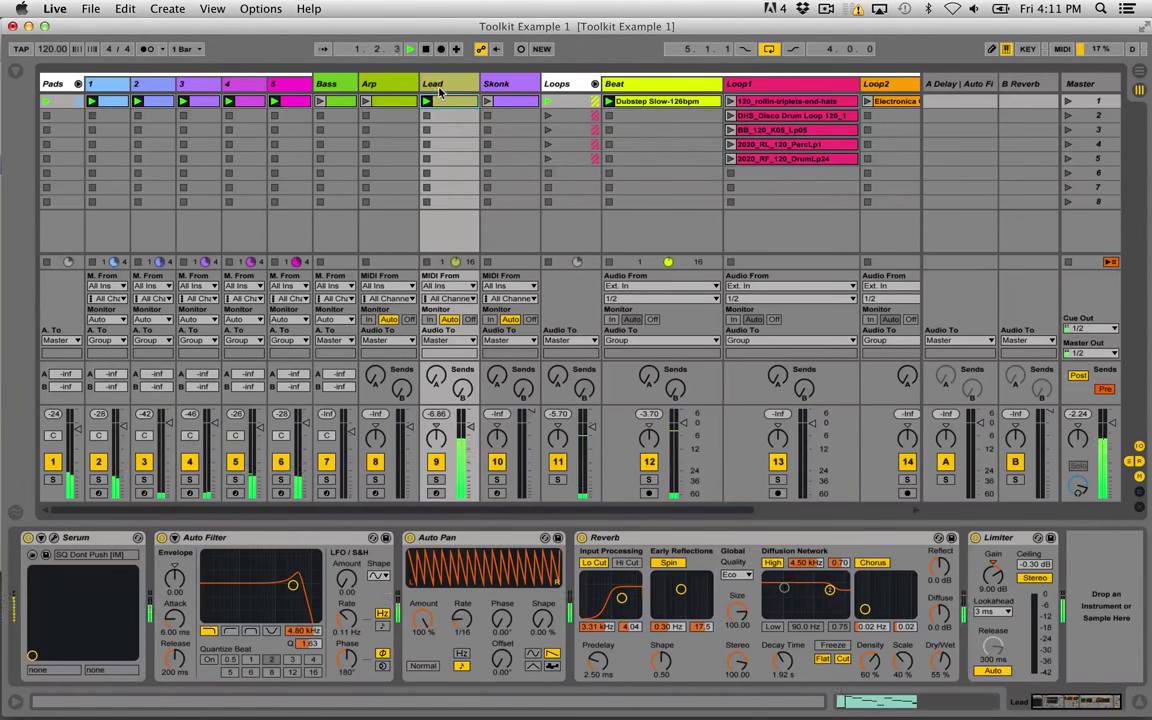
Turn the toolkit's Up At The Downs knob to about 52% and map Param 1 to the Lead track's Auto Filter Frequency.
click(1087, 85)
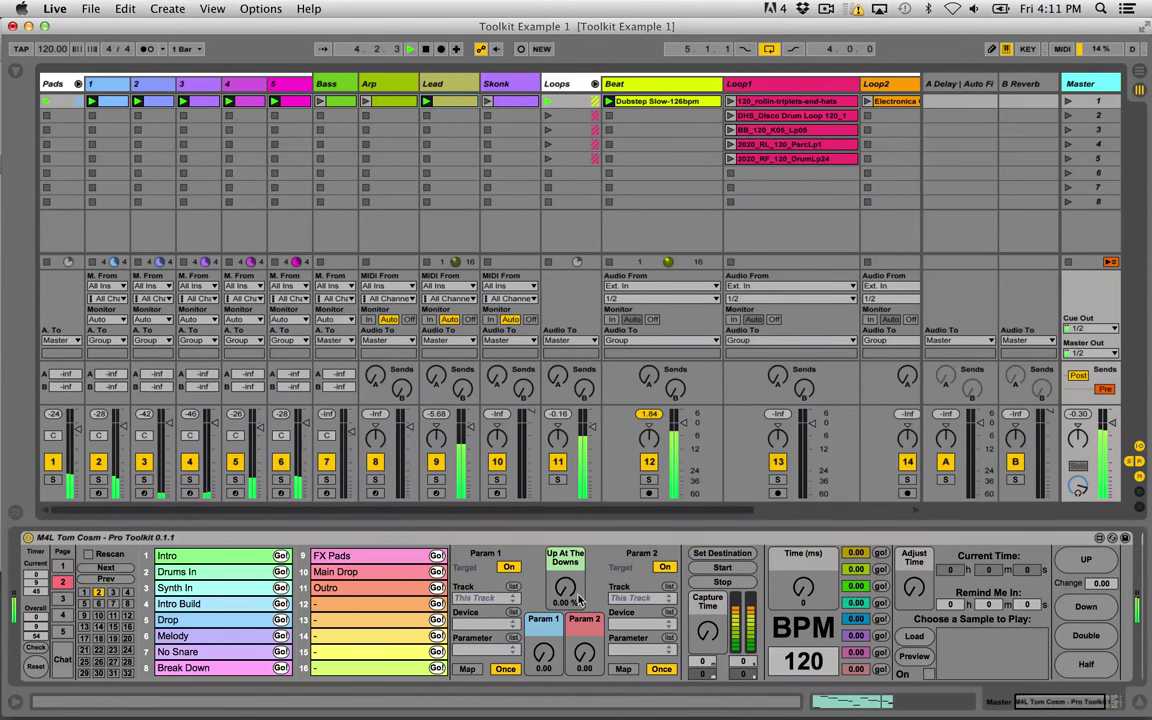
drag(567, 589, 578, 552)
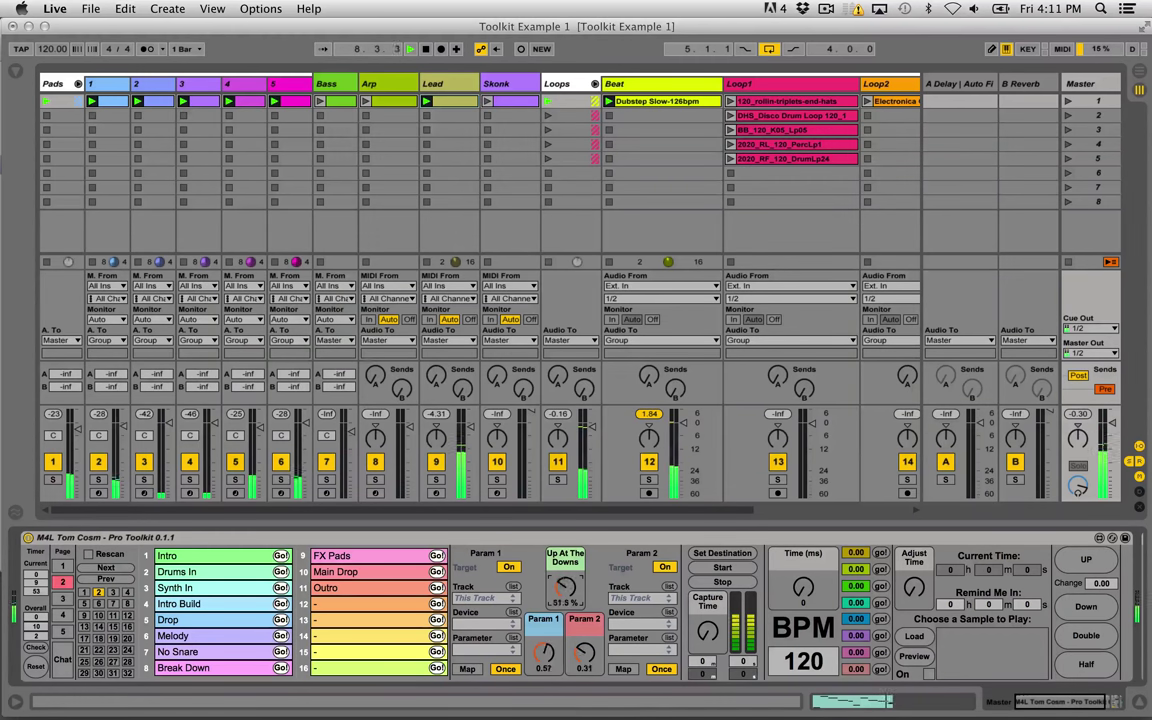
click(474, 670)
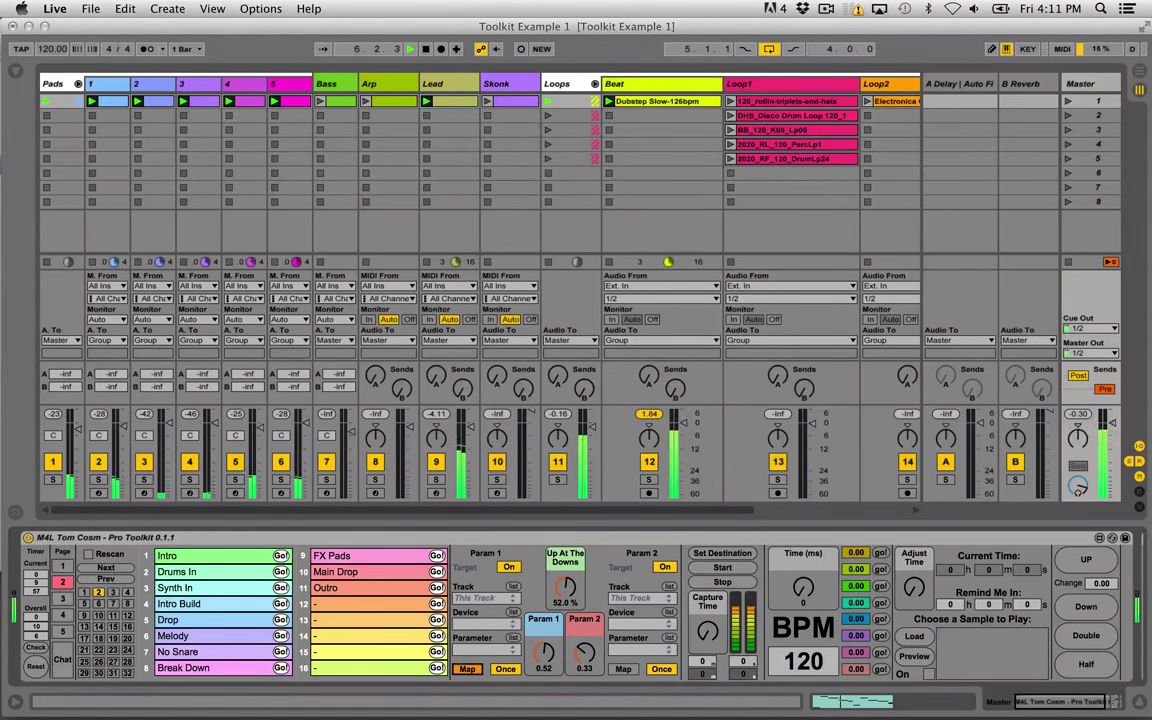
click(440, 84)
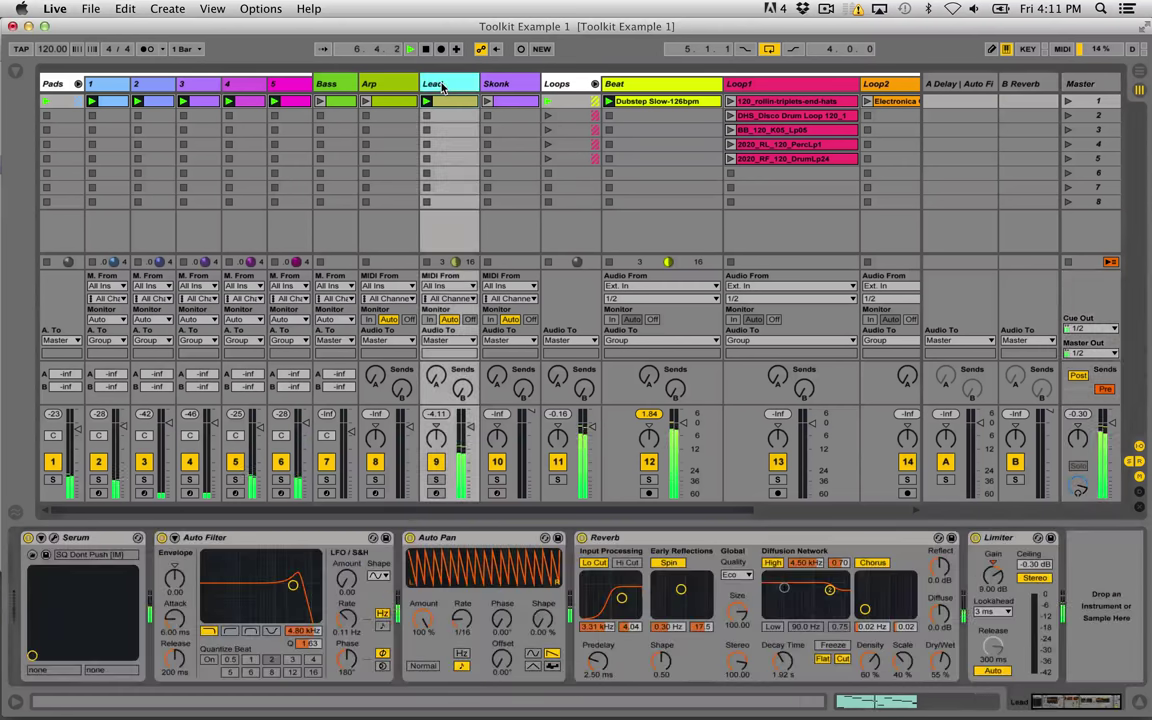
click(302, 632)
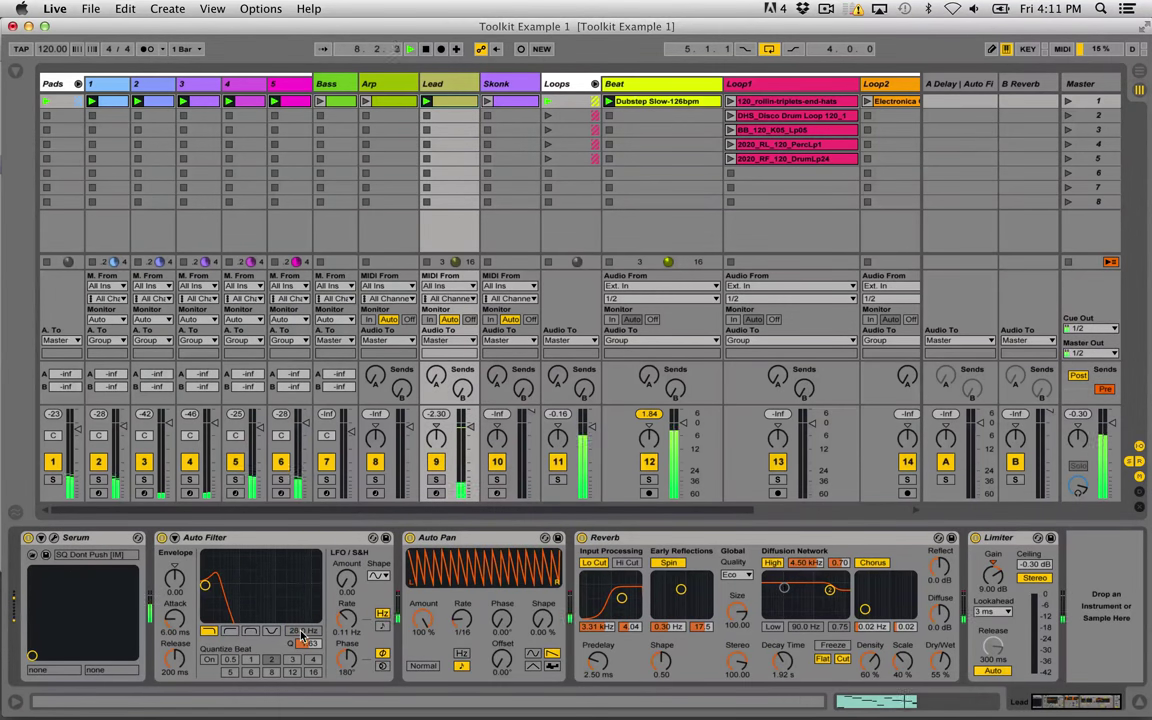
Map Param 2 to the Lead track's Auto Pan Sync Rate and sweep the Up At The Downs knob to 94.5%.
click(1075, 95)
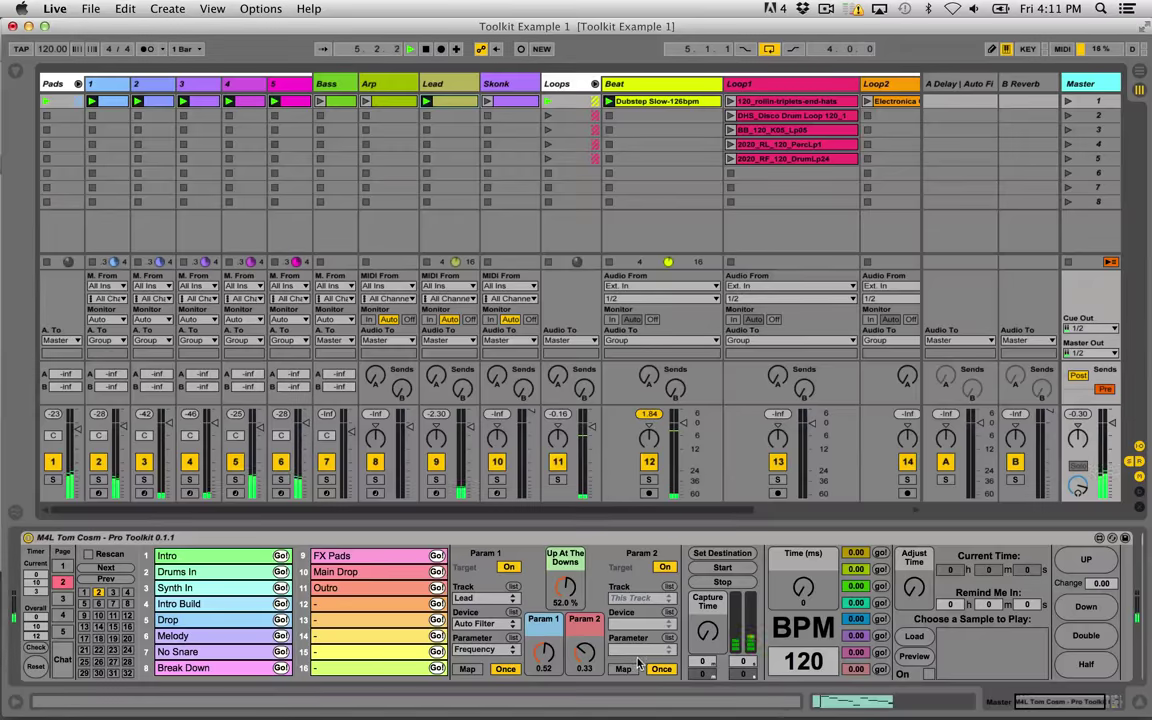
click(440, 84)
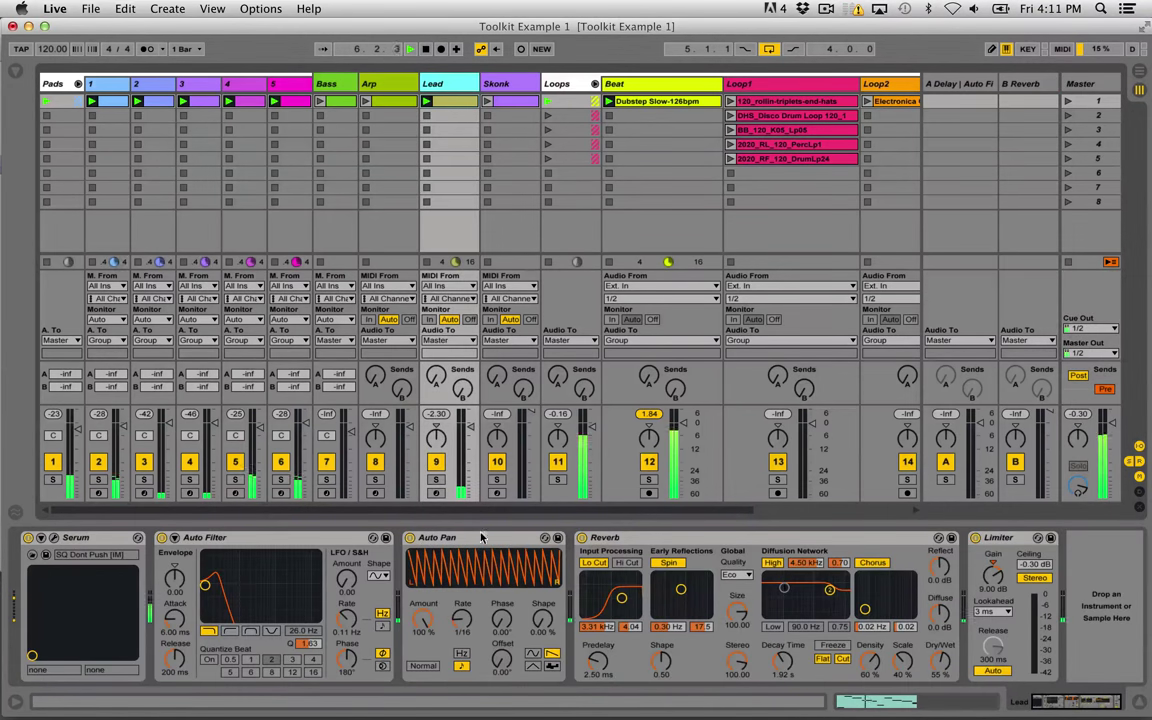
click(462, 619)
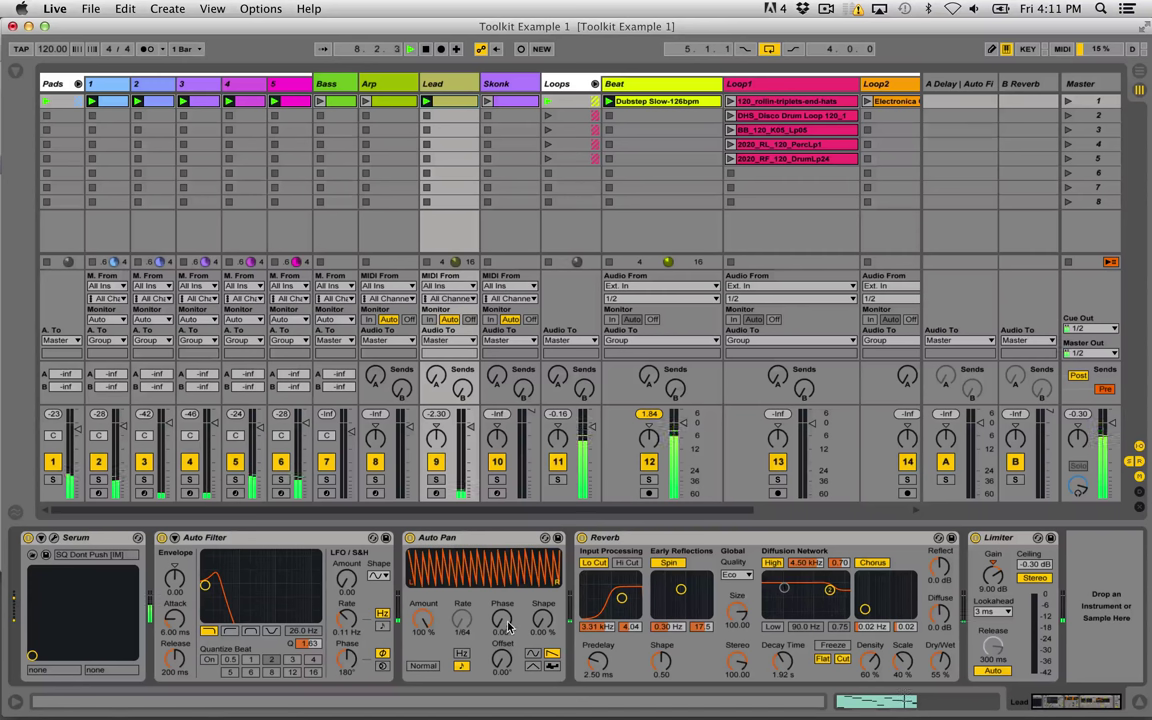
click(1079, 85)
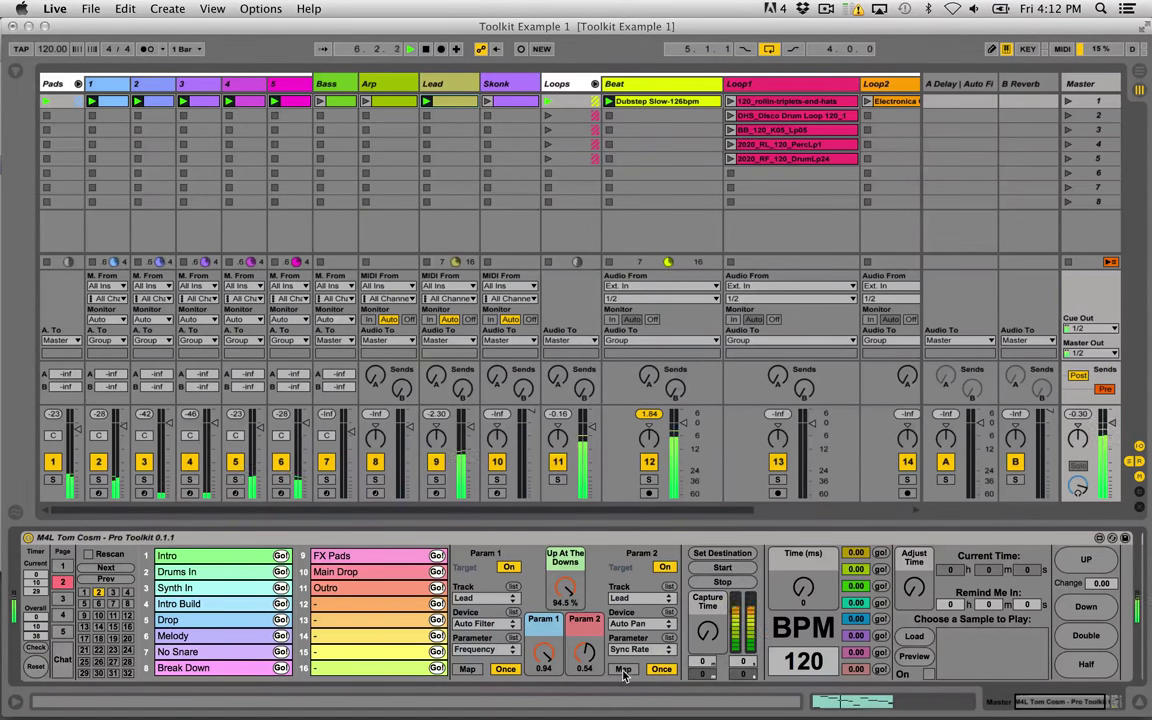
Map Param 2 to the Decay Time of the Lead track's Reverb.
click(623, 671)
click(430, 86)
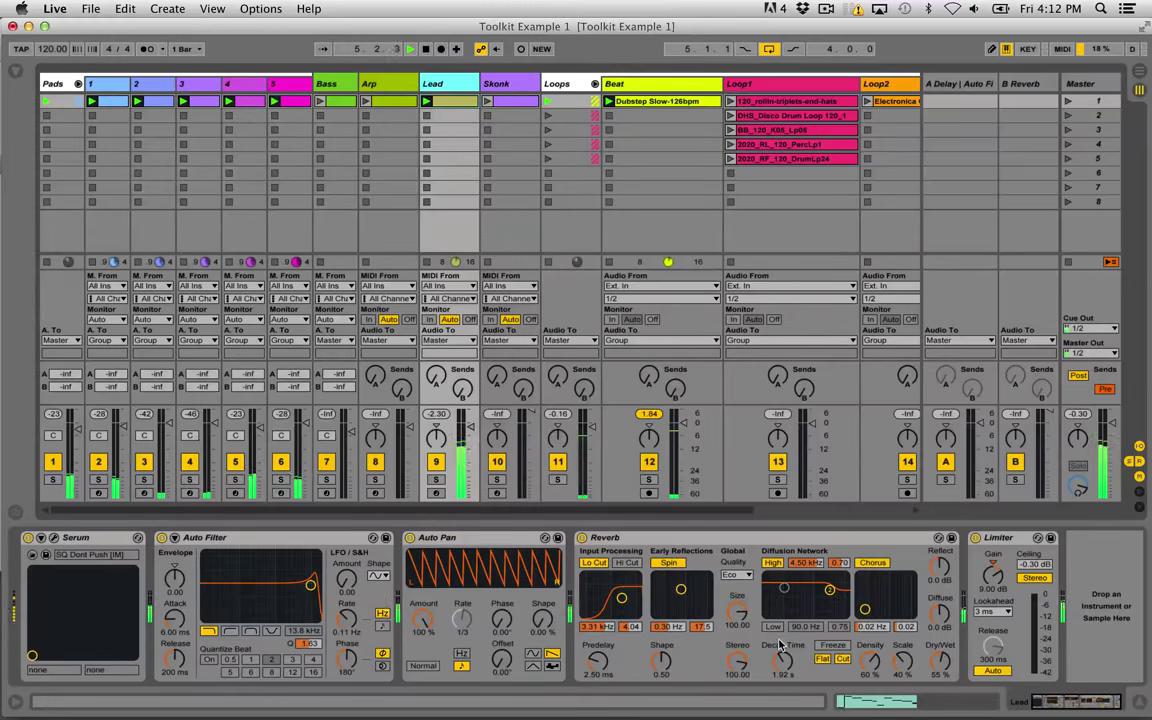
drag(782, 660, 979, 184)
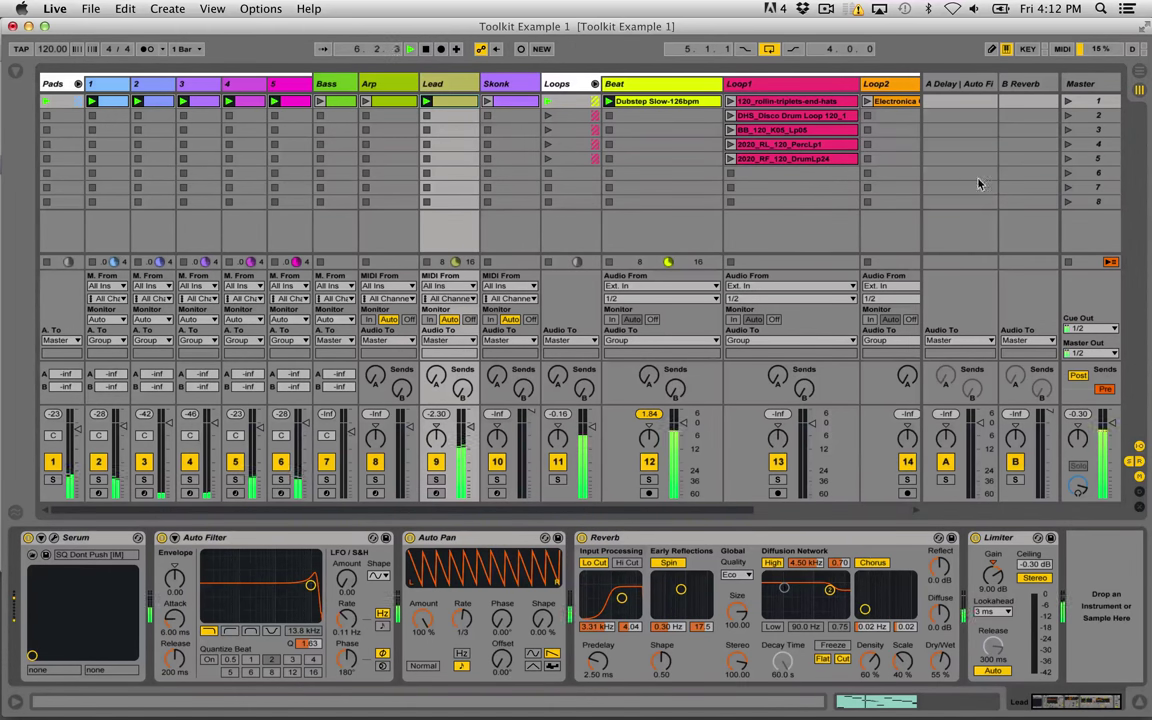
Set the master capture to save in the Toolkit Example folder as Example-Recording and start capturing the audio.
click(1110, 92)
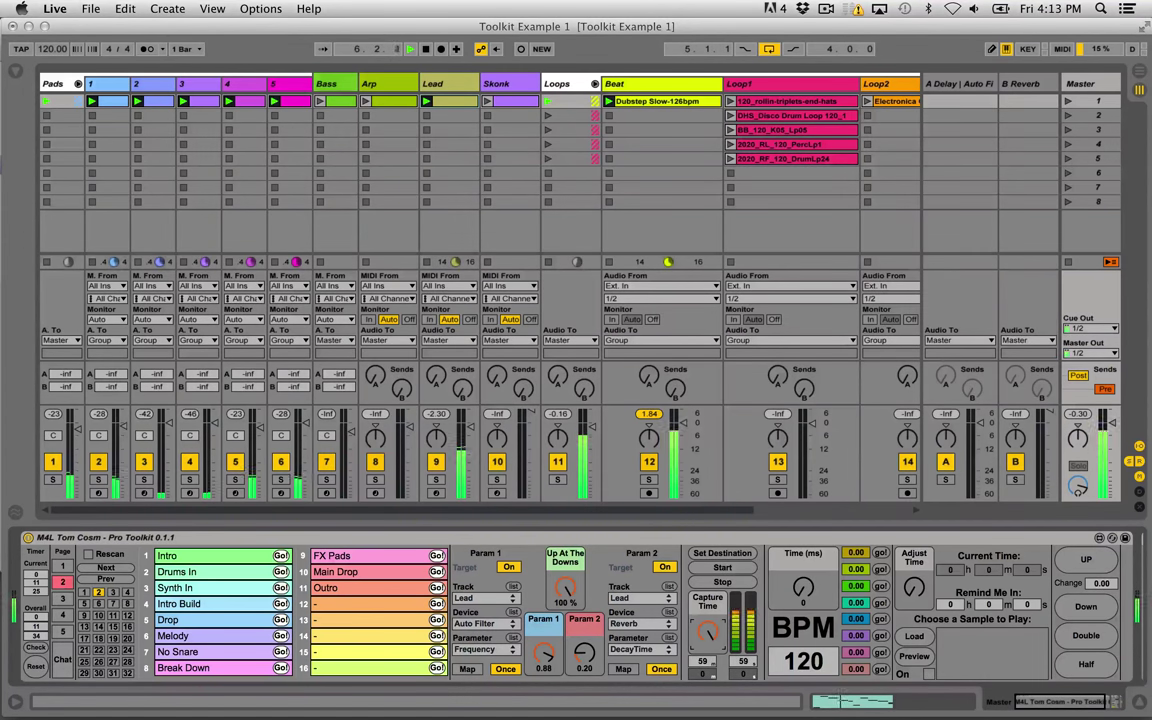
click(740, 555)
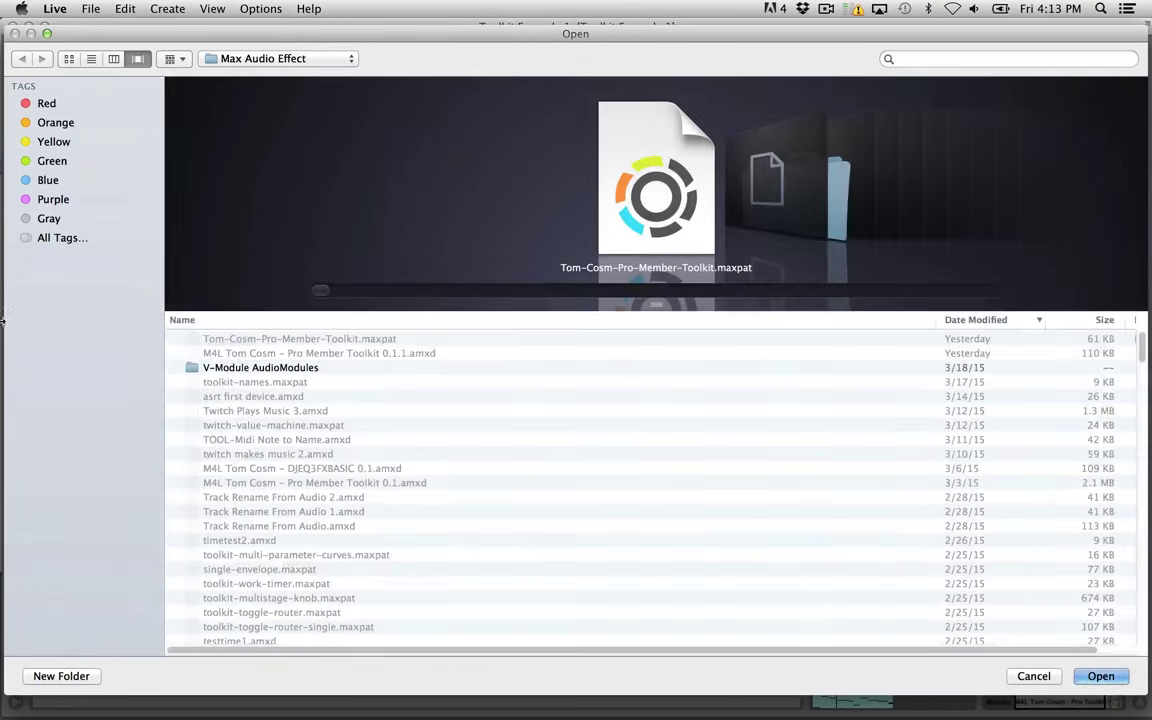
click(82, 487)
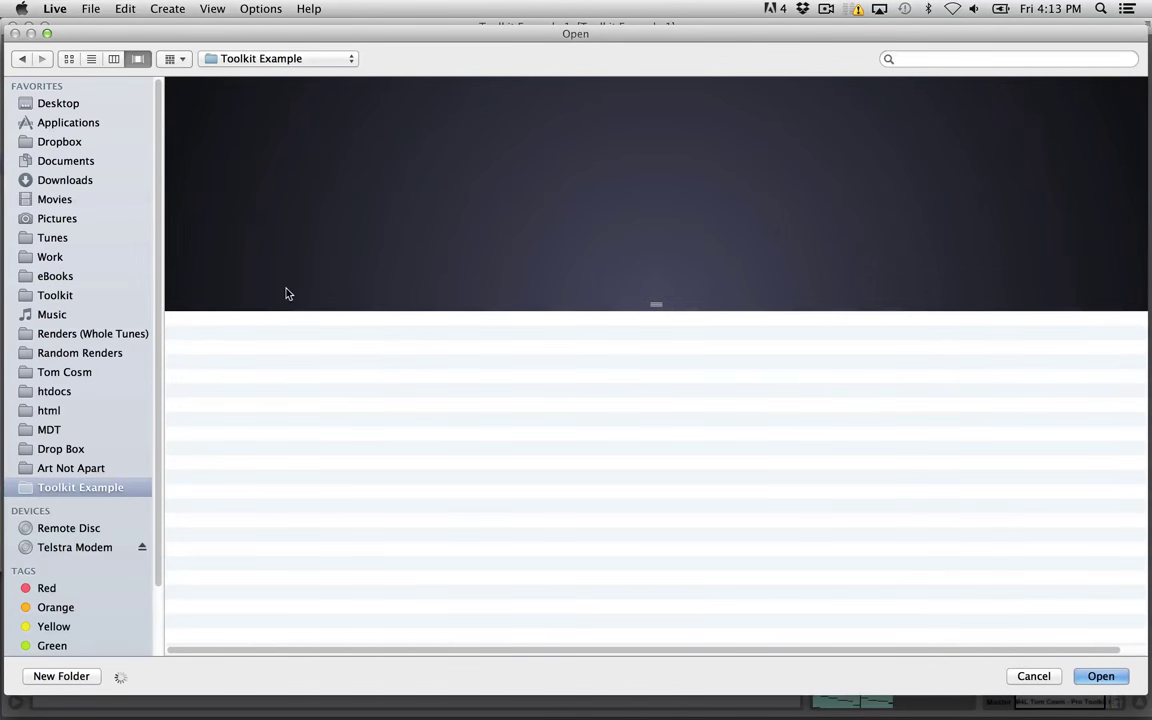
key(Return)
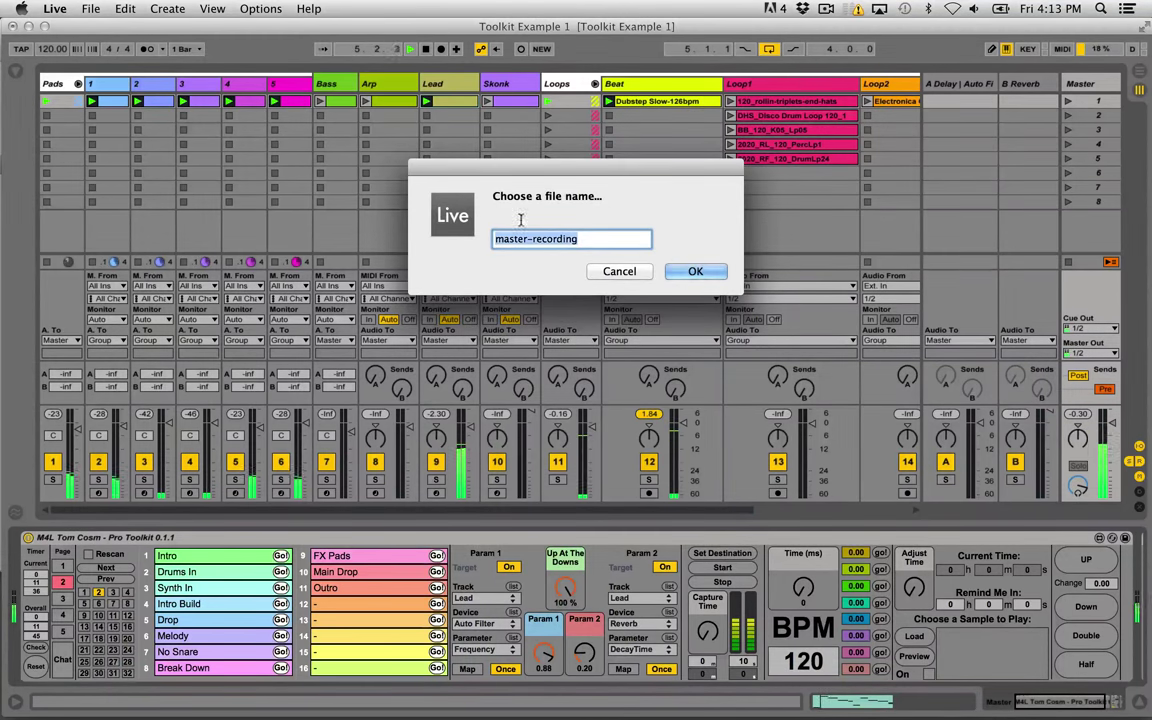
text(E)
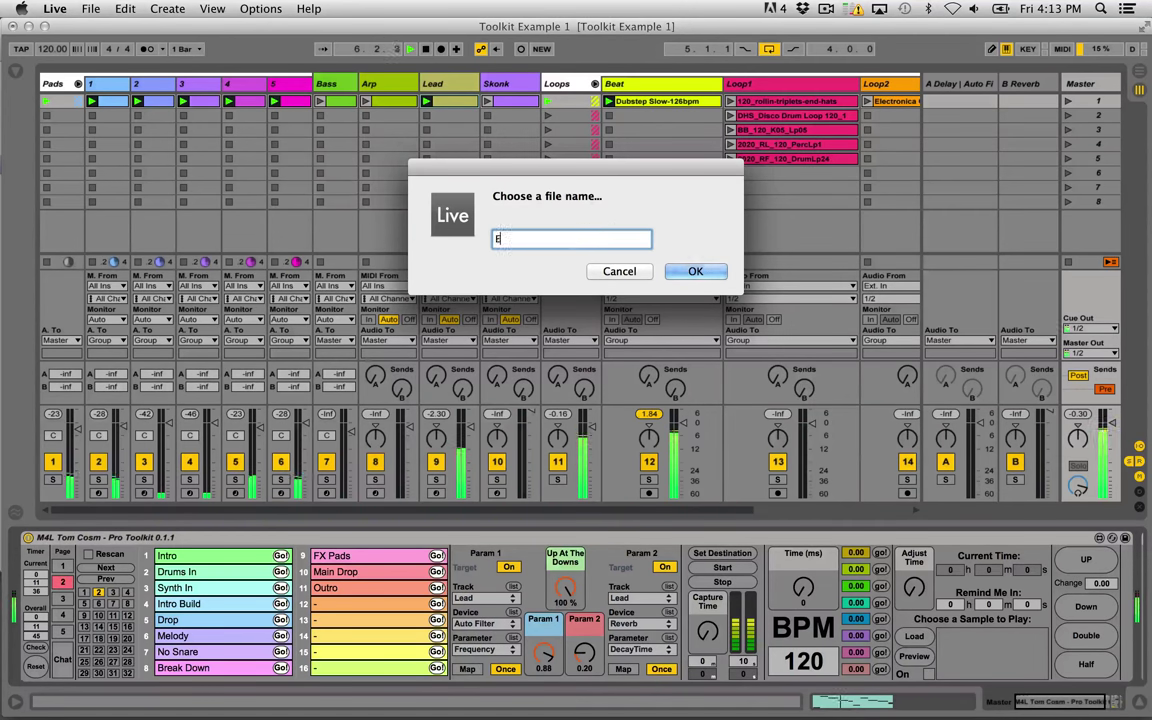
text(xample-Record)
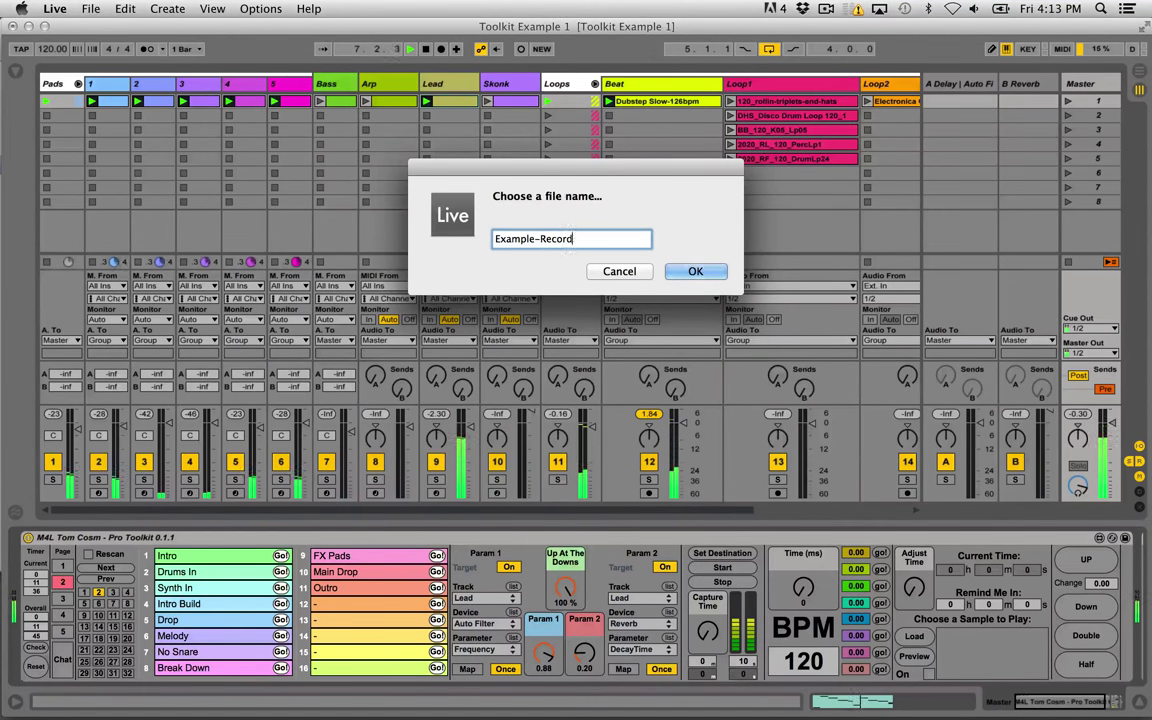
key(Return)
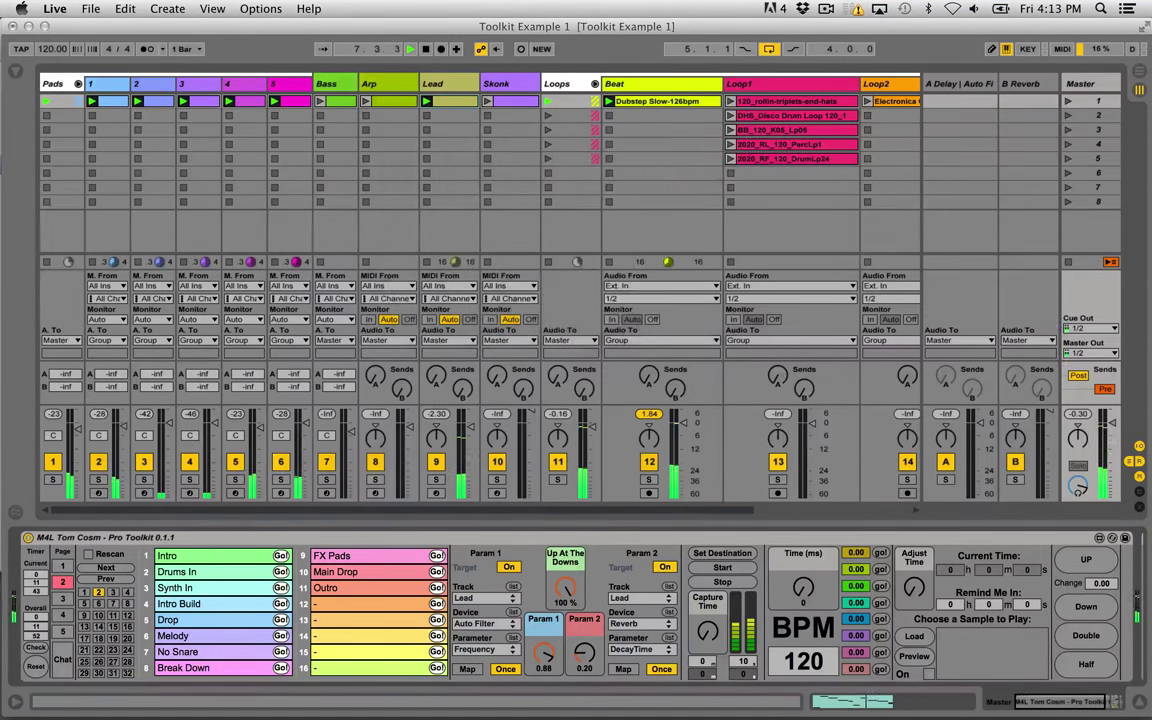
click(738, 571)
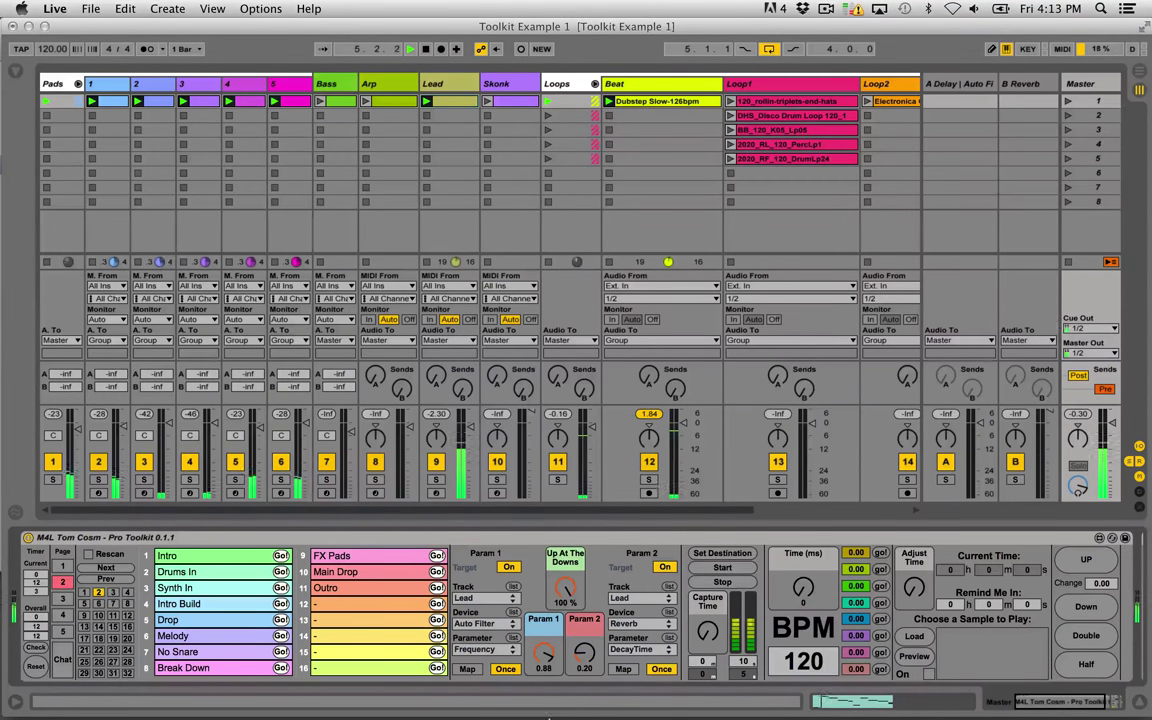
Switch to Finder and select Example-Recording.wav in the Toolkit Example folder.
click(489, 705)
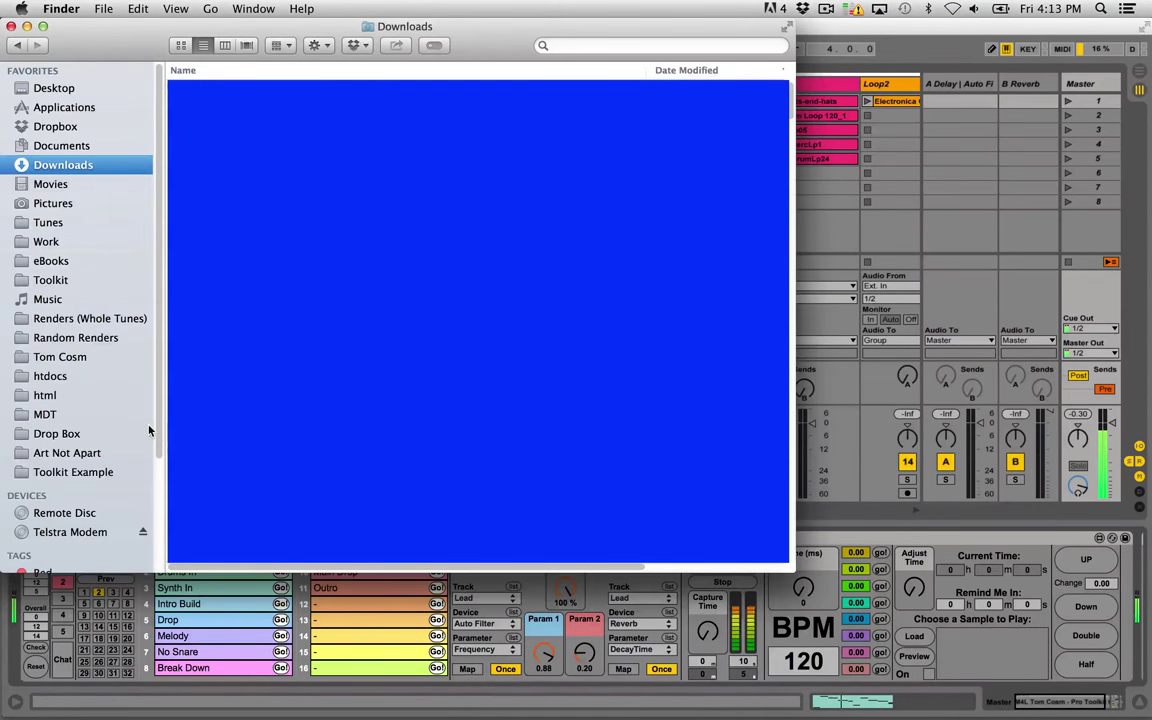
click(88, 472)
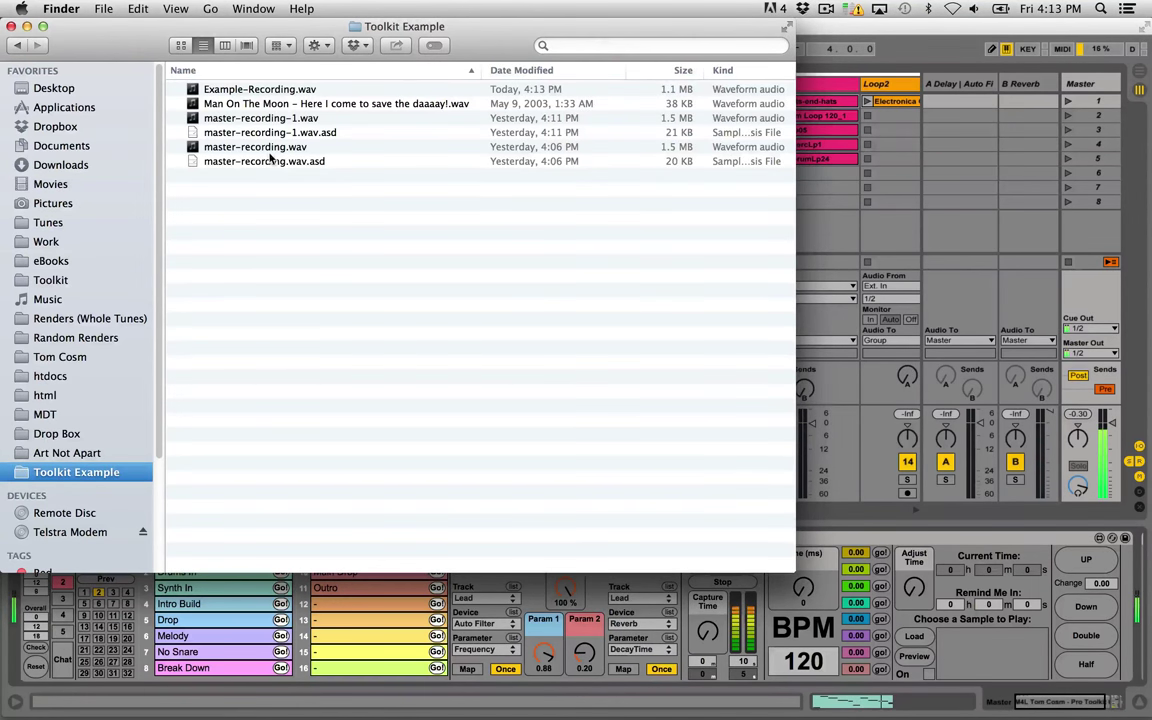
click(256, 119)
click(283, 90)
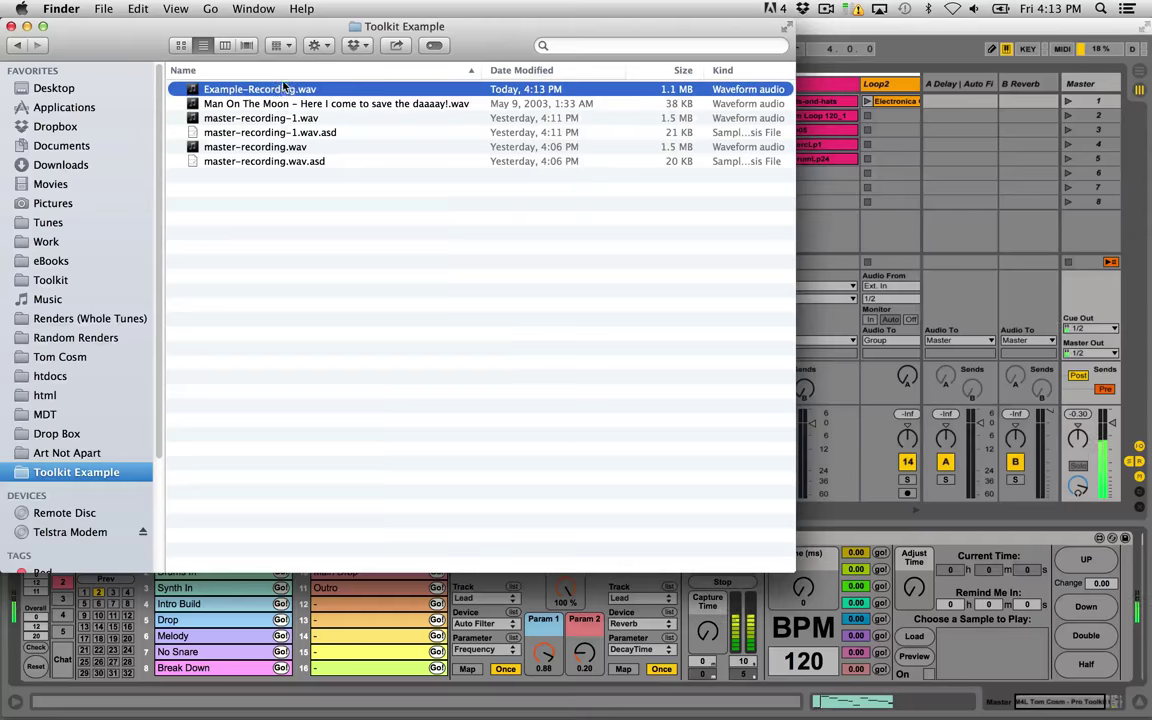
Place the Example-Recording.wav file in the first clip slot of the Rescued Audio track in Live.
scroll(860, 150, right, 5)
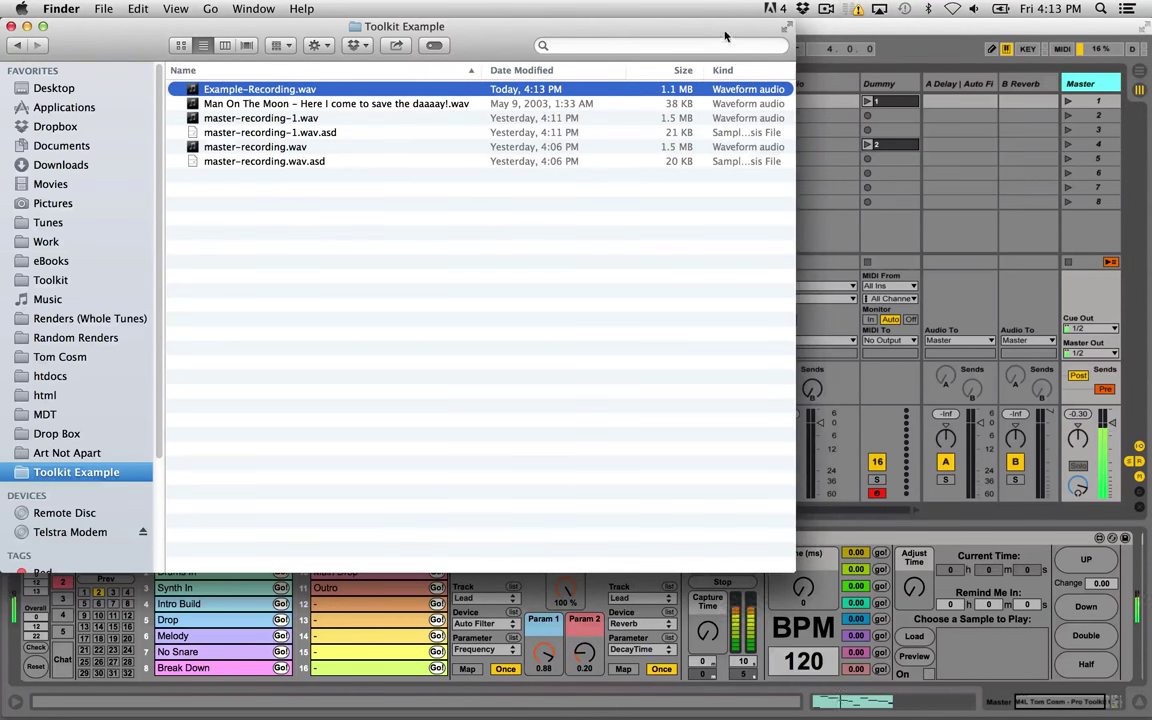
drag(726, 36, 601, 51)
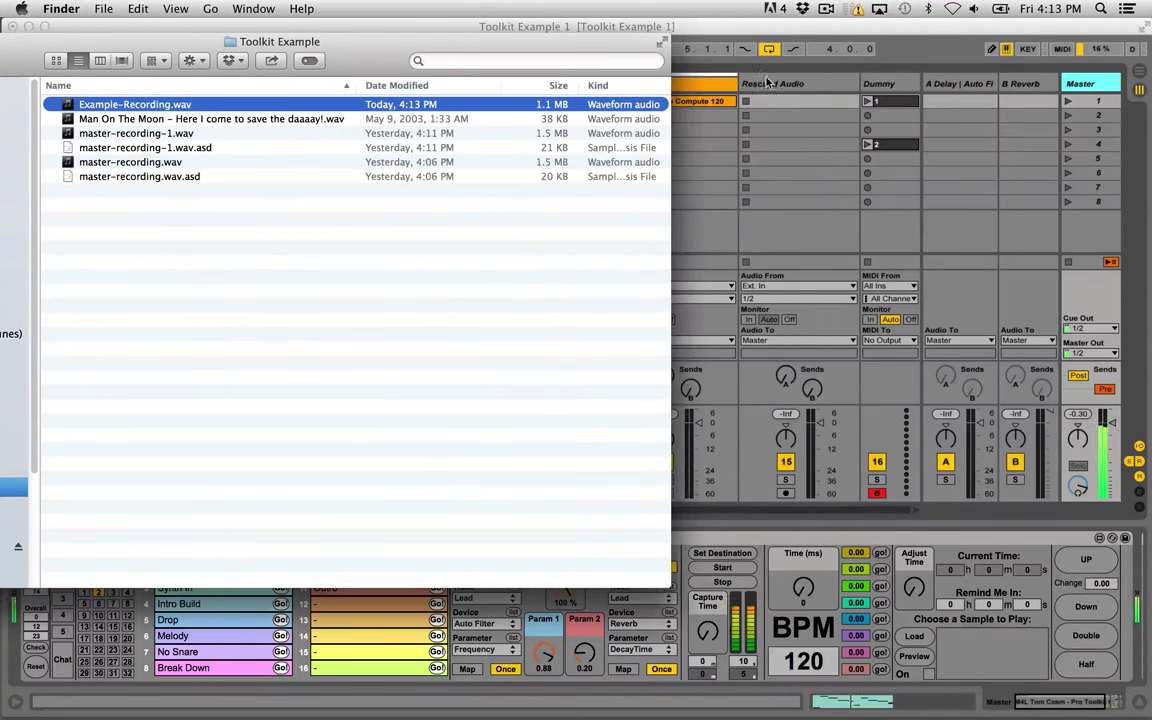
click(104, 118)
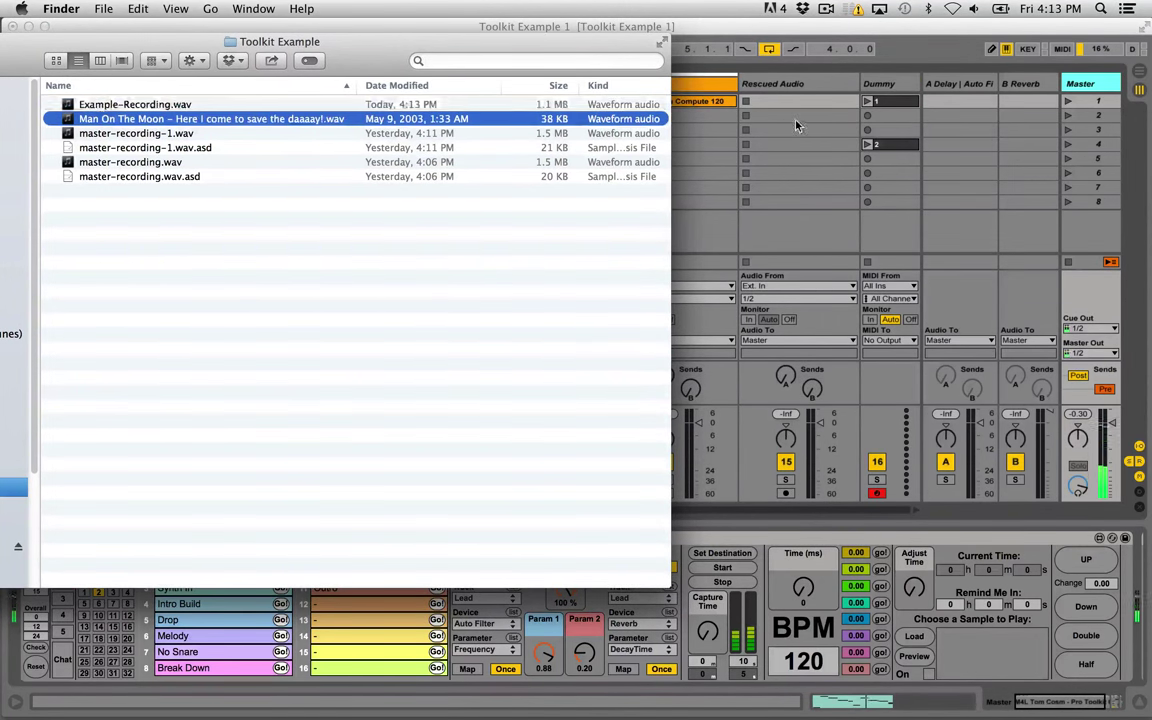
click(104, 104)
drag(116, 104, 790, 101)
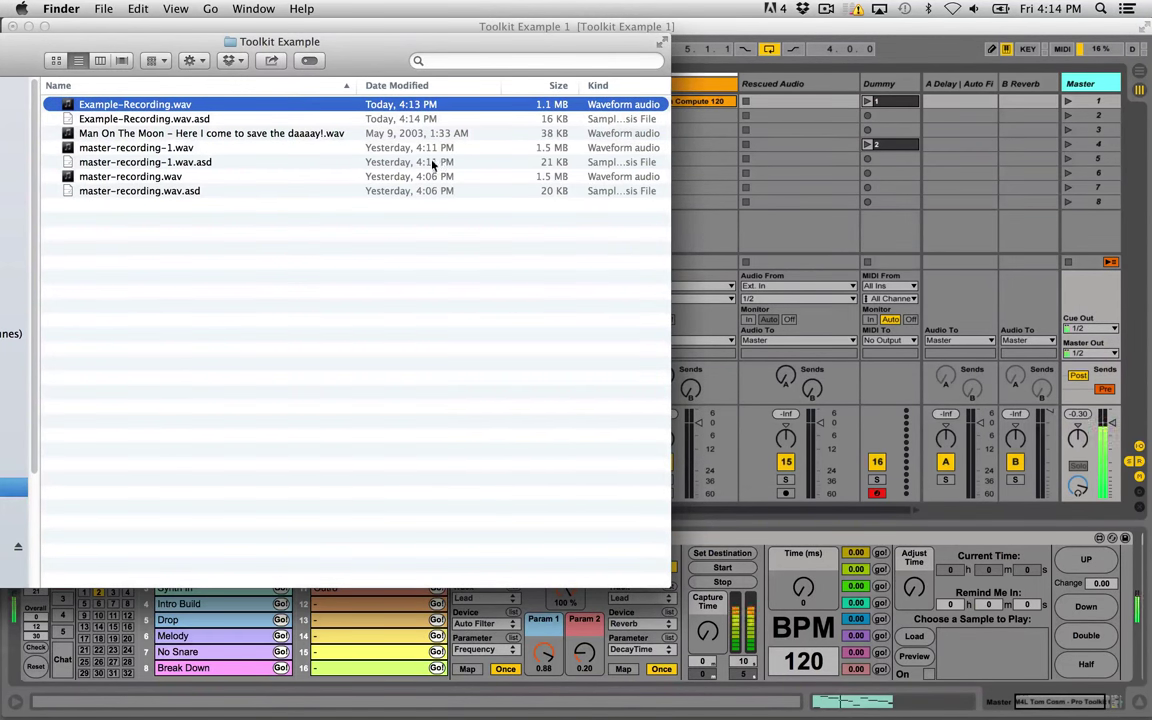
drag(130, 104, 808, 107)
click(788, 112)
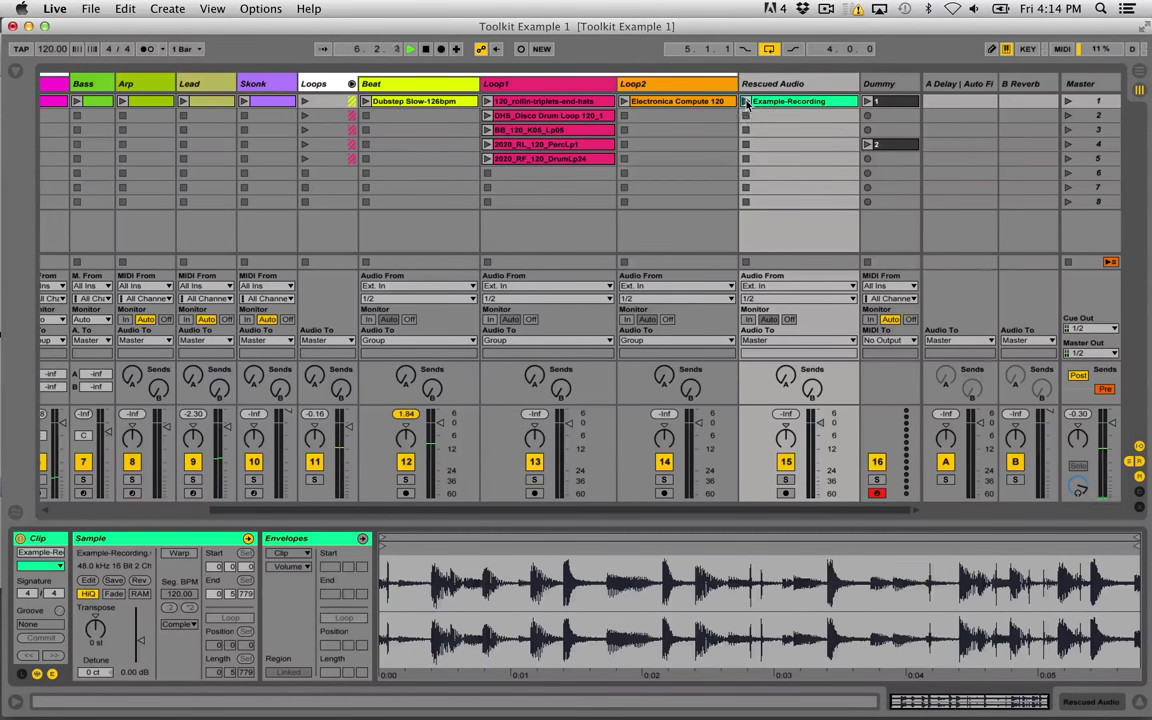
Play the Example-Recording clip on the Rescued Audio track and delete it from its slot.
click(745, 103)
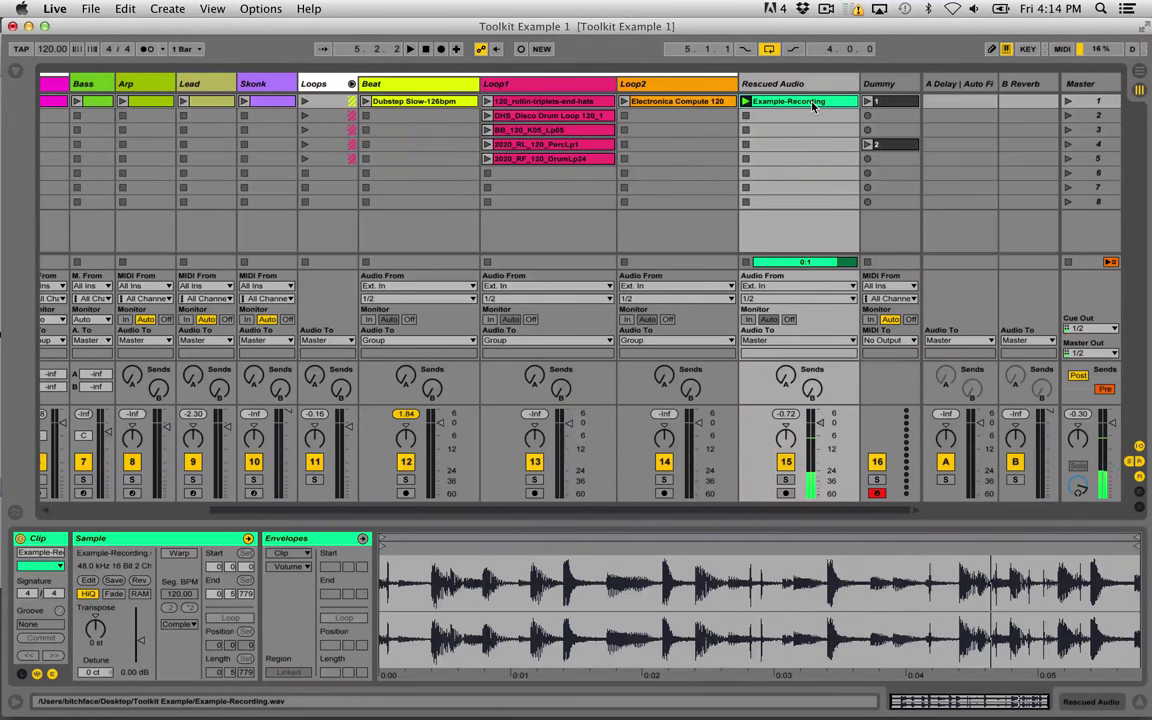
key(Delete)
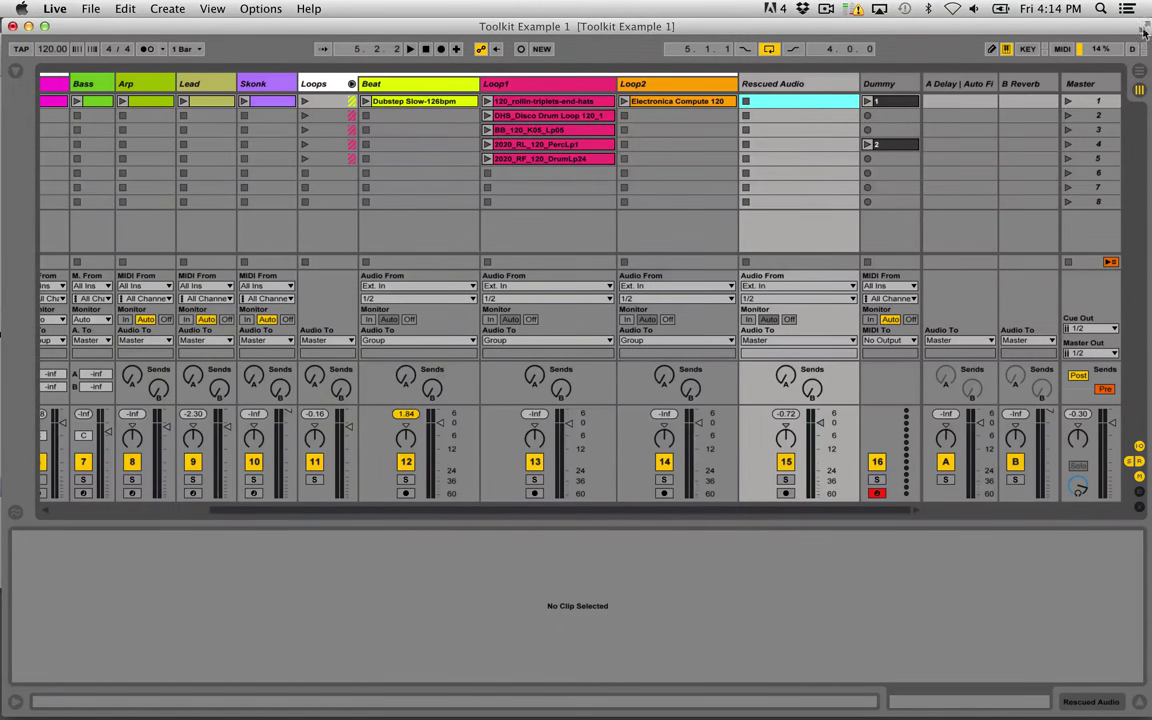
Return to page 2 of the Master track's Pro Toolkit and play the Dubstep Slow-126bpm clip on the Beat track.
click(1090, 83)
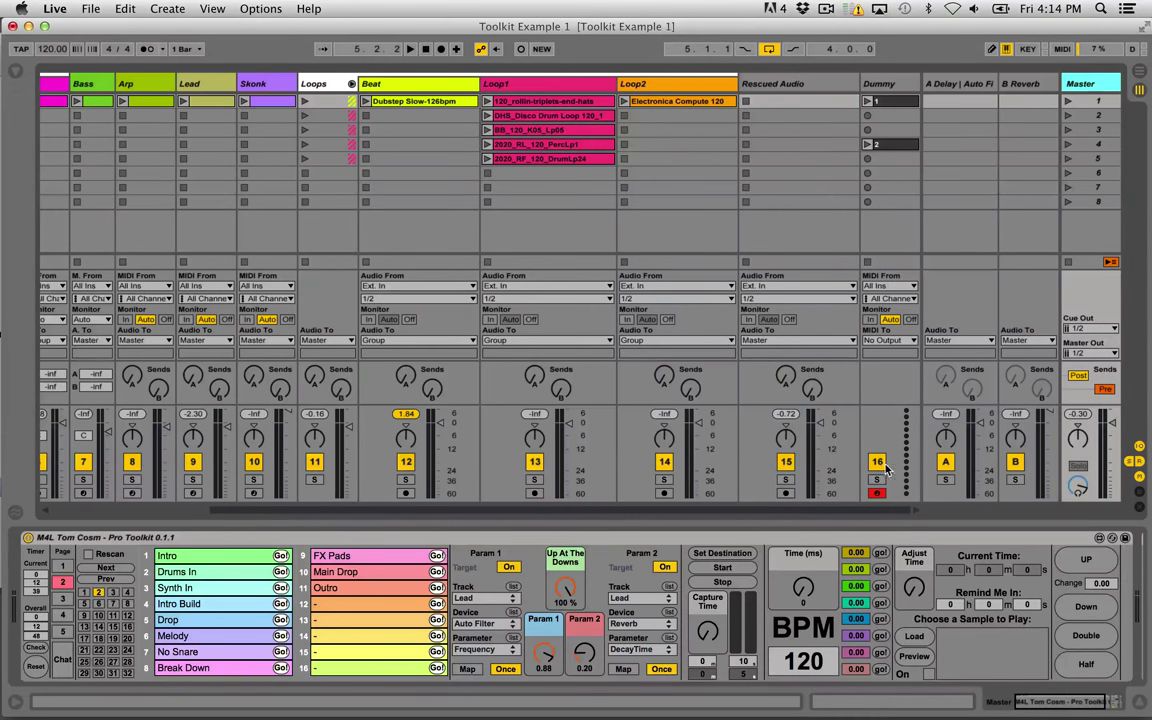
click(61, 583)
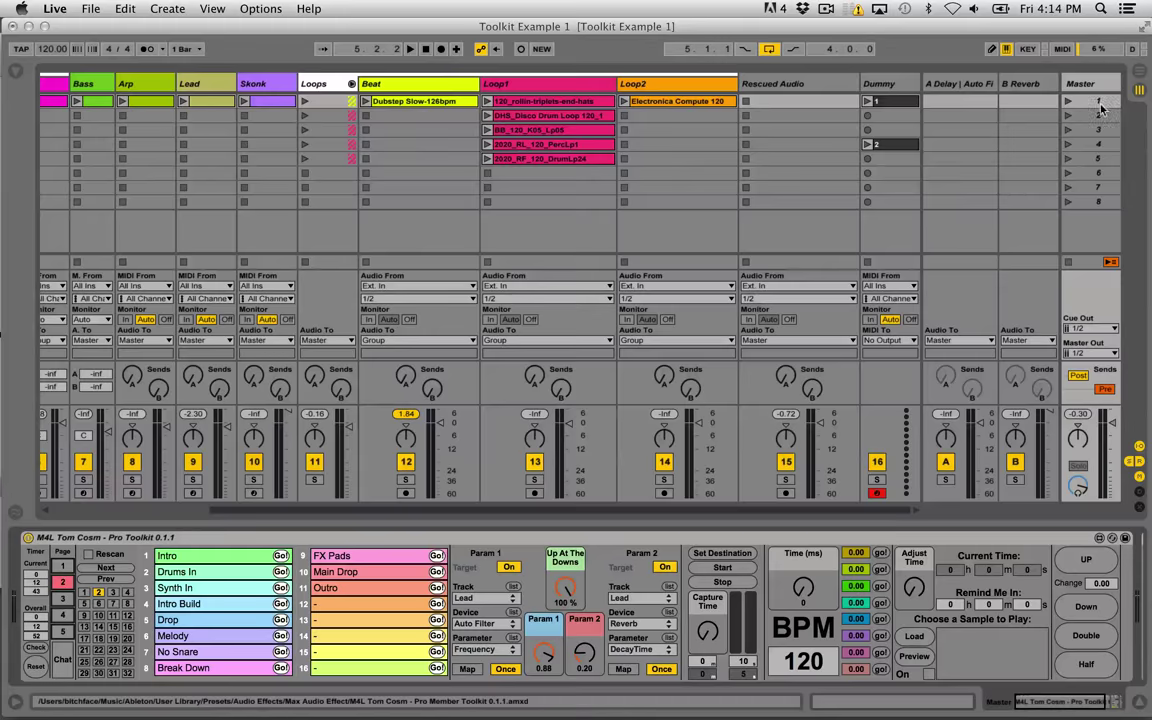
scroll(371, 160, left, 5)
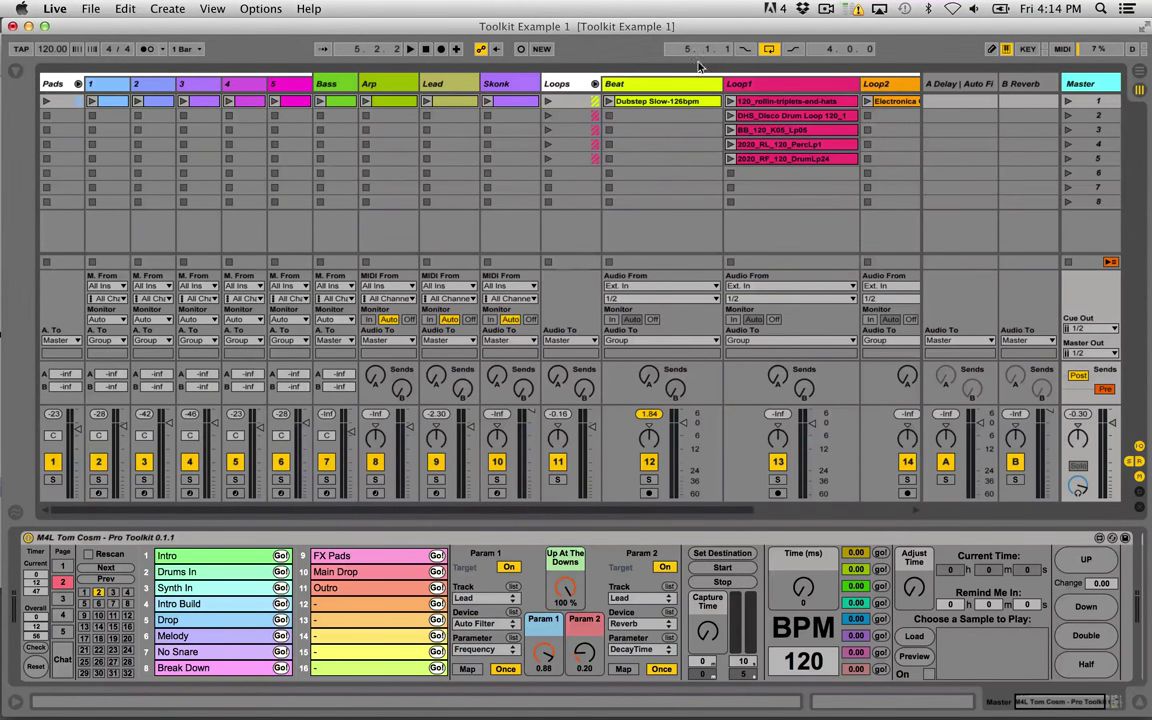
click(606, 102)
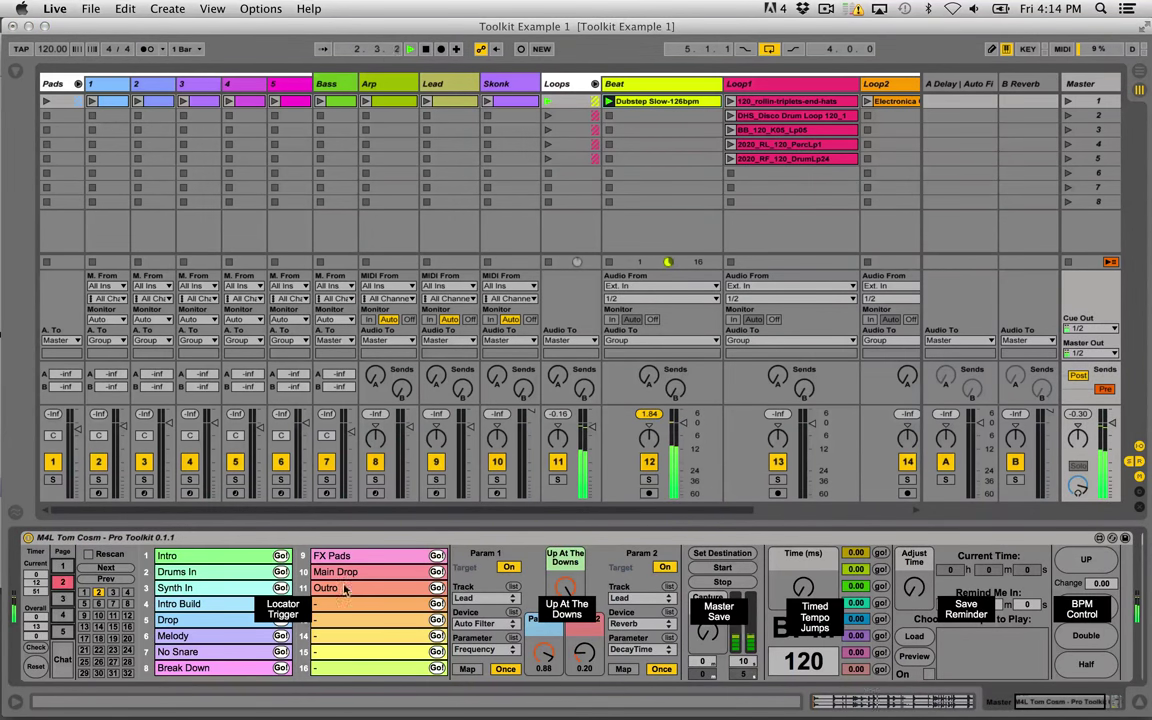
Set the first four Timed Tempo Jumps slots to 70, 80, 120 and 170 BPM.
click(857, 555)
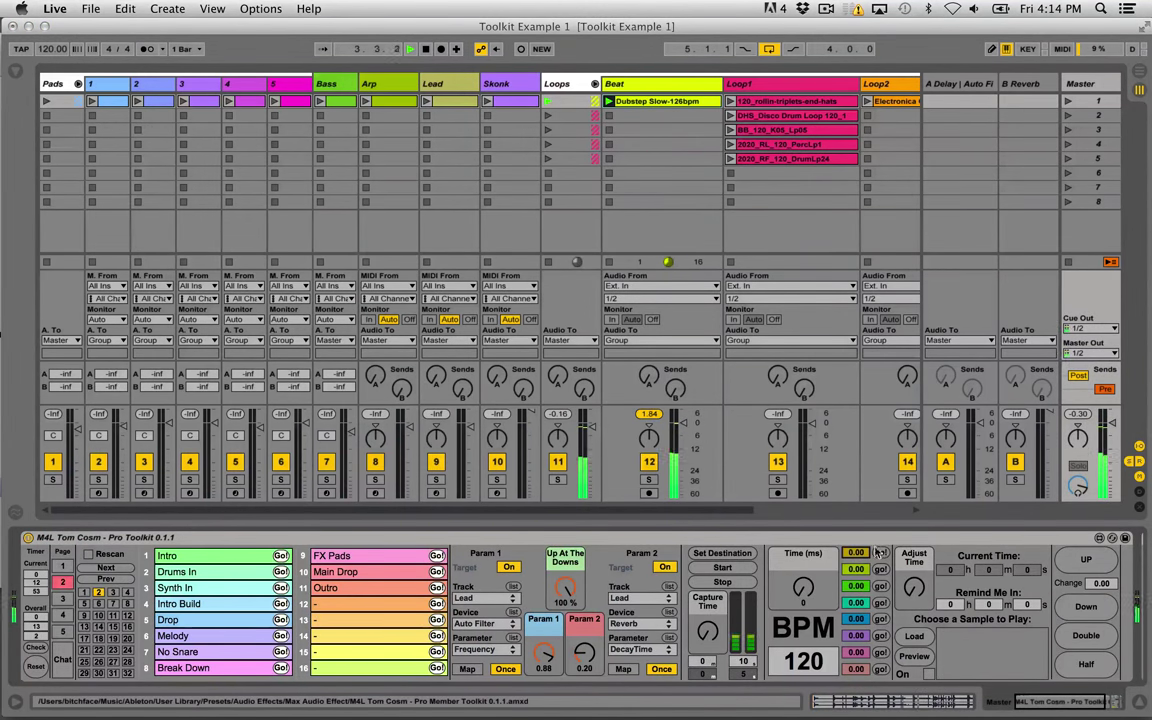
text(70)
key(Return)
click(853, 569)
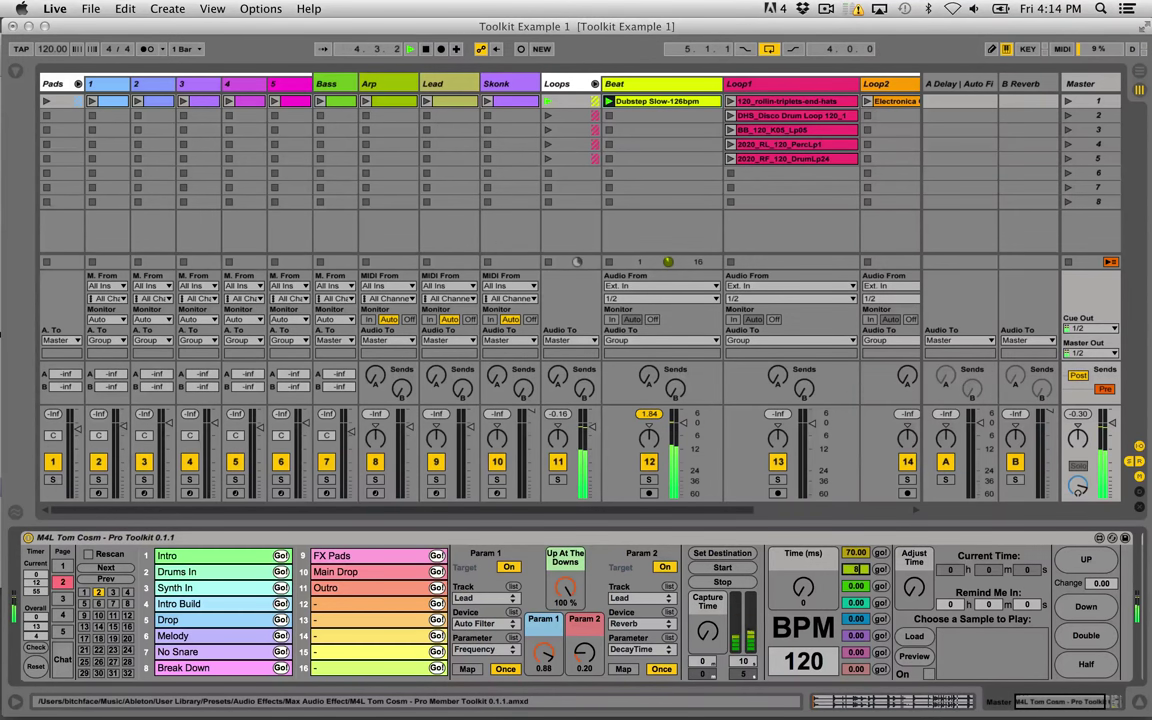
text(80)
key(Return)
text(120)
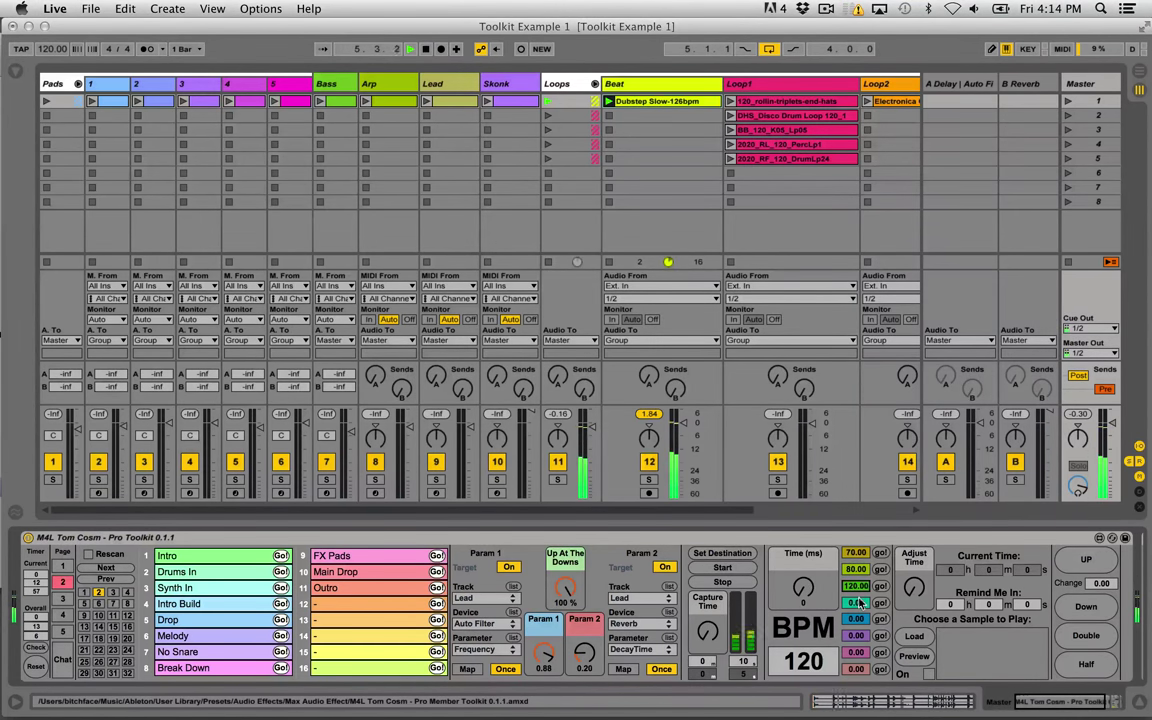
key(Return)
click(857, 604)
text(1)
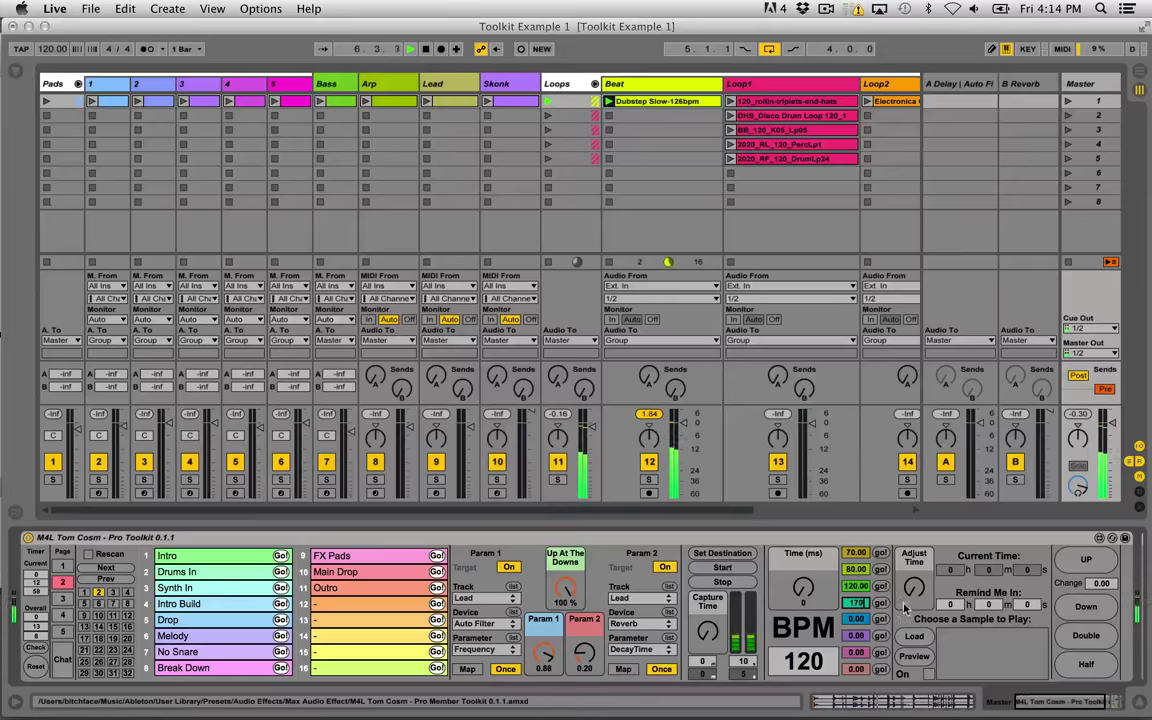
text(70)
key(Return)
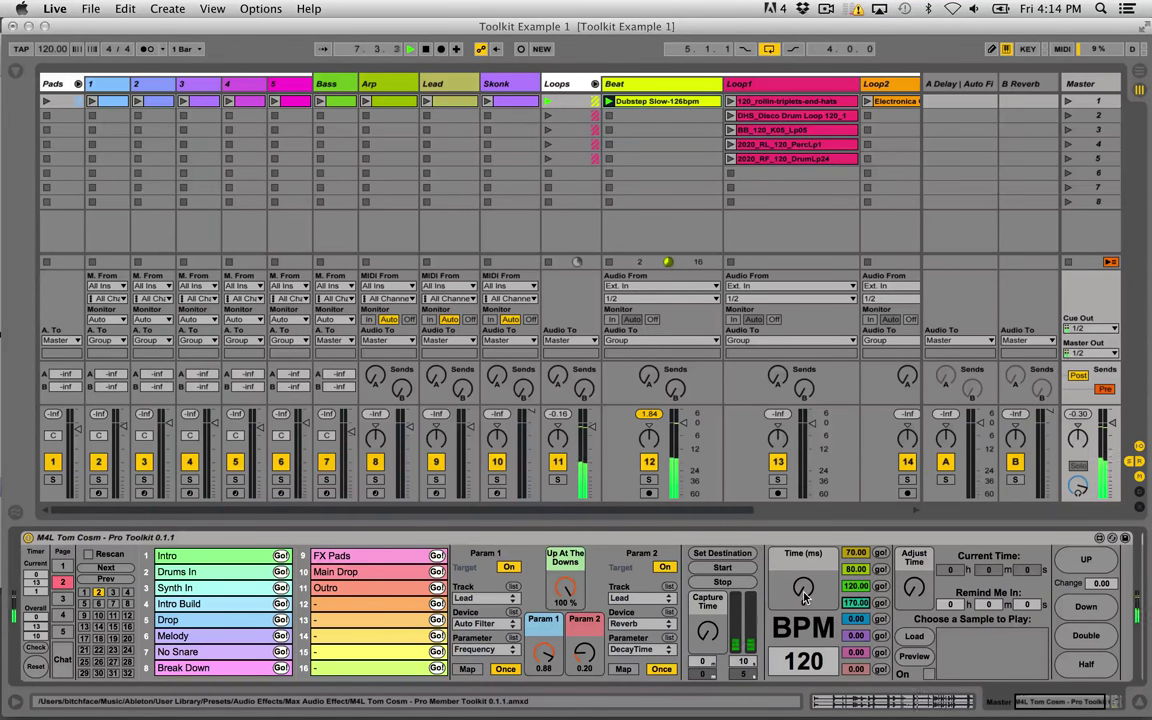
Jump to 170 BPM with the jump time at 1039 ms and back to 120 BPM, and raise the jump time to 6614 ms.
drag(804, 597, 797, 491)
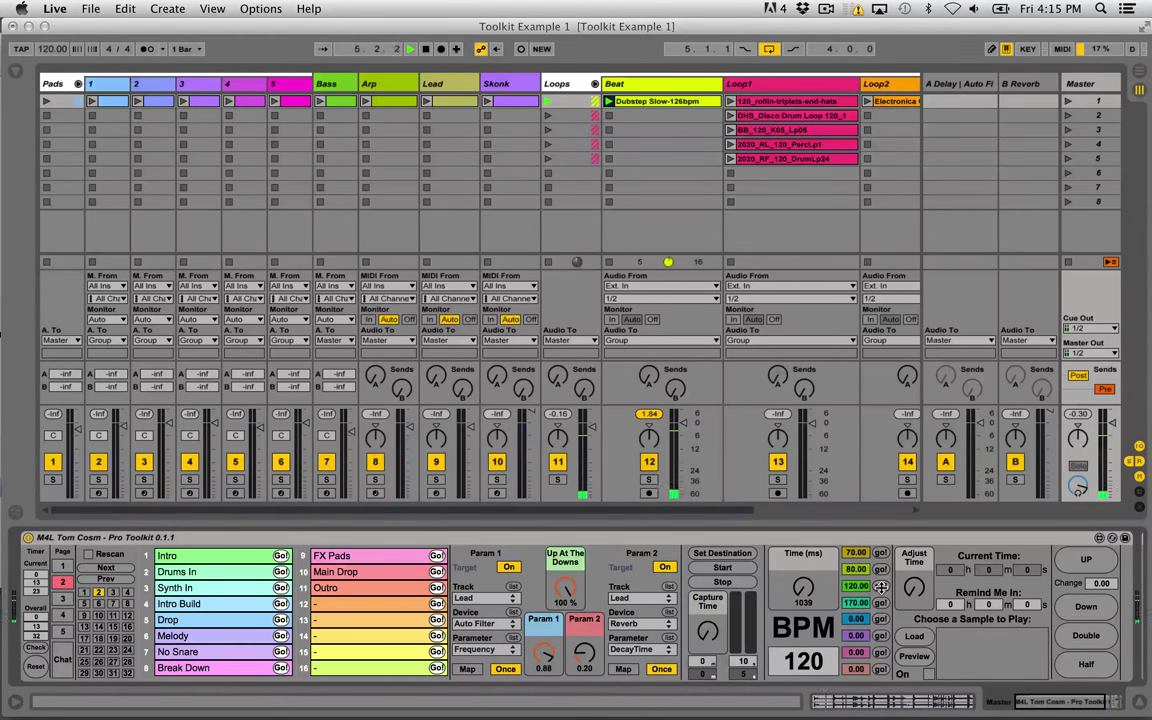
click(881, 603)
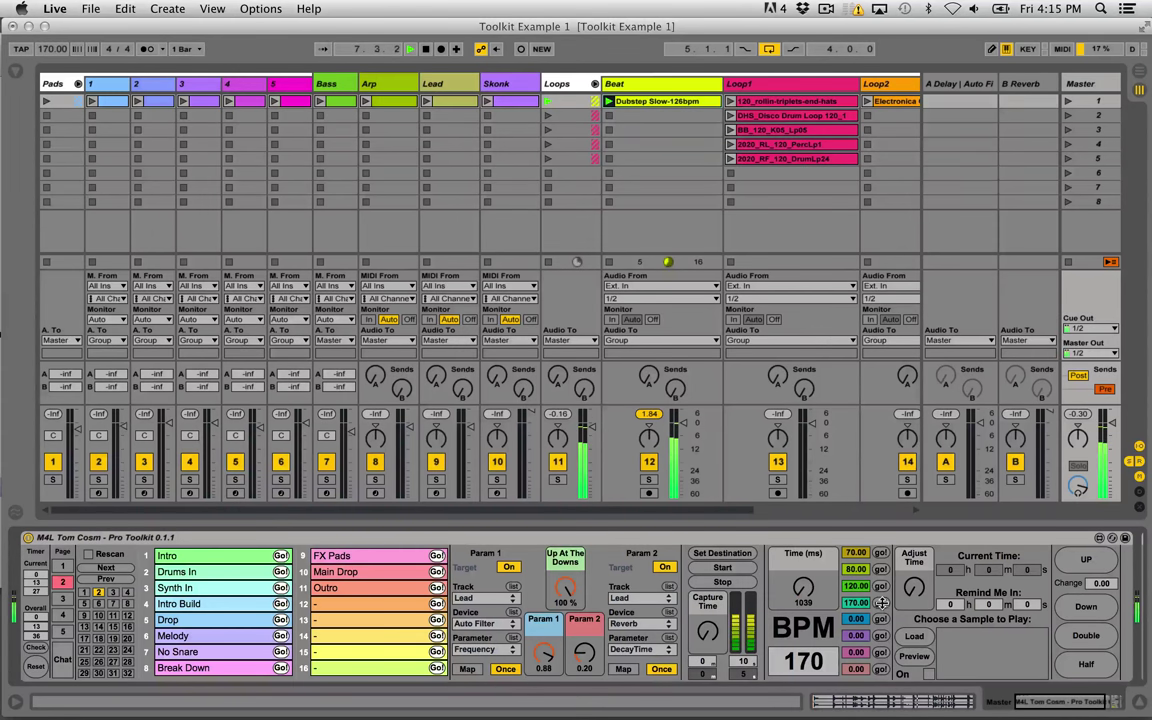
click(881, 586)
mouse_move(803, 588)
mouse_down()
mouse_move(803, 556)
mouse_move(803, 578)
mouse_up()
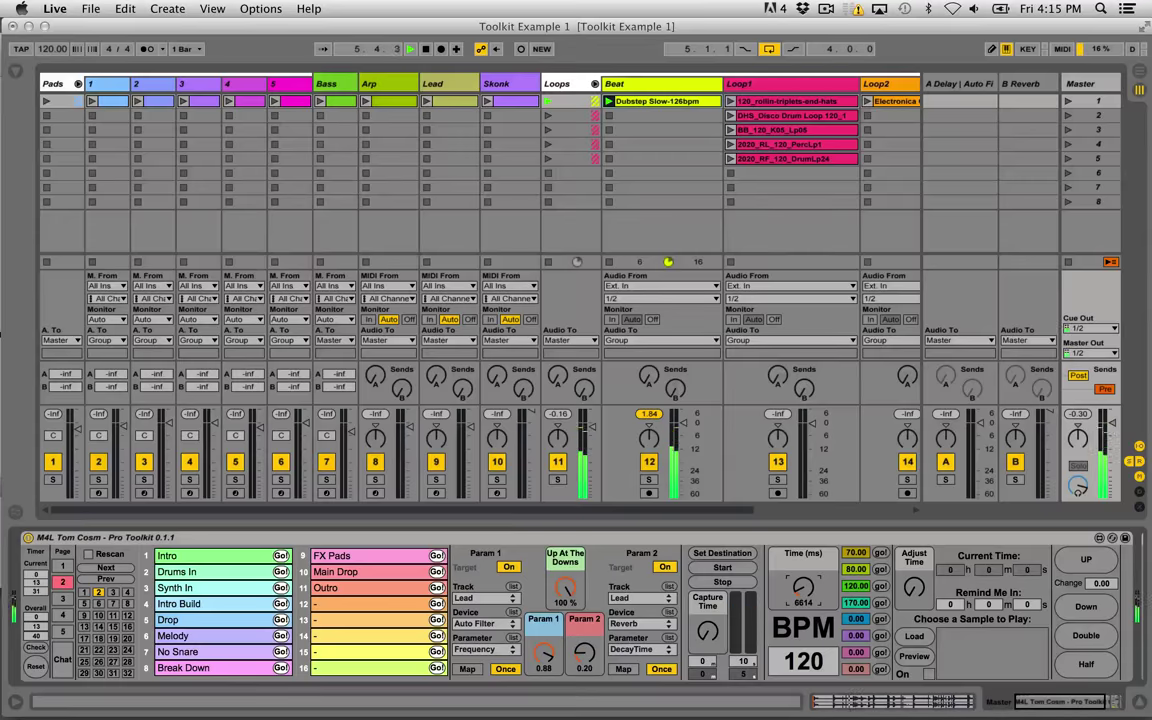
Load "Man On The Moon - Here I come to save the daaaay!.wav" as the Save Reminder sample and preview it.
scroll(812, 600, right, 5)
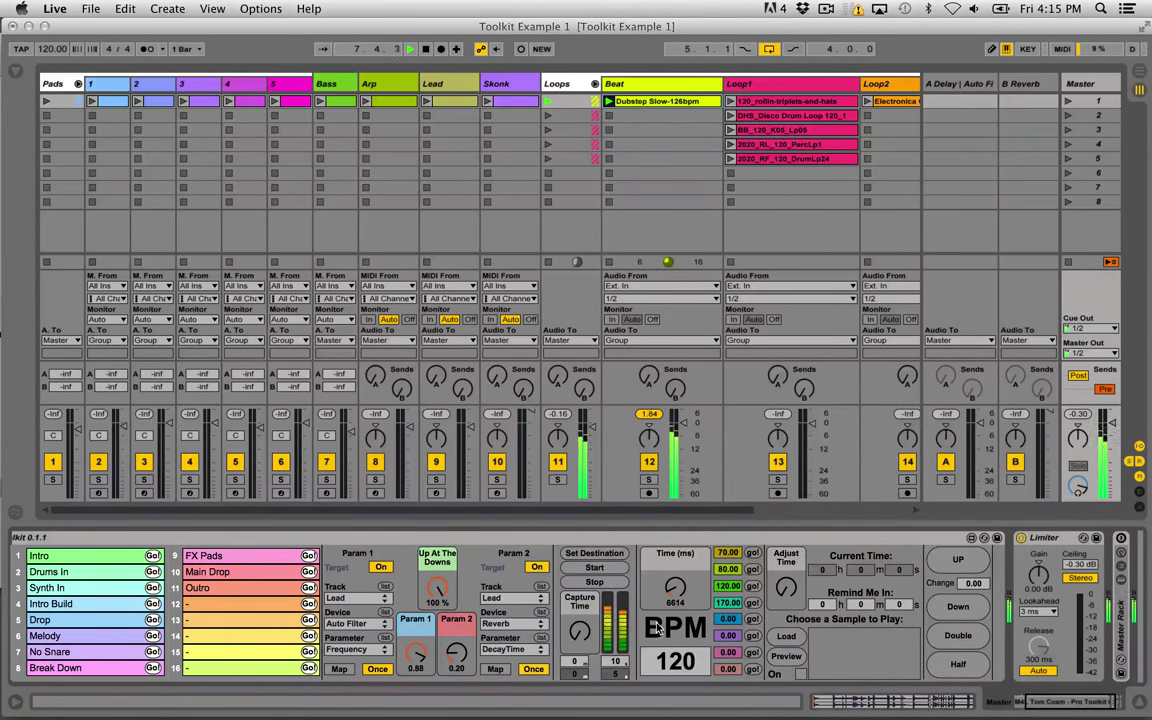
scroll(408, 655, left, 5)
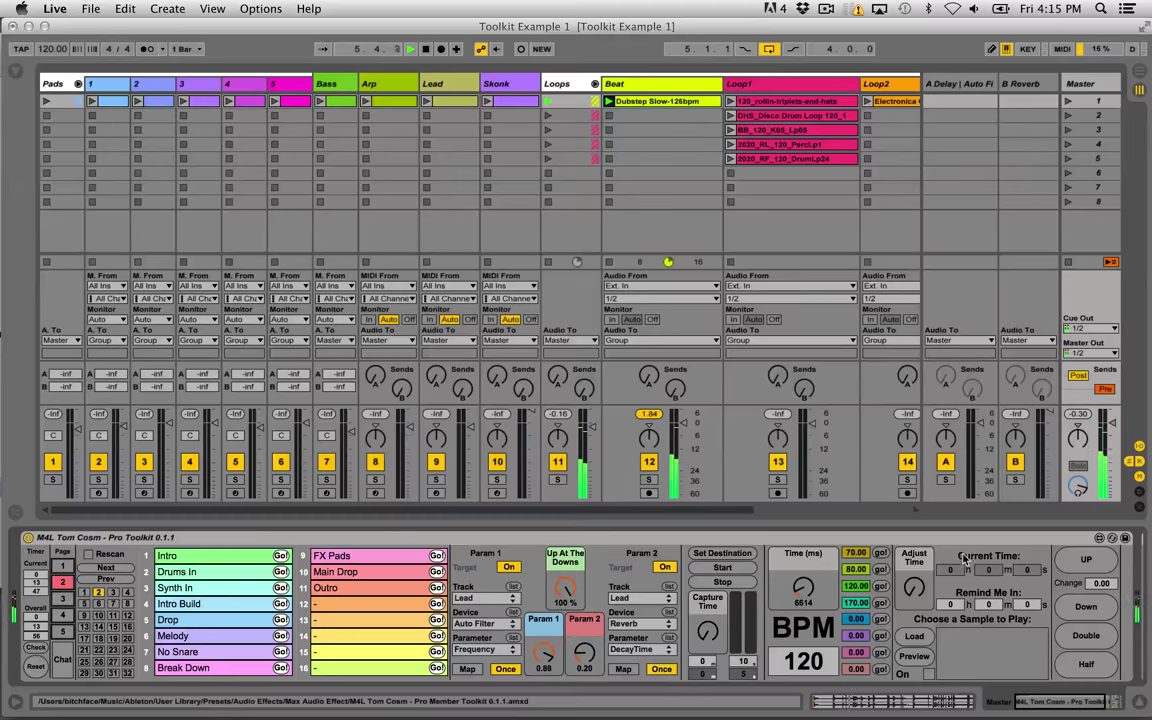
click(920, 638)
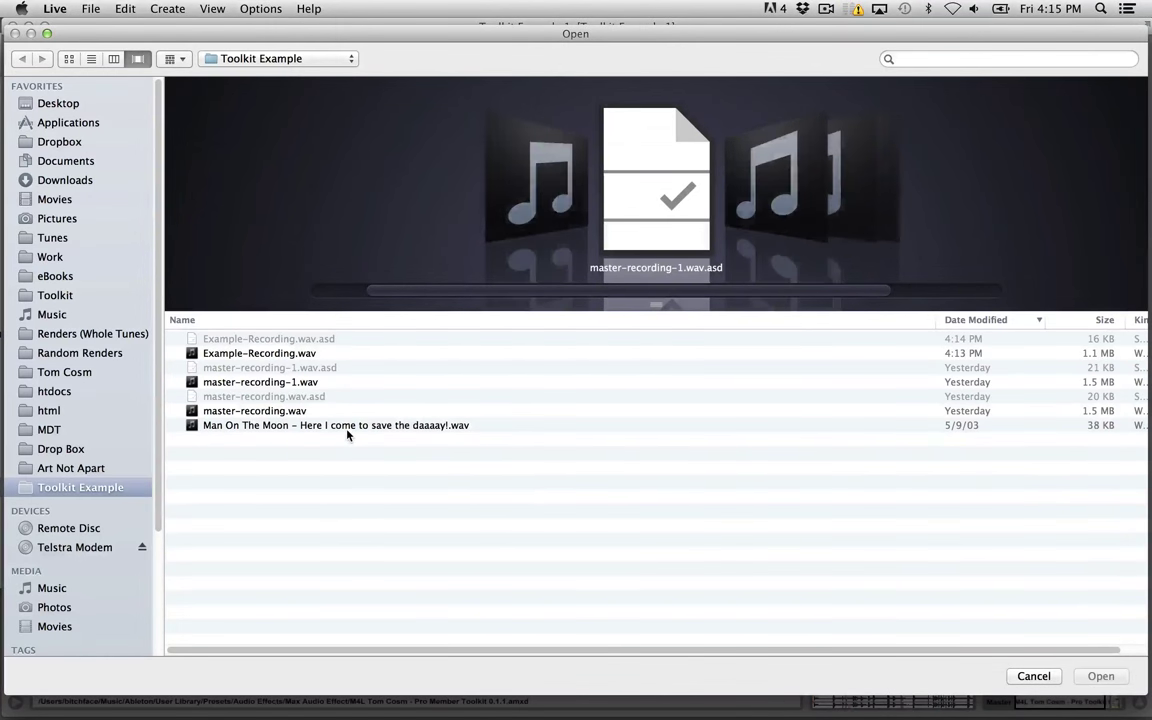
double_click(349, 428)
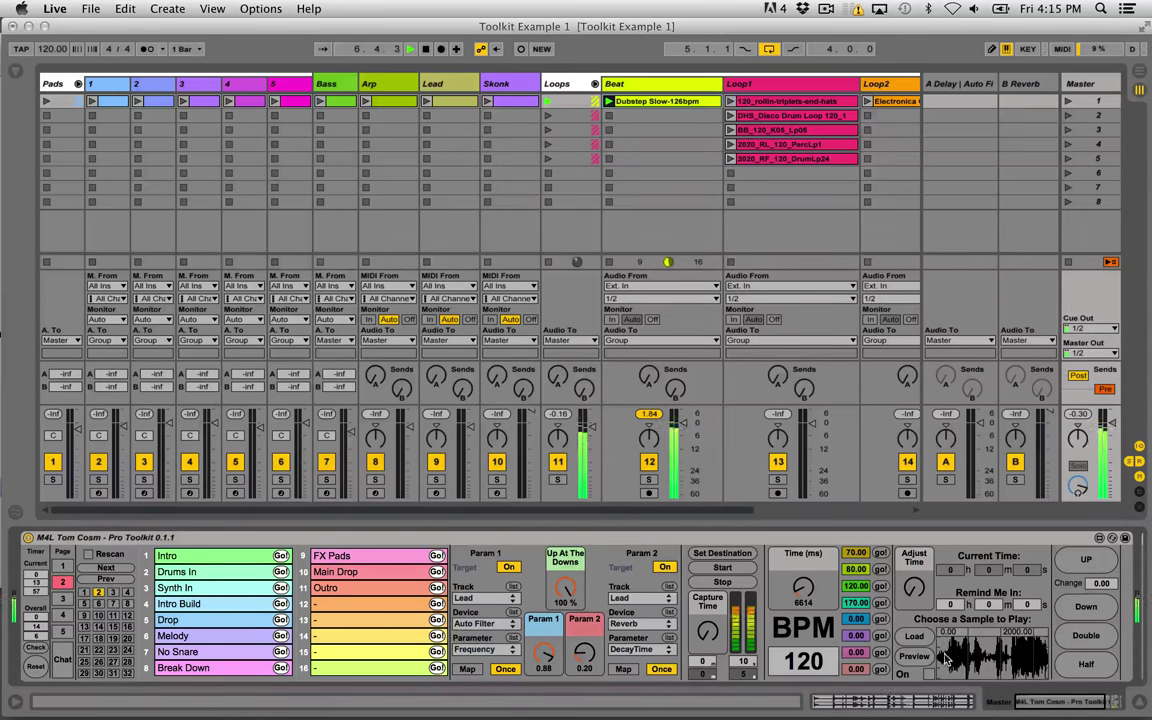
click(916, 657)
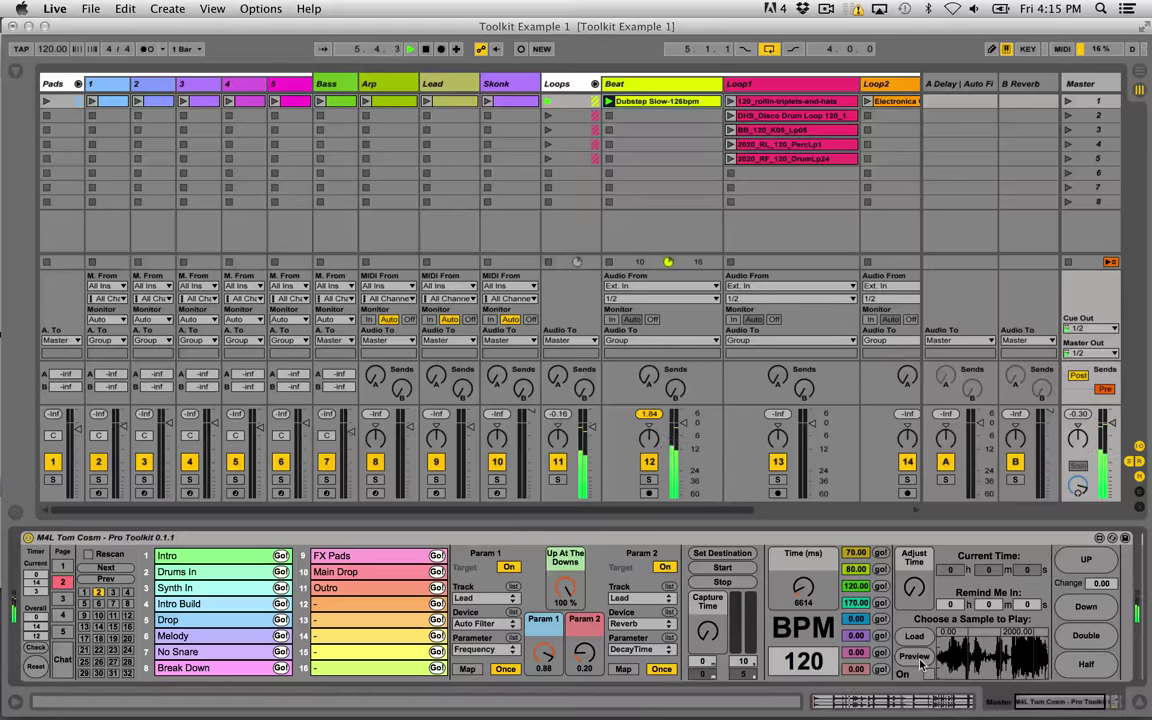
Set the Save Reminder's remind time to 15 seconds.
drag(914, 594, 914, 582)
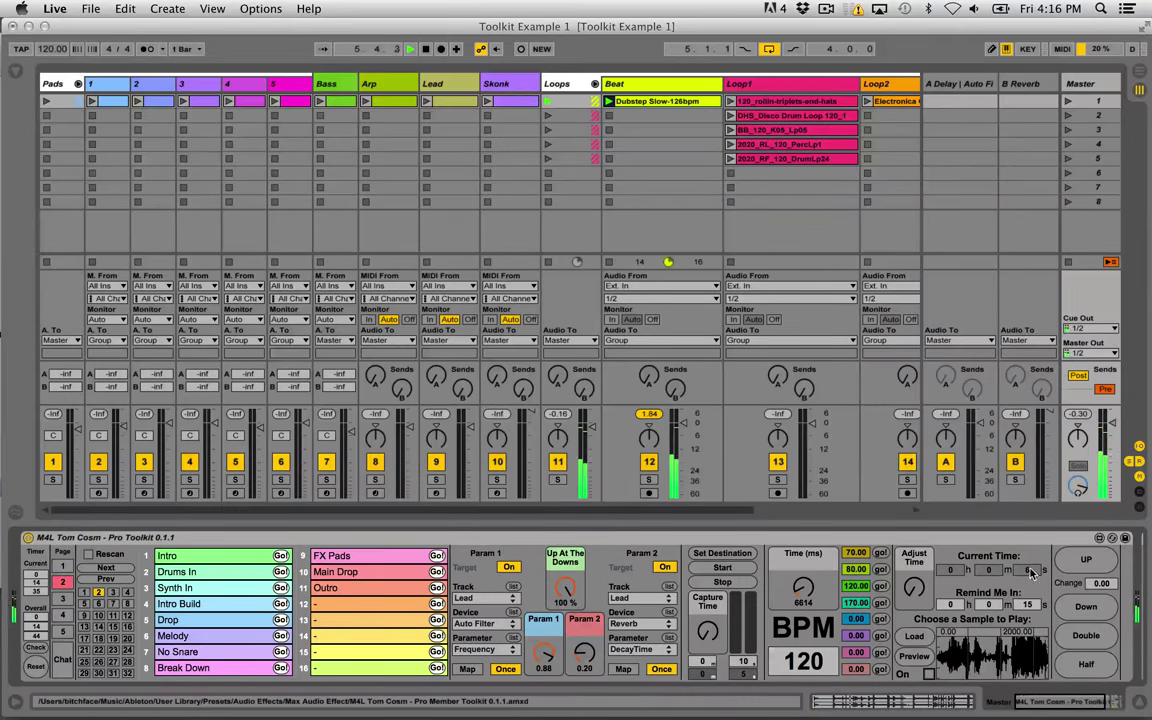
scroll(780, 635, right, 3)
scroll(514, 681, left, 3)
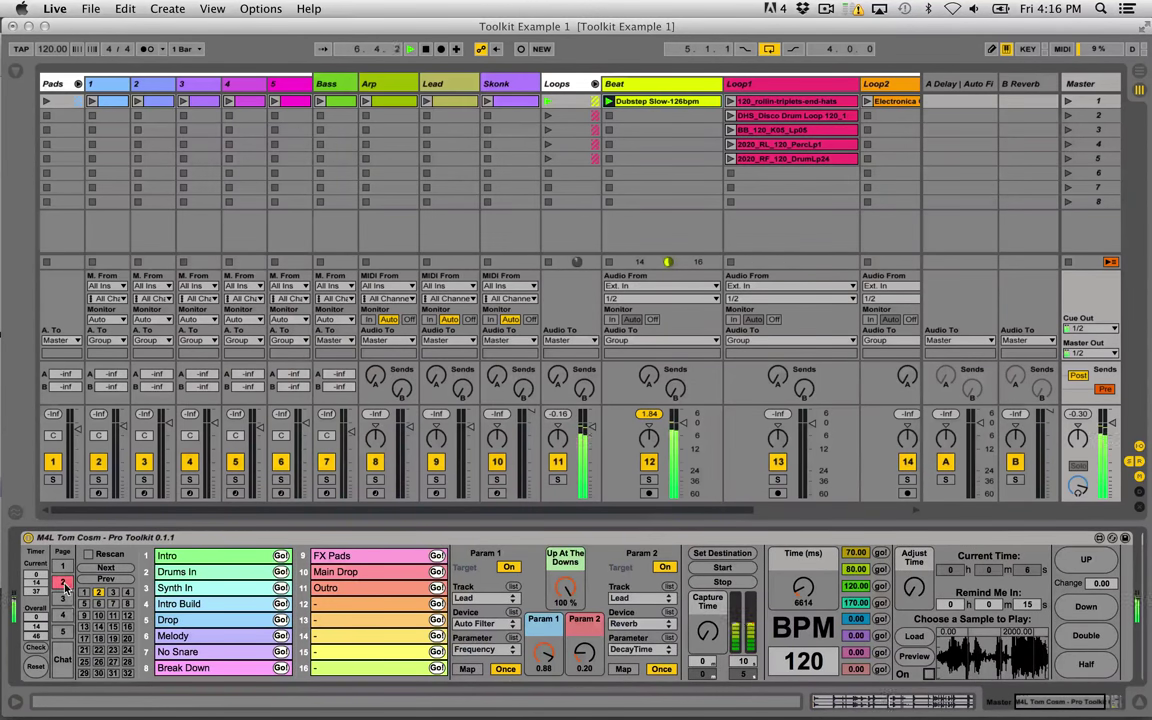
Set the tempo change amount to 5.00 and step the tempo up to 200 BPM.
click(1101, 583)
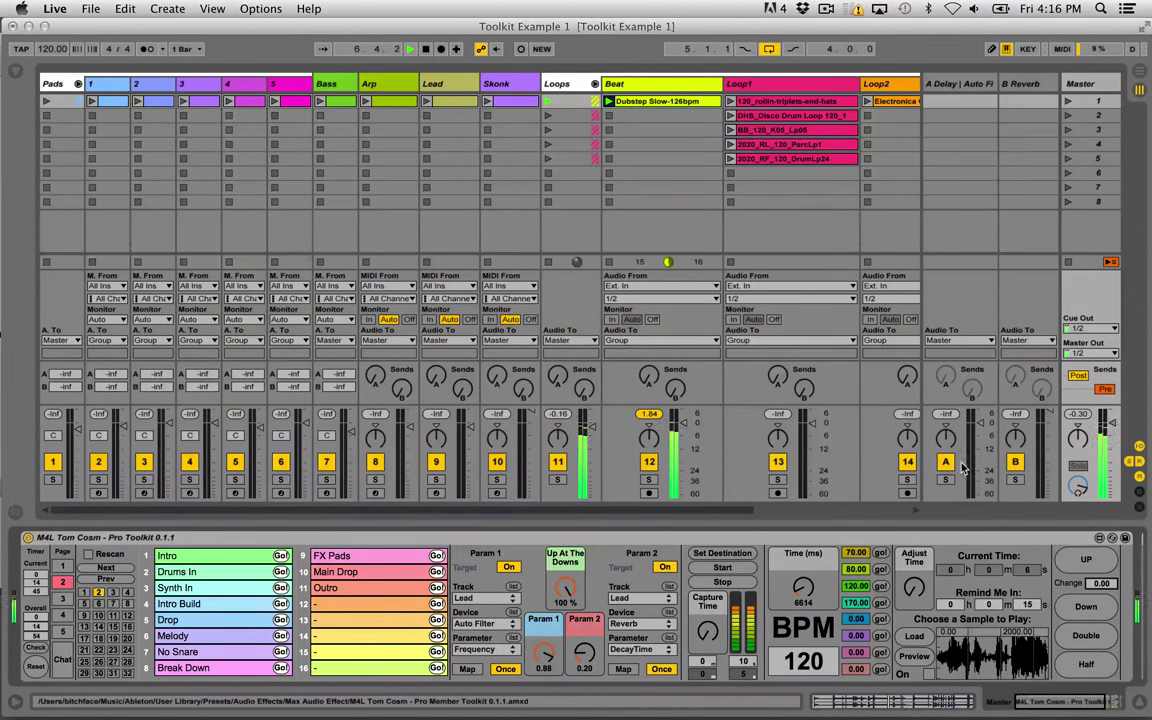
text(5)
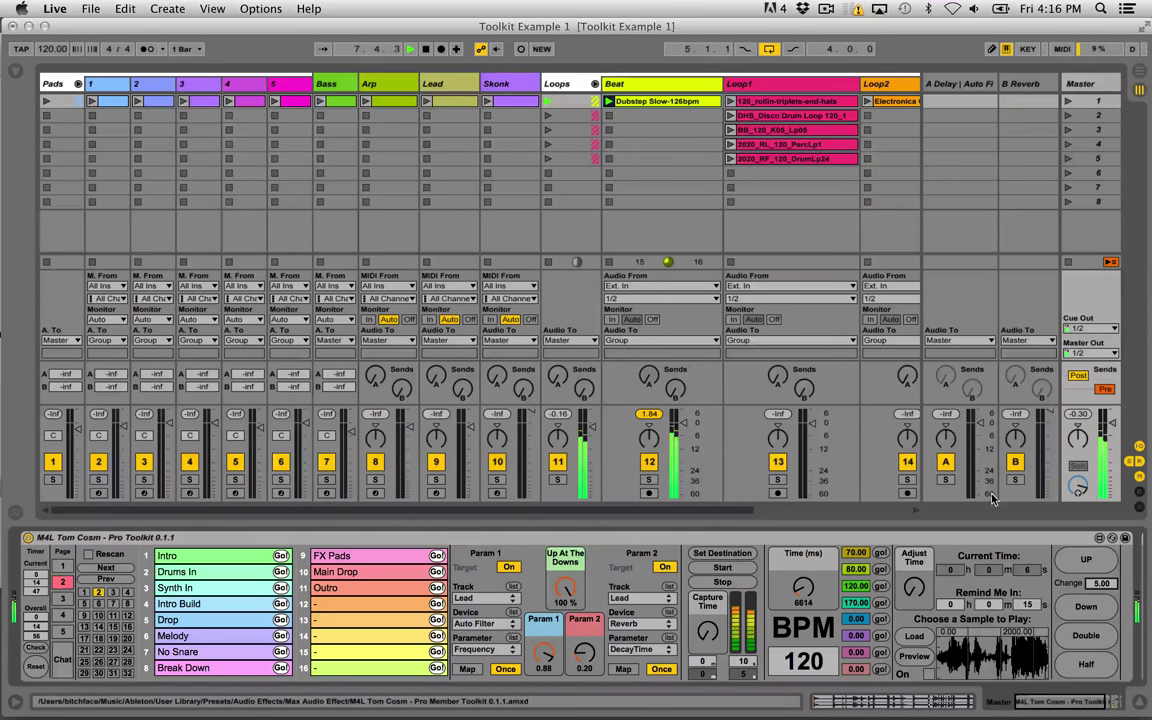
click(1085, 566)
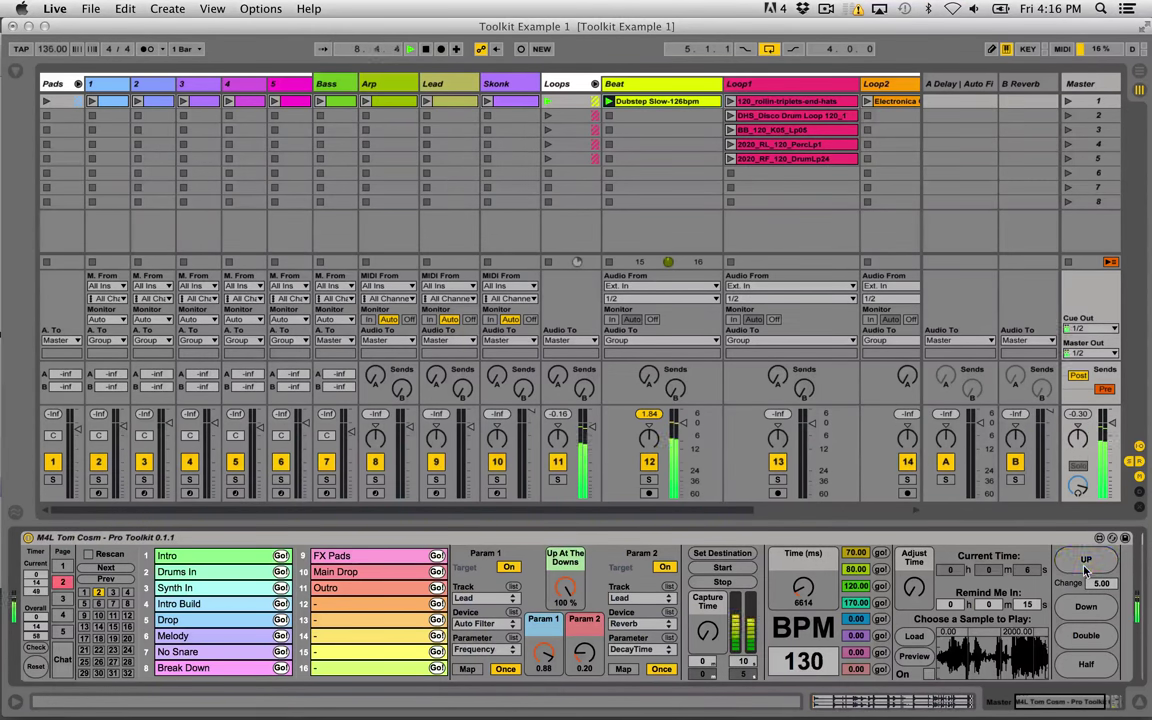
click(1085, 566)
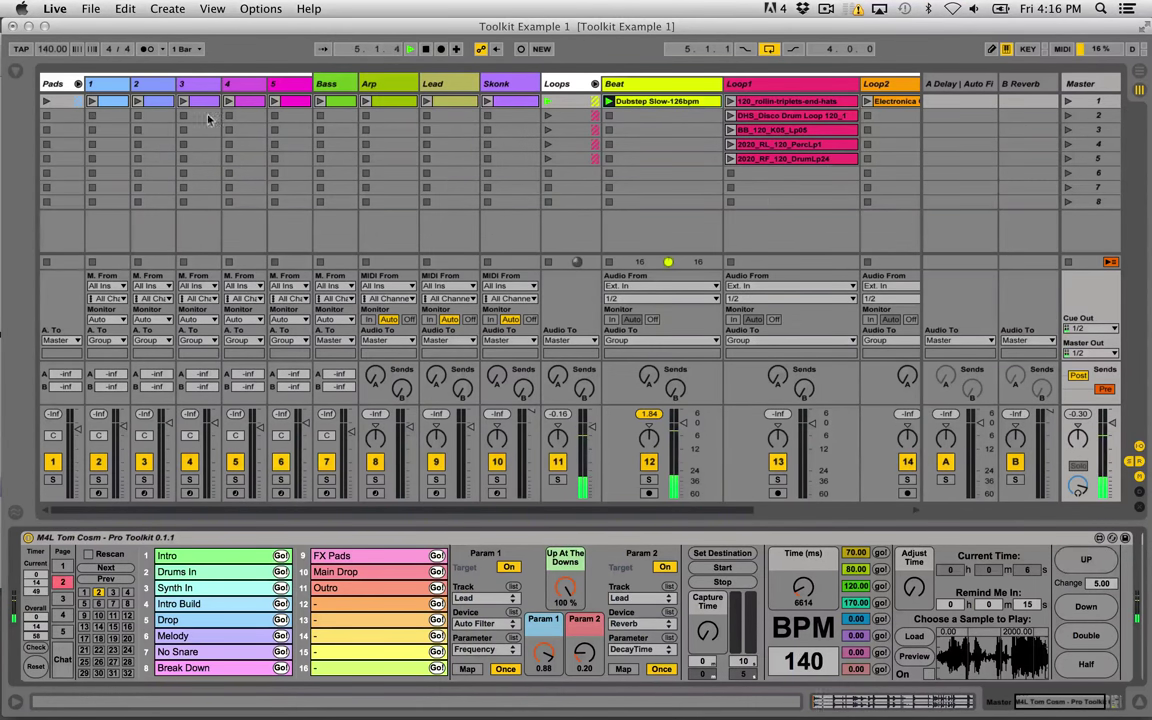
click(1080, 564)
click(1080, 564)
click(1080, 564)
click(1078, 567)
click(1078, 567)
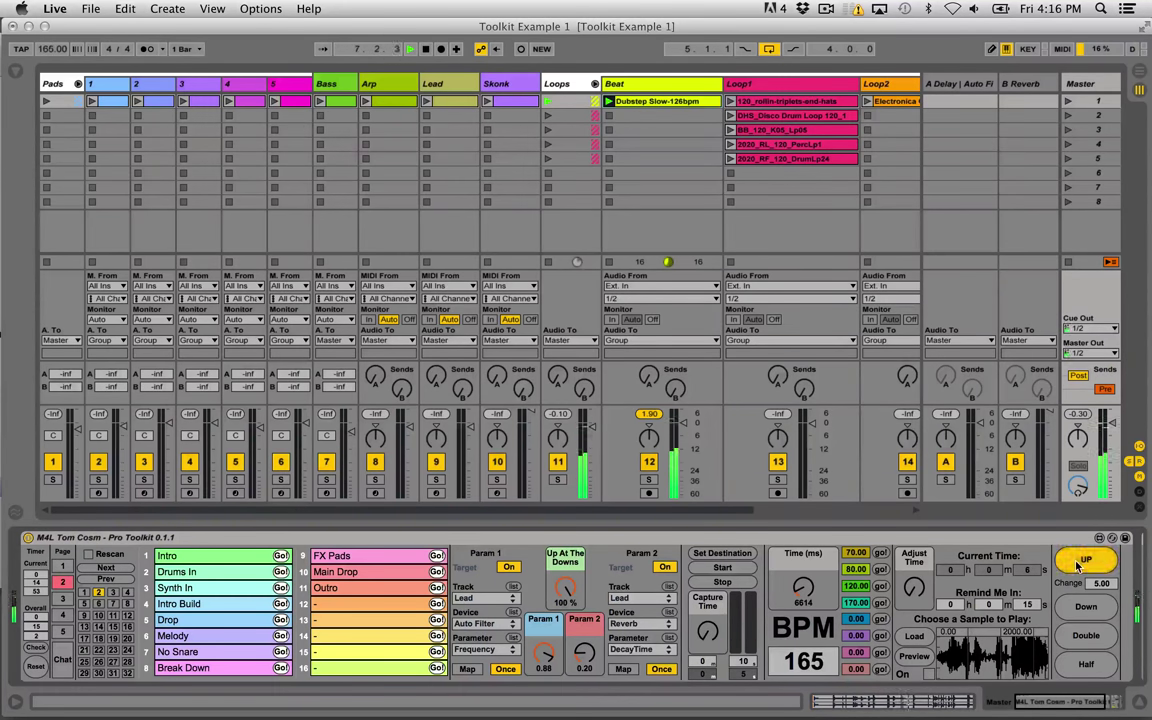
click(1078, 567)
click(1078, 567)
click(1078, 567)
click(1078, 567)
click(1078, 567)
click(1078, 567)
click(1078, 567)
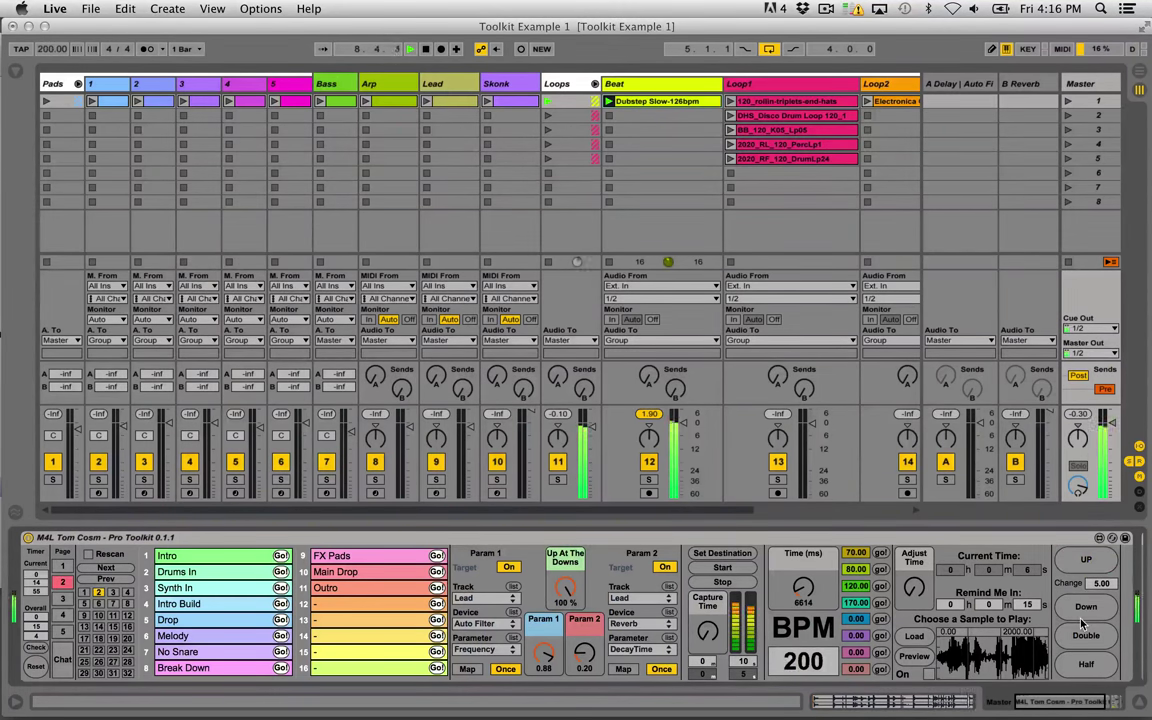
Step the tempo down to 110 BPM in 5 BPM decrements and bring it back up to 120 BPM.
click(1082, 614)
click(1082, 614)
click(1082, 614)
click(1082, 614)
click(1082, 614)
click(1082, 614)
double_click(1082, 614)
click(1081, 621)
click(1081, 621)
click(1081, 621)
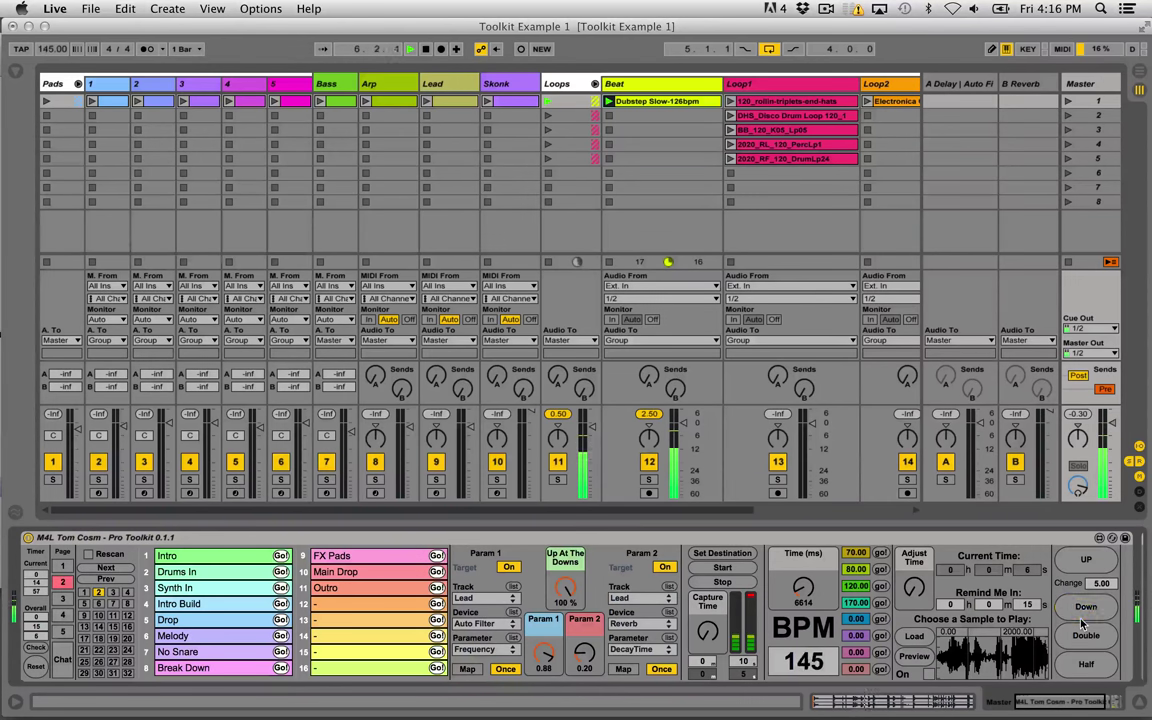
click(1081, 621)
click(1081, 621)
click(1081, 621)
click(1081, 621)
click(1081, 621)
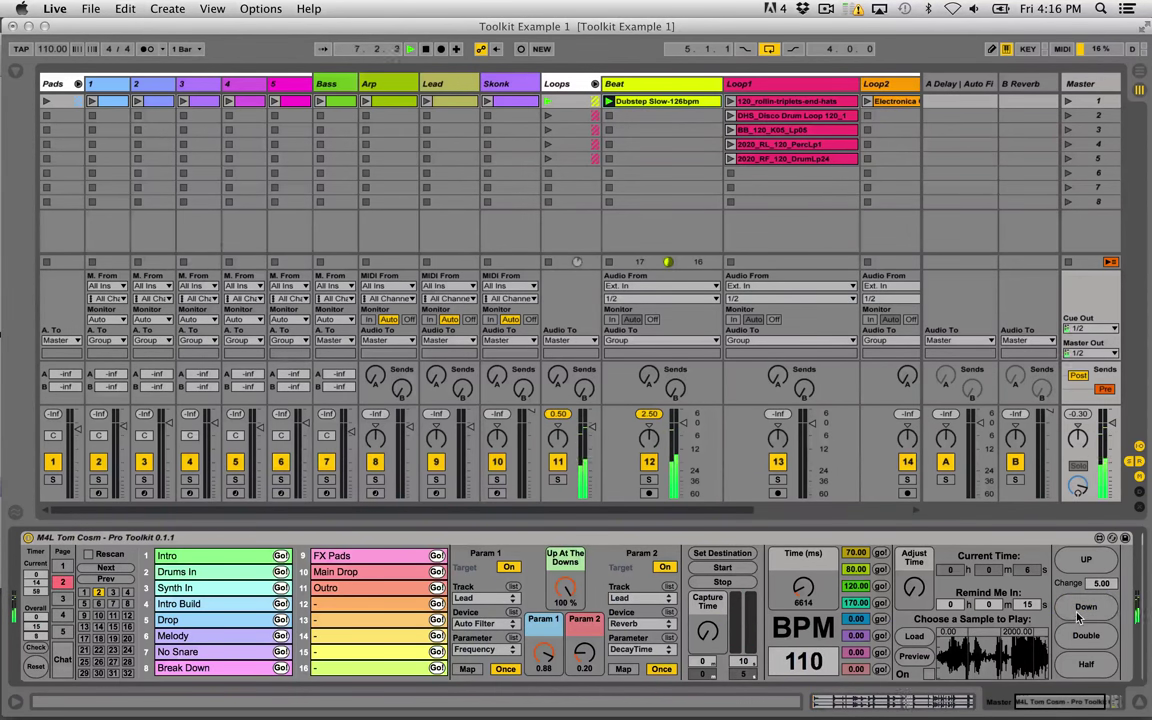
click(1080, 561)
click(1080, 561)
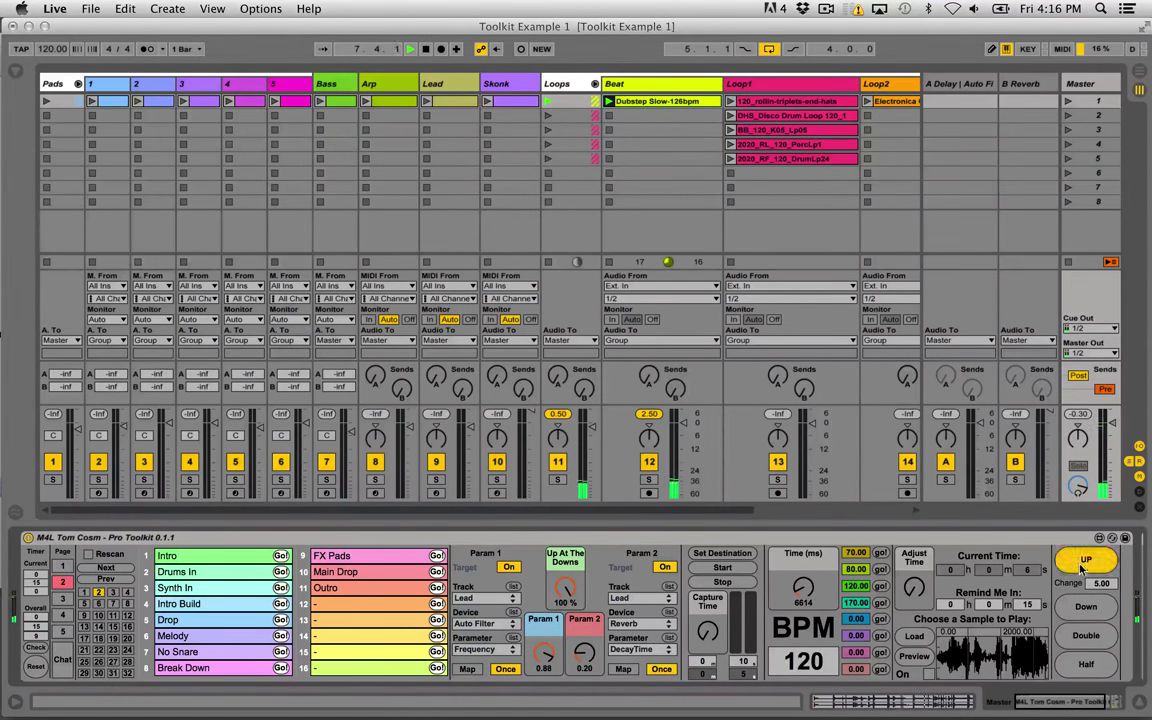
Double the tempo three times to 960 BPM and halve it three times back to 120 BPM.
click(1090, 636)
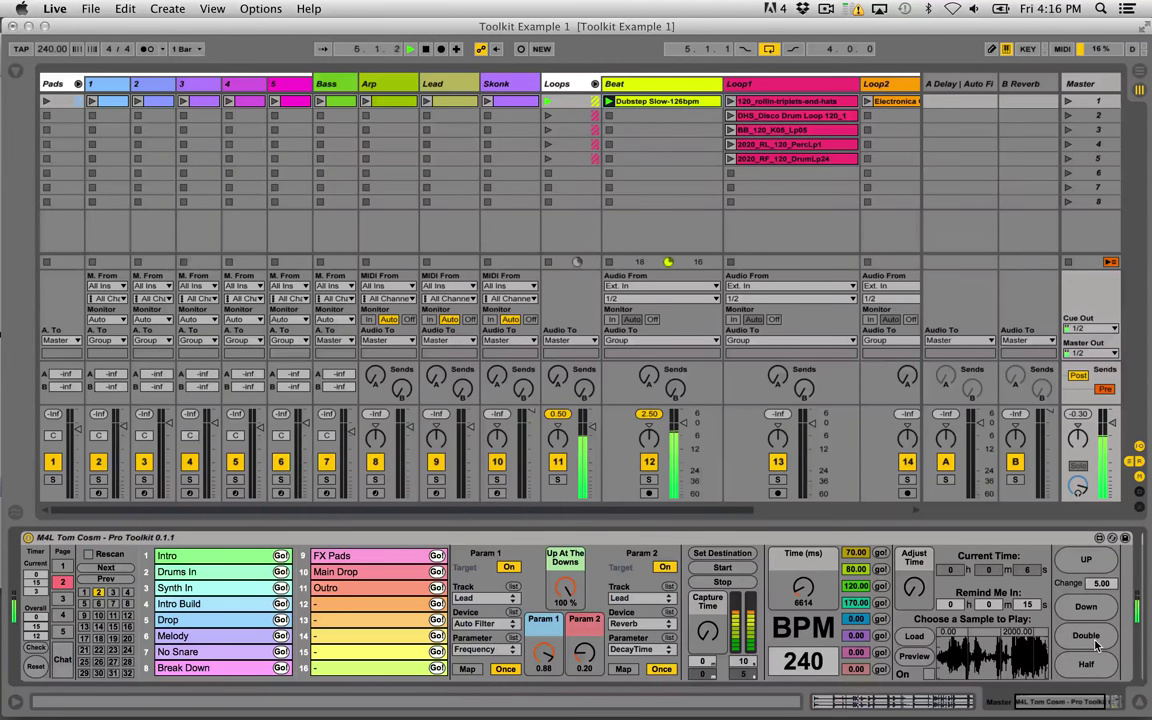
click(1094, 644)
click(1094, 644)
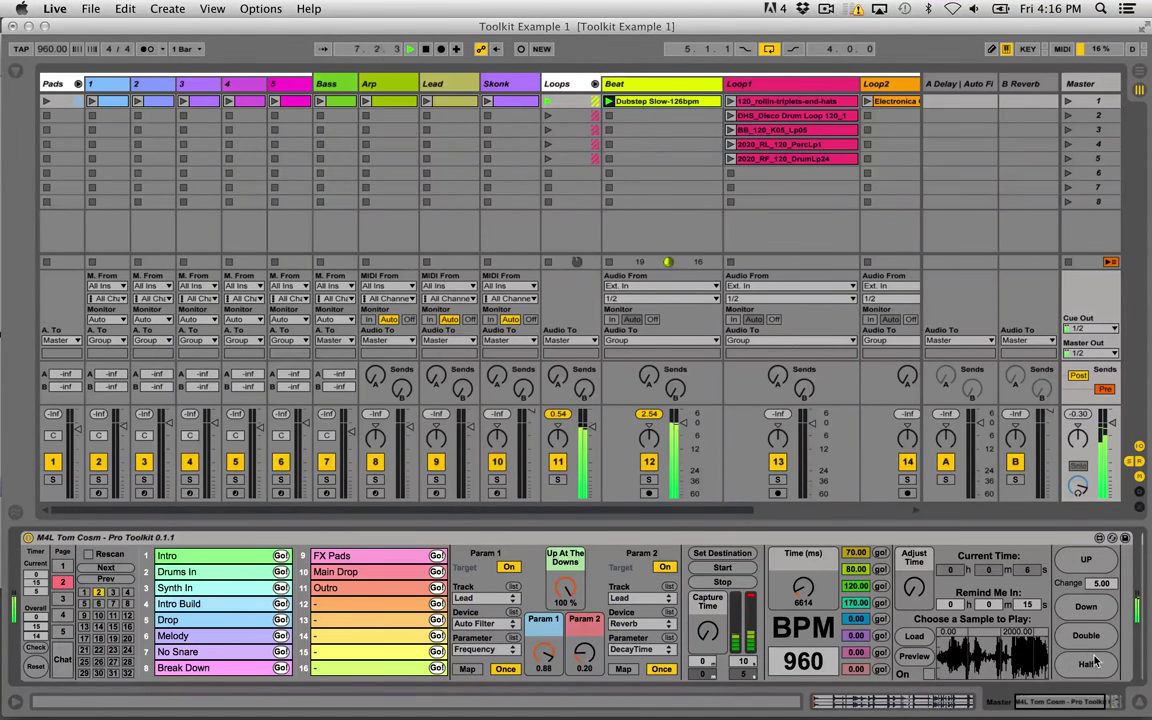
click(1093, 666)
click(1093, 666)
click(1094, 667)
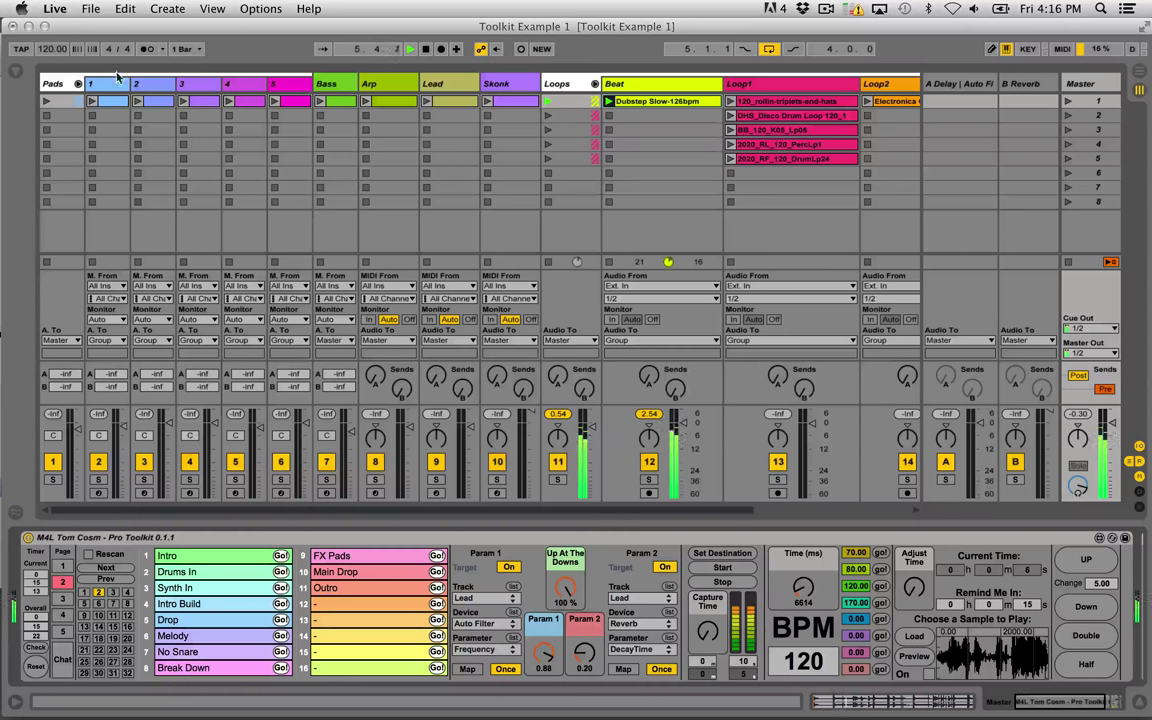
Launch the first-scene clips on the Bass and Skonk tracks, retriggering the Bass clip.
click(320, 101)
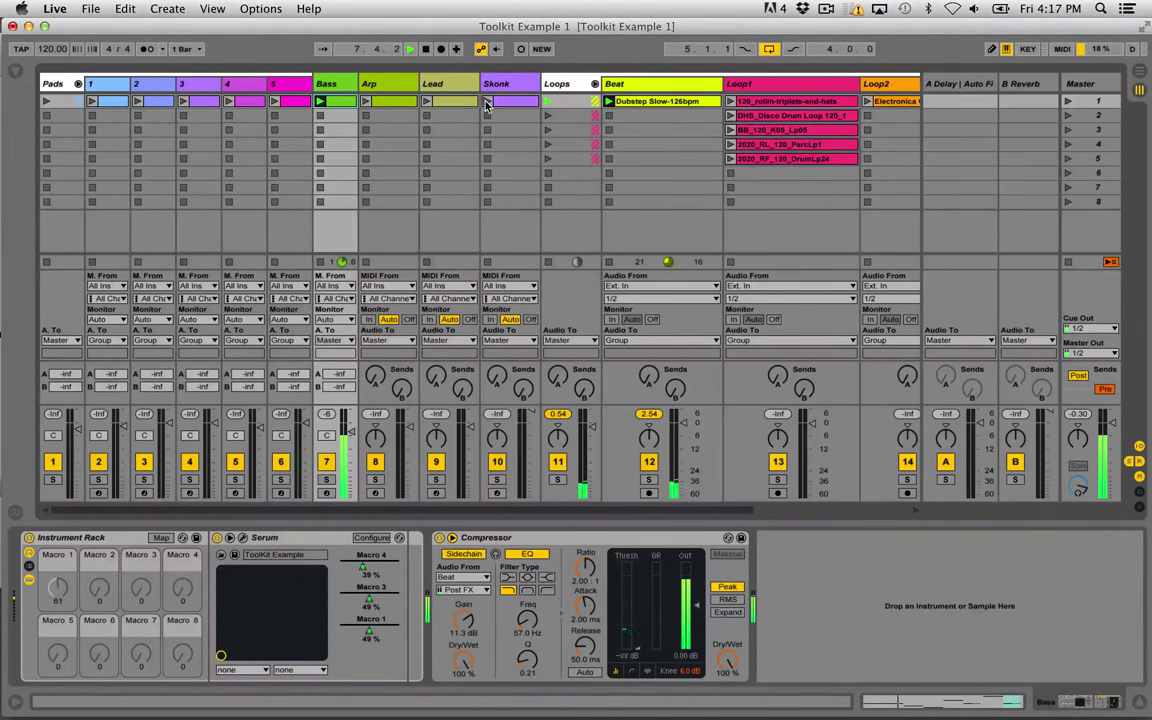
click(487, 103)
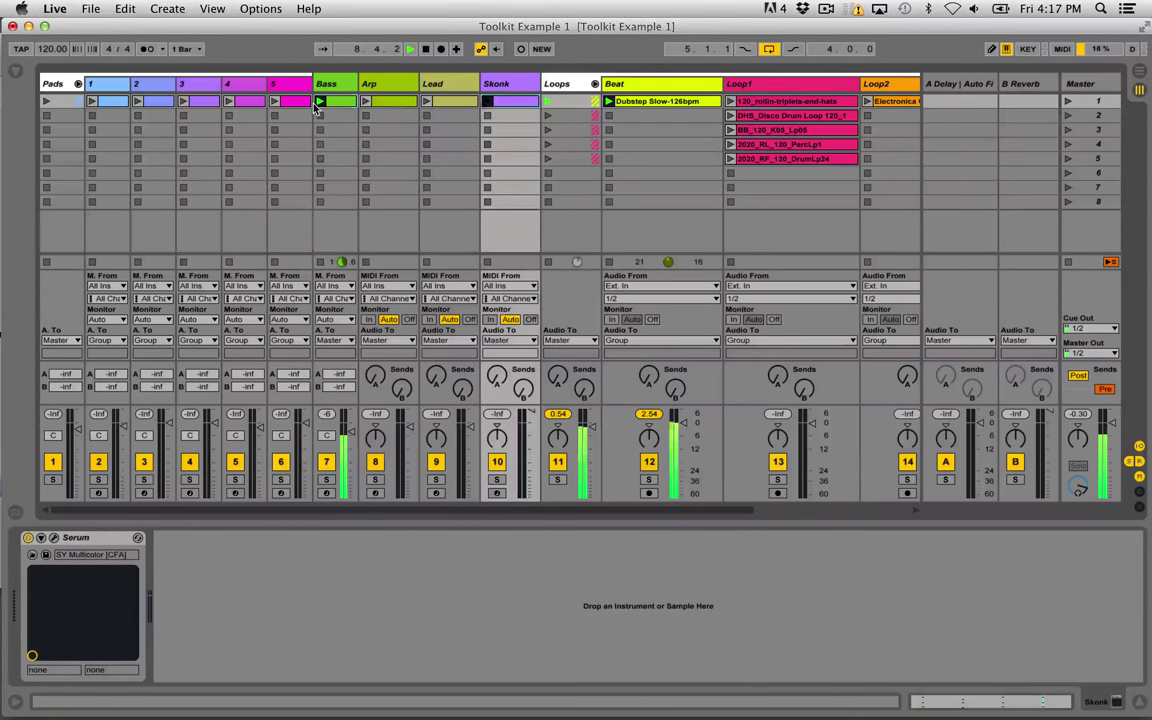
click(319, 105)
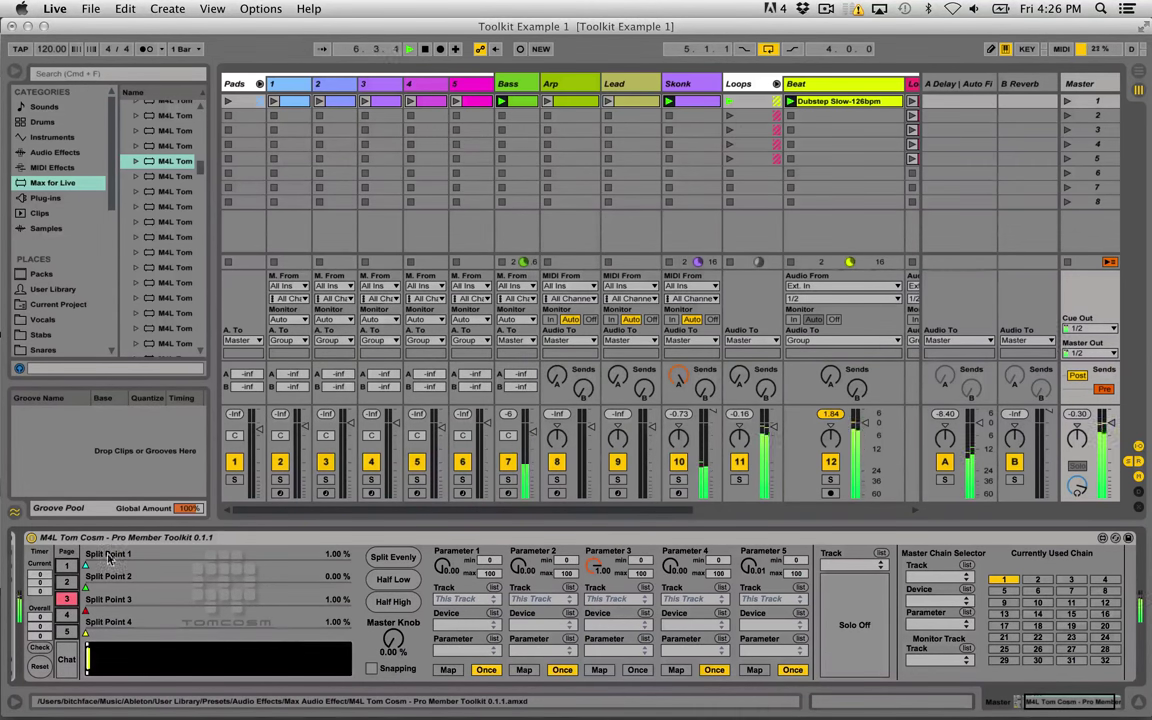
On page 3 of the toolkit, spread Split Points 1 to 4 to about 15.1, 32.7, 54.7 and 74.7 %.
drag(112, 564, 158, 588)
click(243, 611)
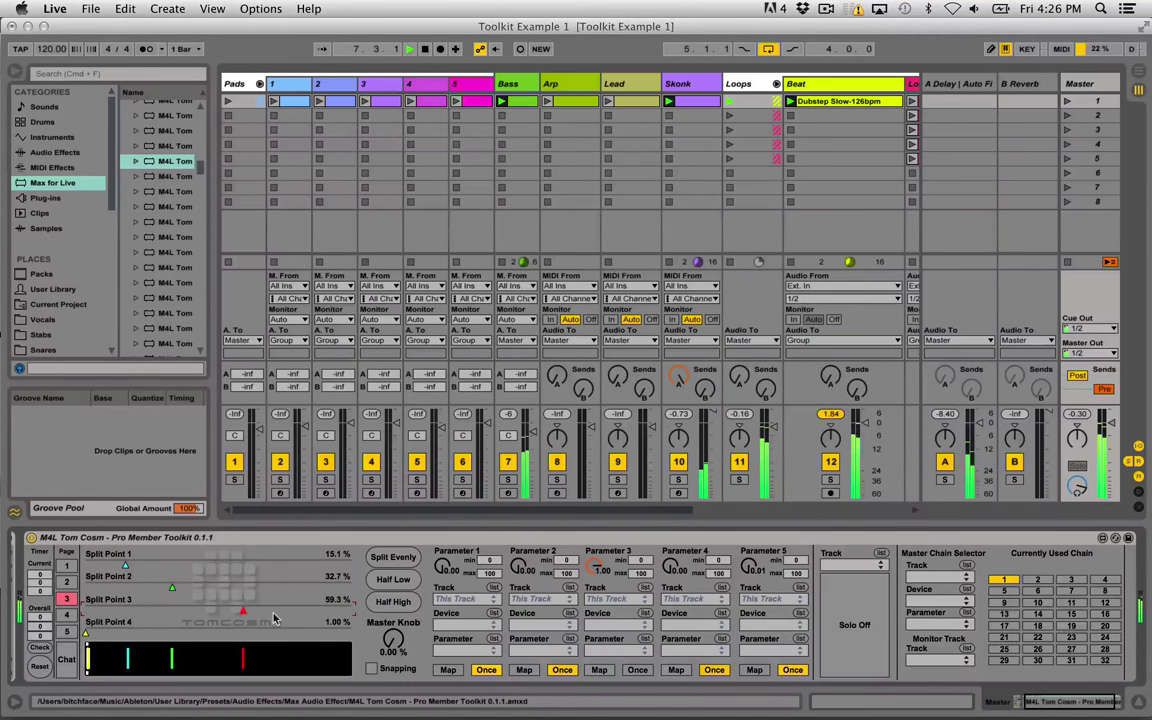
click(284, 633)
drag(243, 613, 230, 612)
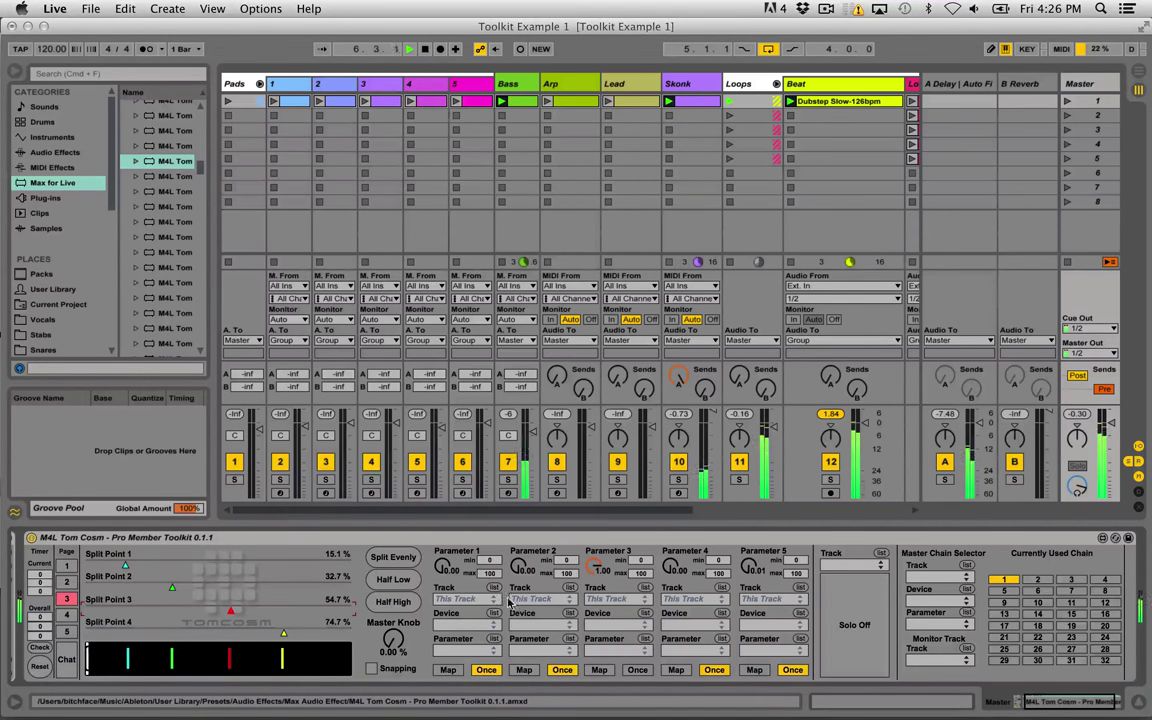
Turn on Snapping for the Master Knob, try the half-range split and spread the four split points evenly.
click(392, 647)
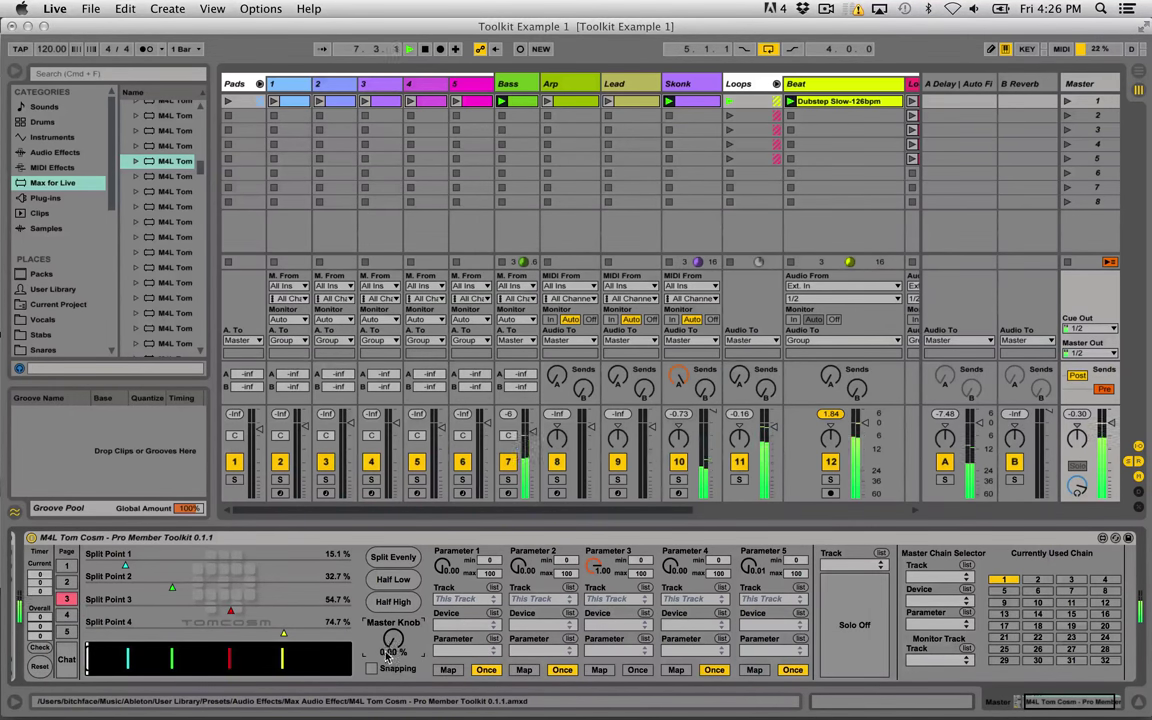
click(373, 670)
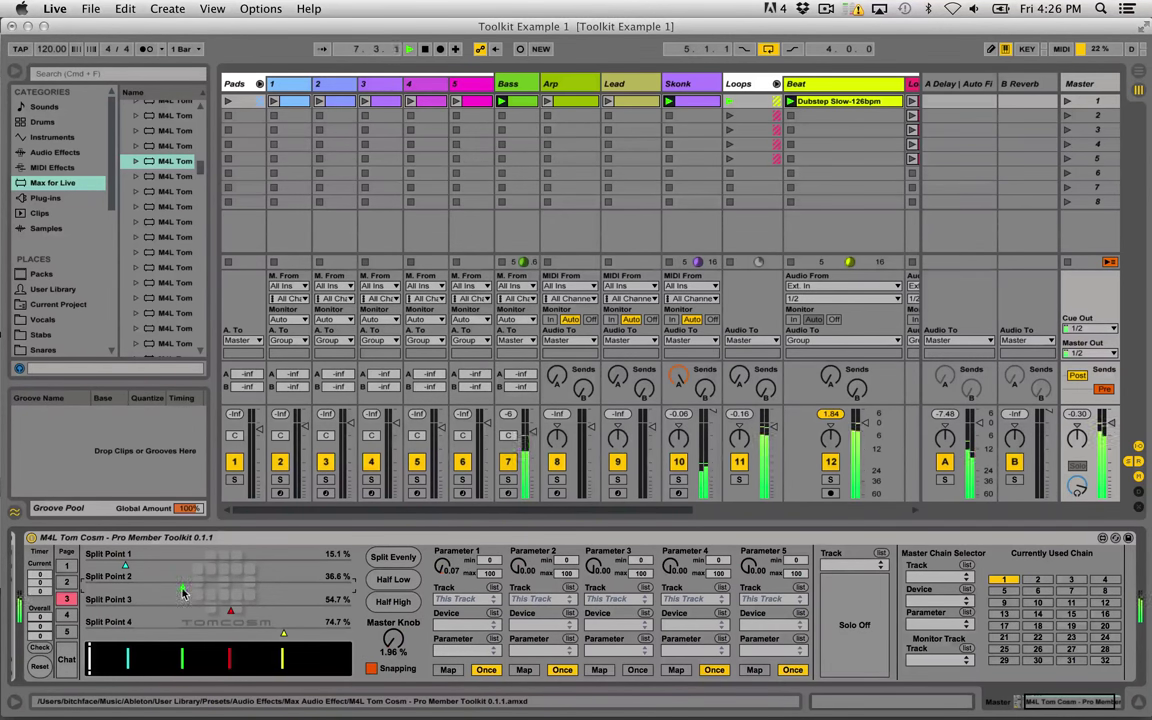
click(393, 557)
click(395, 601)
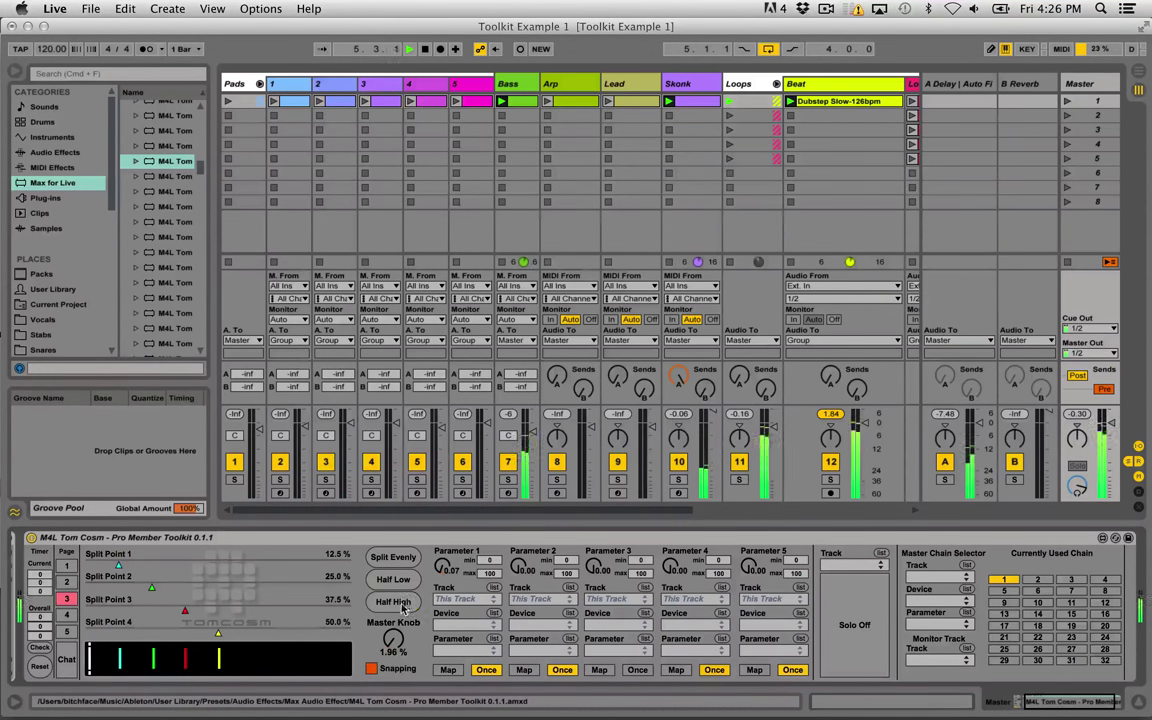
click(401, 562)
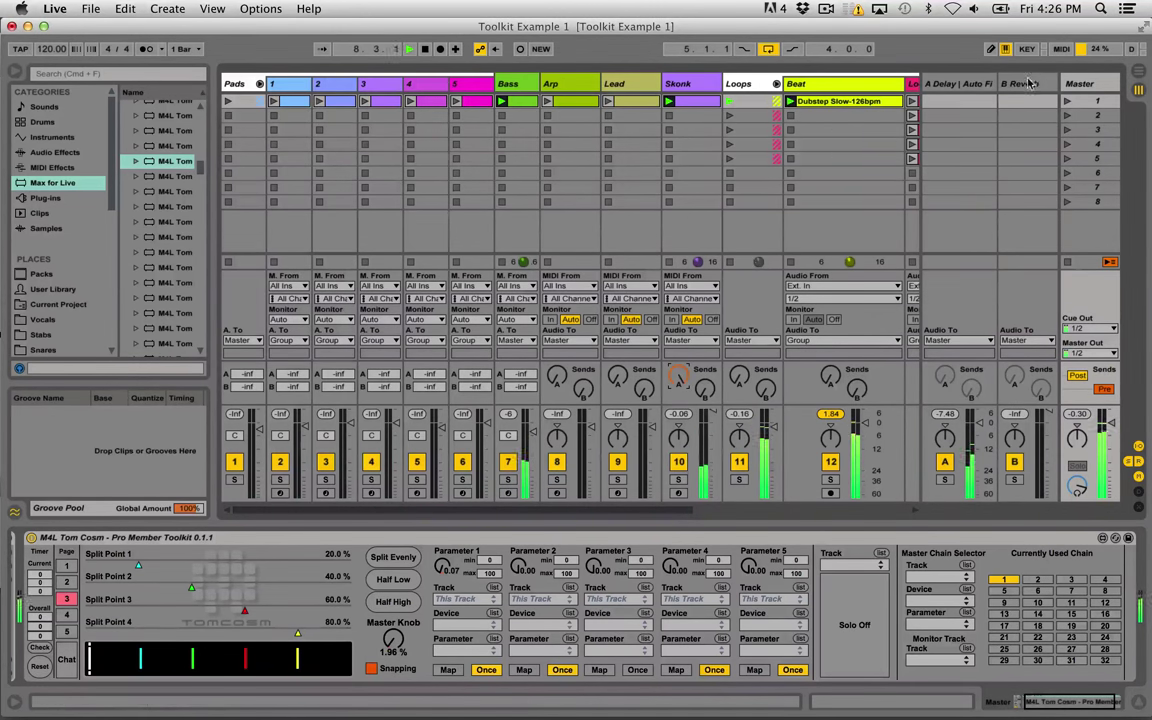
Examine the effect chain on return track A: Delay, Auto Filter, Reverb, Auto Pan and the last effect after it.
click(929, 83)
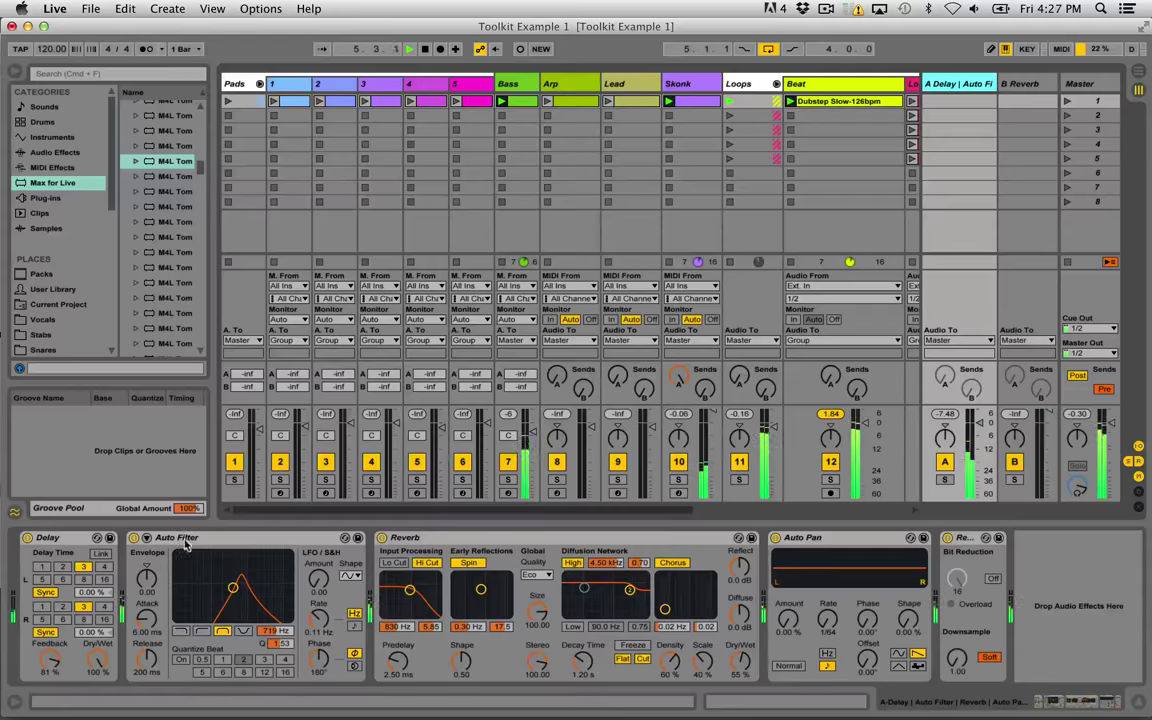
click(40, 540)
click(241, 614)
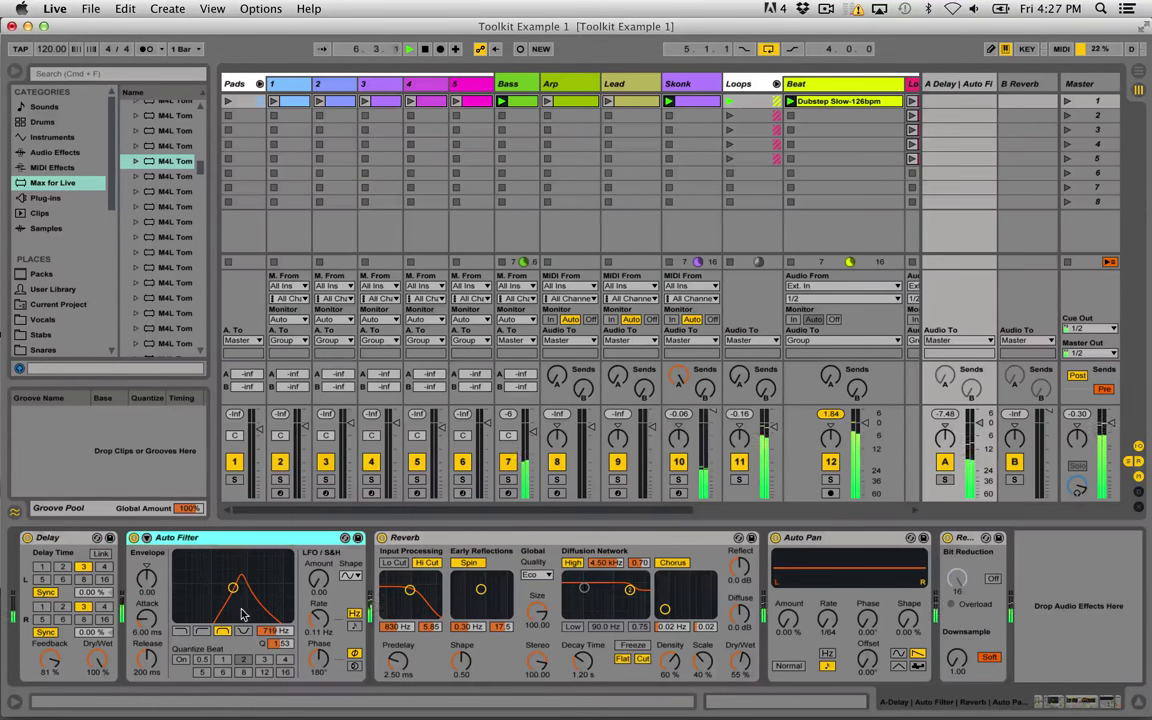
click(487, 543)
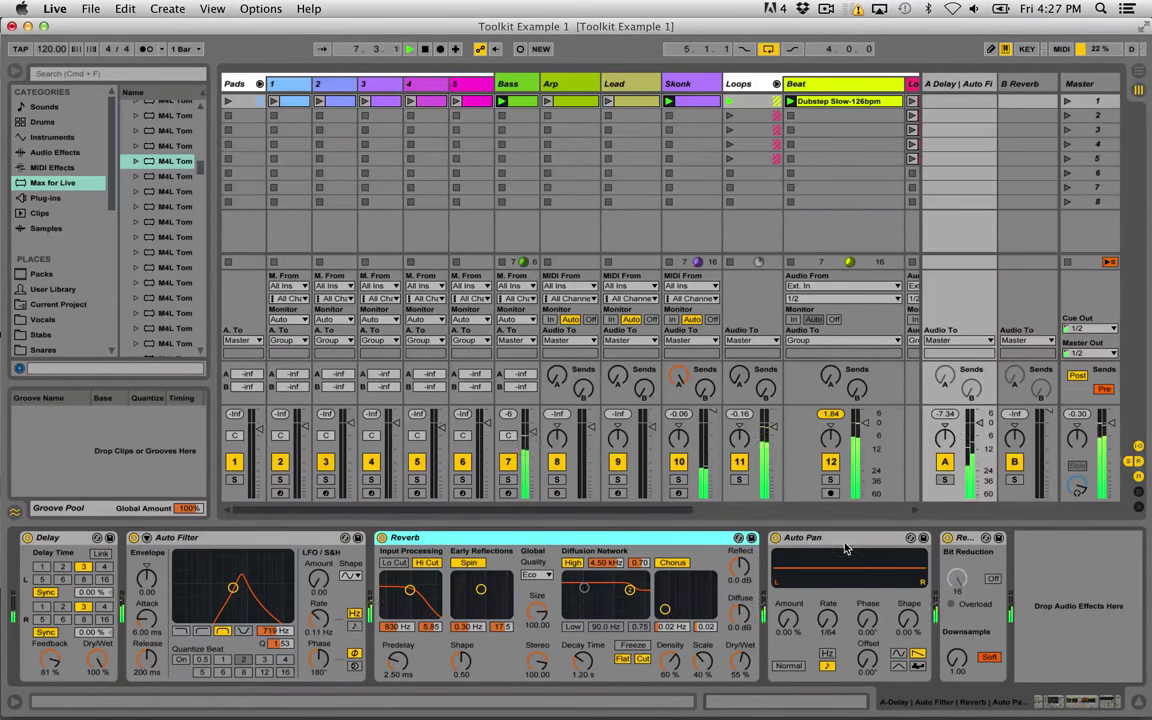
click(845, 543)
click(983, 541)
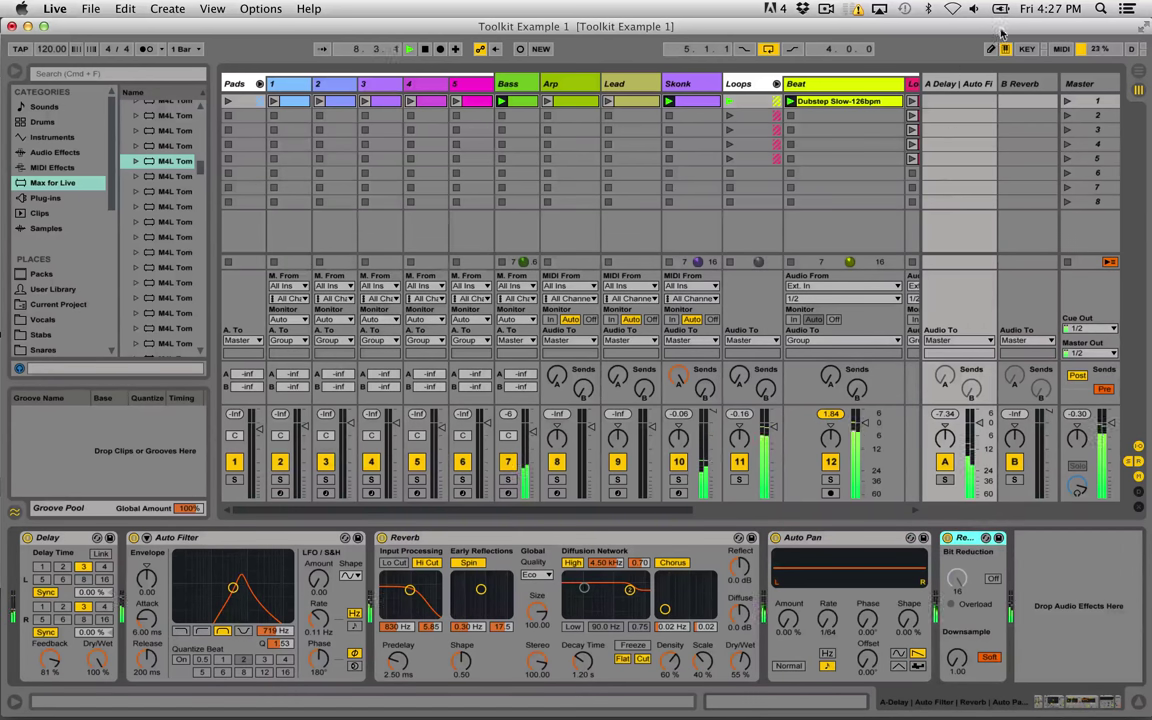
Map the Master toolkit's Parameter 1 to the Auto Filter's Frequency on return track A and return to the Master track.
click(1082, 85)
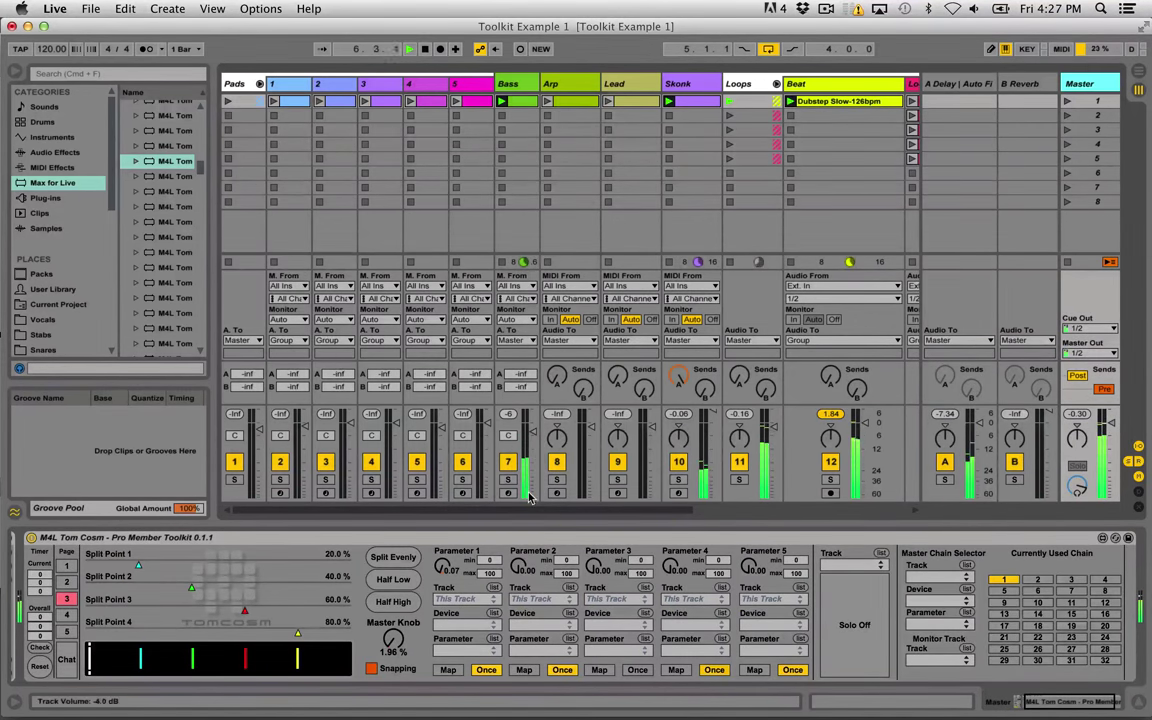
click(449, 670)
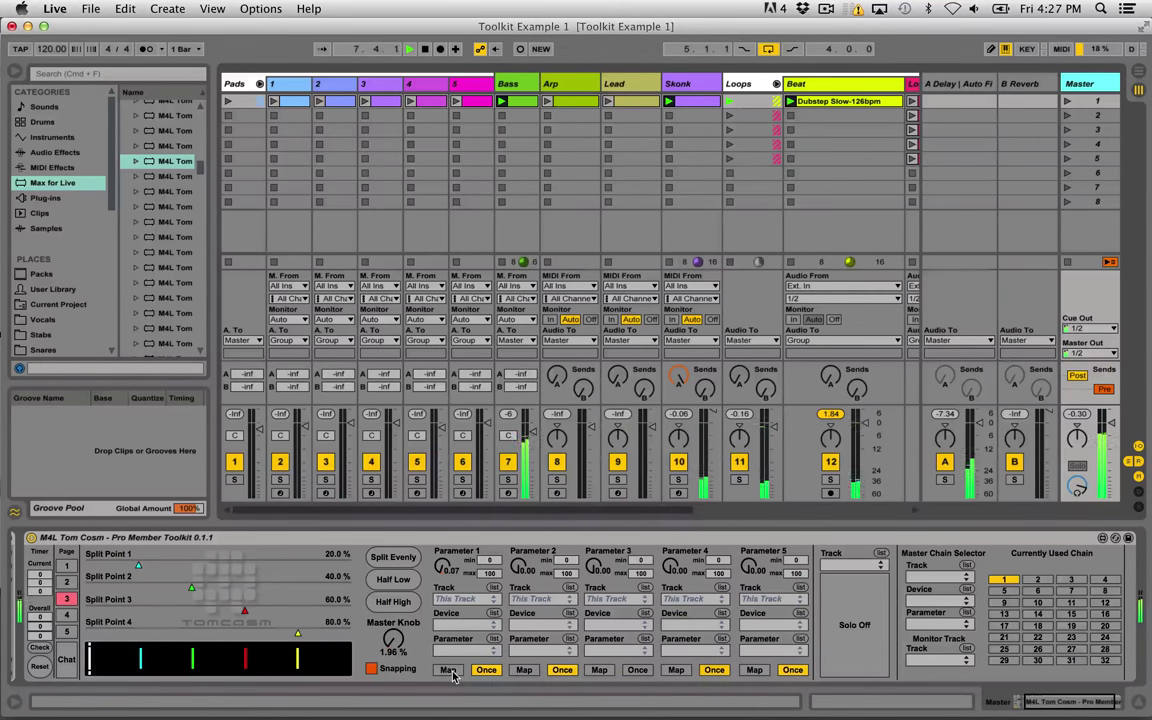
click(957, 86)
click(270, 632)
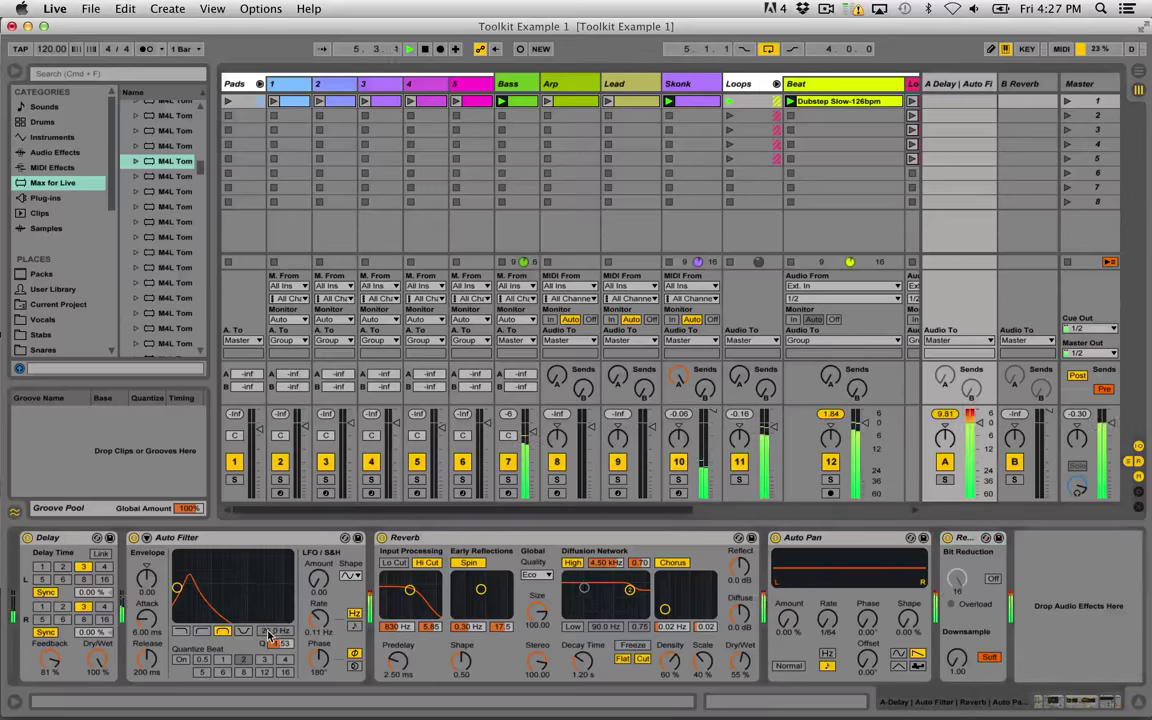
click(1070, 84)
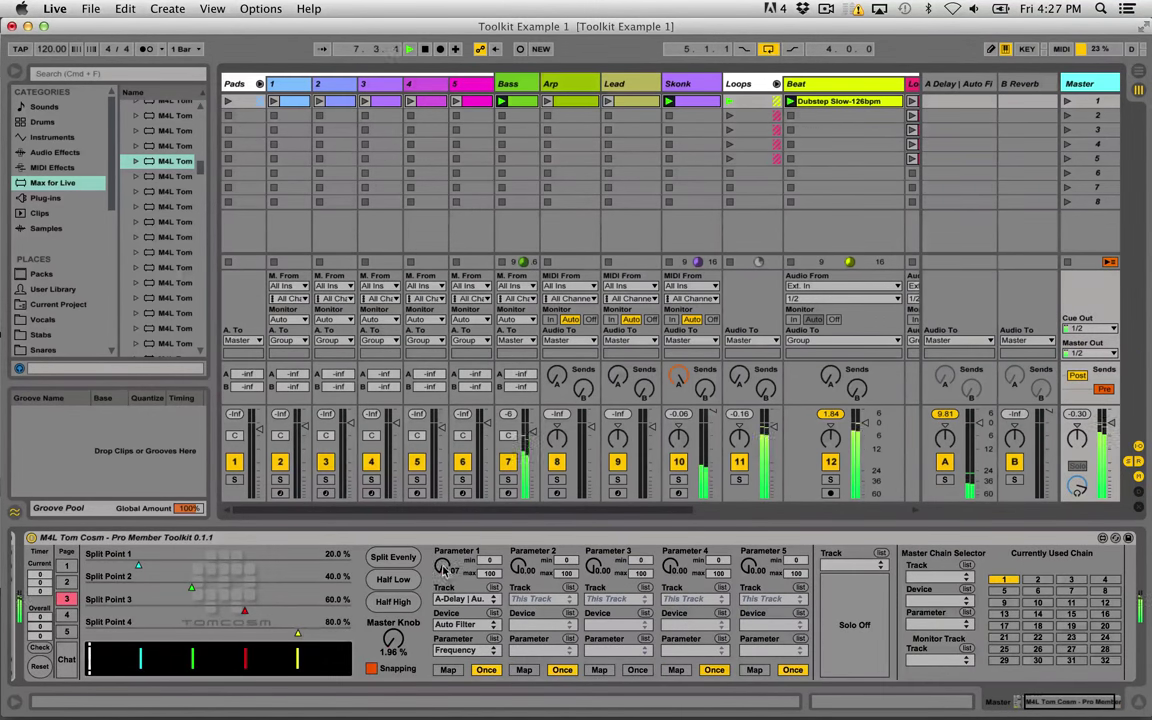
Limit Parameter 1 to a minimum of 50 and maximum of 71 while sweeping the Master Knob, ending at 16.9 %.
mouse_move(400, 623)
mouse_down()
mouse_move(400, 588)
mouse_move(400, 598)
mouse_up()
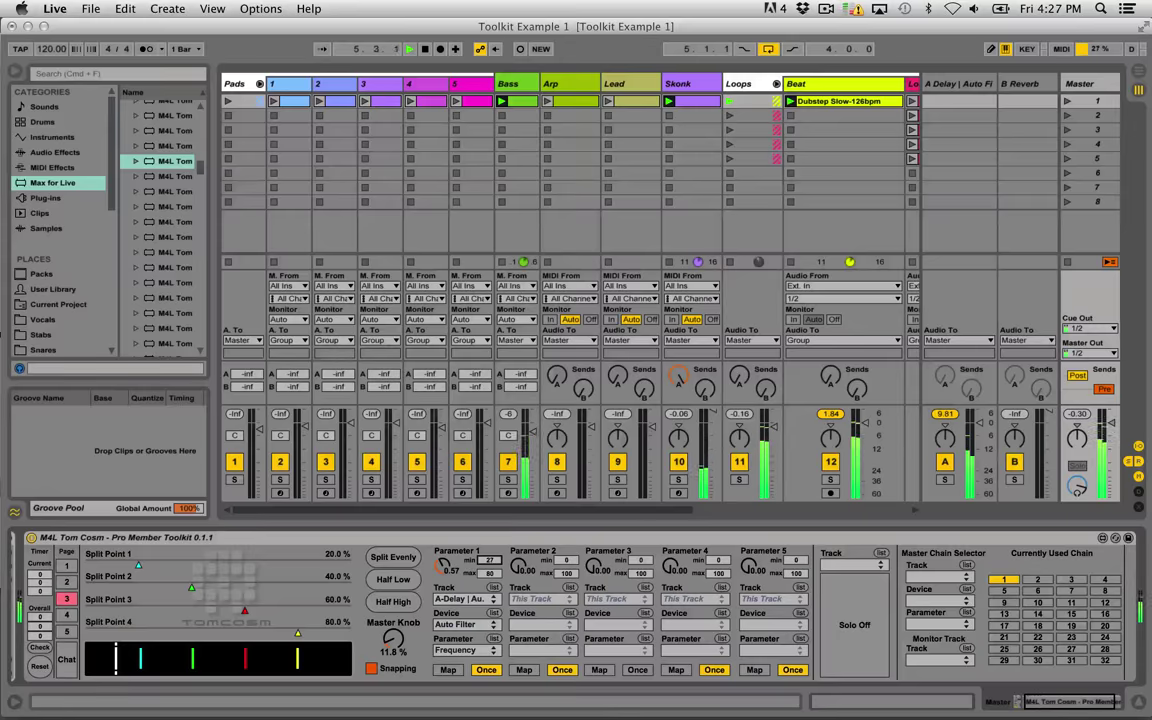
drag(395, 645, 395, 662)
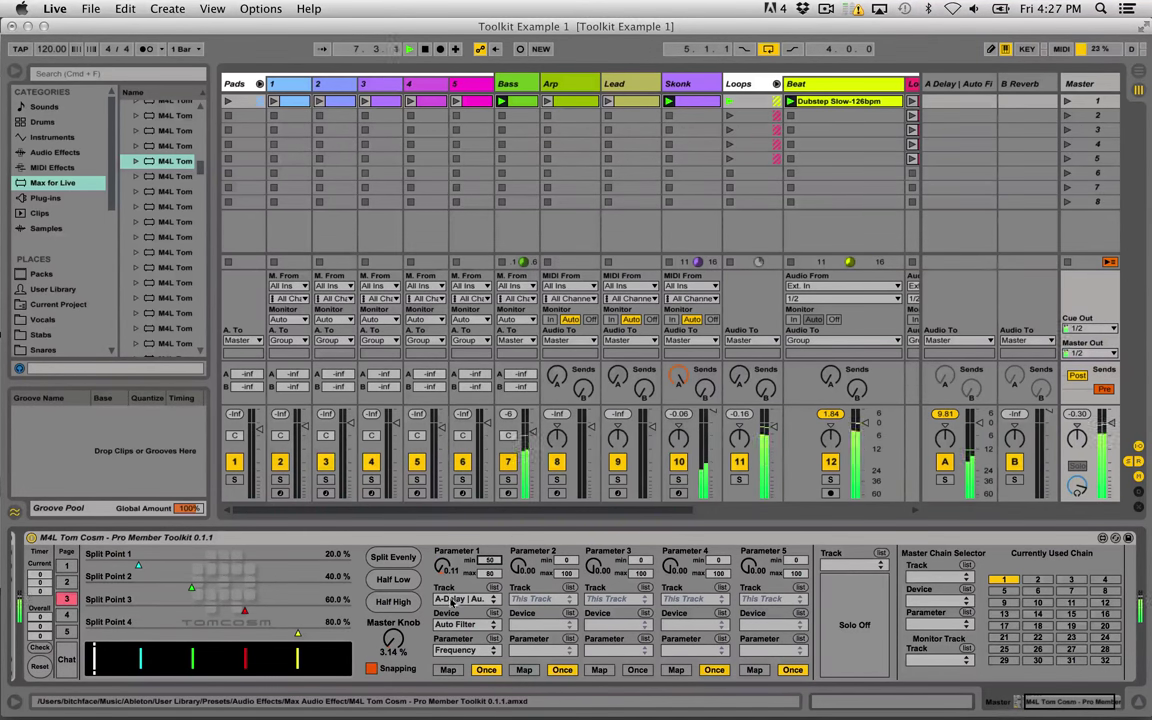
drag(393, 642, 395, 630)
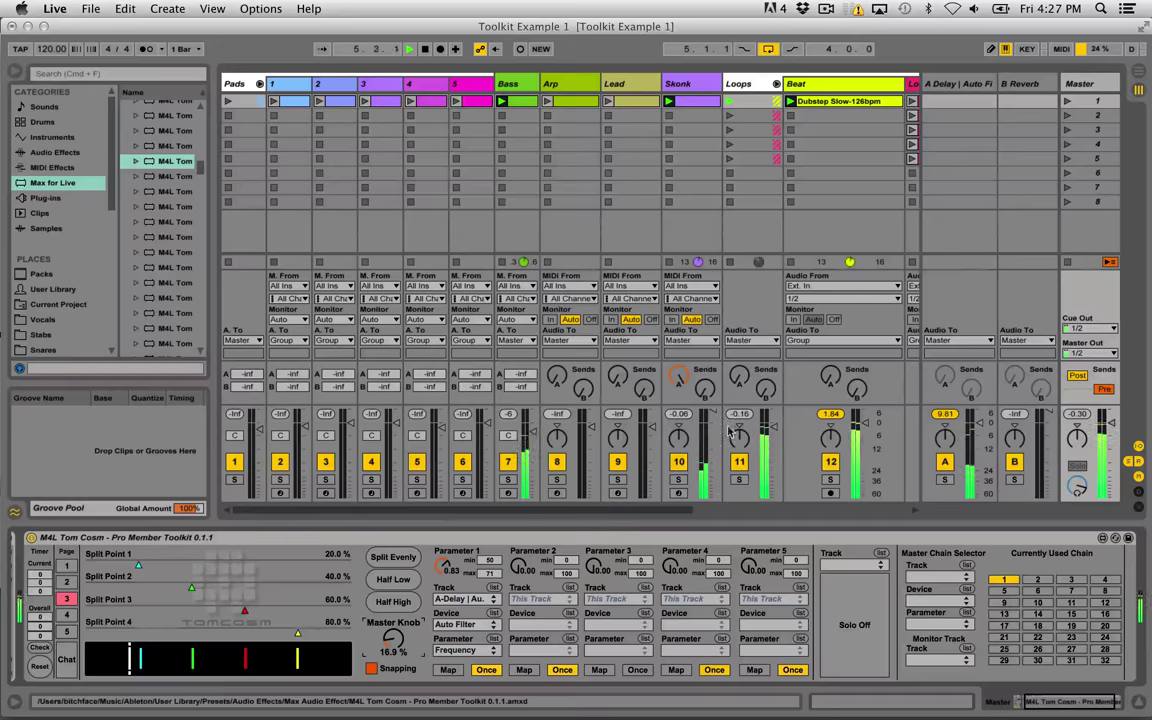
Map Parameter 2 to the Reverb's DecayTime on return track A and raise the Master Knob to 38.0 %.
click(522, 670)
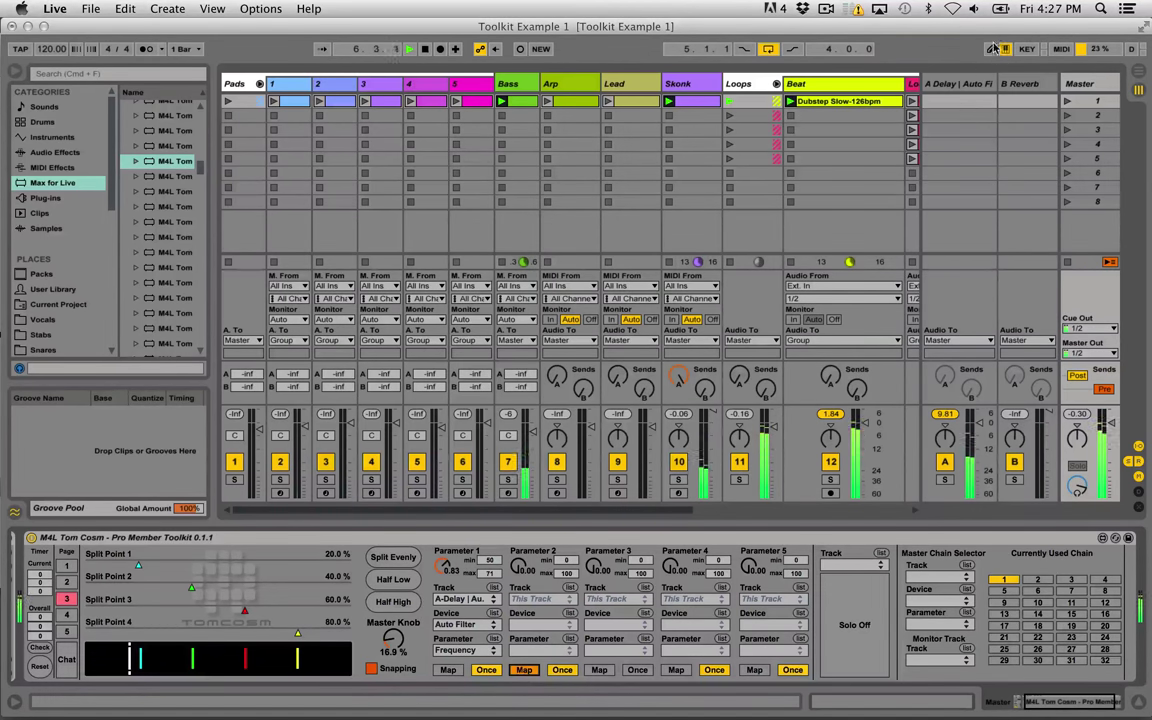
click(960, 83)
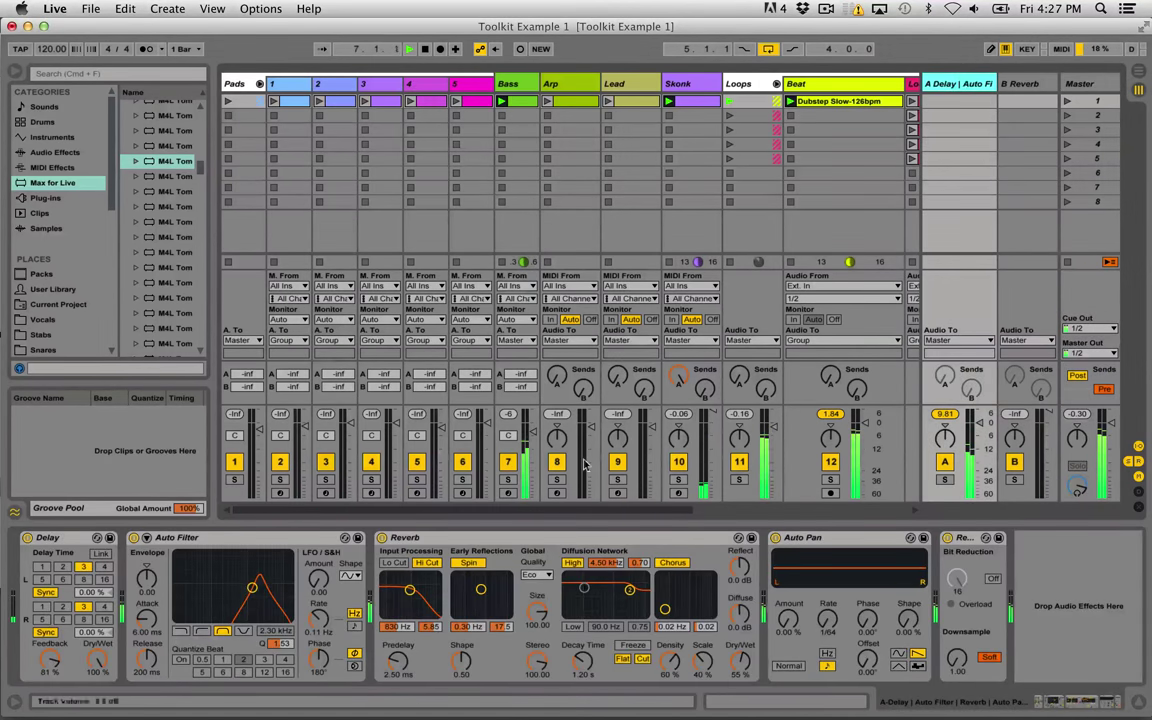
click(583, 662)
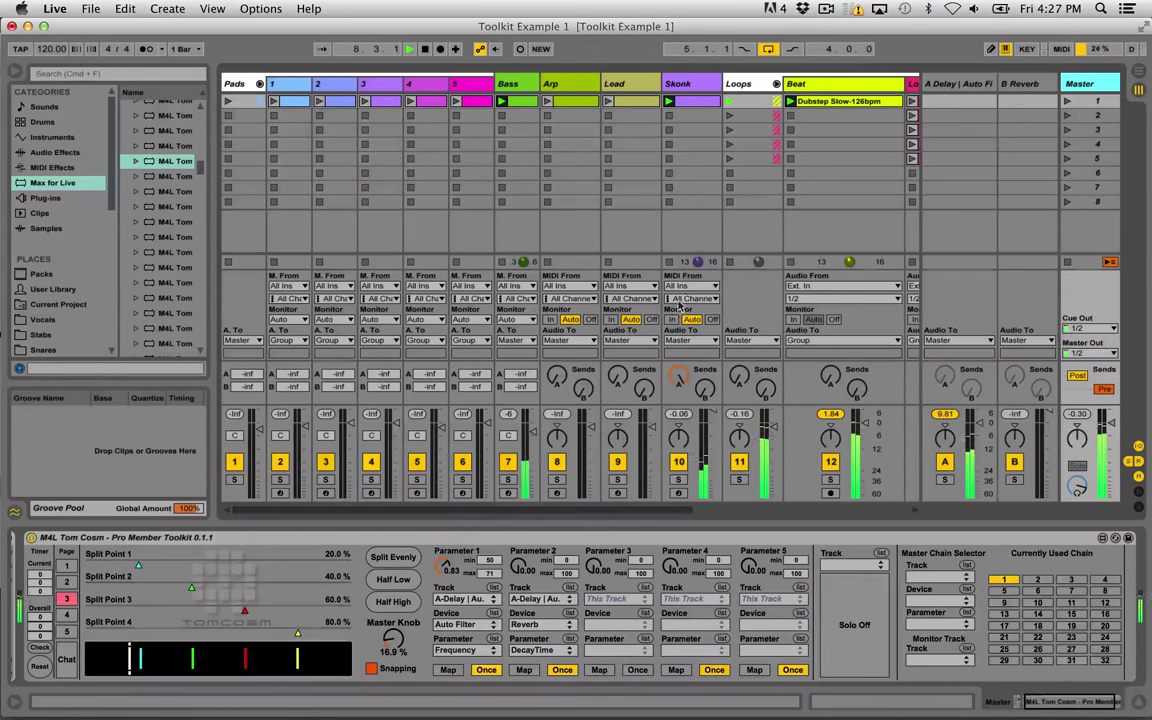
mouse_move(395, 639)
mouse_down()
mouse_move(395, 658)
mouse_move(410, 603)
mouse_up()
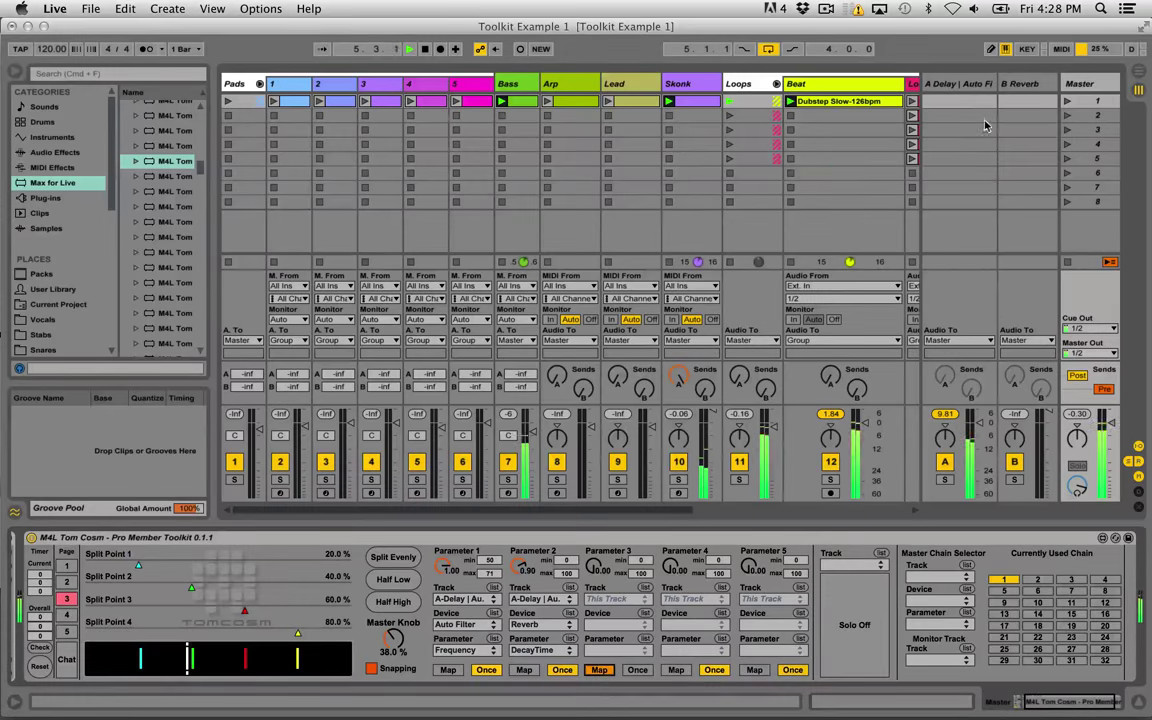
Map Parameter 3 to the Auto Pan's Amount on return track A and raise the Master Knob to about 58.8 %.
click(962, 86)
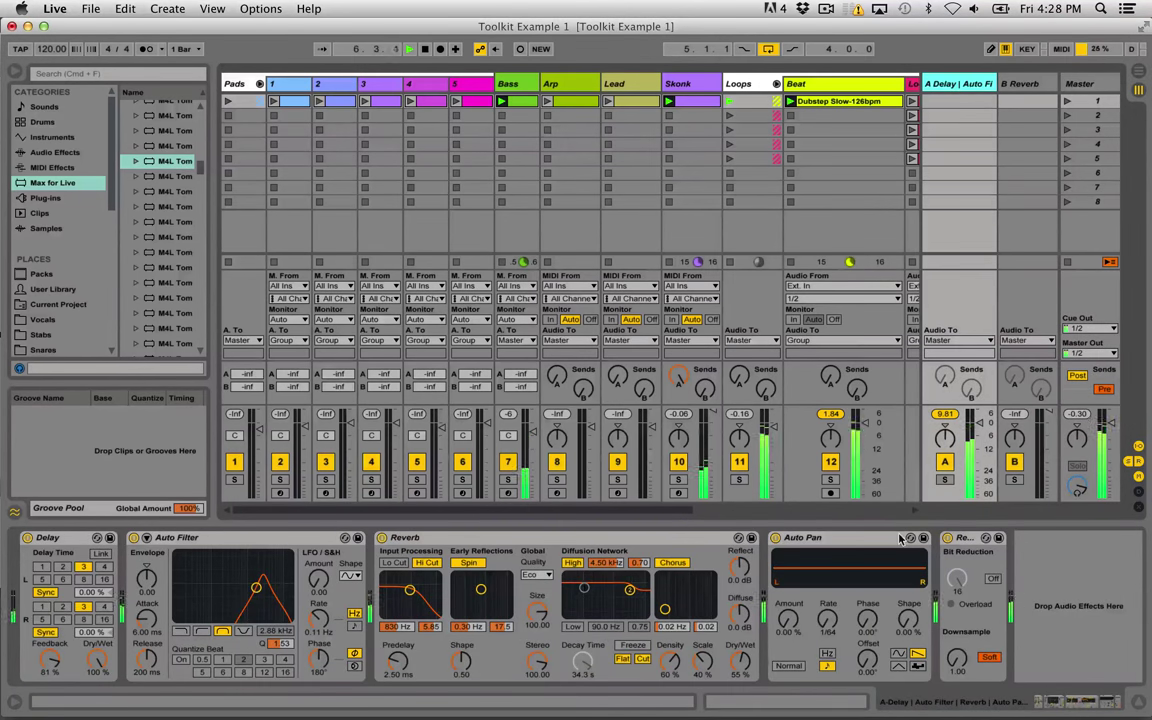
click(789, 628)
click(1080, 88)
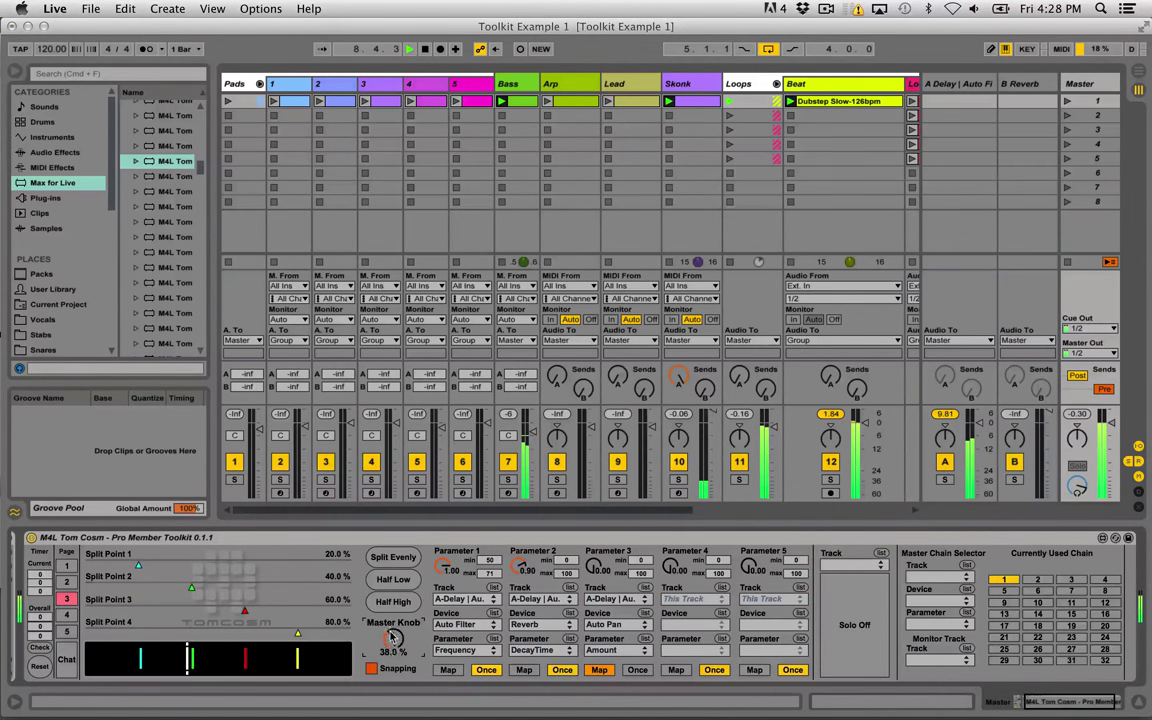
mouse_move(394, 637)
mouse_down()
mouse_move(394, 665)
mouse_move(394, 652)
mouse_up()
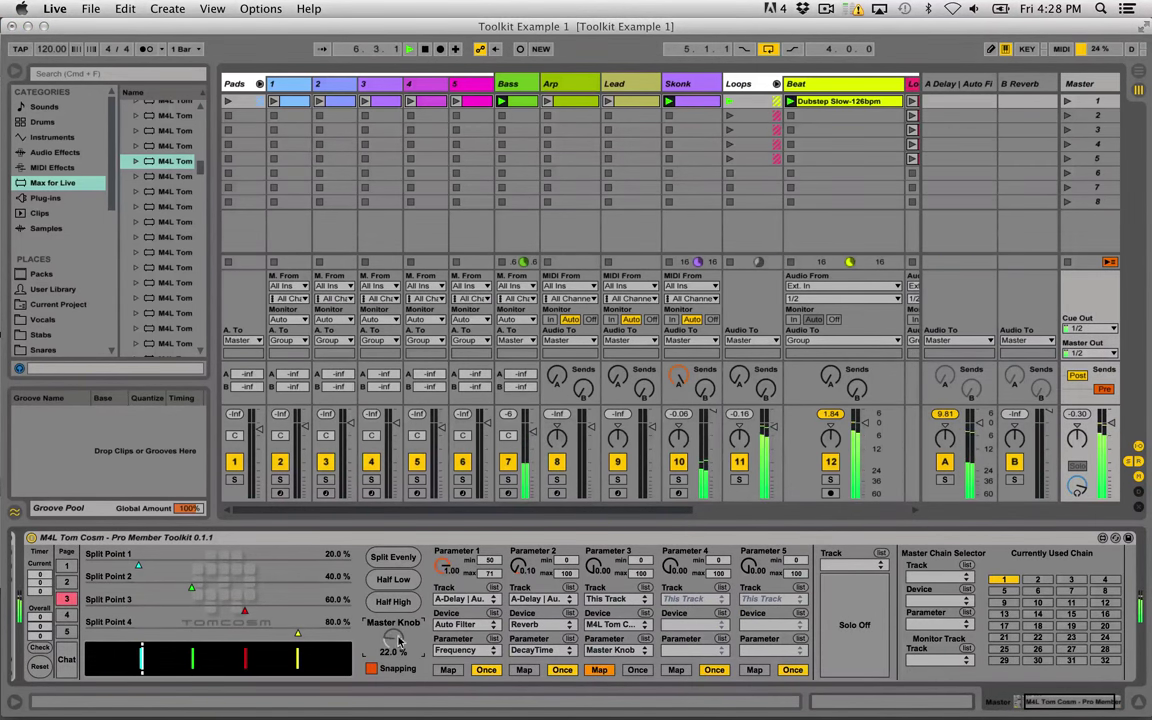
click(609, 669)
click(598, 670)
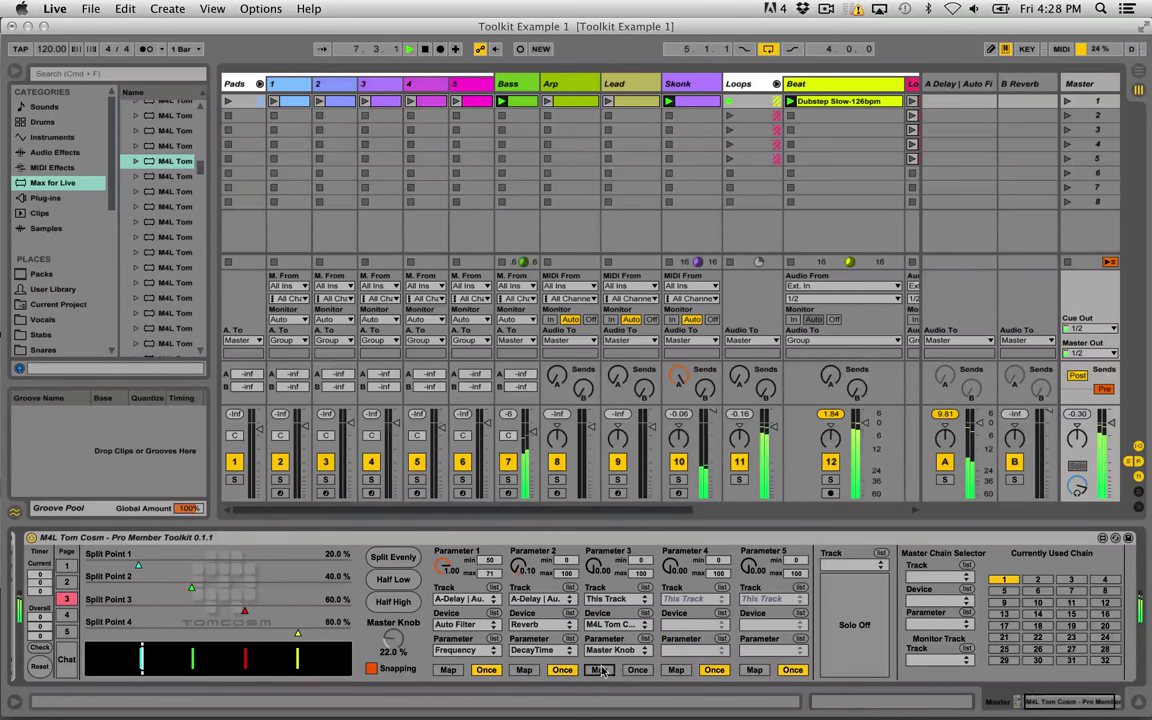
click(966, 84)
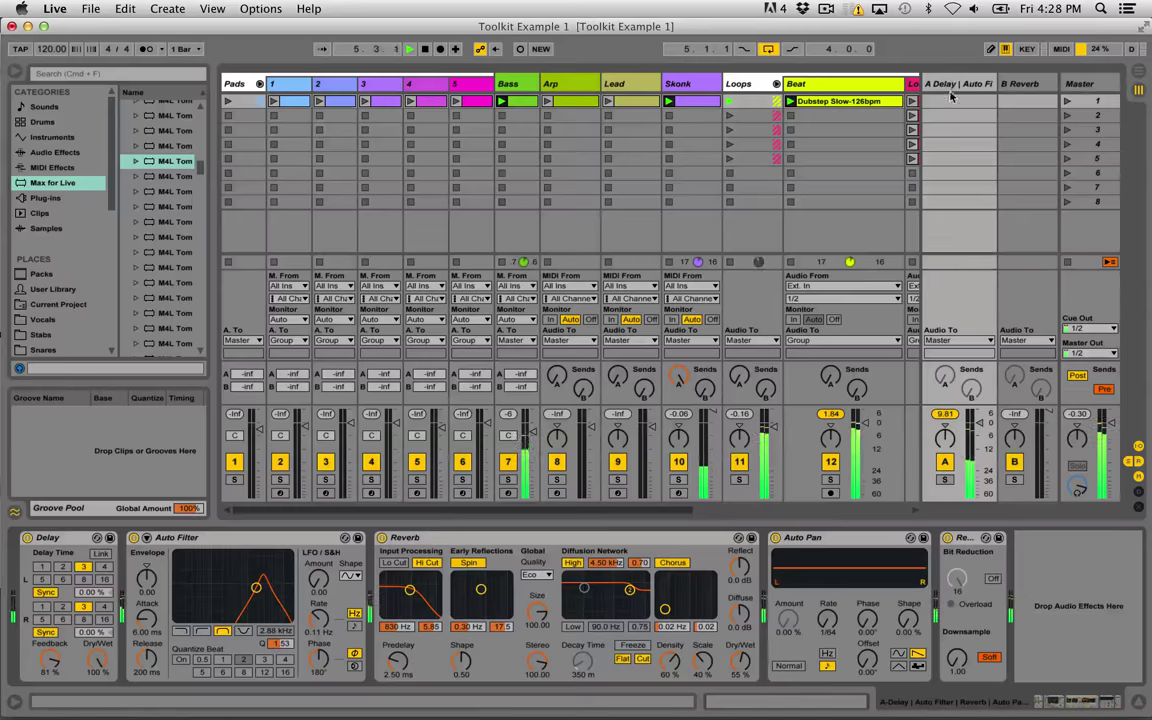
click(1095, 87)
click(599, 670)
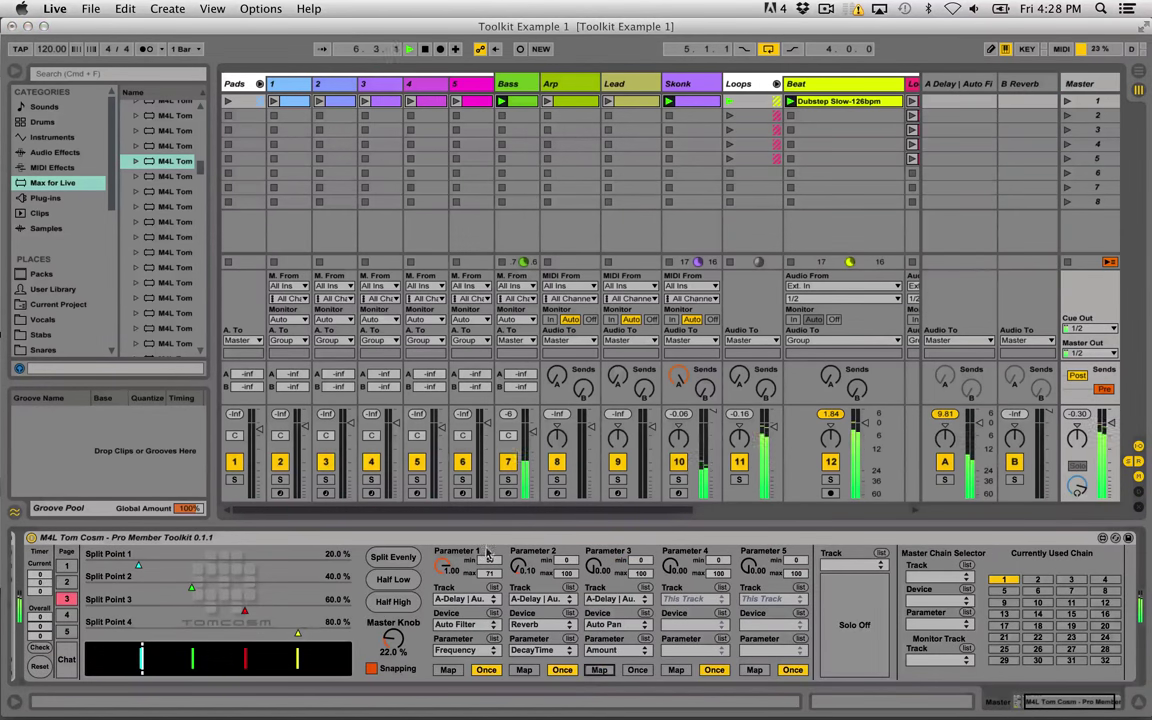
drag(385, 648, 392, 596)
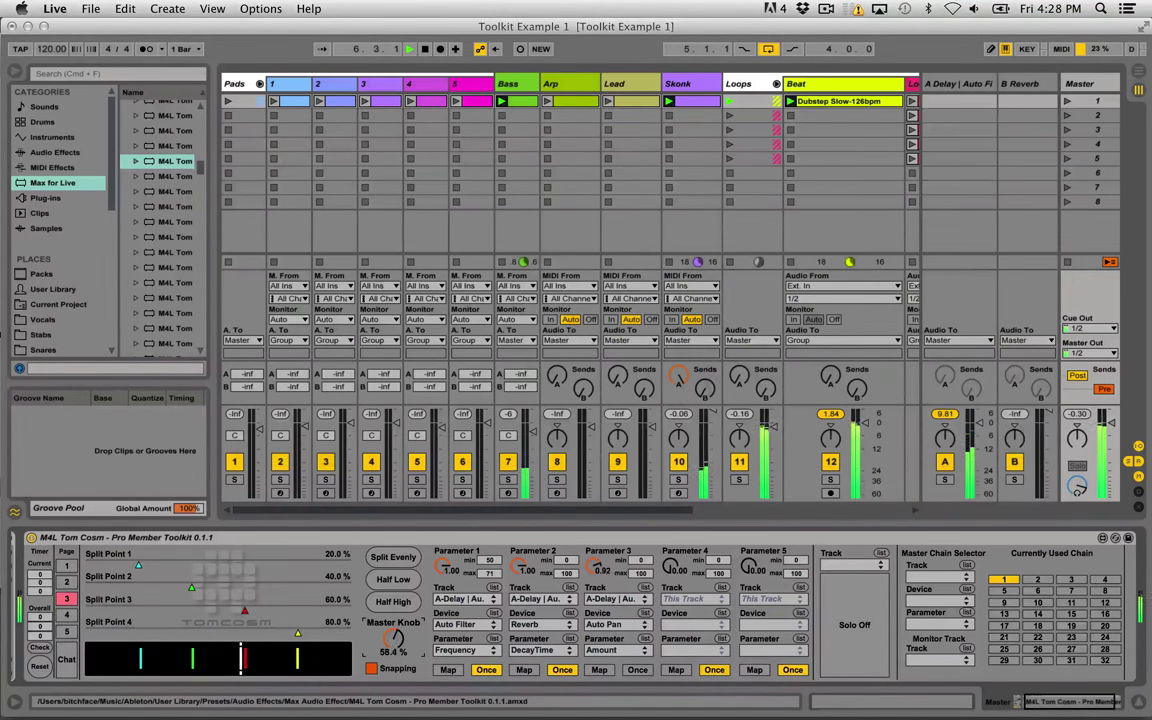
Map Parameter 4 to the Auto Pan's Sync Rate with a maximum of 60, raising the Master Knob to 79.2 %.
click(677, 670)
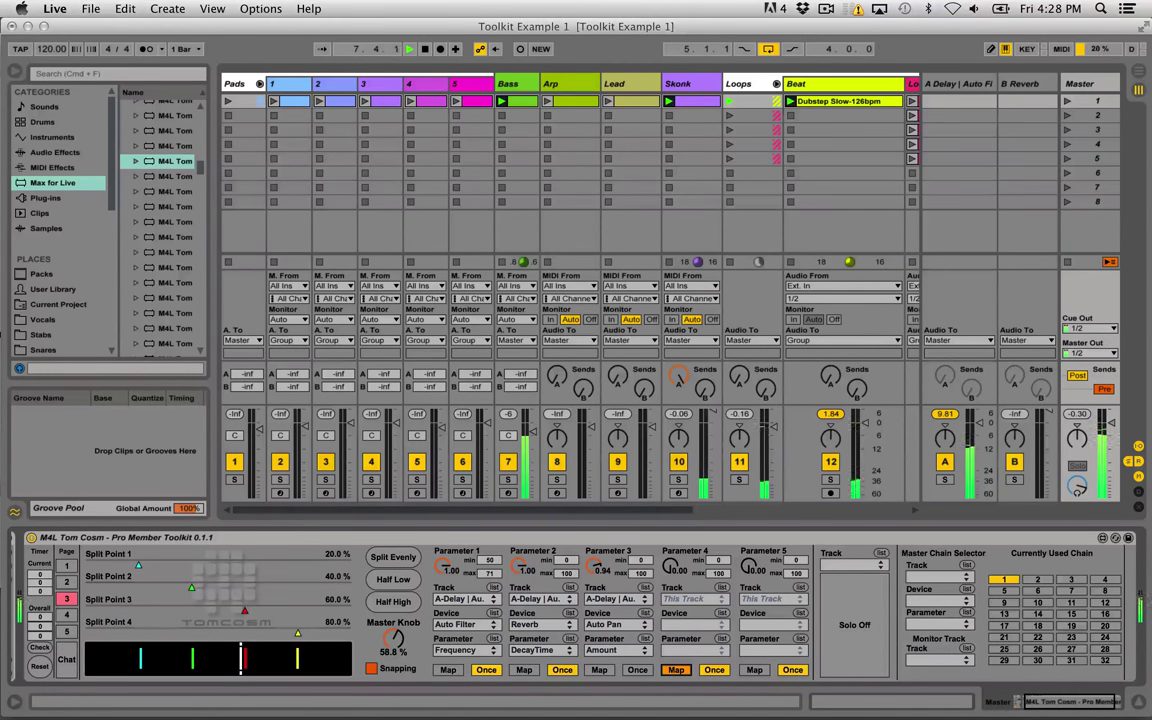
click(990, 100)
click(821, 625)
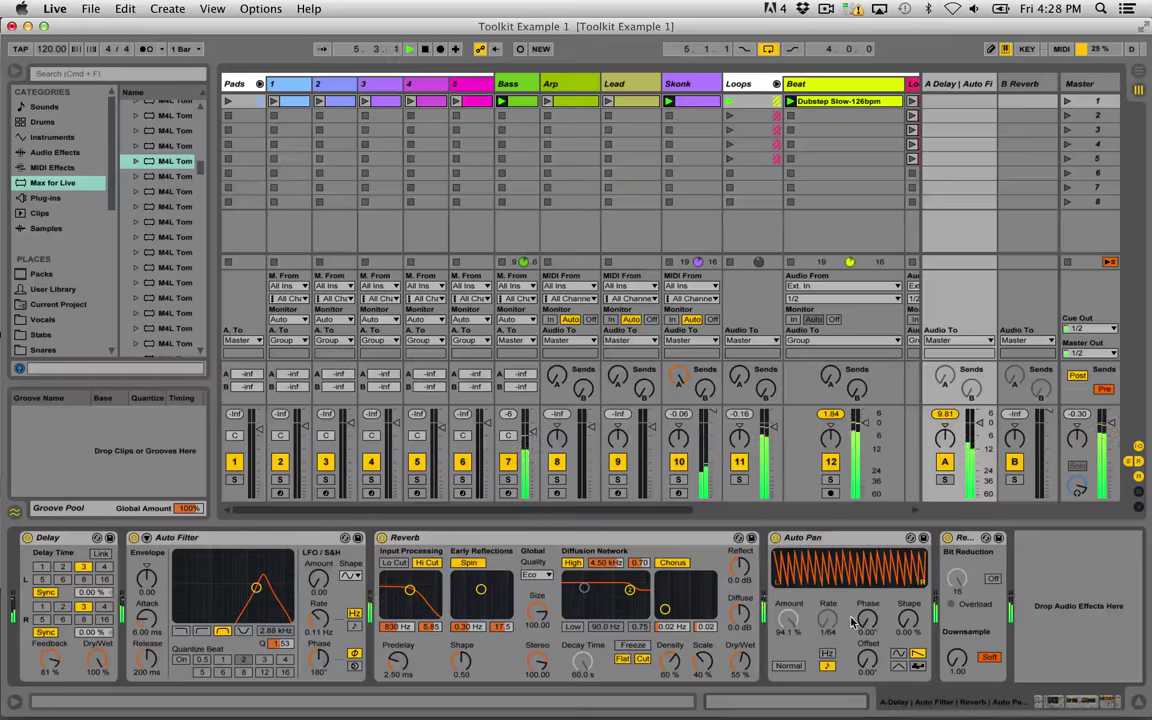
click(1083, 84)
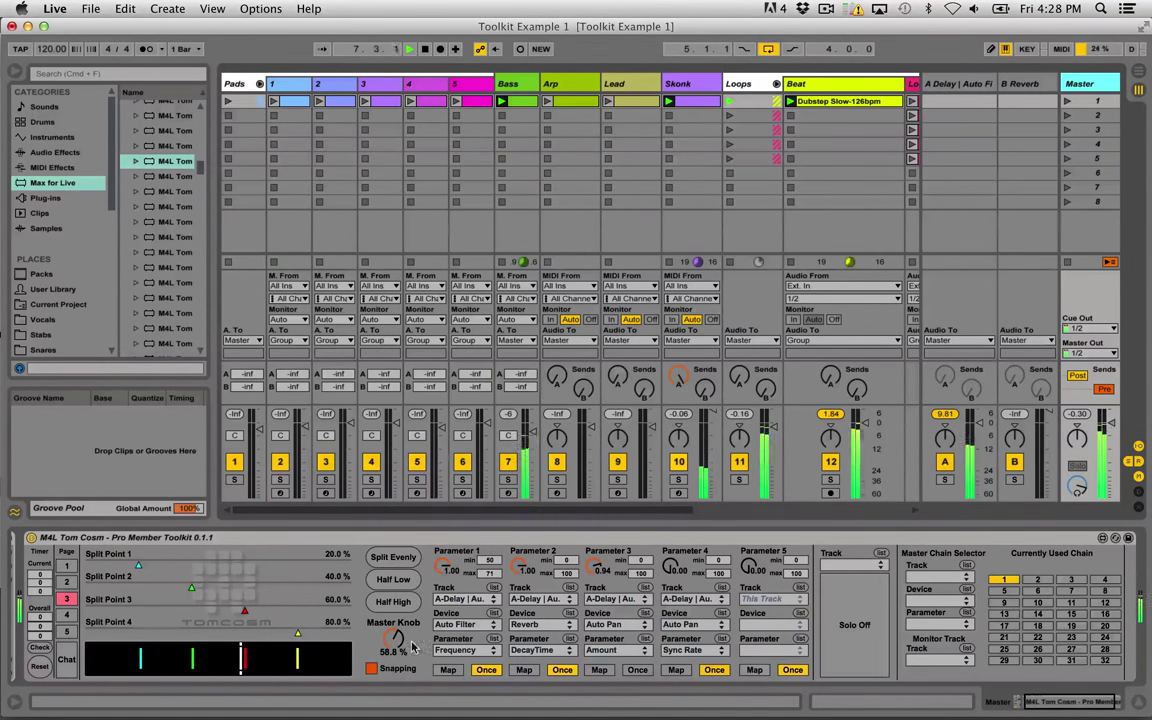
drag(395, 650, 395, 619)
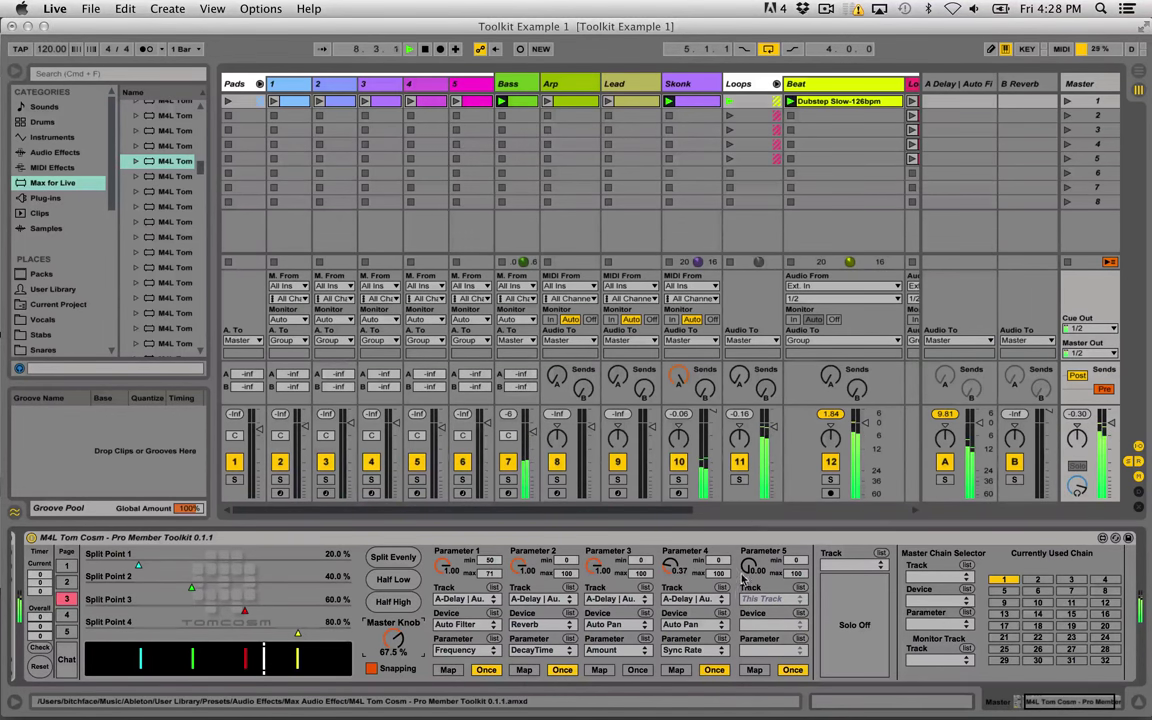
drag(720, 573, 720, 579)
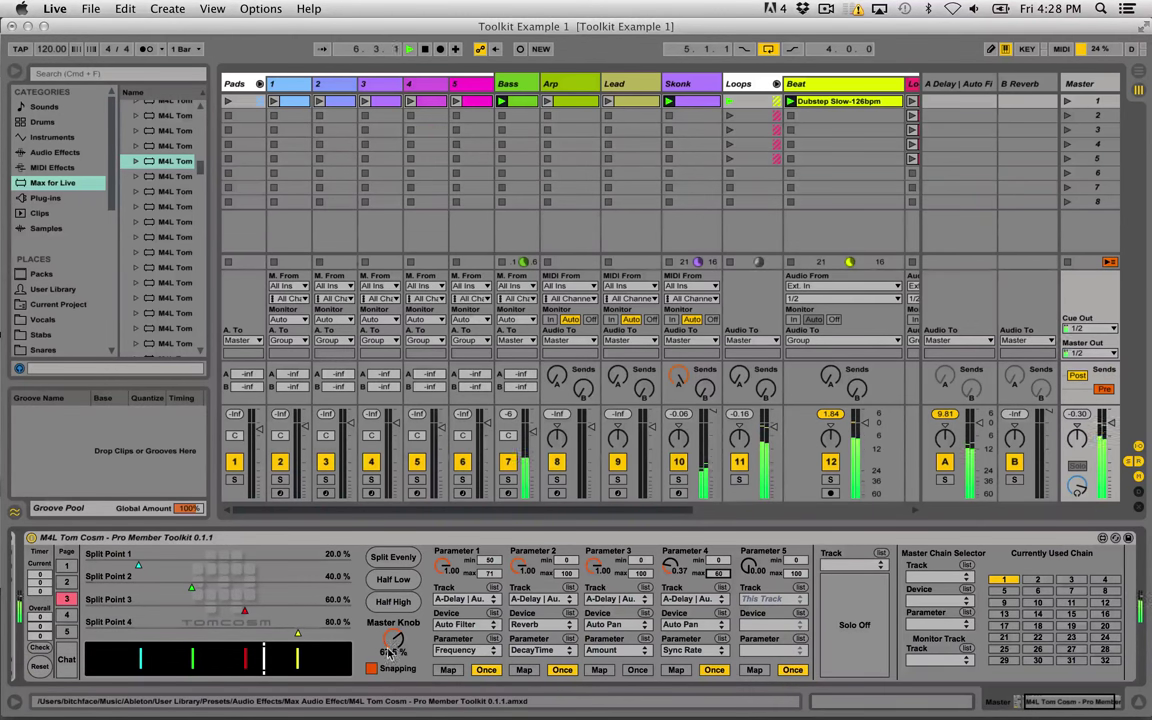
drag(393, 638, 393, 630)
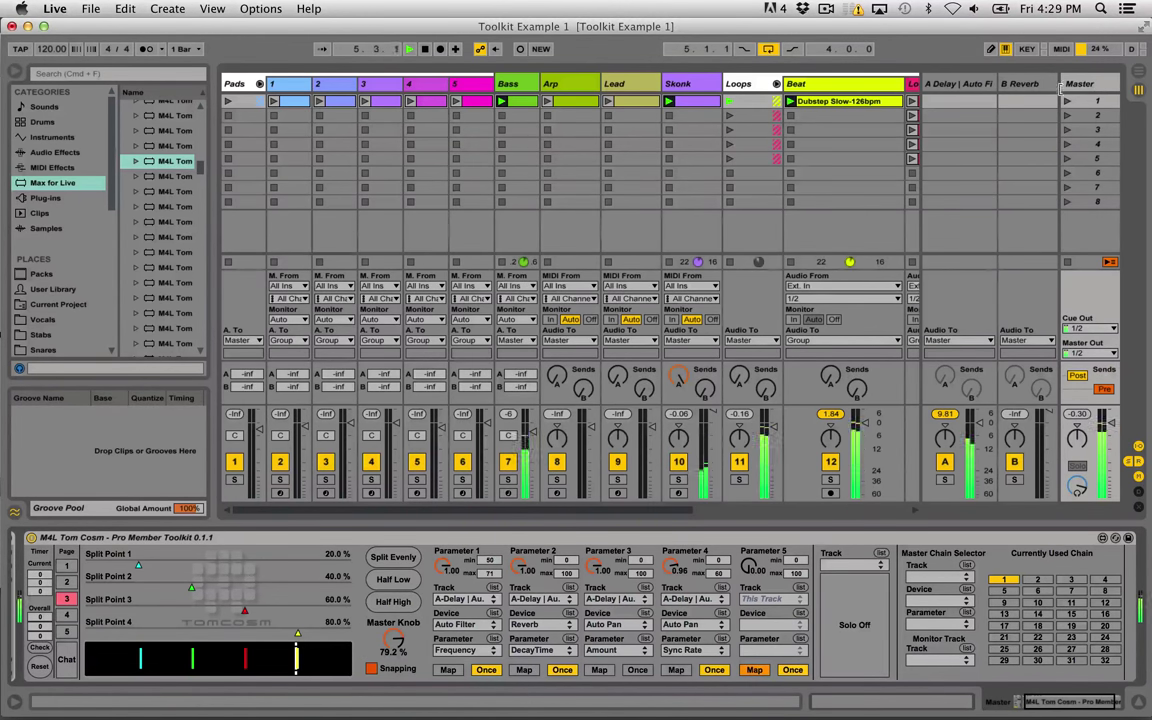
Map Parameter 5 to the Redux's Sample Soft with a maximum of 14 and raise the Master Knob to 94.5 %.
click(992, 96)
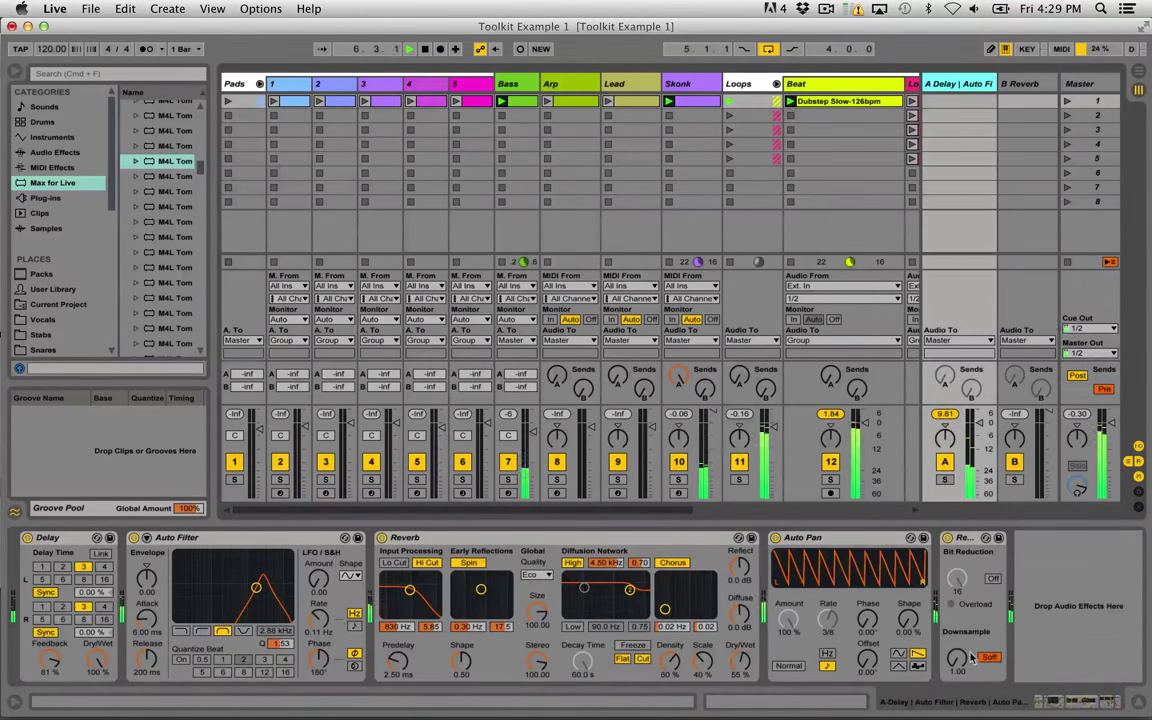
click(1107, 120)
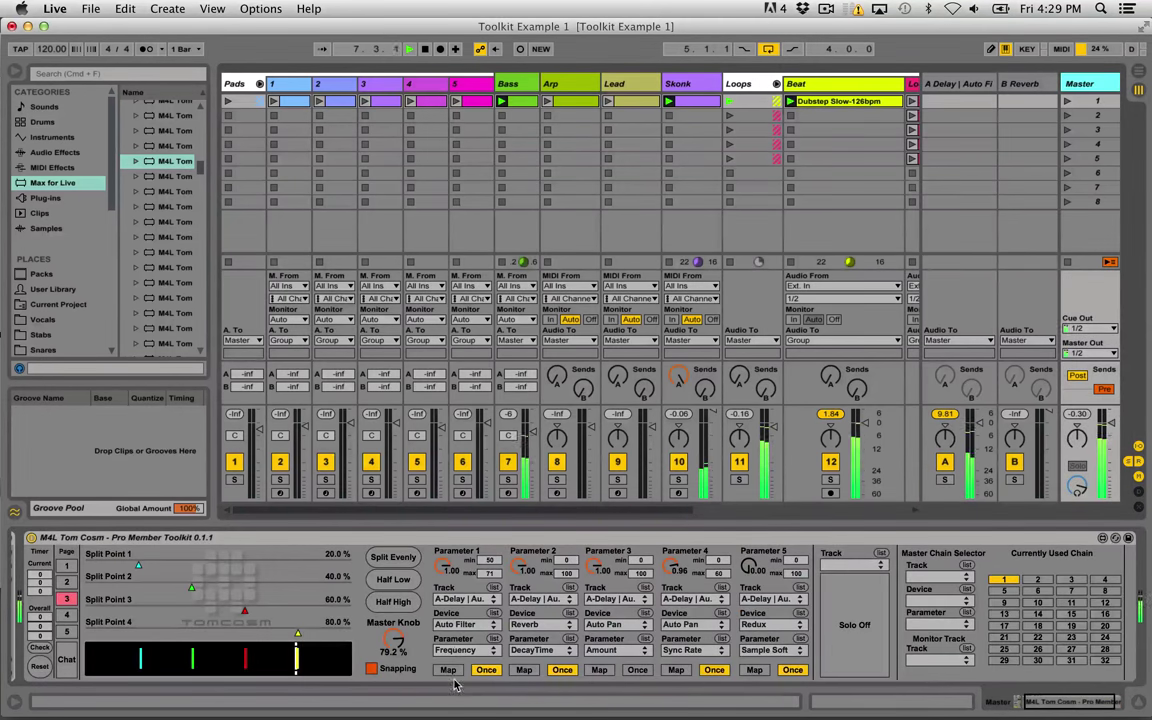
drag(397, 645, 397, 629)
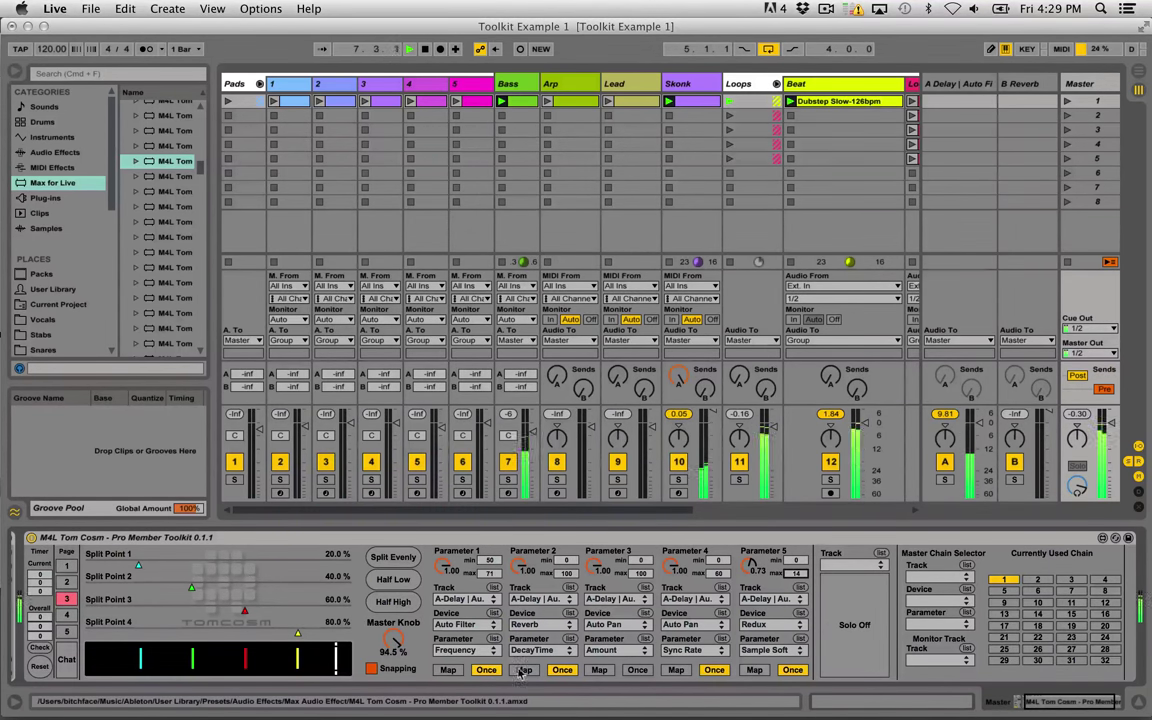
Sweep the Master Knob down to 0.39 % and back up, ending at 13.3 %.
drag(397, 641, 397, 715)
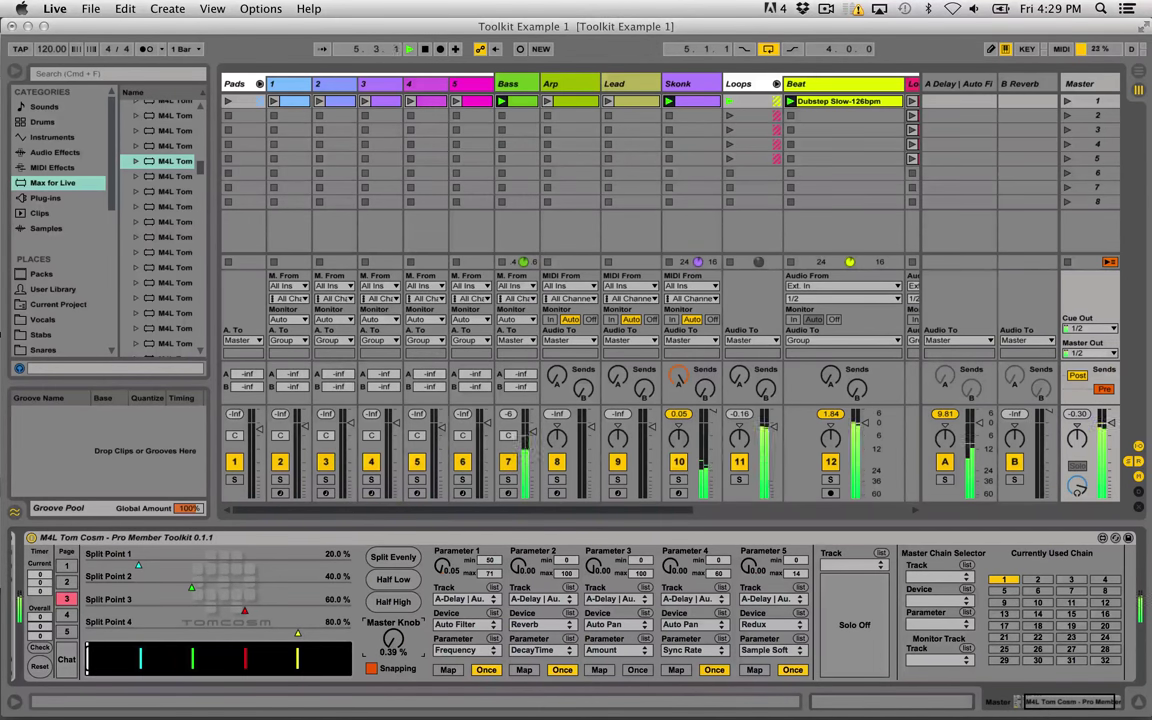
mouse_move(397, 641)
mouse_down()
mouse_move(395, 583)
mouse_move(395, 625)
mouse_up()
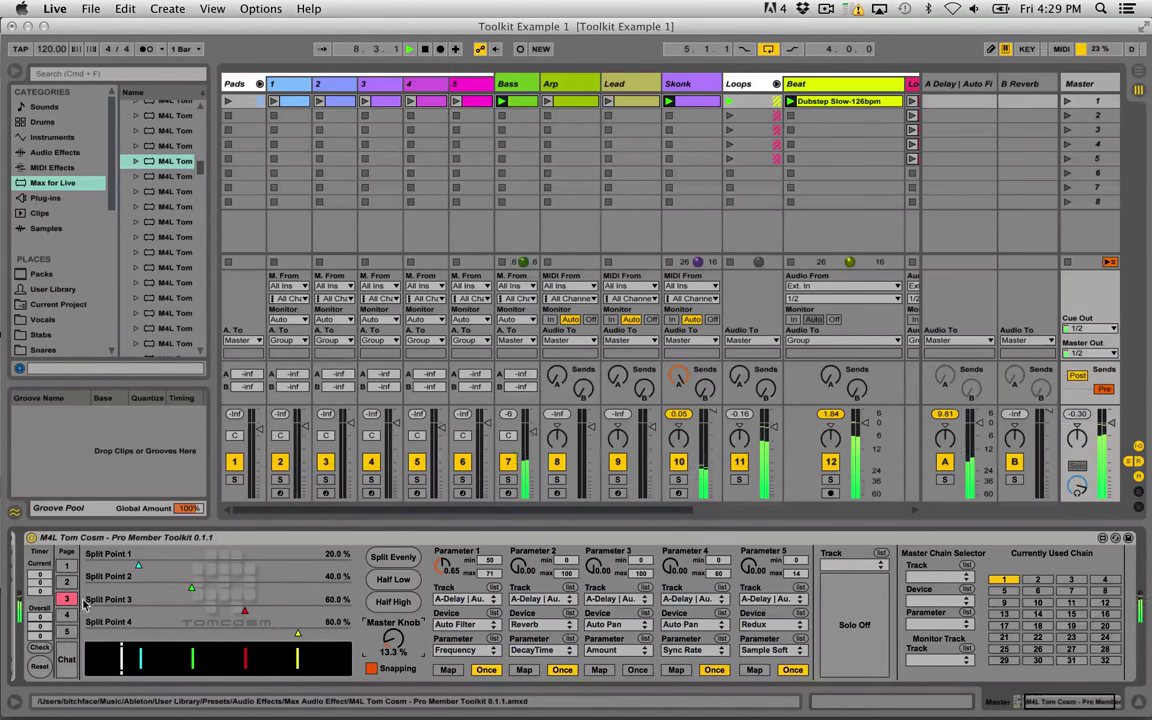
mouse_move(470, 563)
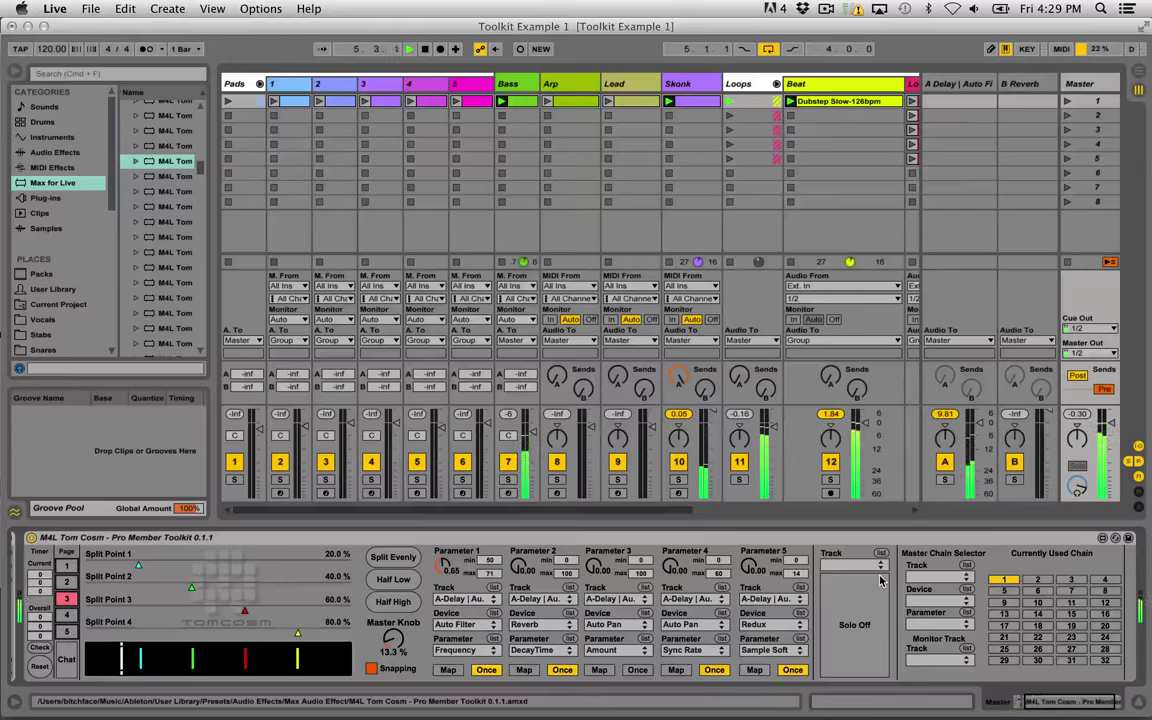
In the Arrangement View, load the track list of the toolkit's solo control and switch Solo on and off.
key(Tab)
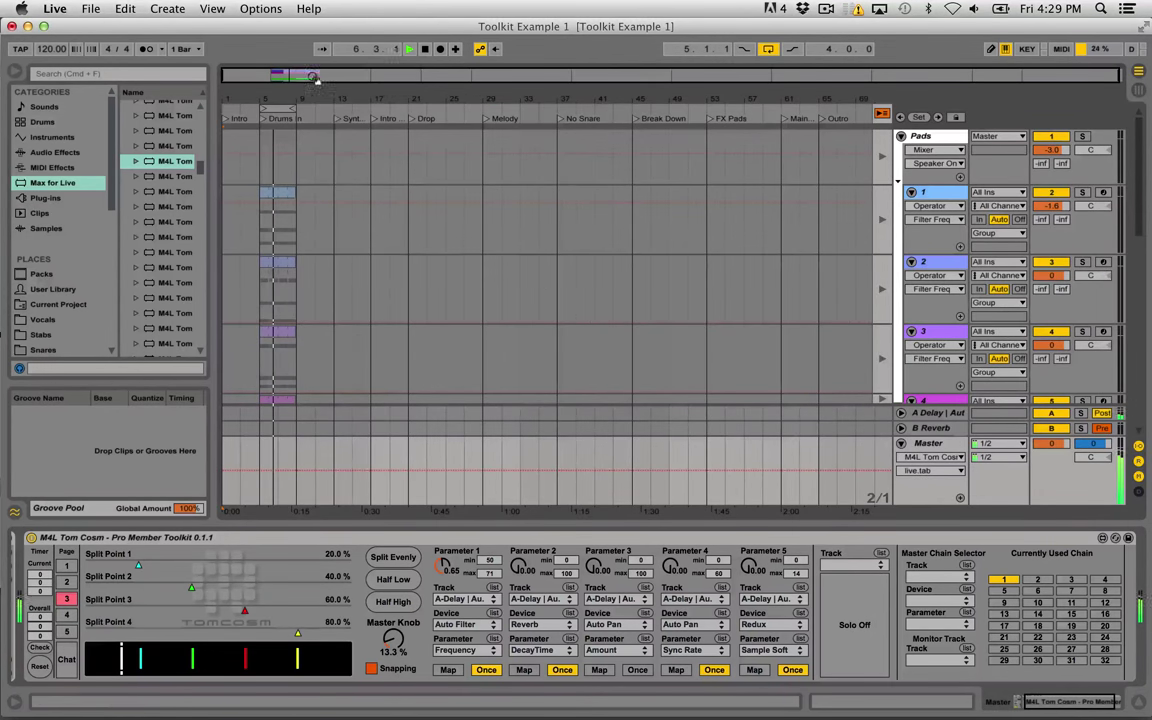
drag(314, 77, 365, 260)
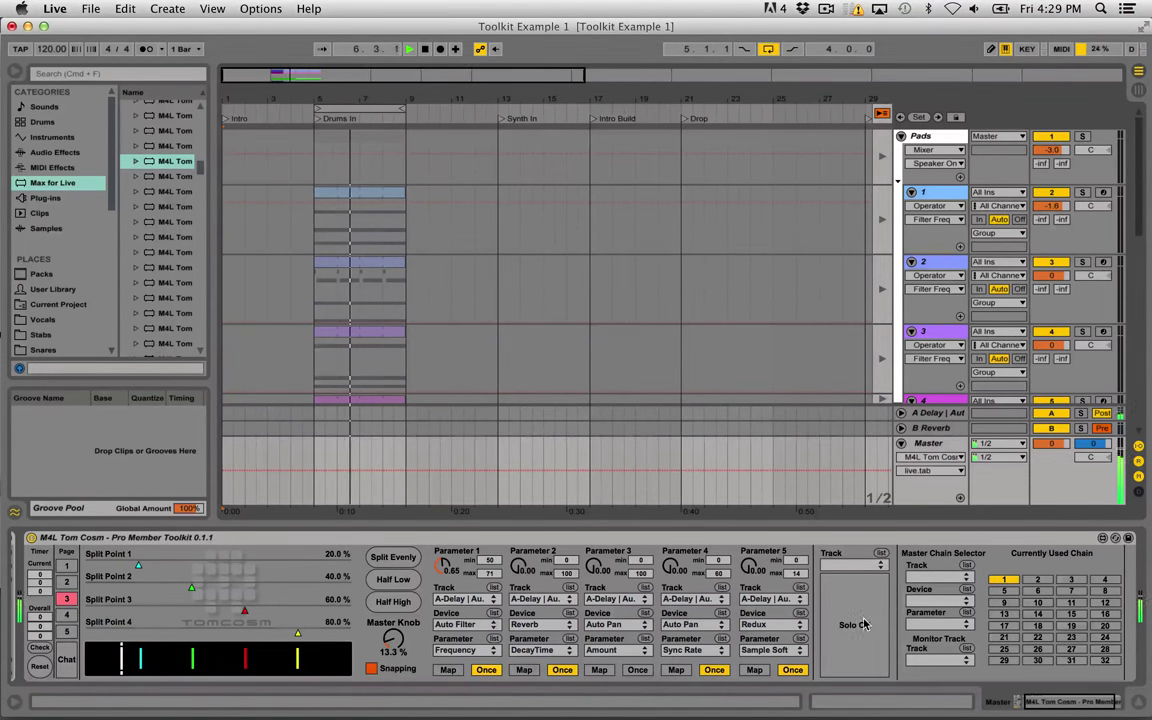
click(882, 556)
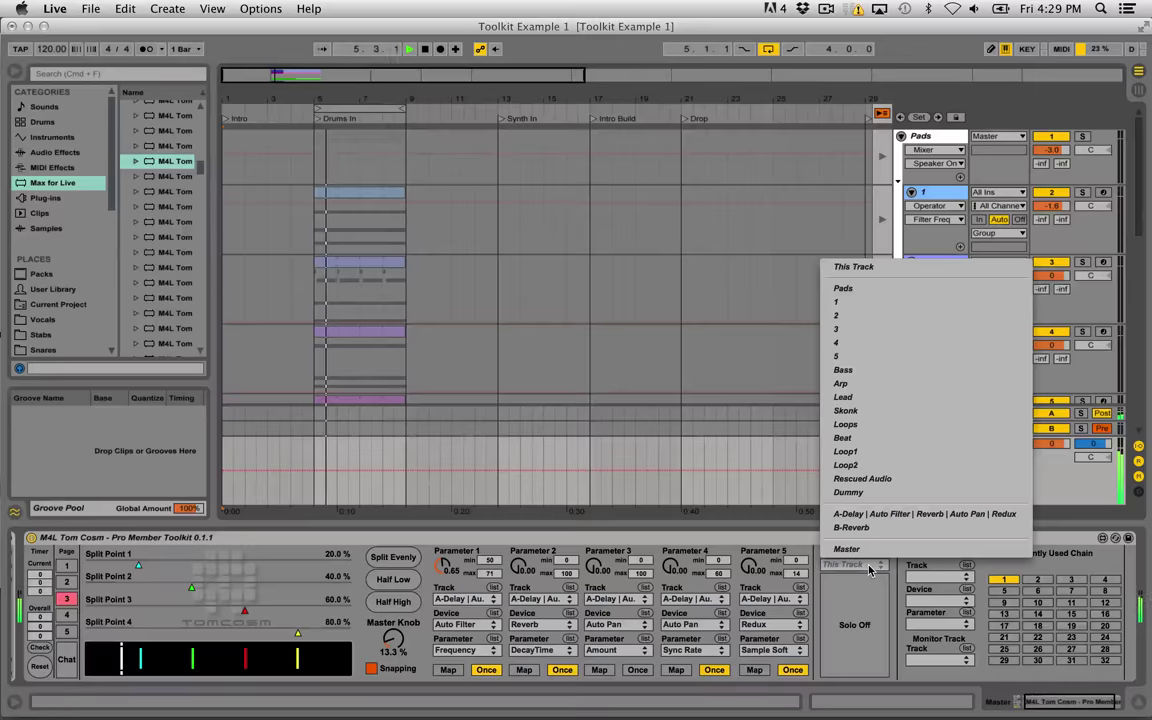
click(884, 586)
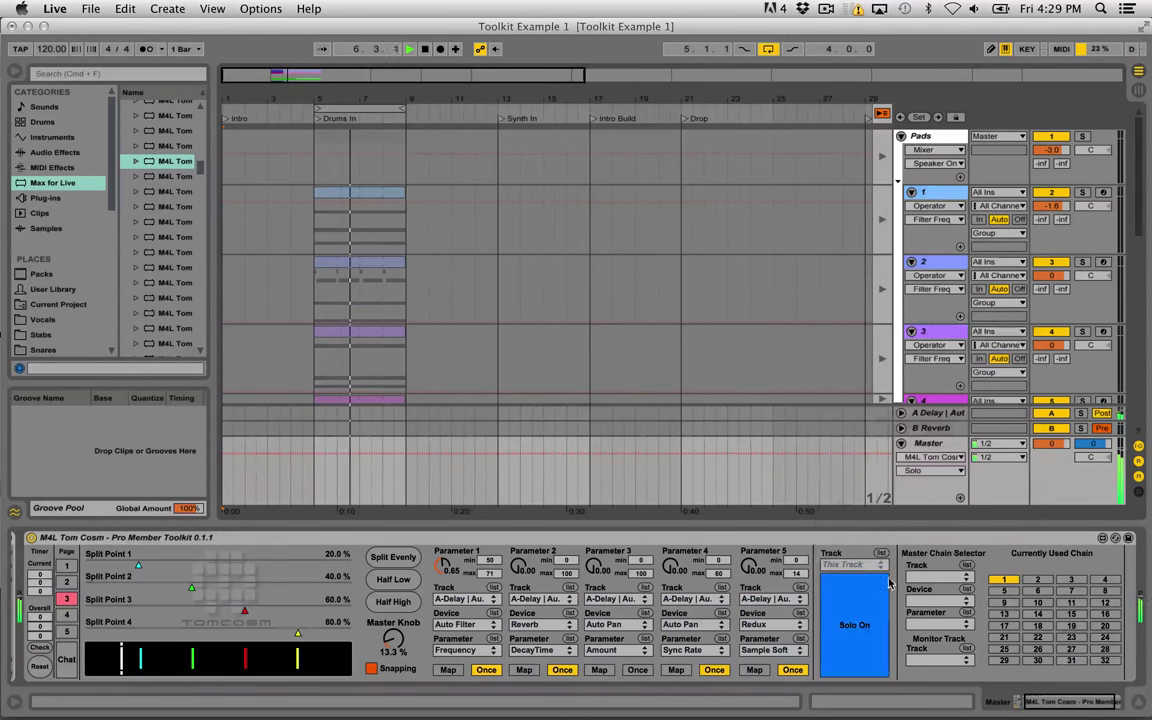
click(884, 586)
Assign the solo control to the Beat track, unfold that track and switch Solo on and back off.
scroll(900, 330, down, 10)
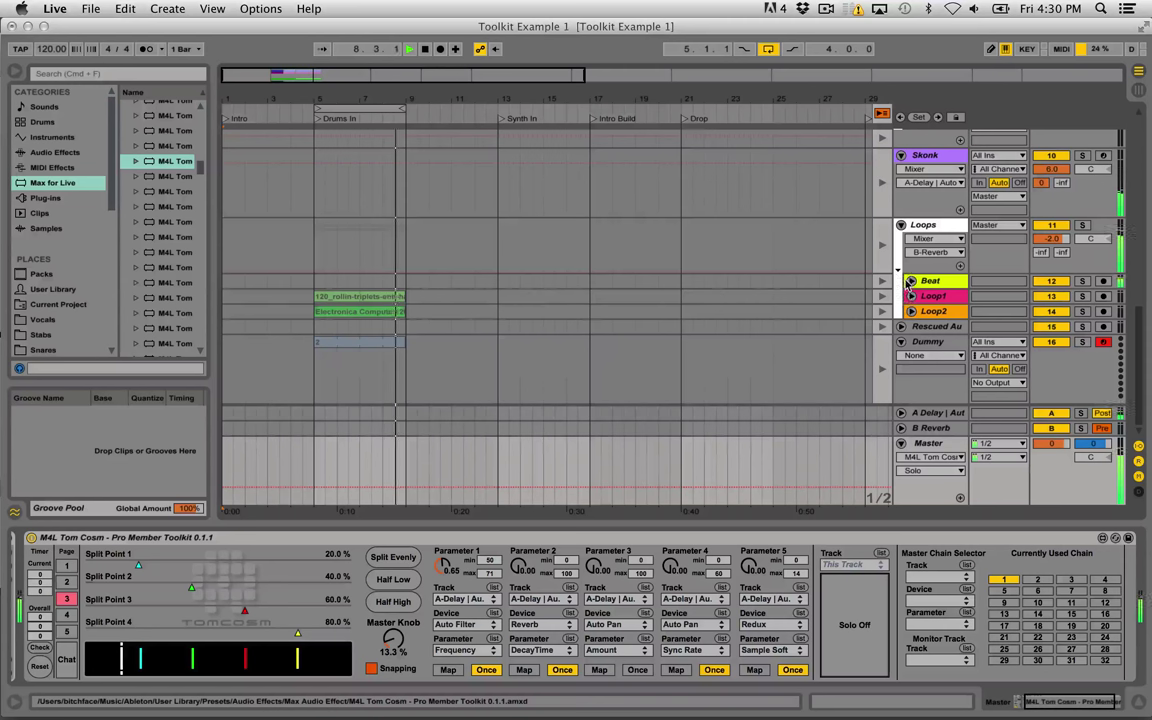
click(865, 564)
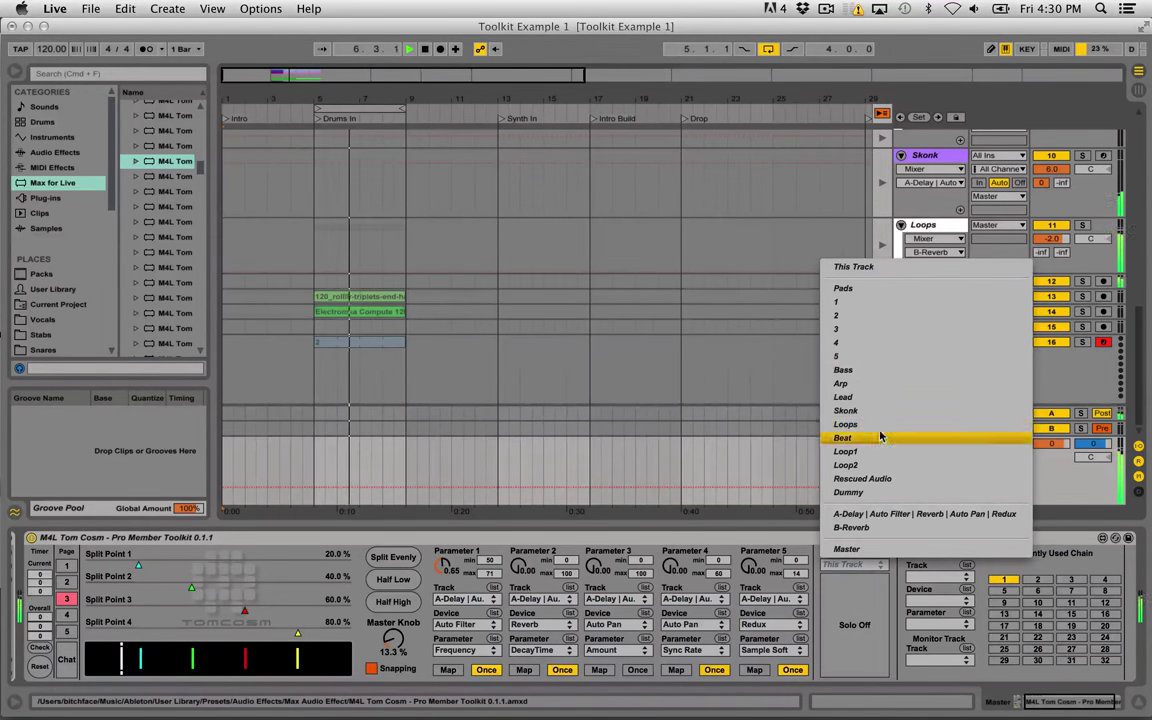
click(845, 437)
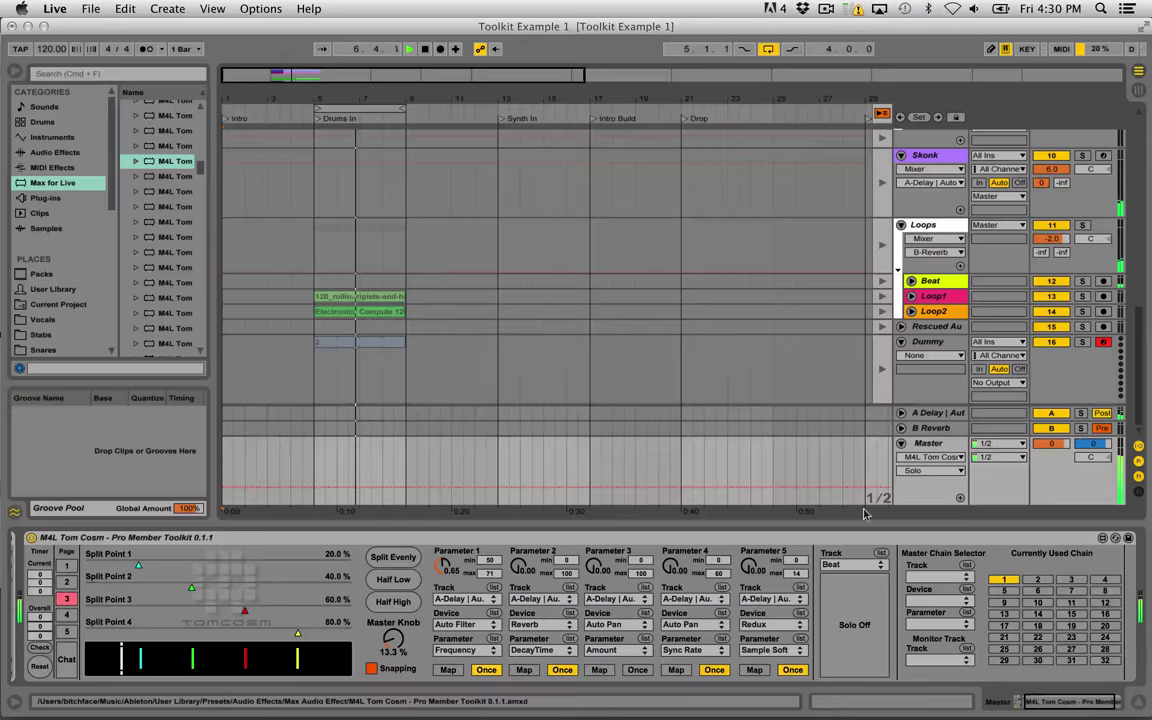
click(853, 621)
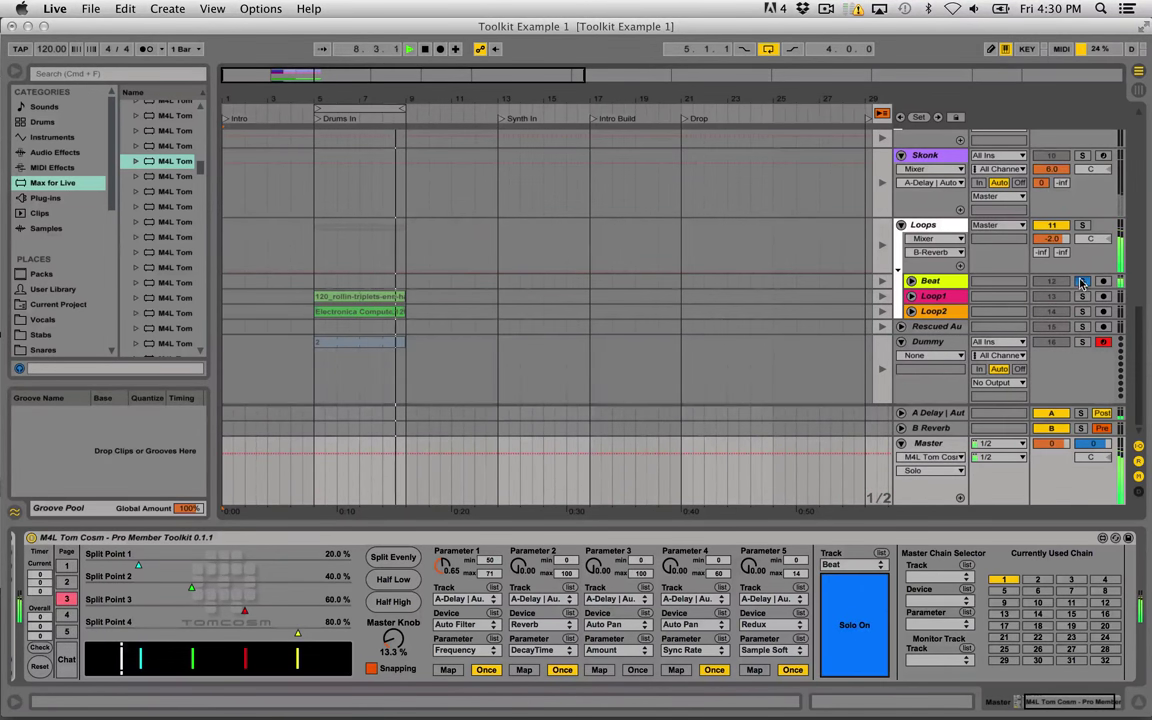
click(911, 281)
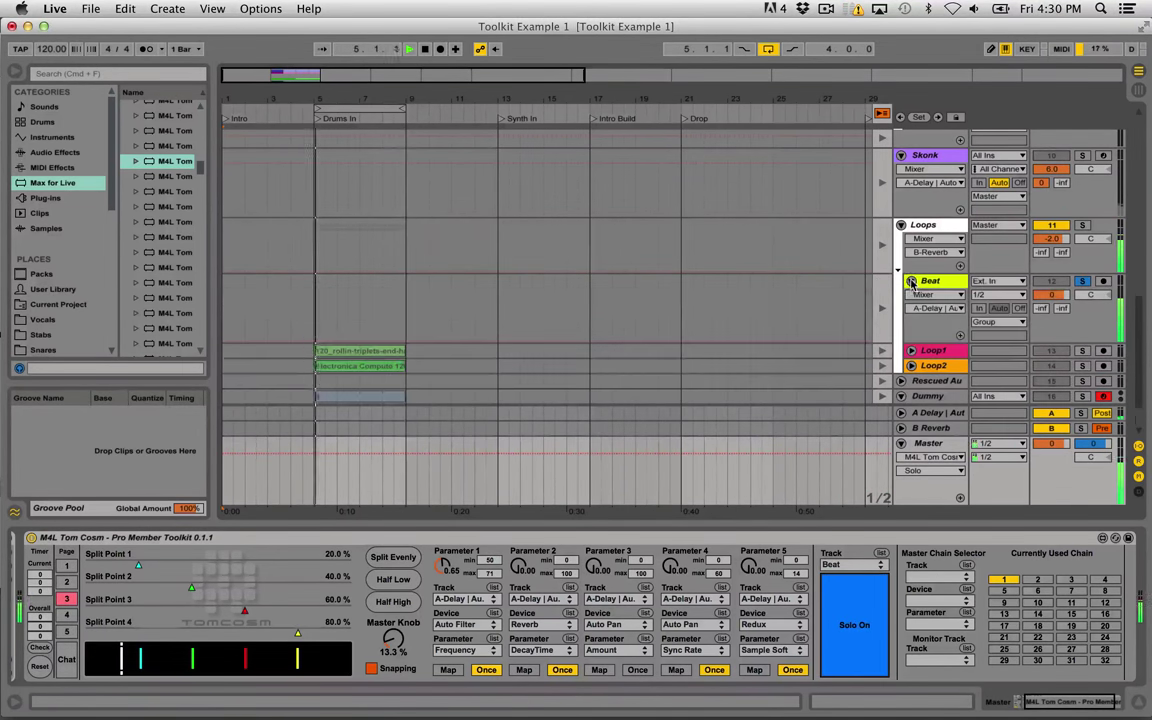
click(849, 612)
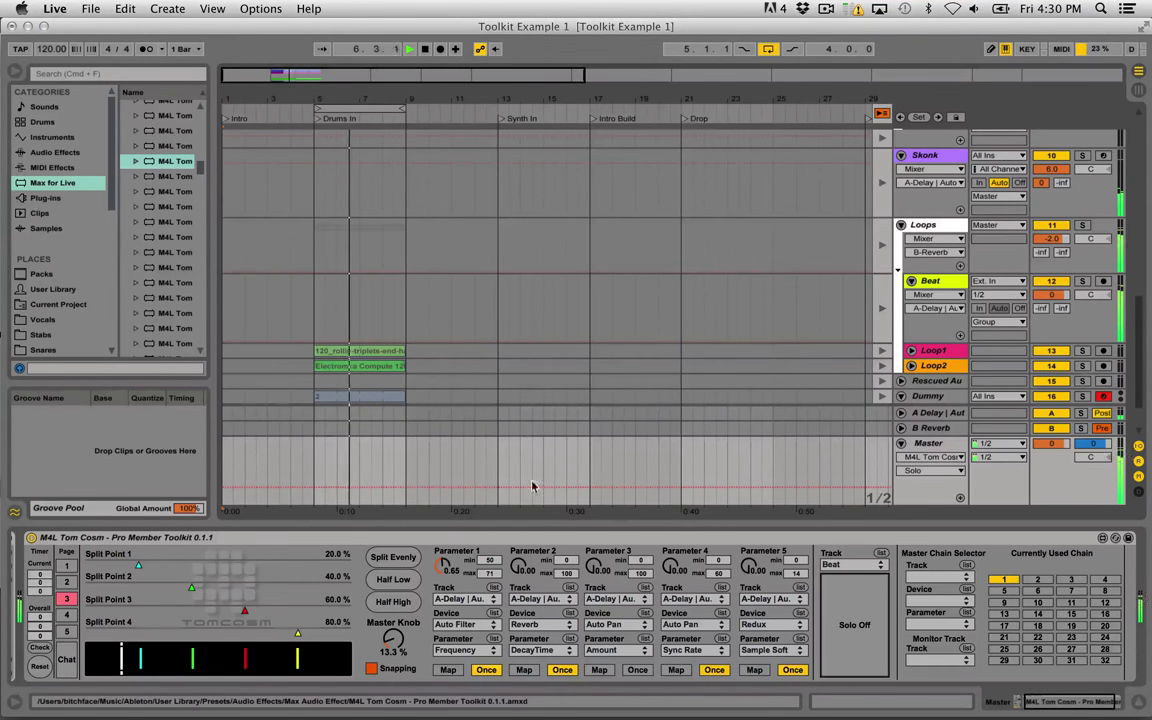
Draw two half-bar Solo On automation steps on the Master track, in the second halves of bars 8 and 6.
key(b)
click(399, 460)
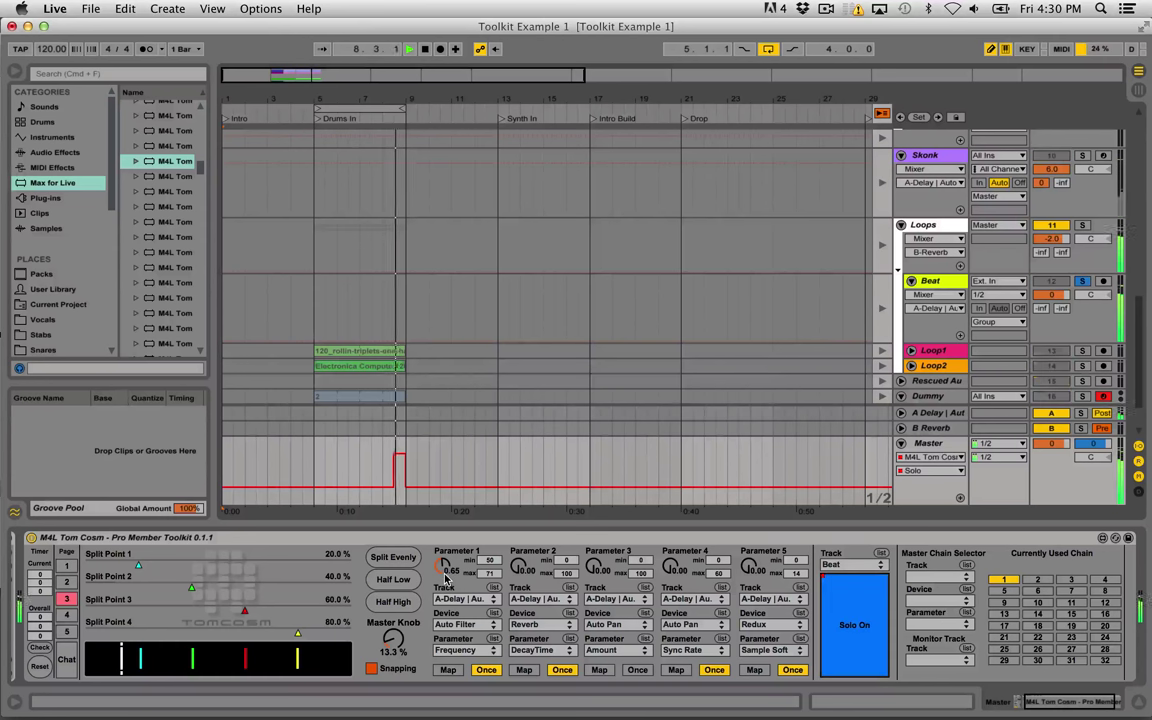
click(352, 455)
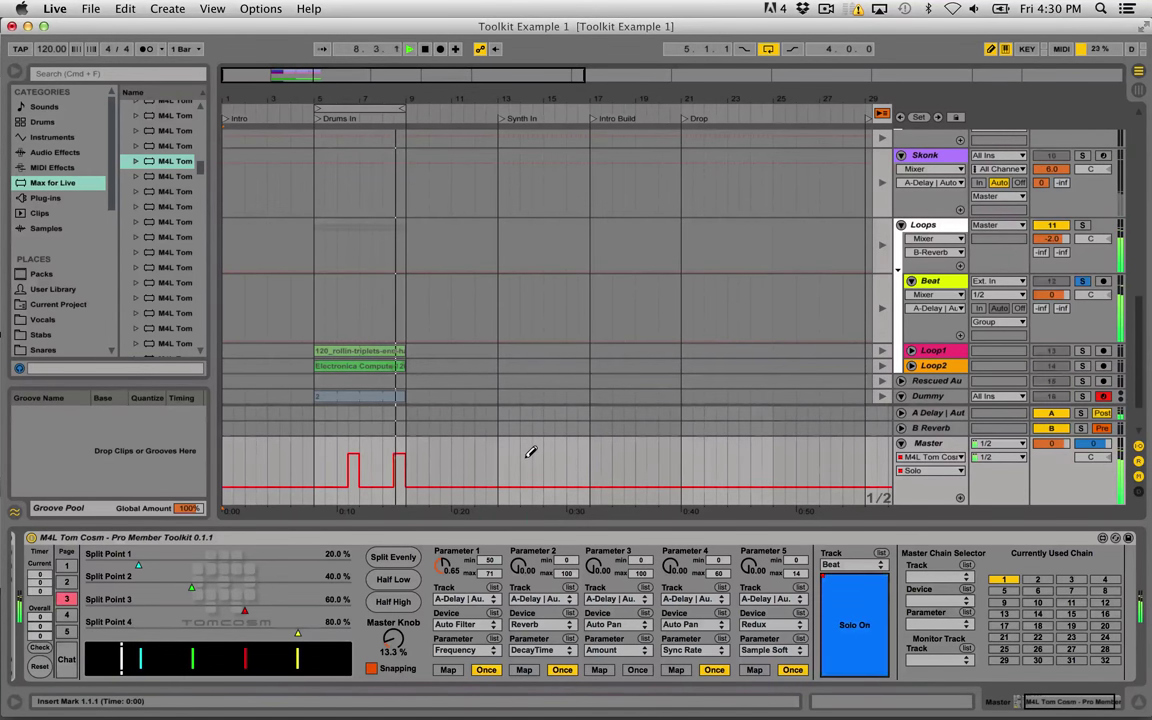
Undo the drawn Solo On automation steps and return to the Session View.
key(super+z)
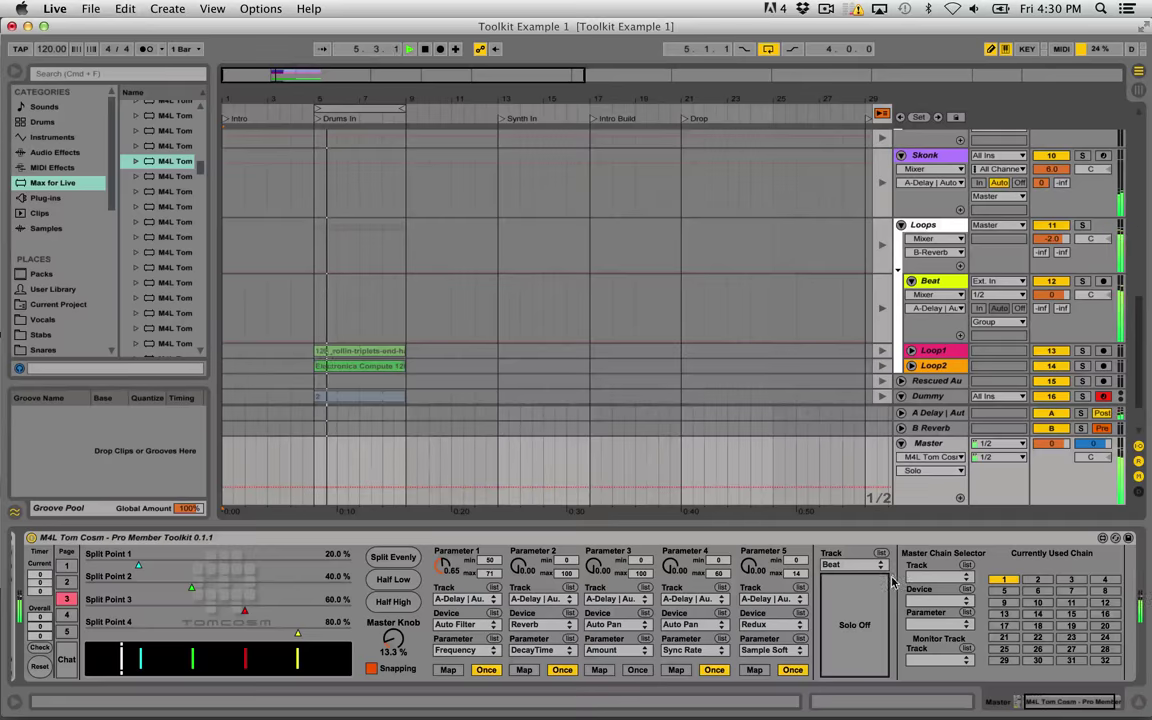
click(68, 600)
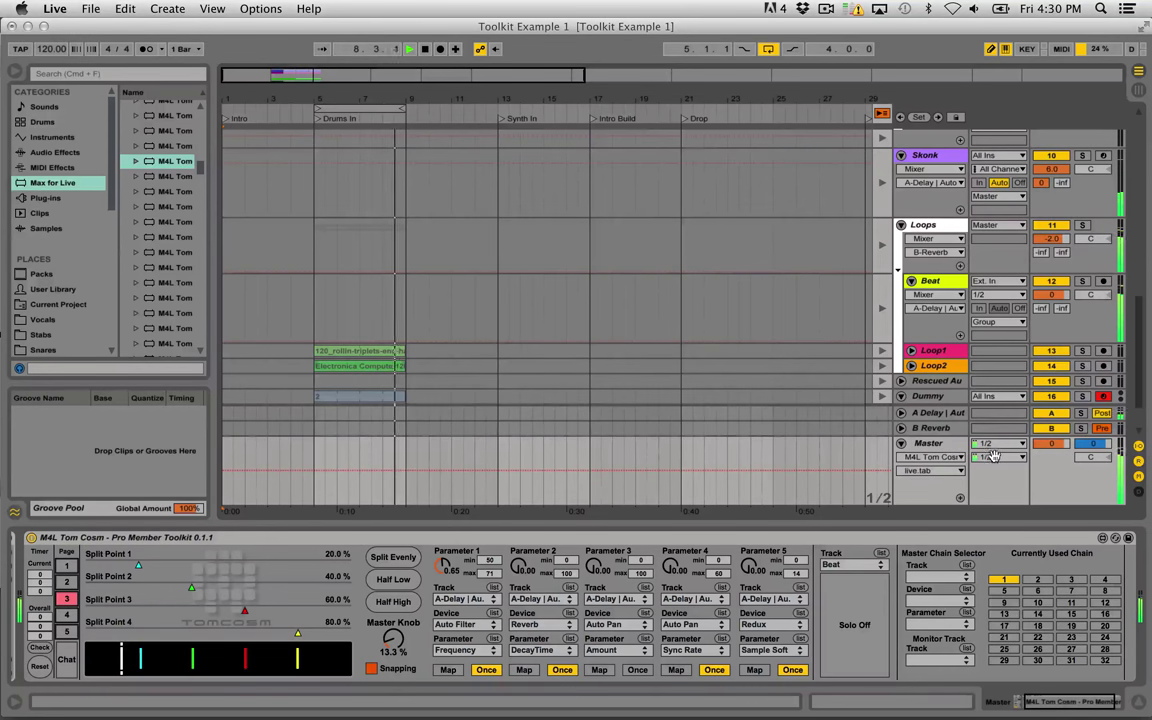
key(Tab)
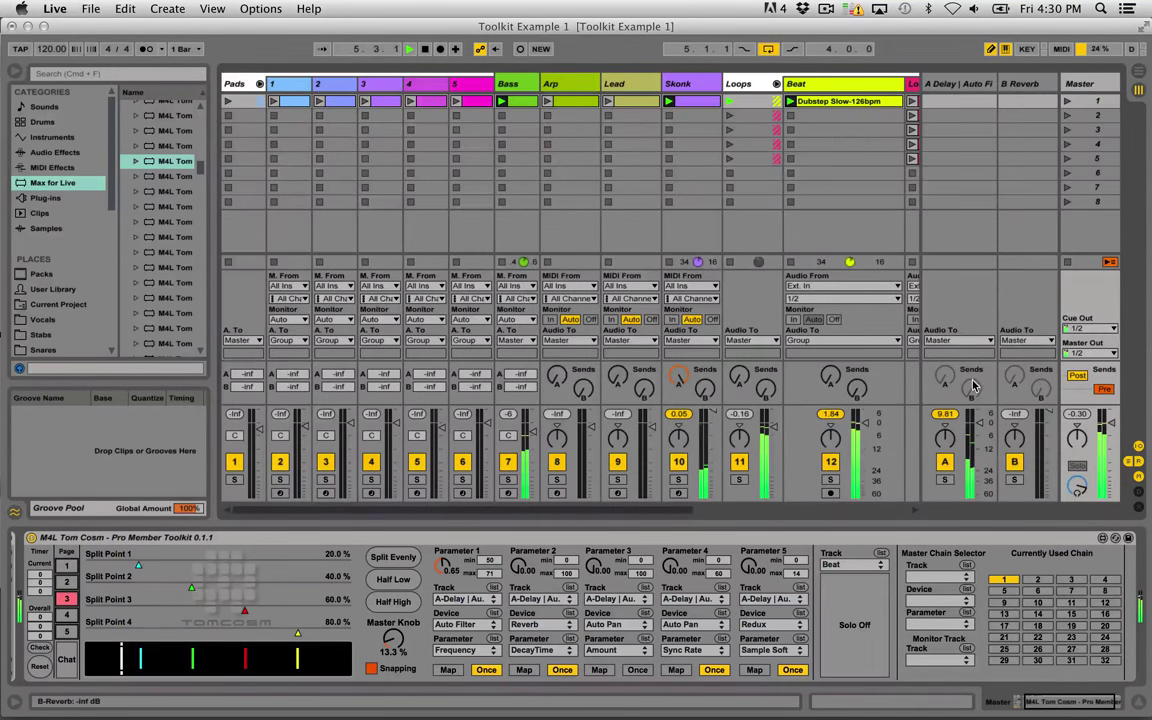
Widen the browser and add an Audio Effect Rack after the toolkit on the Master track.
click(1078, 84)
scroll(920, 577, right, 3)
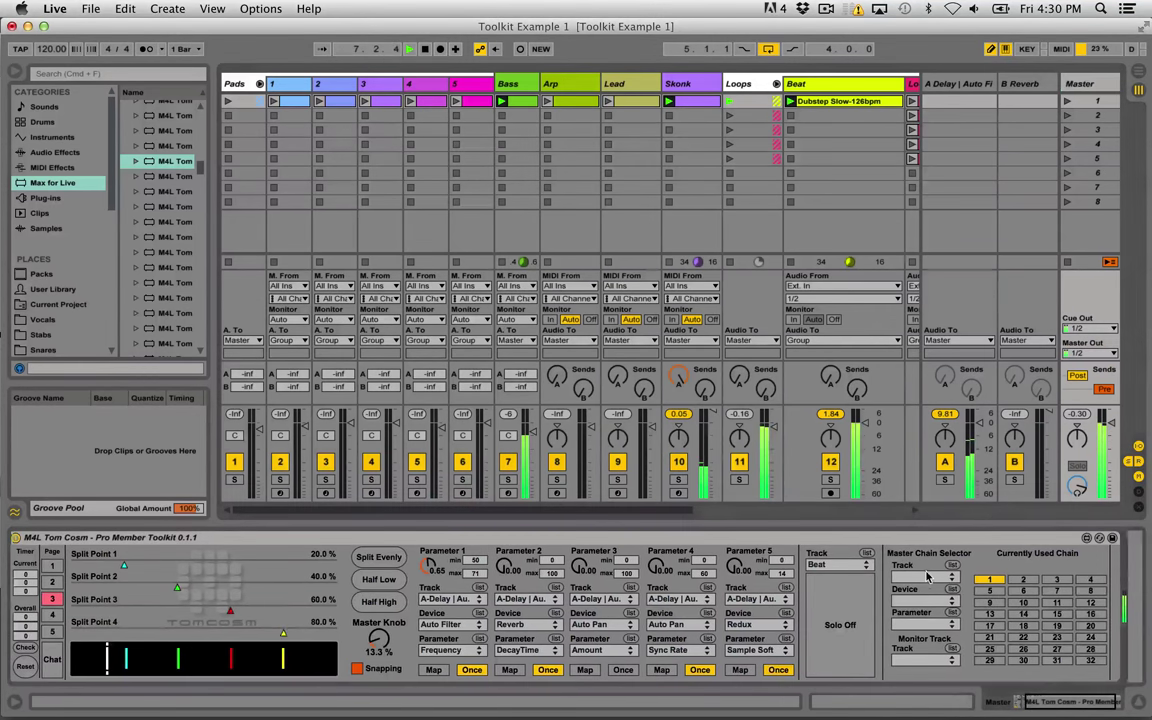
scroll(920, 577, right, 1)
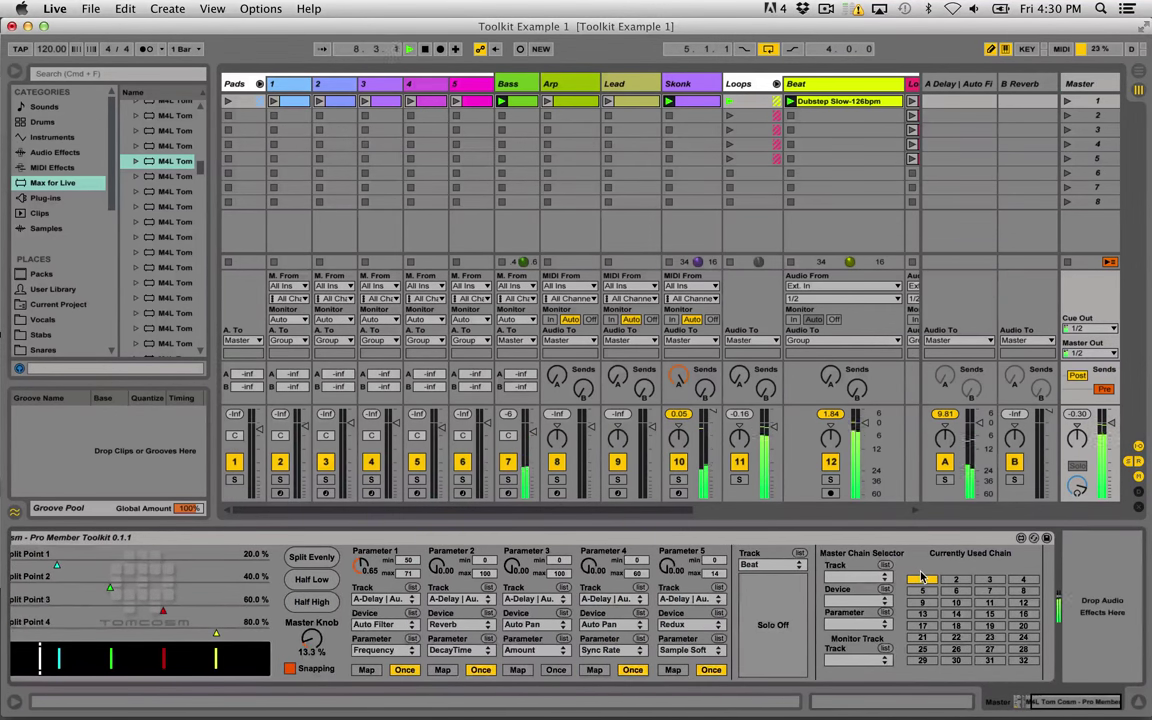
click(52, 137)
click(49, 153)
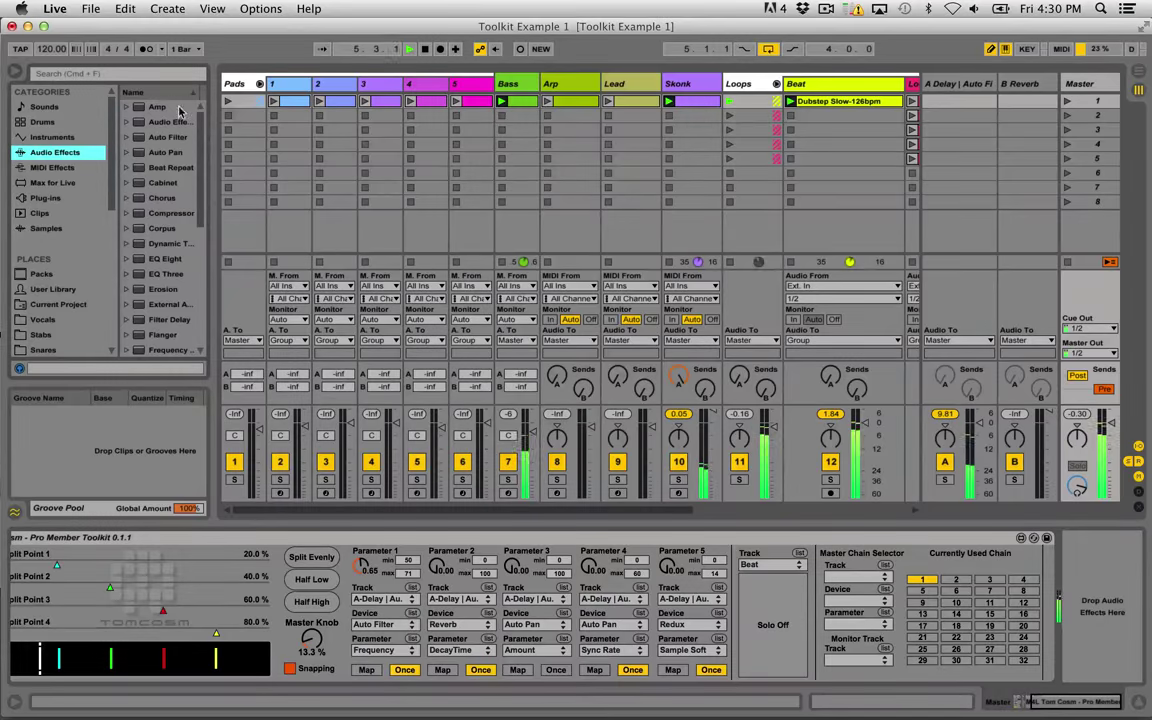
drag(212, 115, 347, 115)
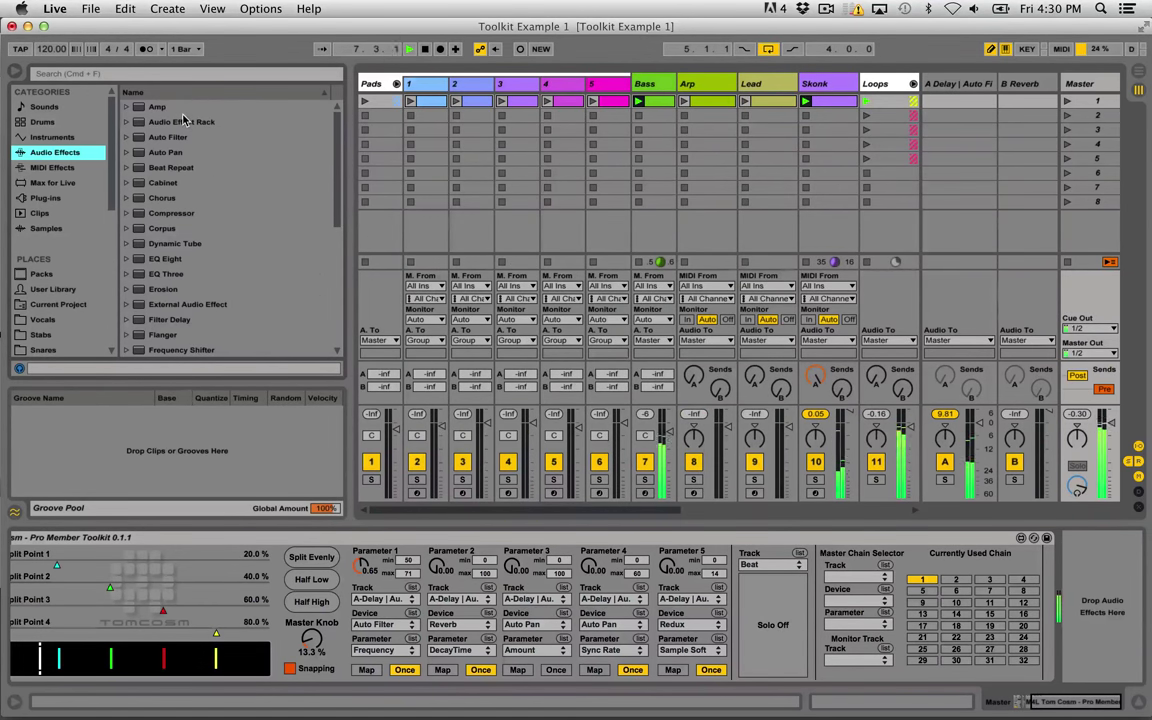
drag(180, 122, 1090, 600)
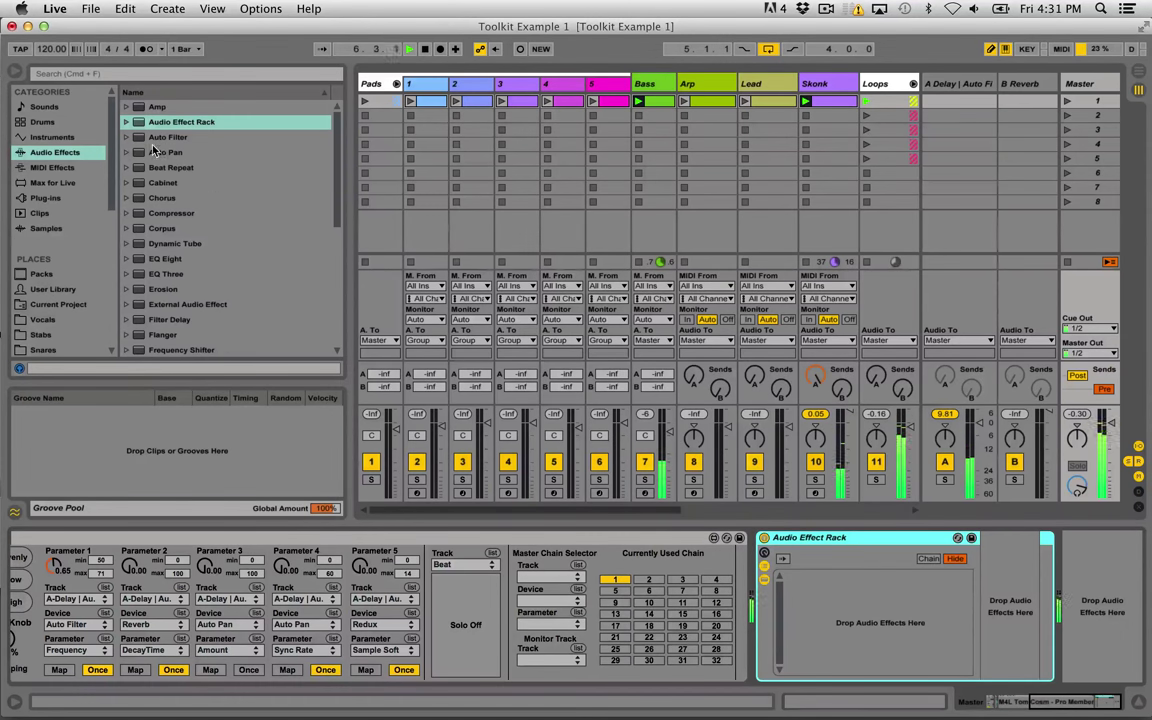
Add an EQ Eight and a Compressor to the rack's chain, and lower EQ band 2 to about -3.10 dB at 204 Hz.
scroll(197, 200, down, 1)
drag(172, 228, 818, 610)
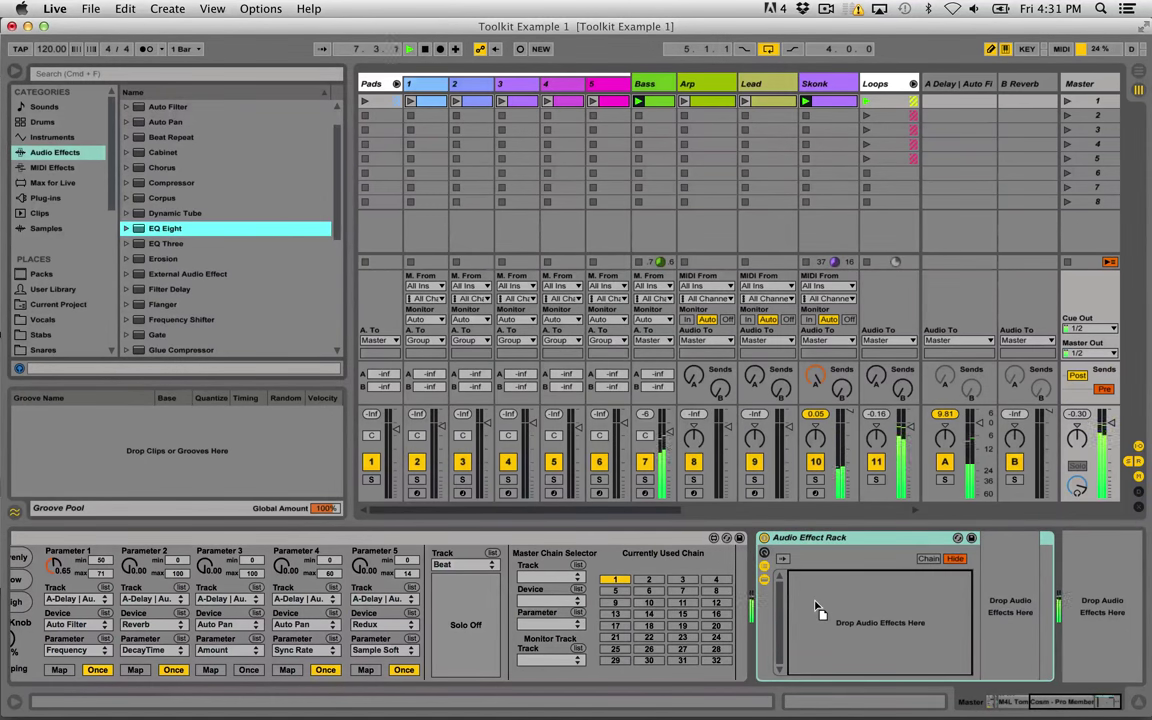
drag(174, 184, 981, 618)
key(Return)
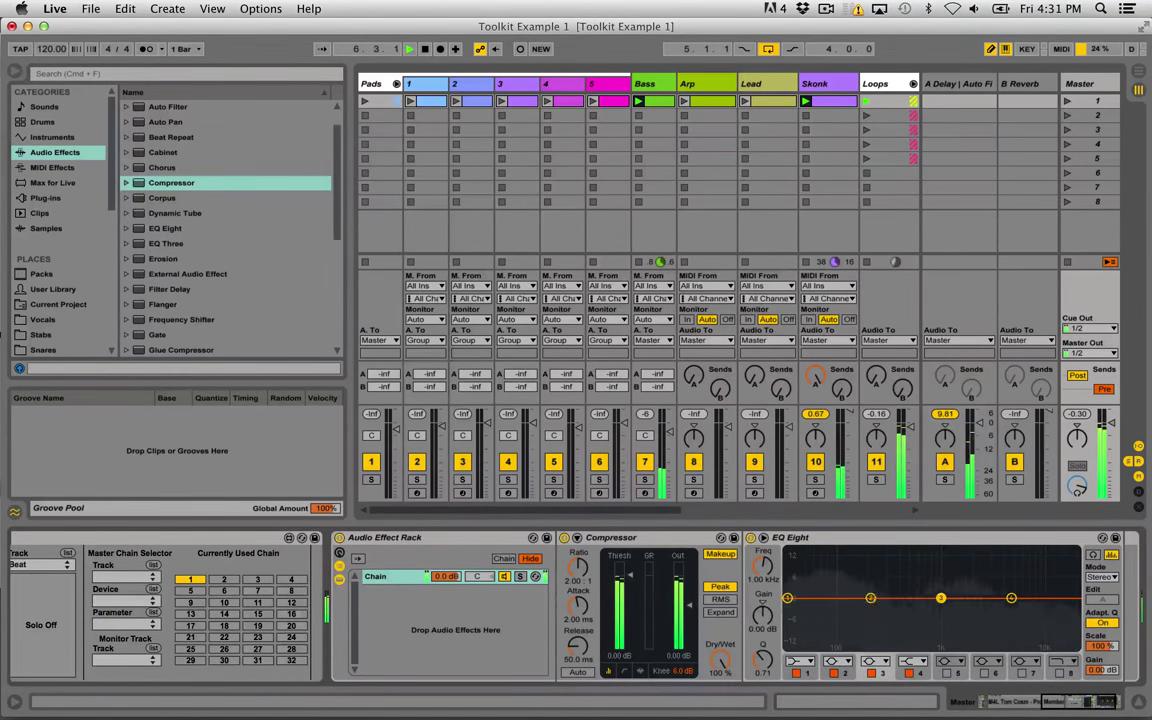
drag(870, 598, 864, 614)
Rename the rack's chain to Master 1.
click(416, 578)
key(super+r)
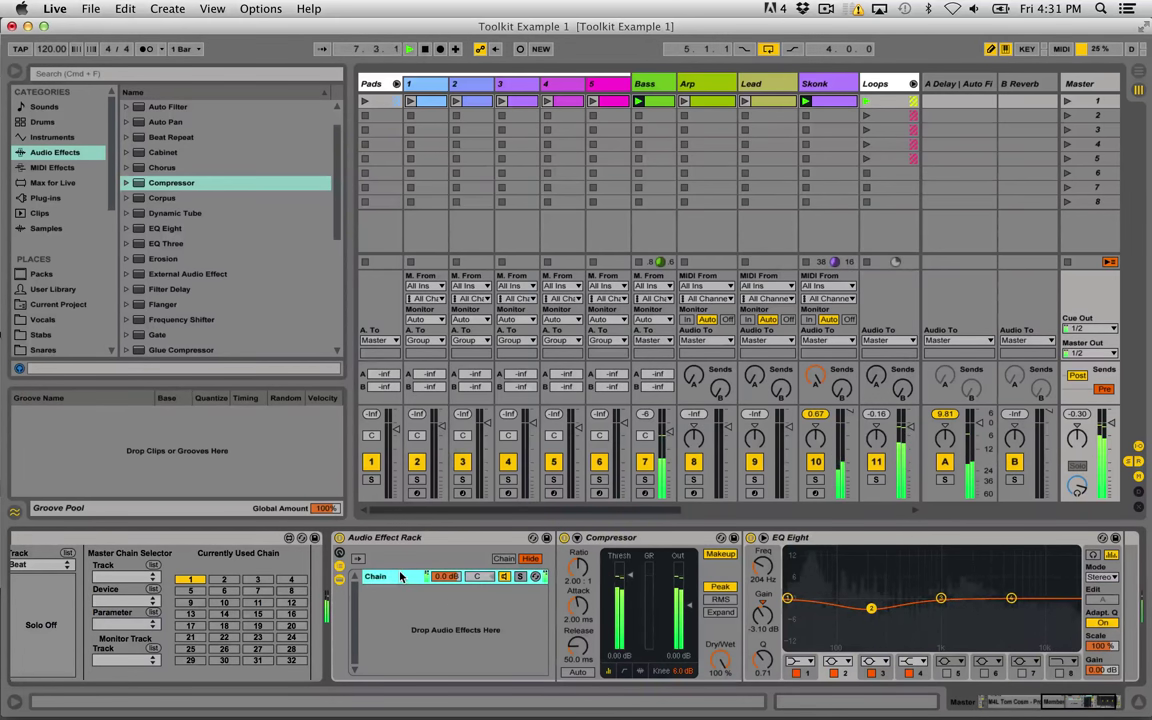
text(Master 1)
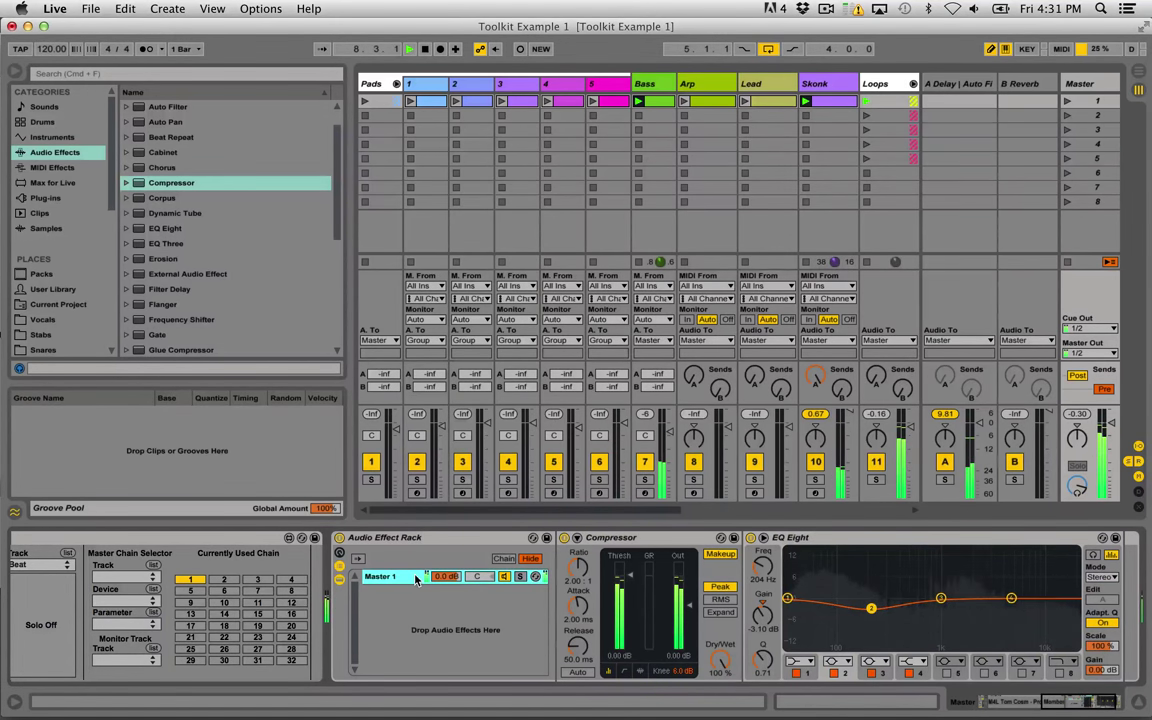
Duplicate the Master 1 chain and name the copy Master 2.
right_click(408, 578)
click(437, 436)
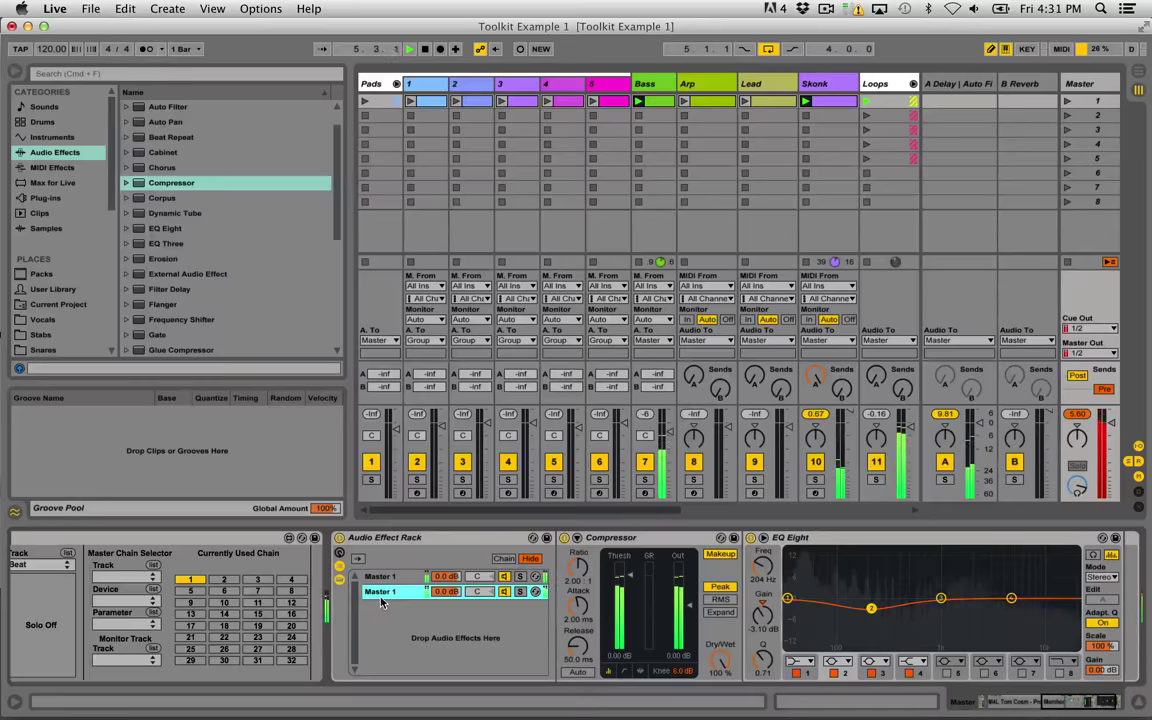
text(Master 2)
key(Return)
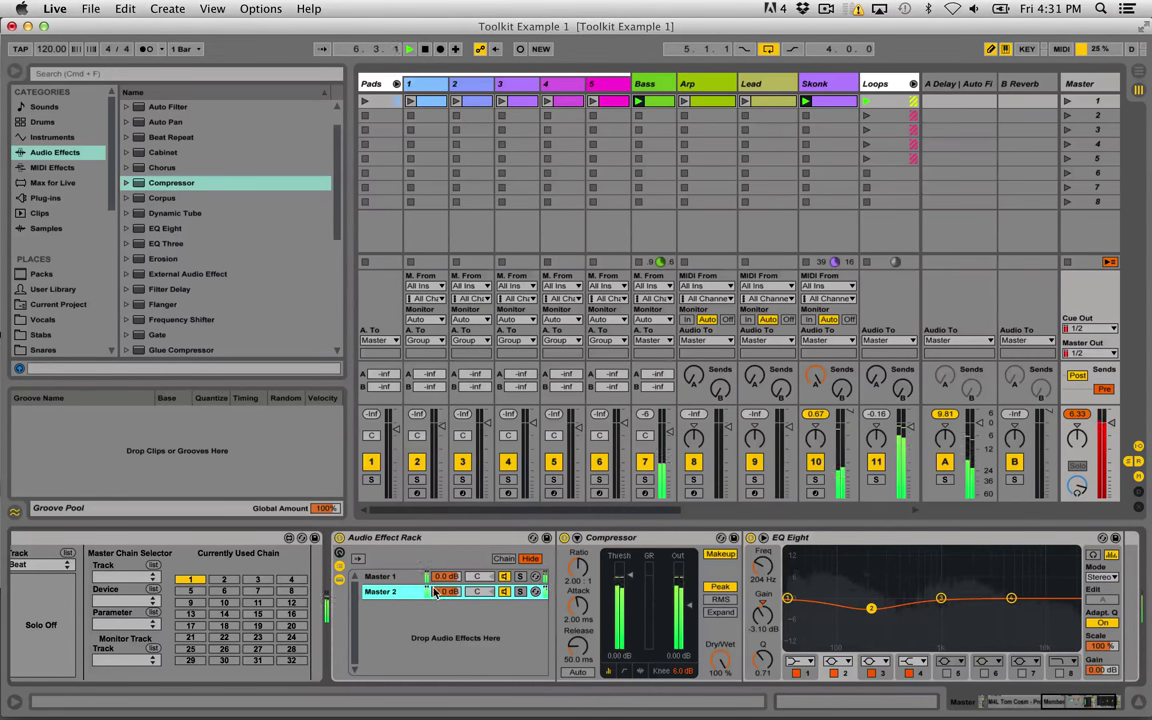
In Master 2, set EQ bands 2 and 3 to about 3.84 dB and -7.81 dB, and shift its chain zone one step above Master 1's.
drag(872, 608, 875, 586)
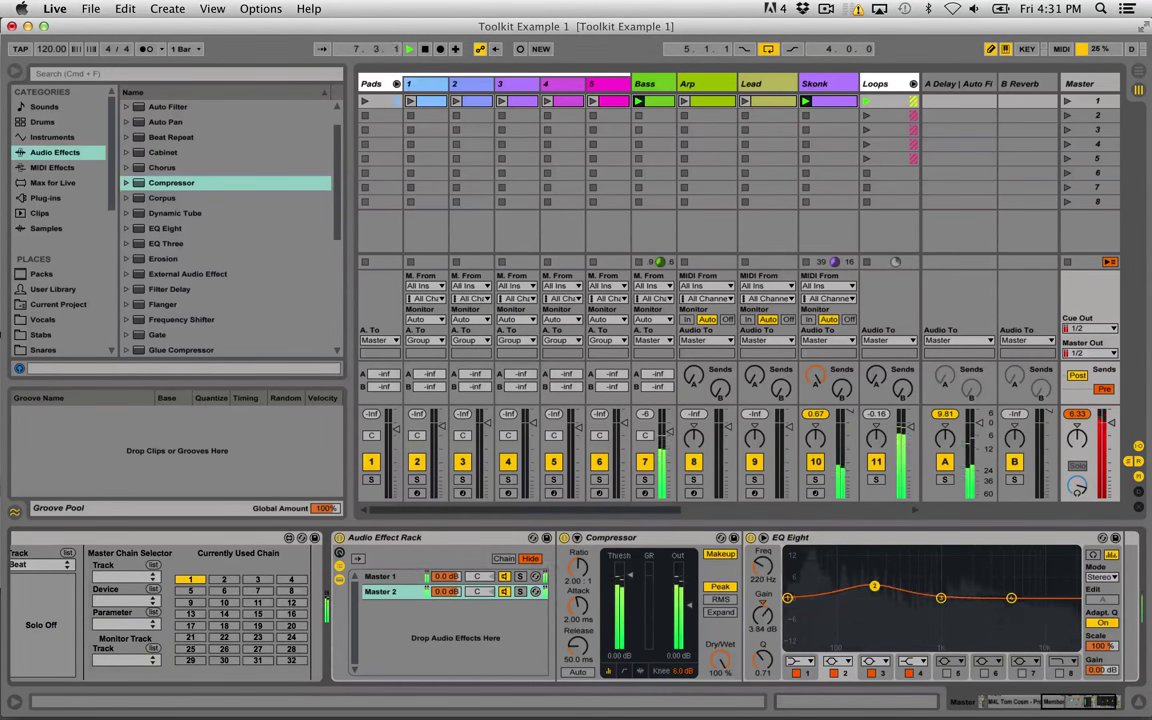
drag(943, 601, 946, 624)
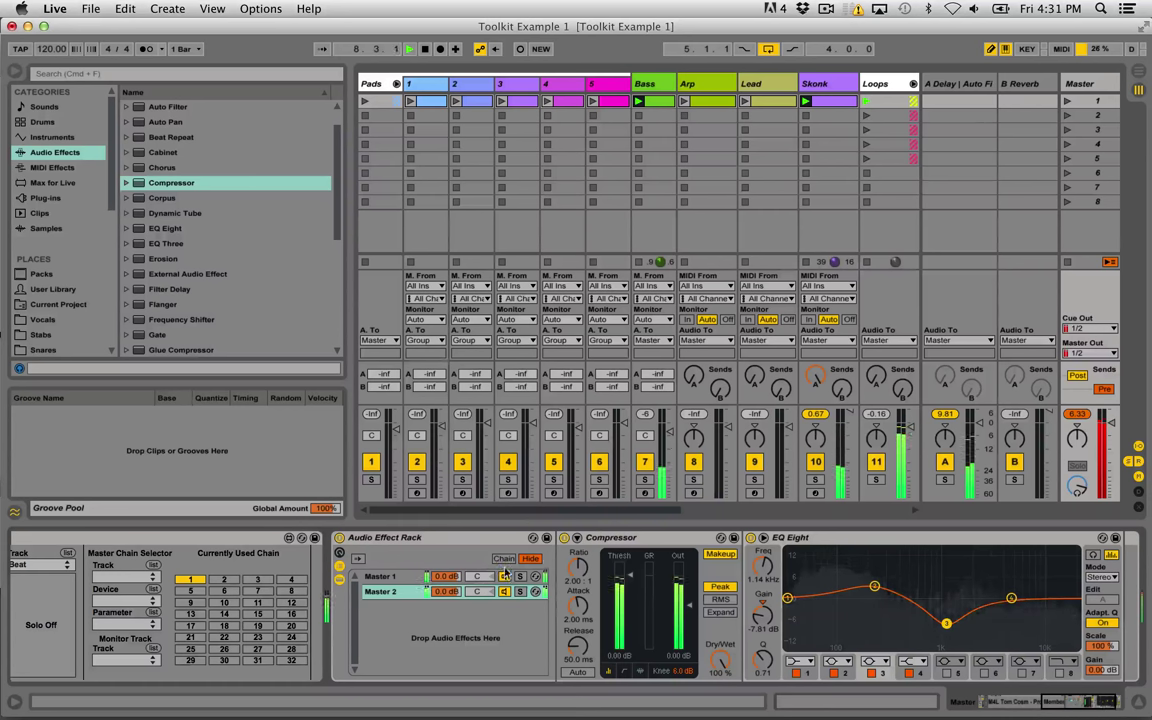
click(503, 560)
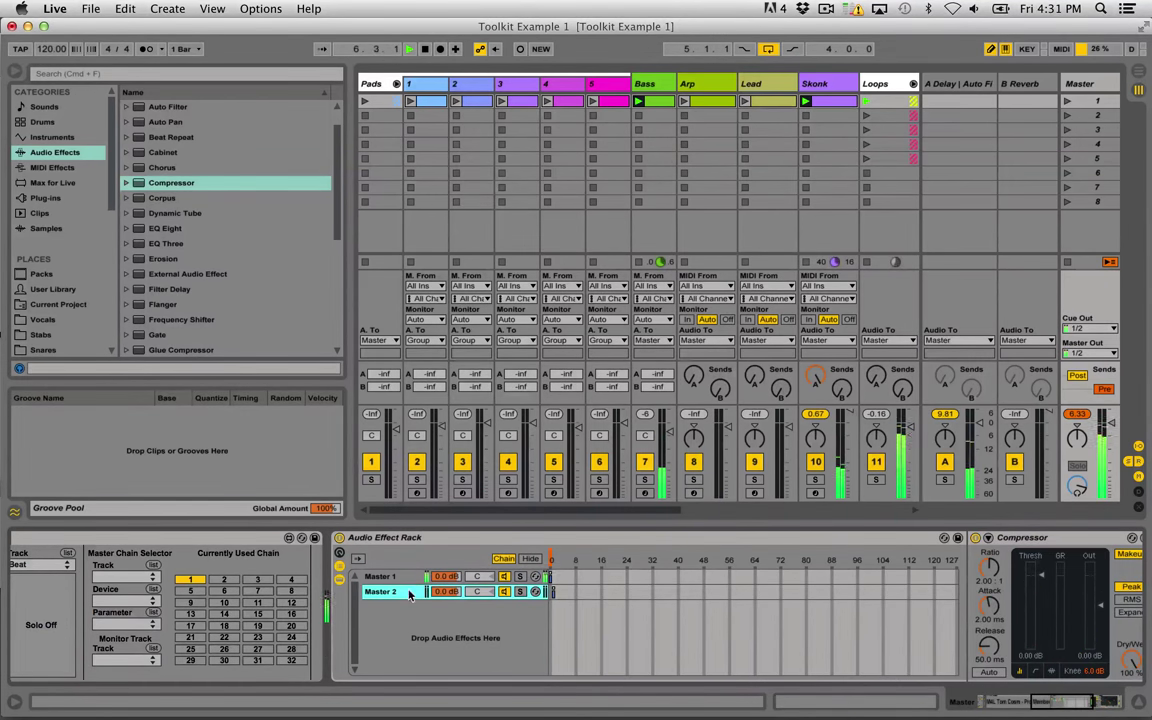
click(551, 577)
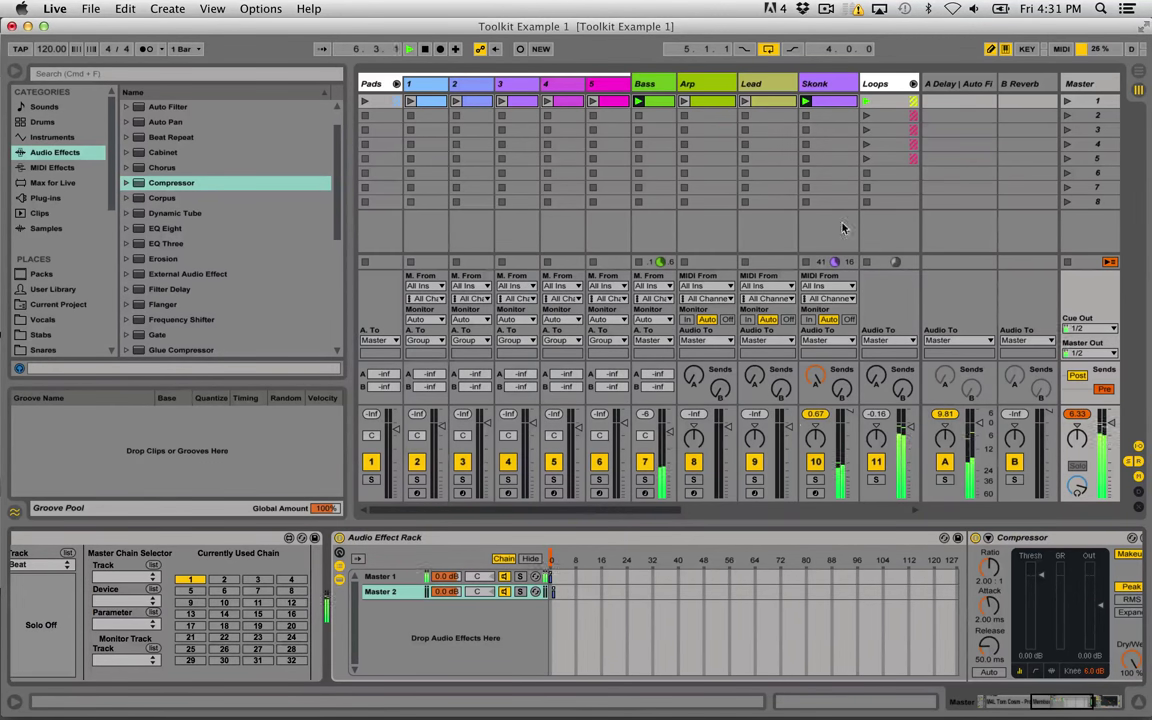
Set the toolkit's Master Chain Selector to the Master track, the Audio Effect Rack device and the Chain Selector parameter.
scroll(423, 567, left, 10)
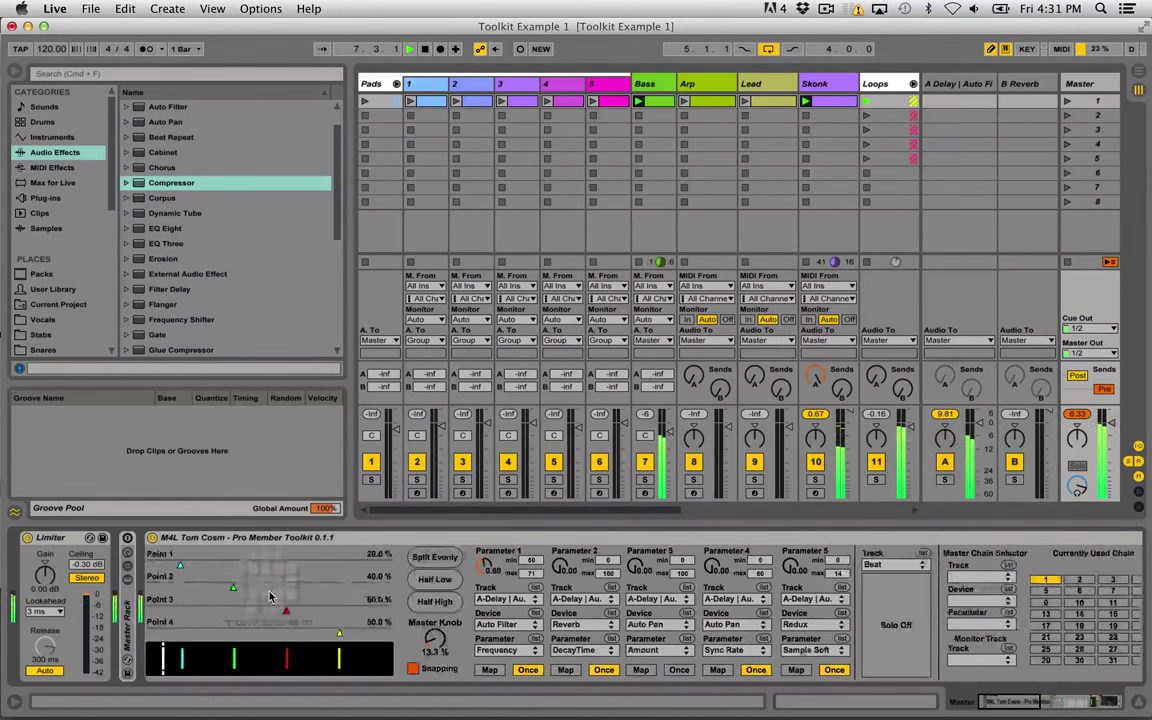
scroll(1080, 562, right, 6)
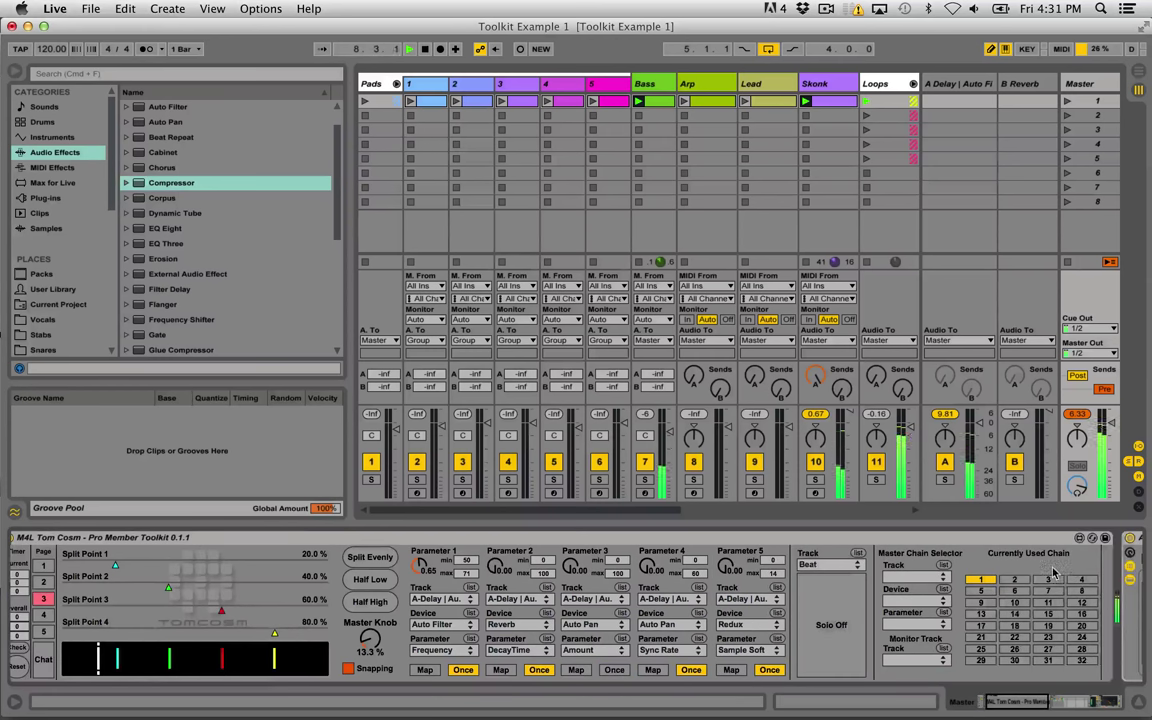
scroll(1052, 572, right, 4)
click(943, 570)
click(935, 562)
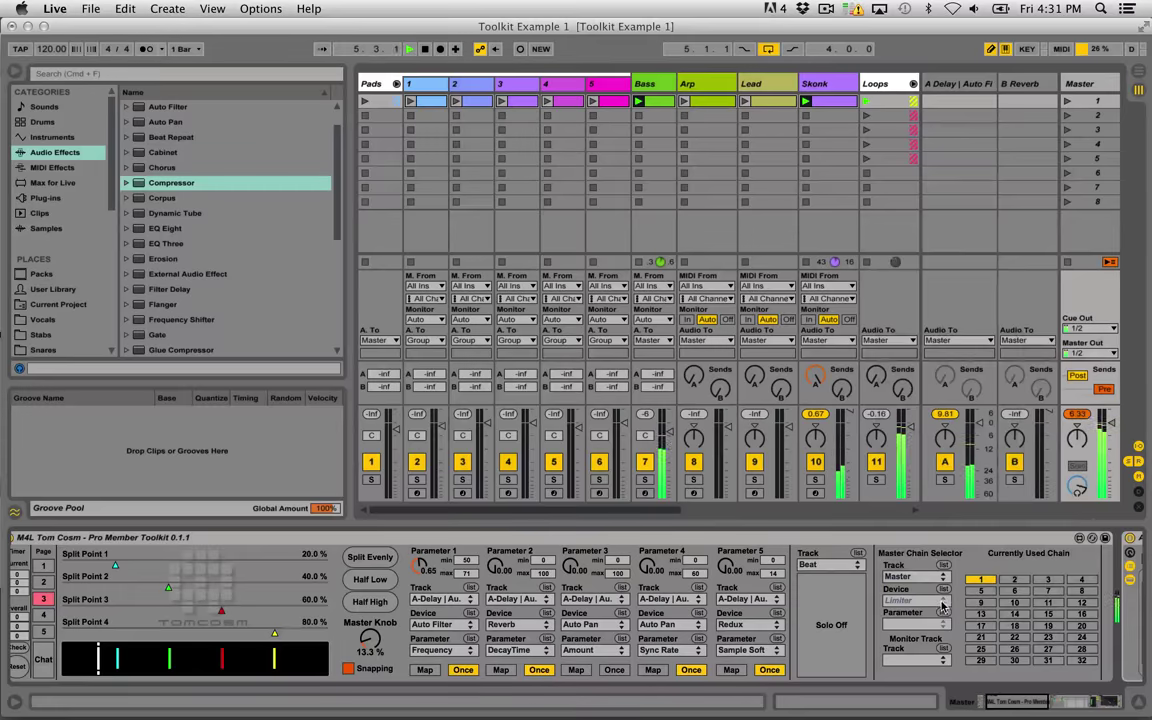
click(942, 598)
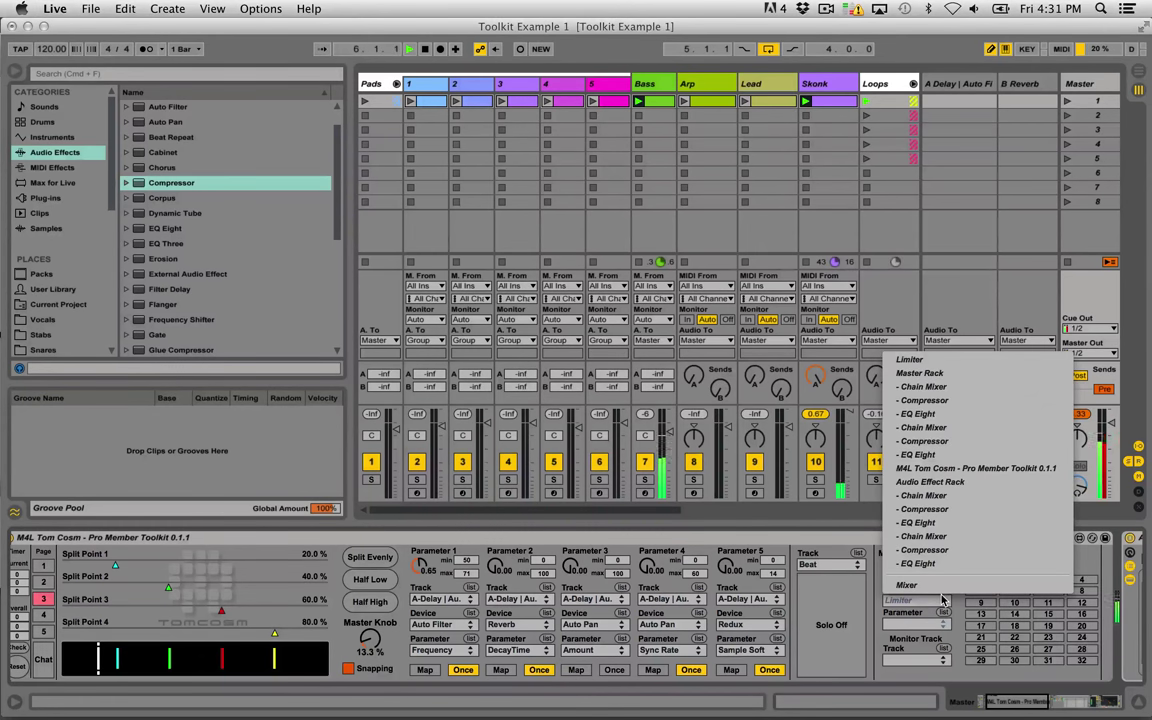
click(930, 481)
click(935, 623)
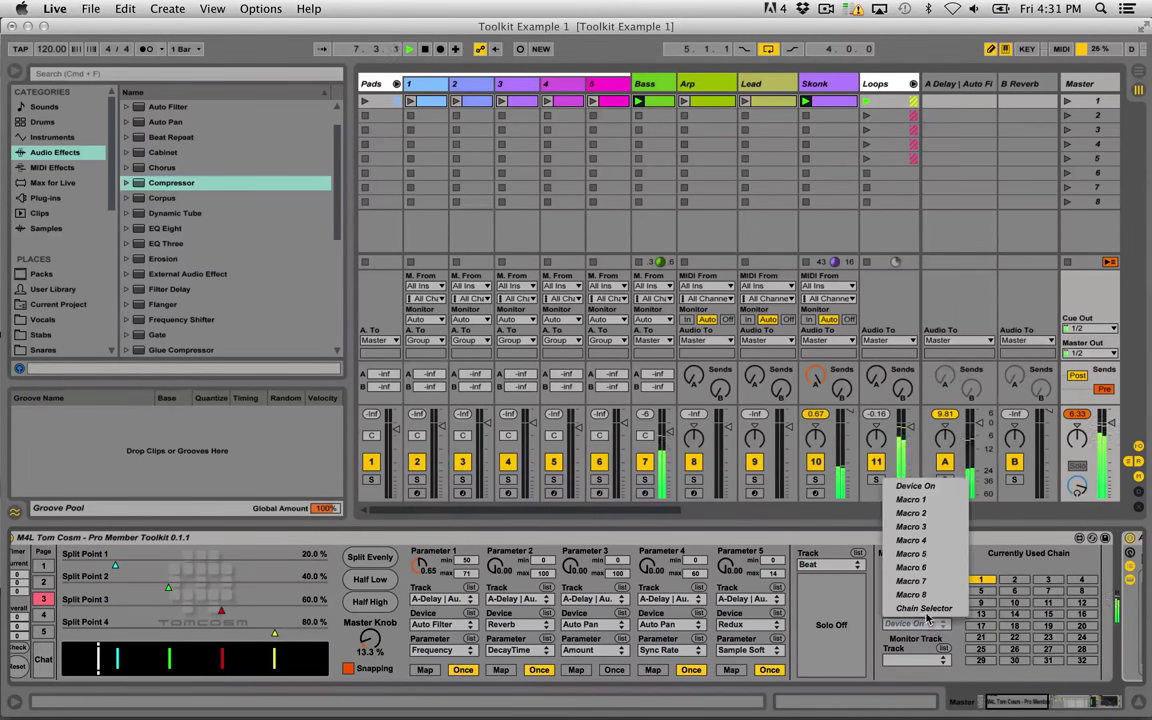
click(935, 611)
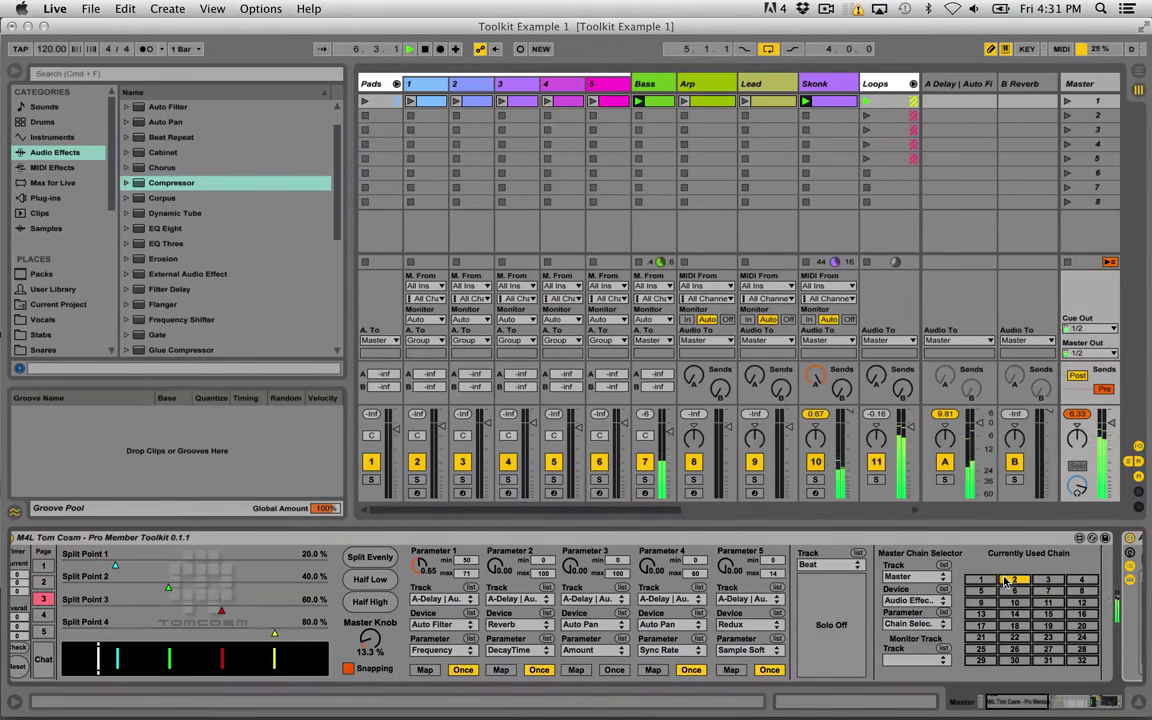
Switch the toolkit's currently used chain to 2 and back to 1, with the rack's chain list in view.
scroll(1004, 586, right, 10)
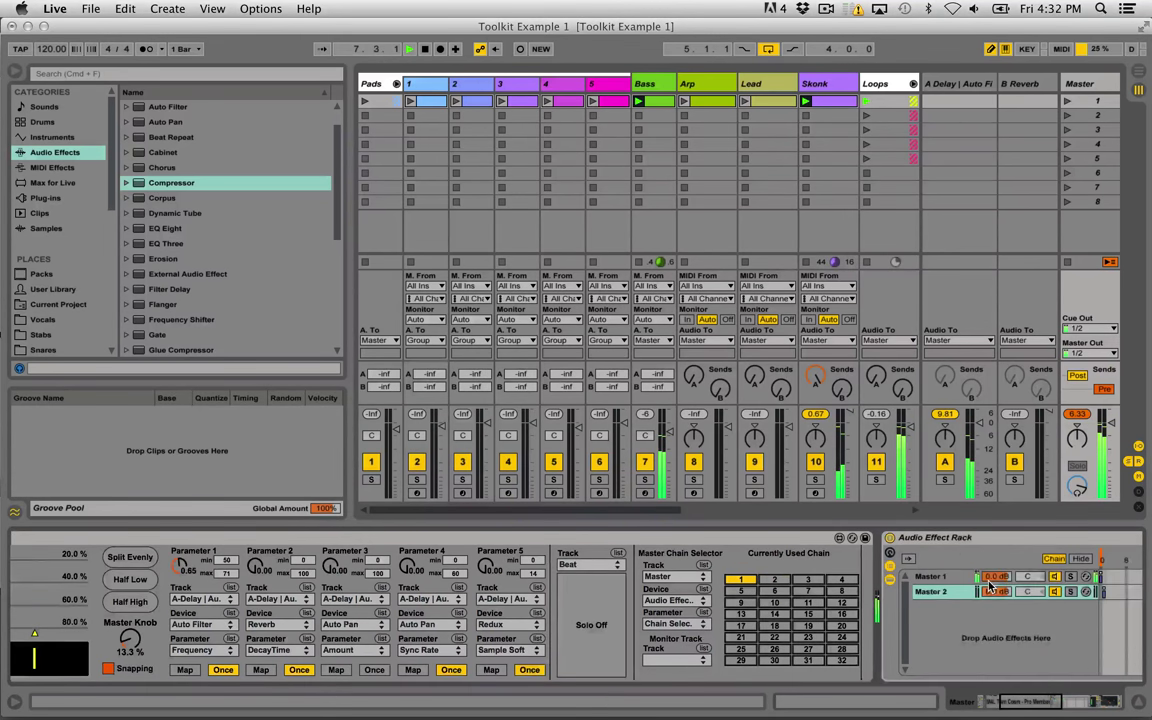
click(536, 580)
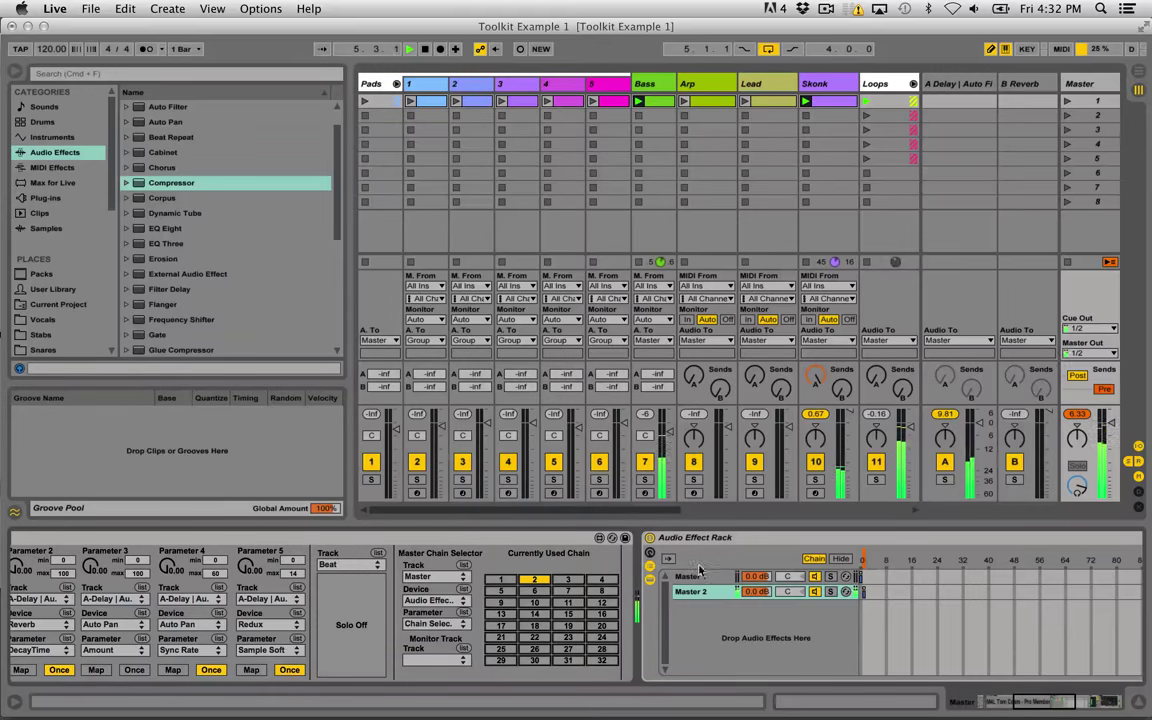
click(501, 581)
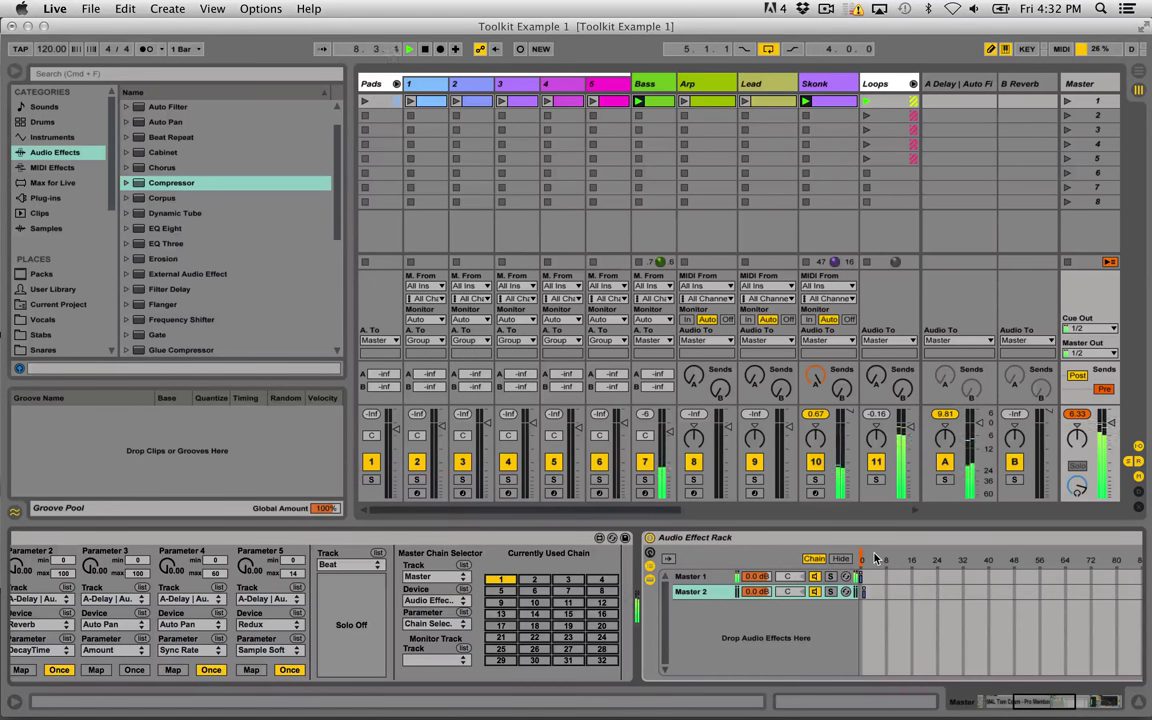
Set the Master Chain Selector's Monitor Track to Dummy.
click(463, 650)
click(462, 657)
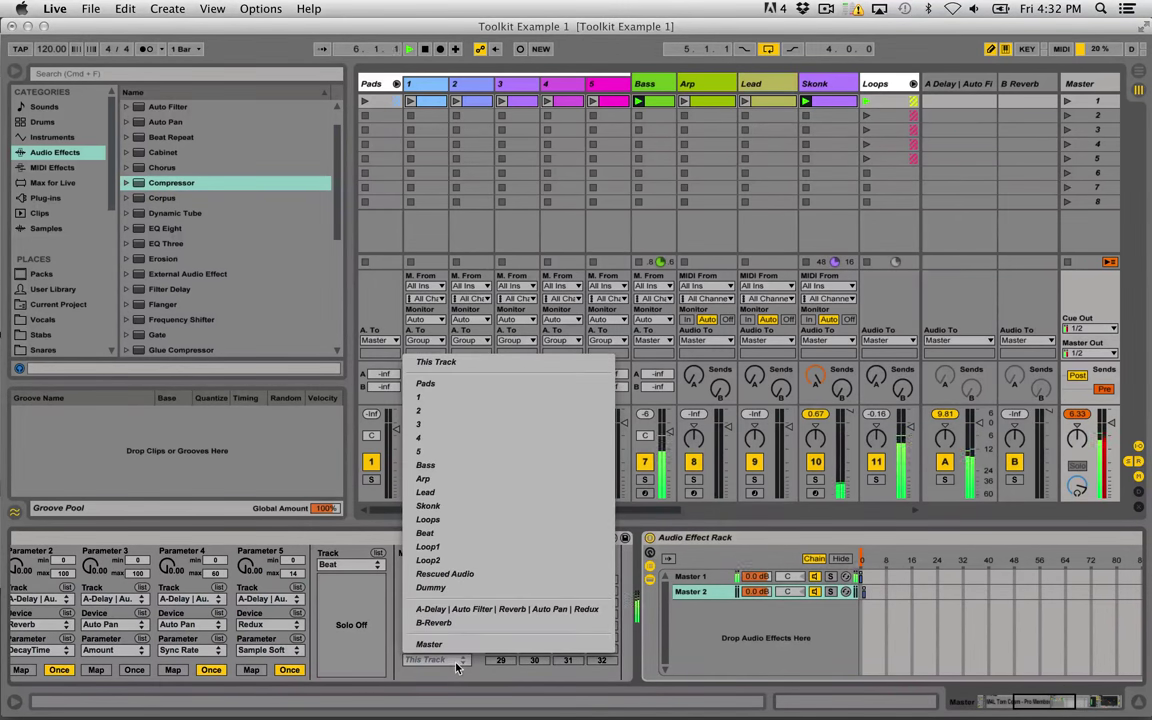
click(466, 592)
Open and launch clip 1 on the Dummy track, launch clip 2, and check the used chain in the Master track's devices.
scroll(800, 152, right, 10)
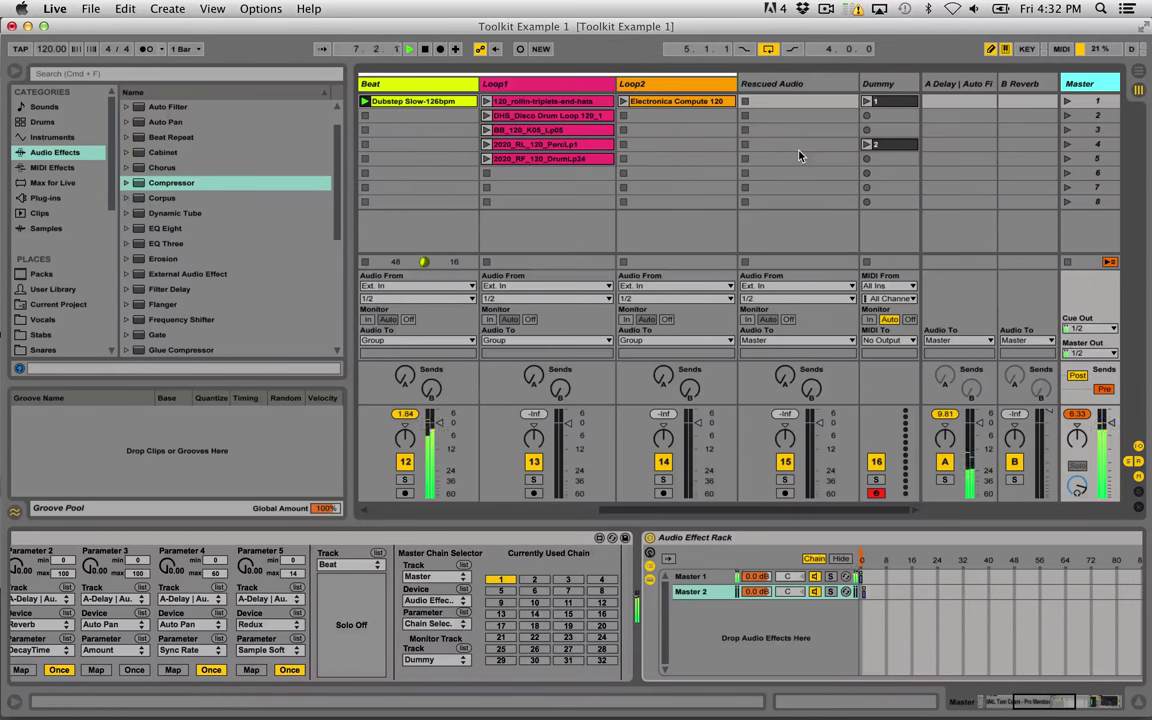
click(884, 102)
double_click(885, 101)
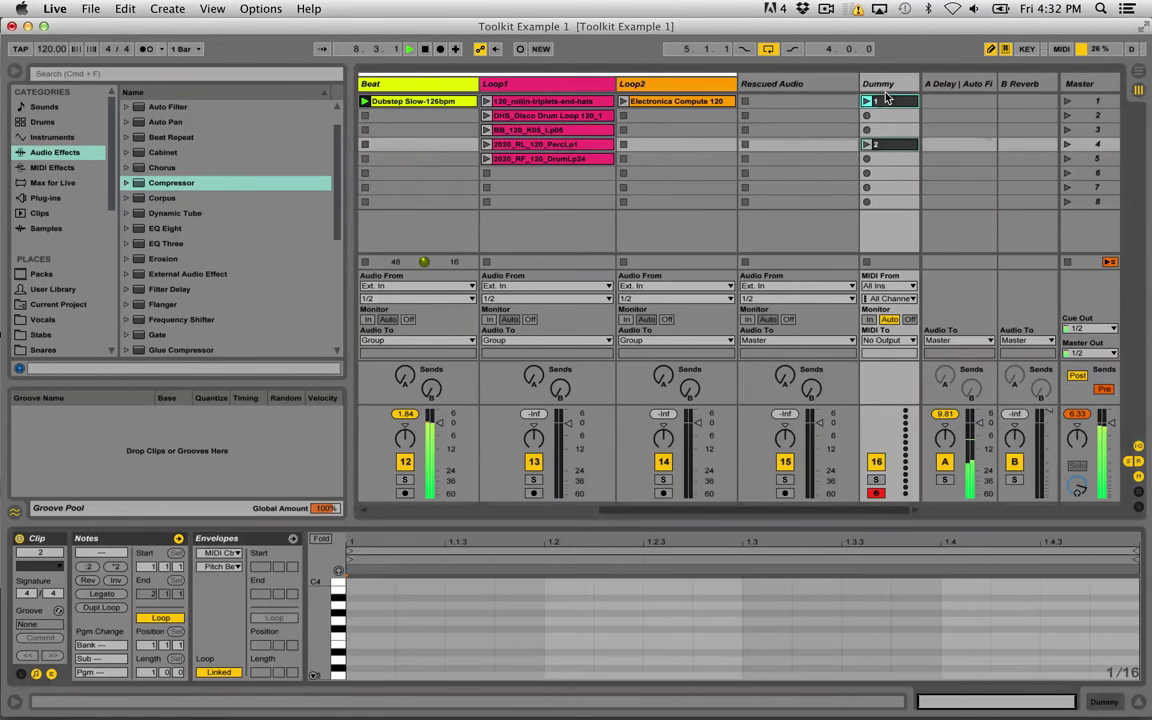
click(866, 102)
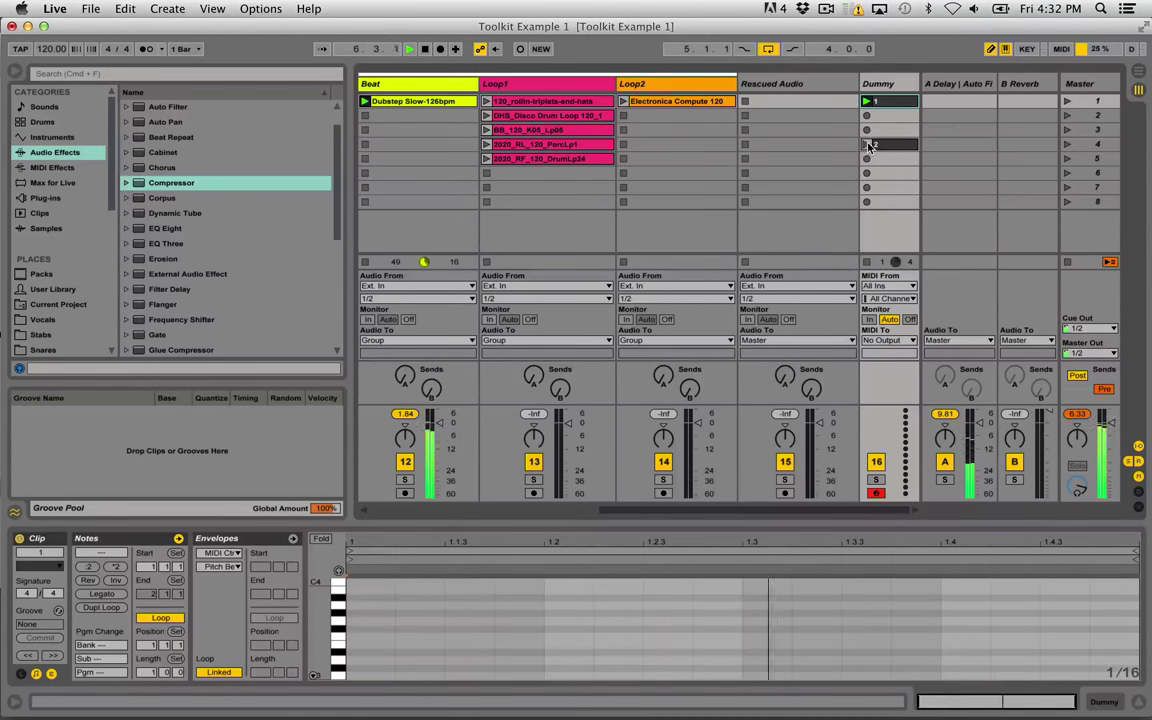
click(1078, 84)
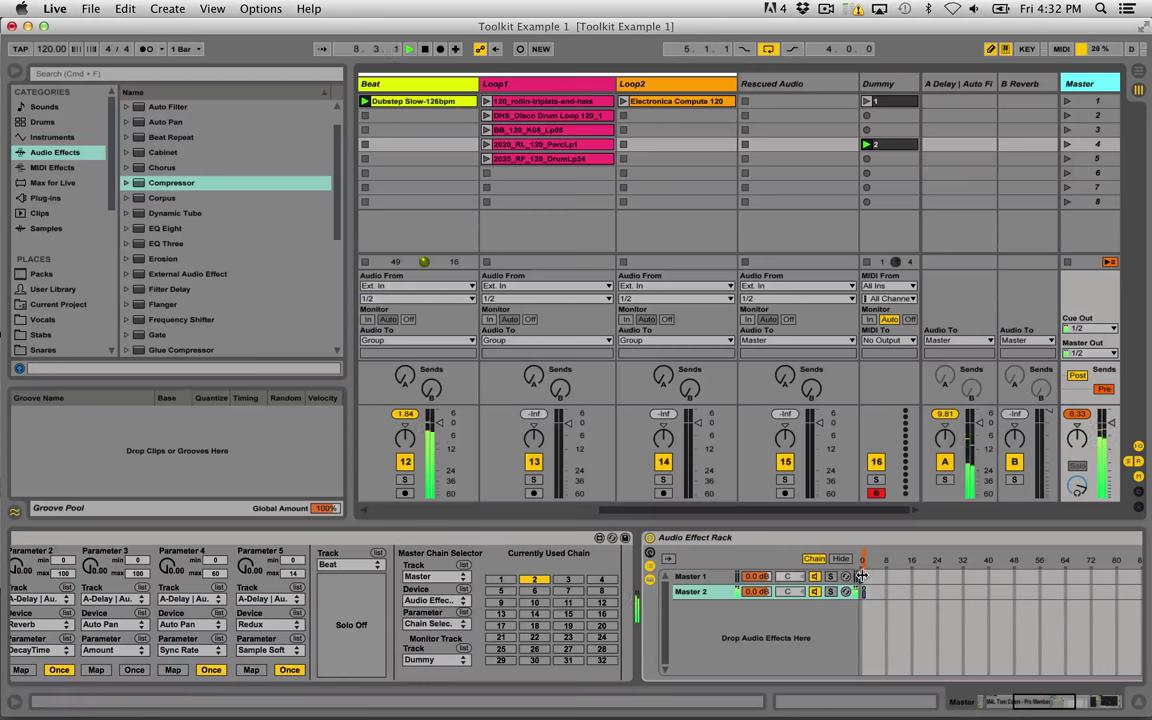
Relaunch Dummy clip 1, check the rack's chain selector on the Master track, and launch clip 2 again.
click(868, 101)
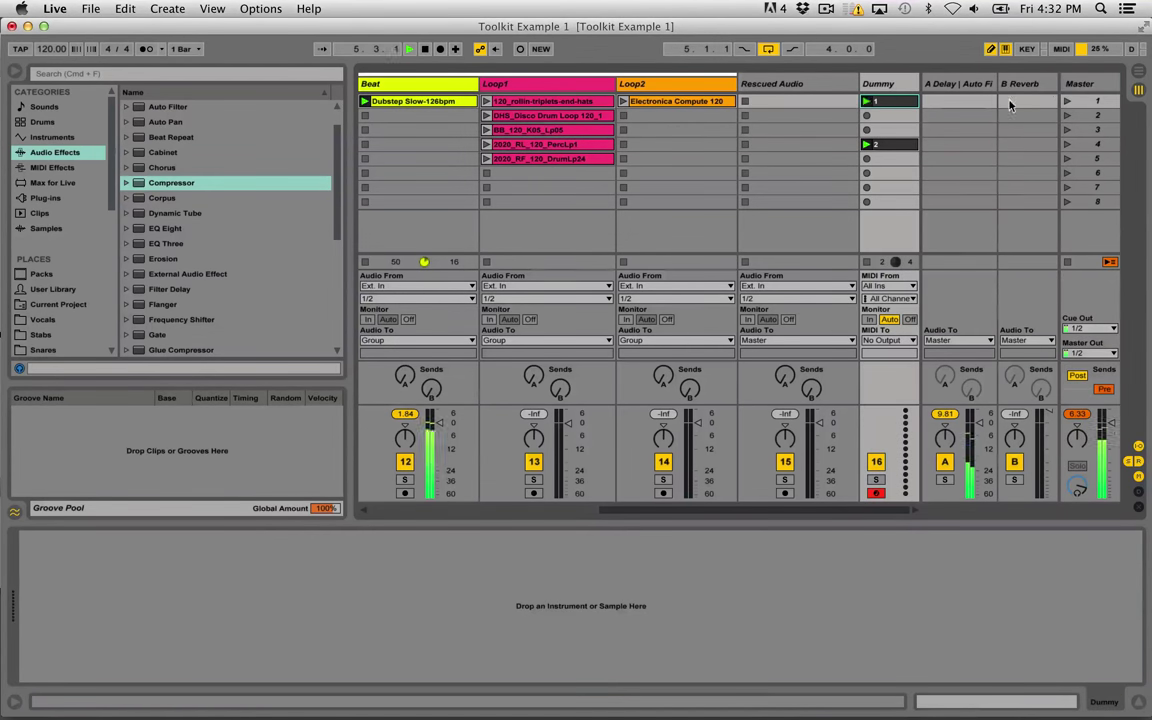
click(1074, 85)
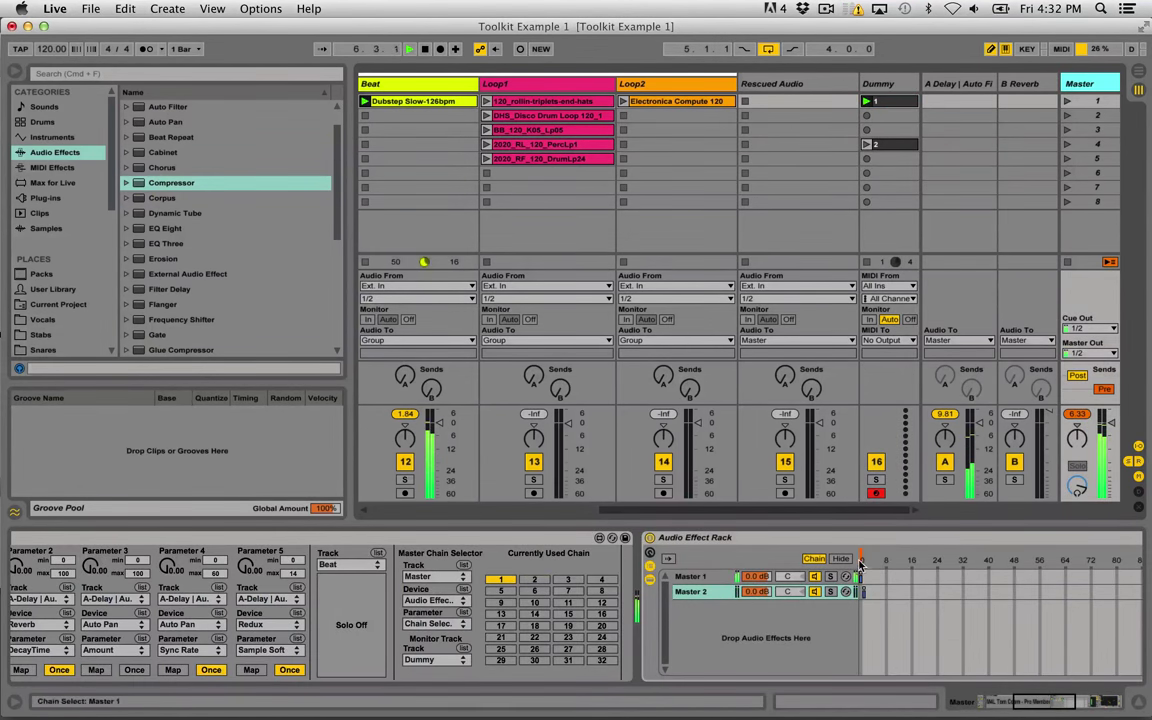
click(868, 145)
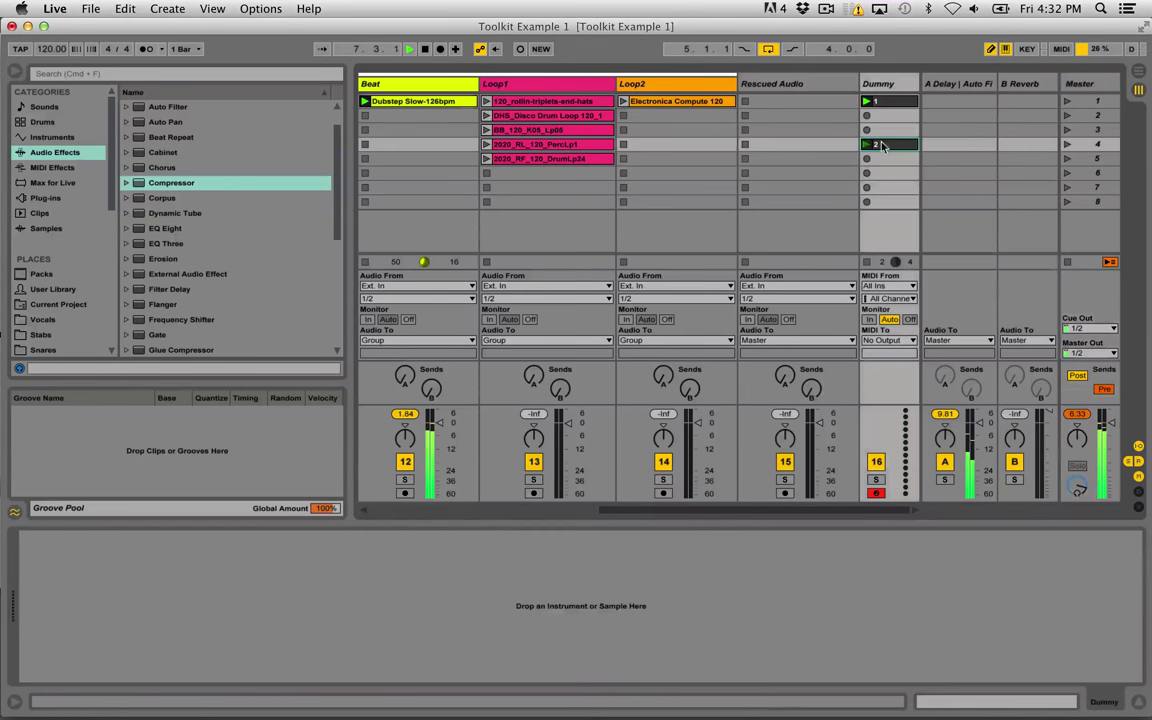
Show the Master track's devices and switch the Pro Member Toolkit to page 4.
click(1074, 84)
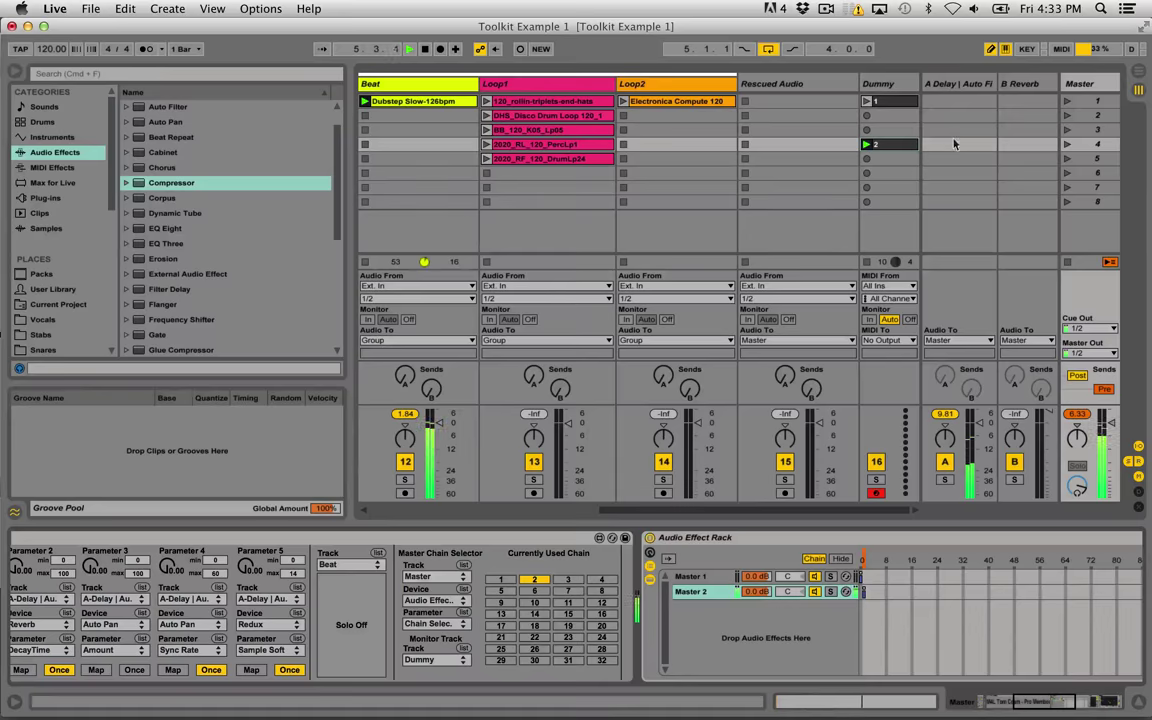
scroll(617, 611, left, 5)
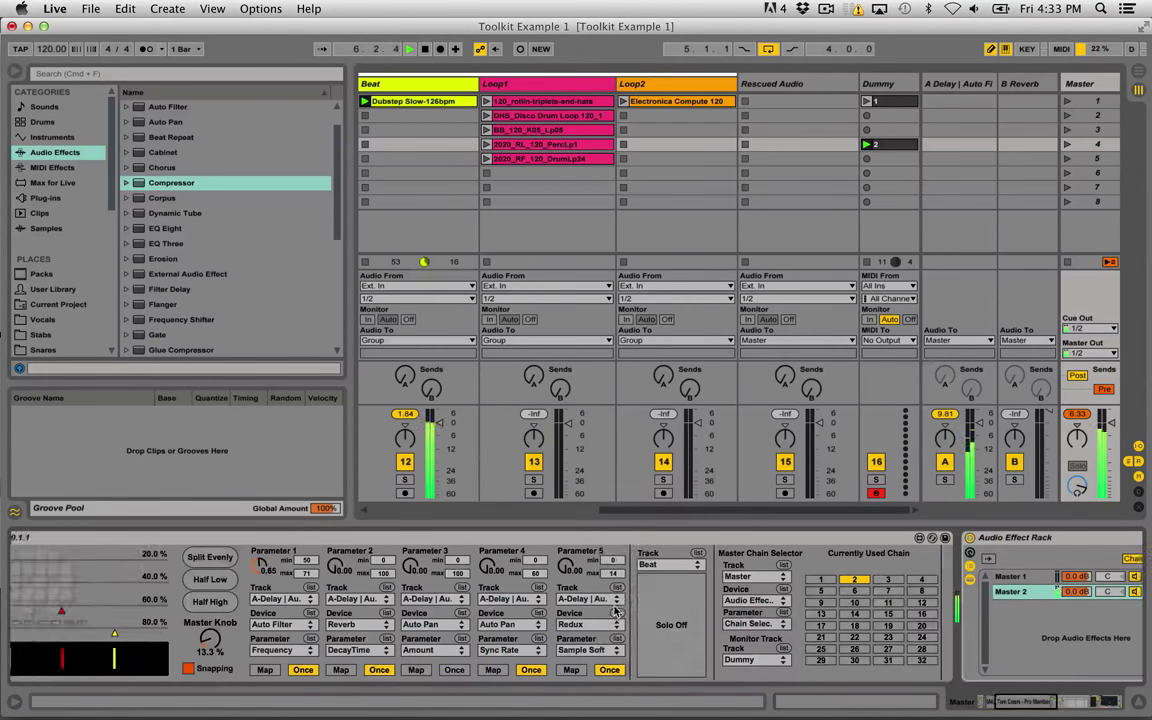
scroll(617, 611, left, 4)
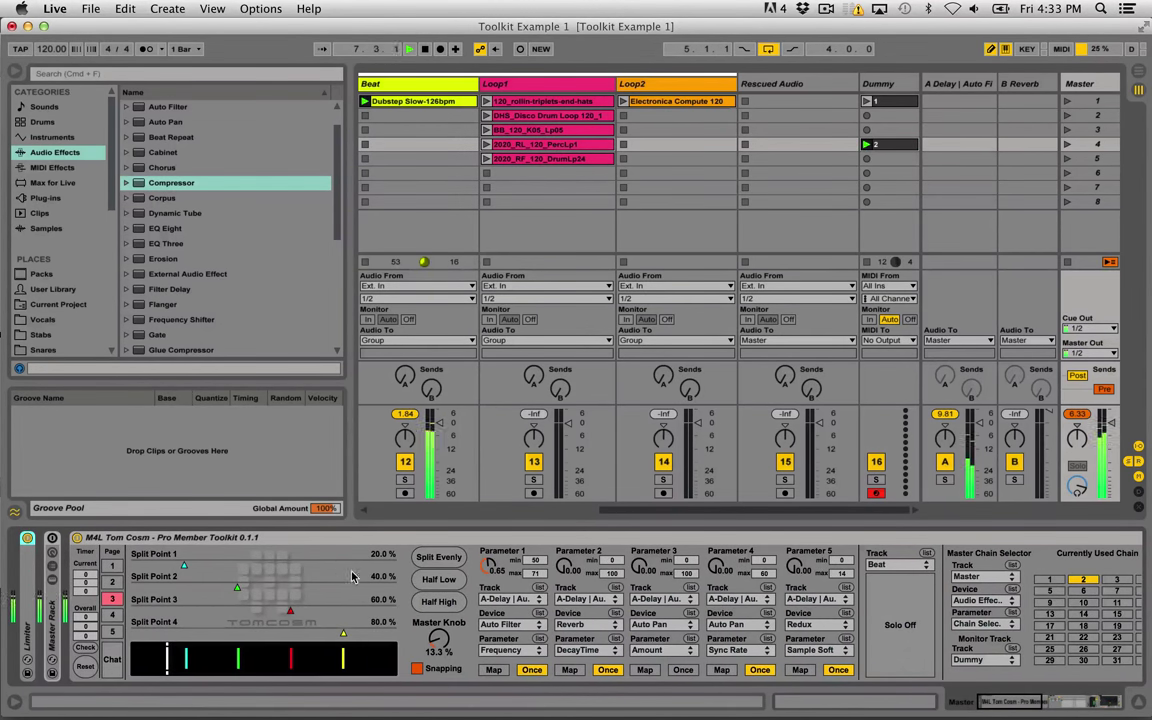
scroll(352, 576, right, 1)
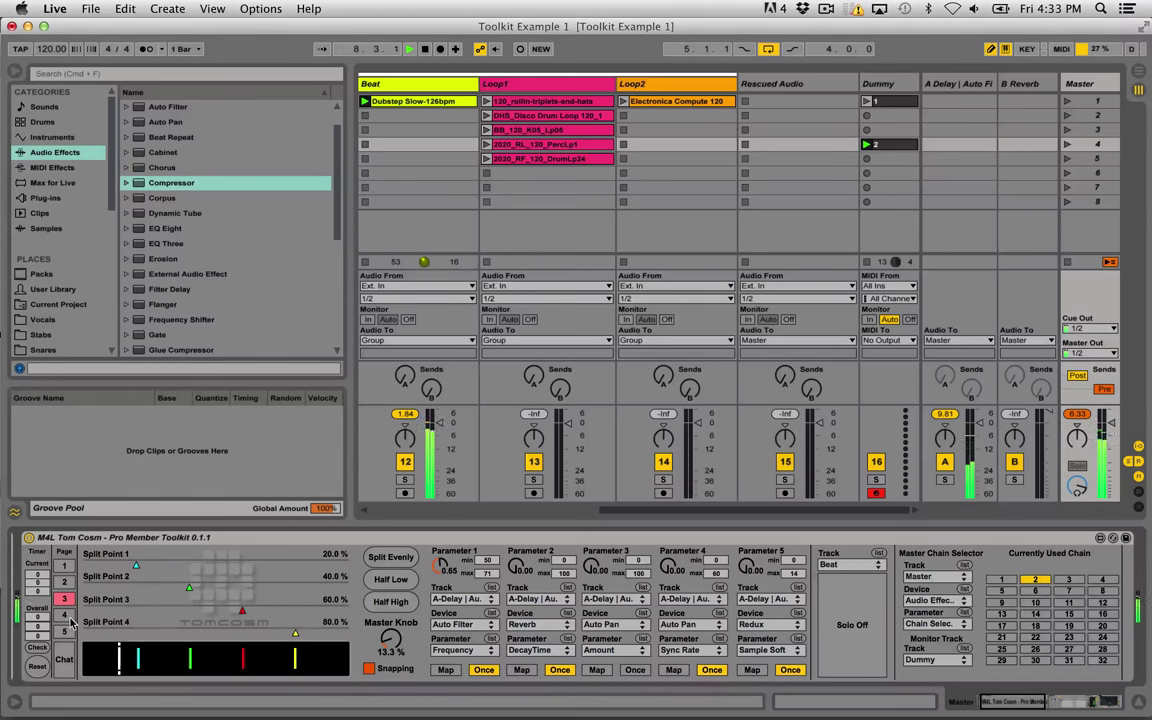
click(66, 616)
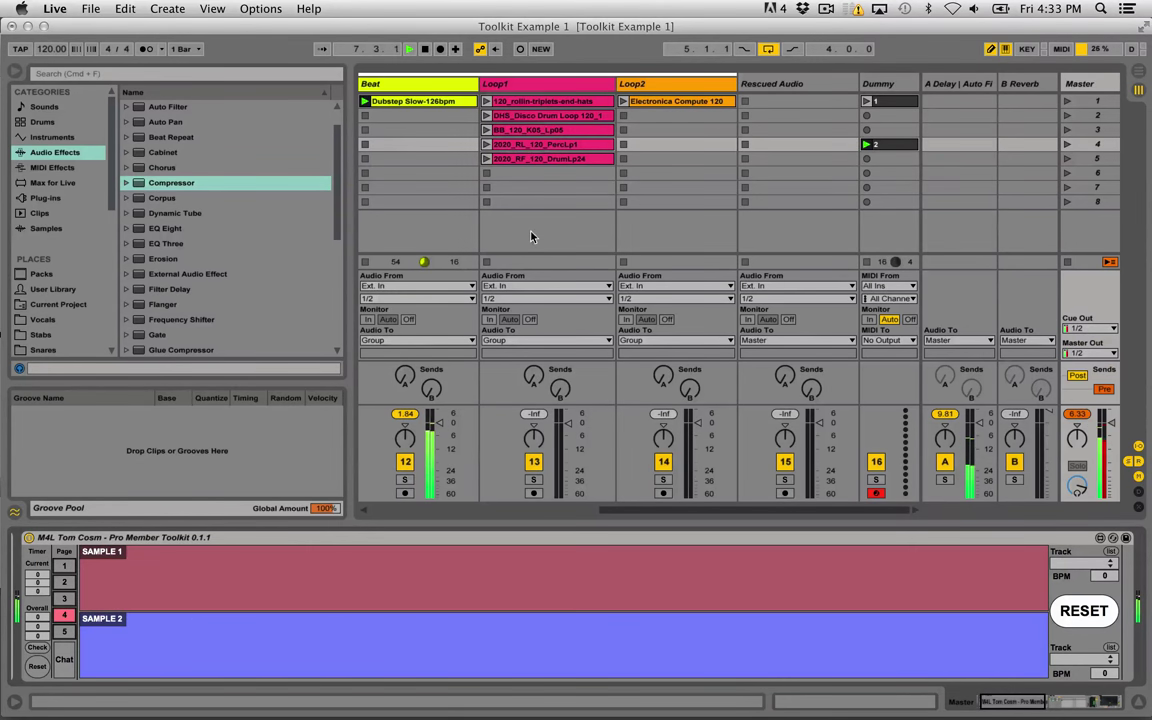
Set the toolkit's Sample 1 track to Loop1 and its Sample 2 track to Loop2.
scroll(531, 237, left, 5)
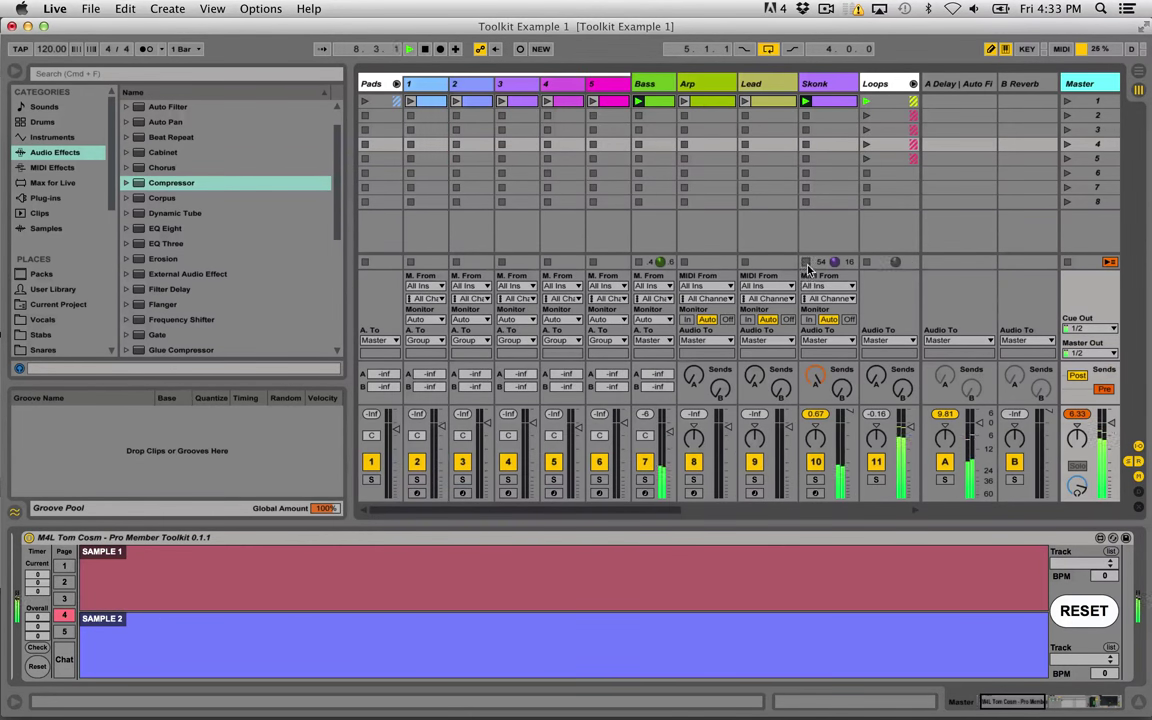
scroll(640, 240, right, 5)
scroll(665, 271, left, 1)
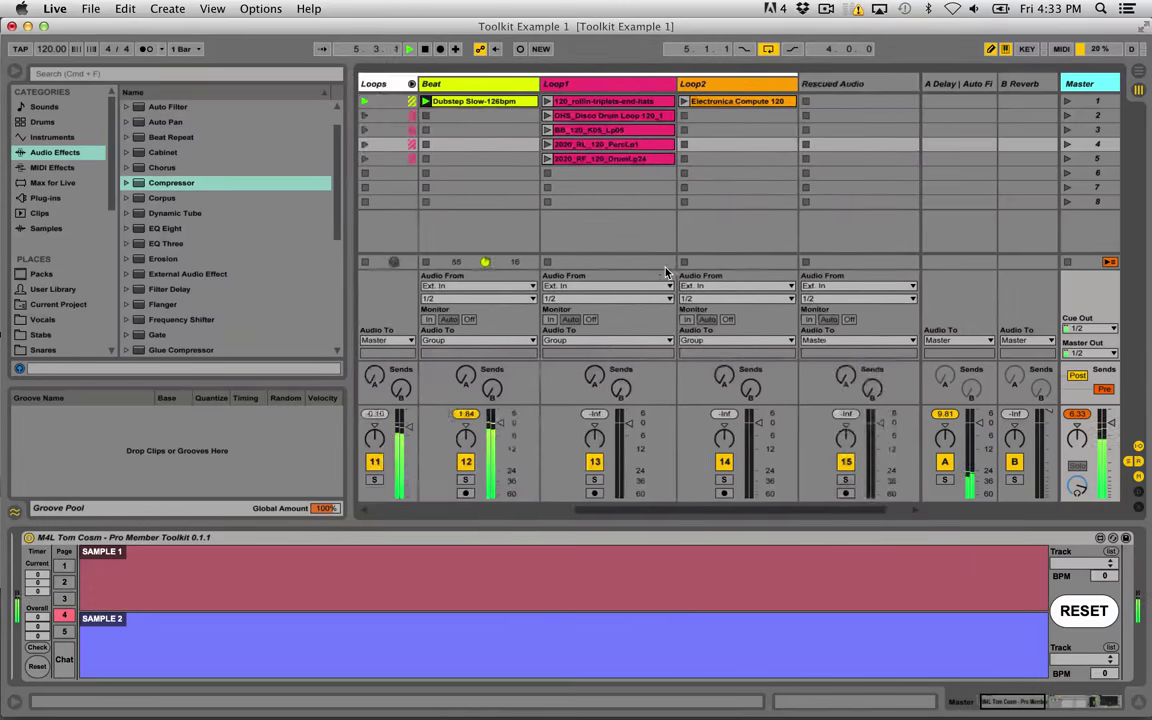
scroll(665, 271, right, 1)
scroll(690, 262, left, 5)
scroll(709, 254, right, 5)
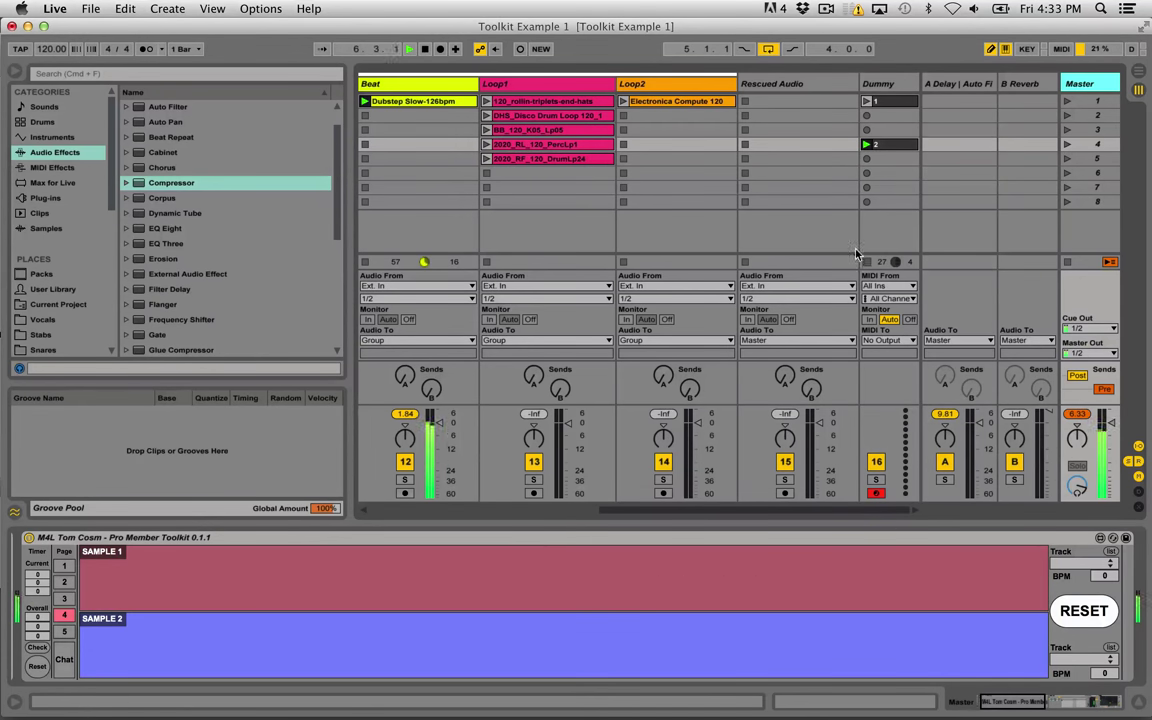
click(1105, 567)
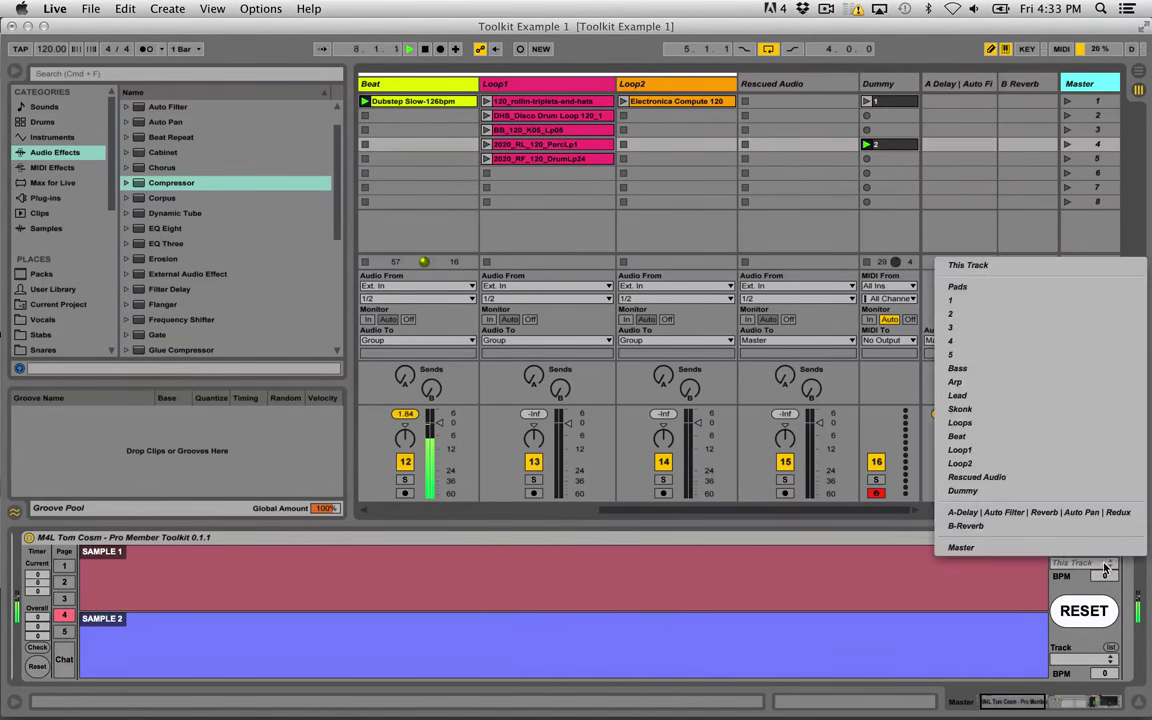
click(1050, 442)
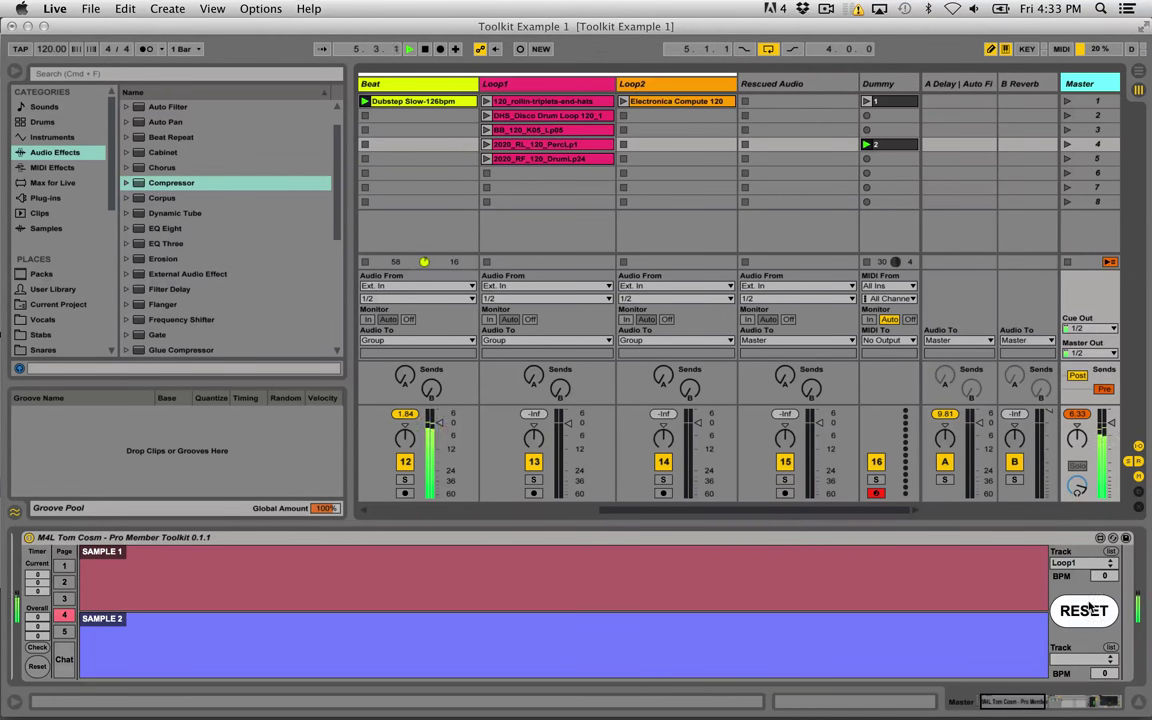
click(1108, 655)
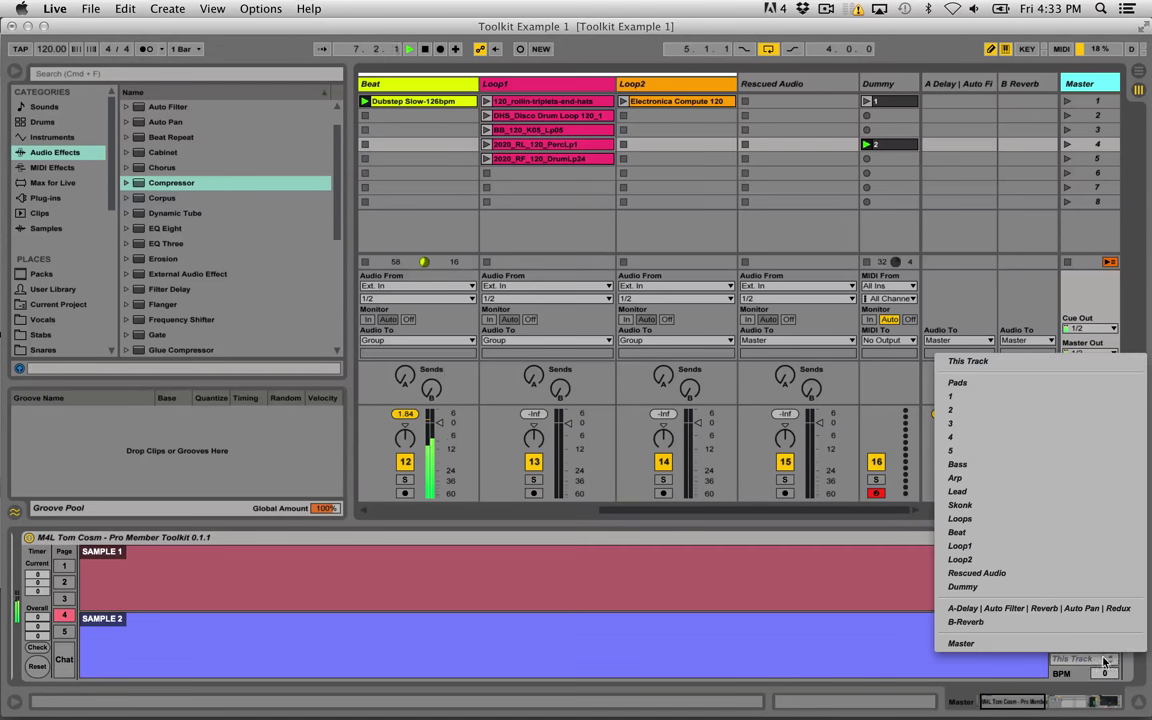
click(1015, 560)
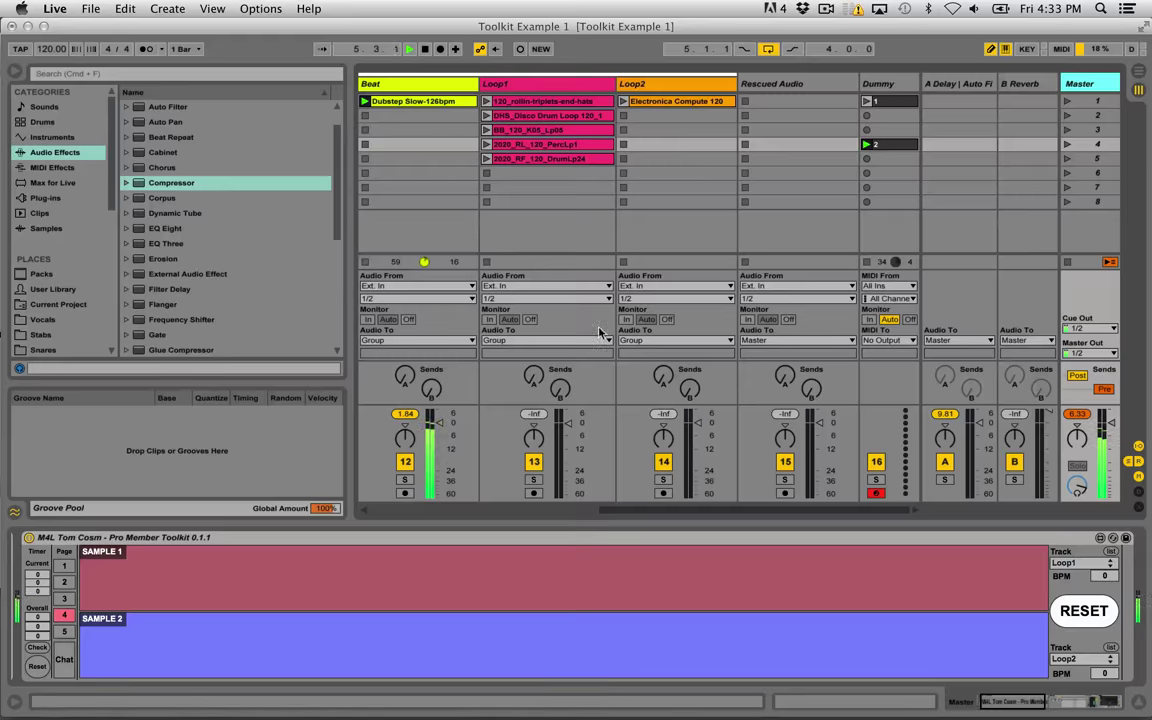
Launch the first clips on Loop1 and Loop2, then reset the toolkit on the Master track to load their waveforms.
click(487, 102)
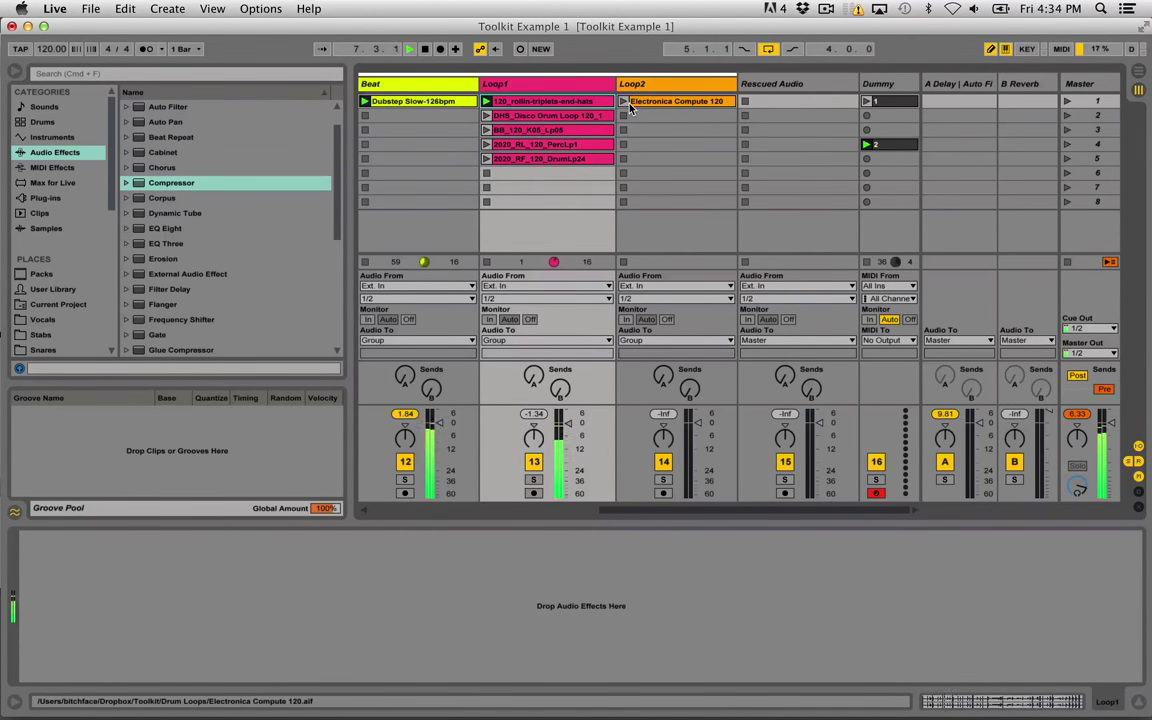
click(624, 102)
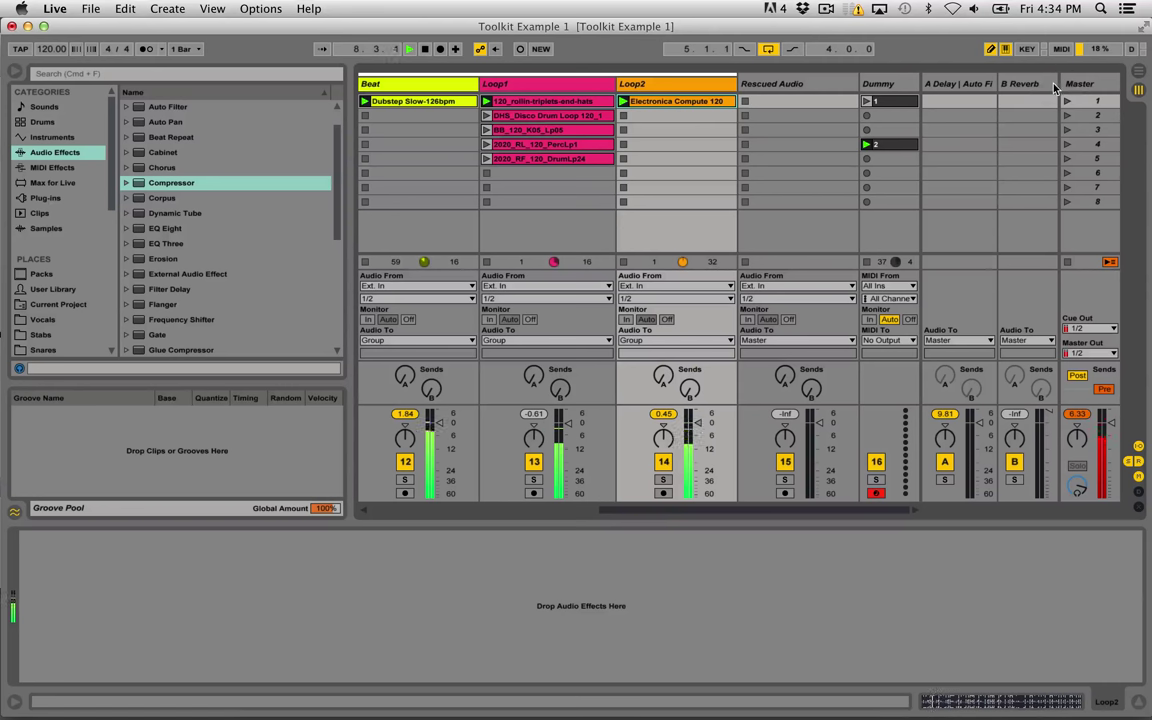
click(1083, 85)
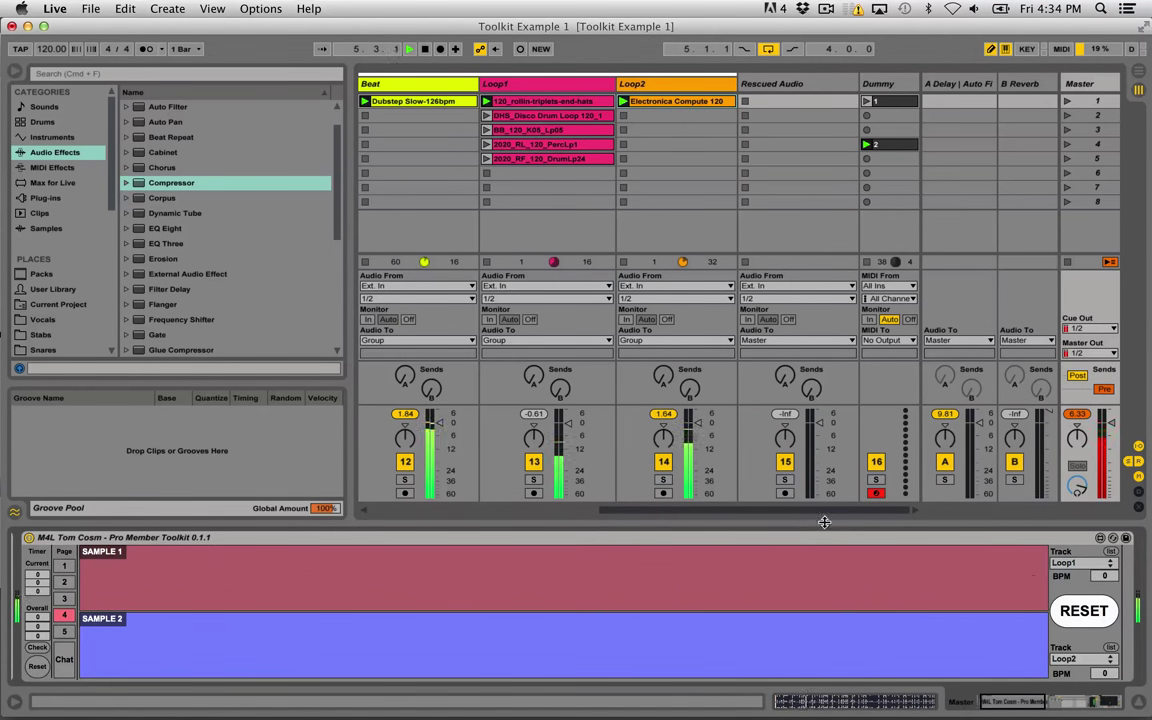
click(1090, 612)
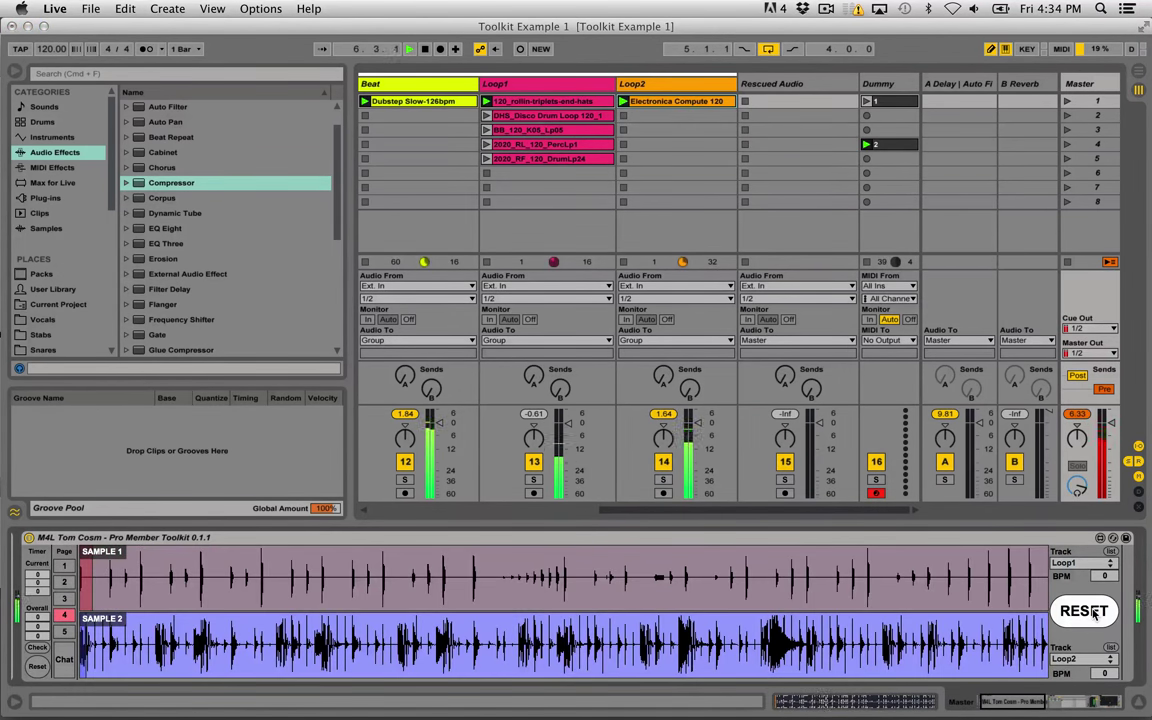
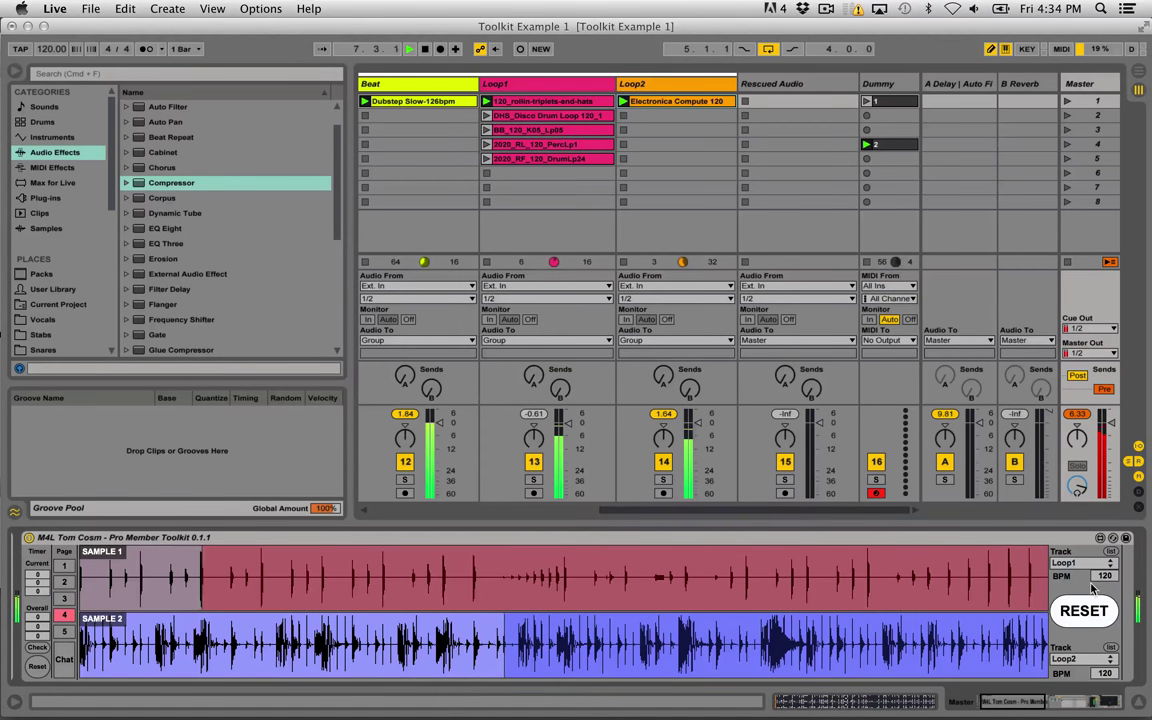
Launch DHS_Disco Drum Loop 120_1 on Loop1, view it in the toolkit, then relaunch 120_rollin-triplets-end-hats and reset the waveforms.
click(487, 117)
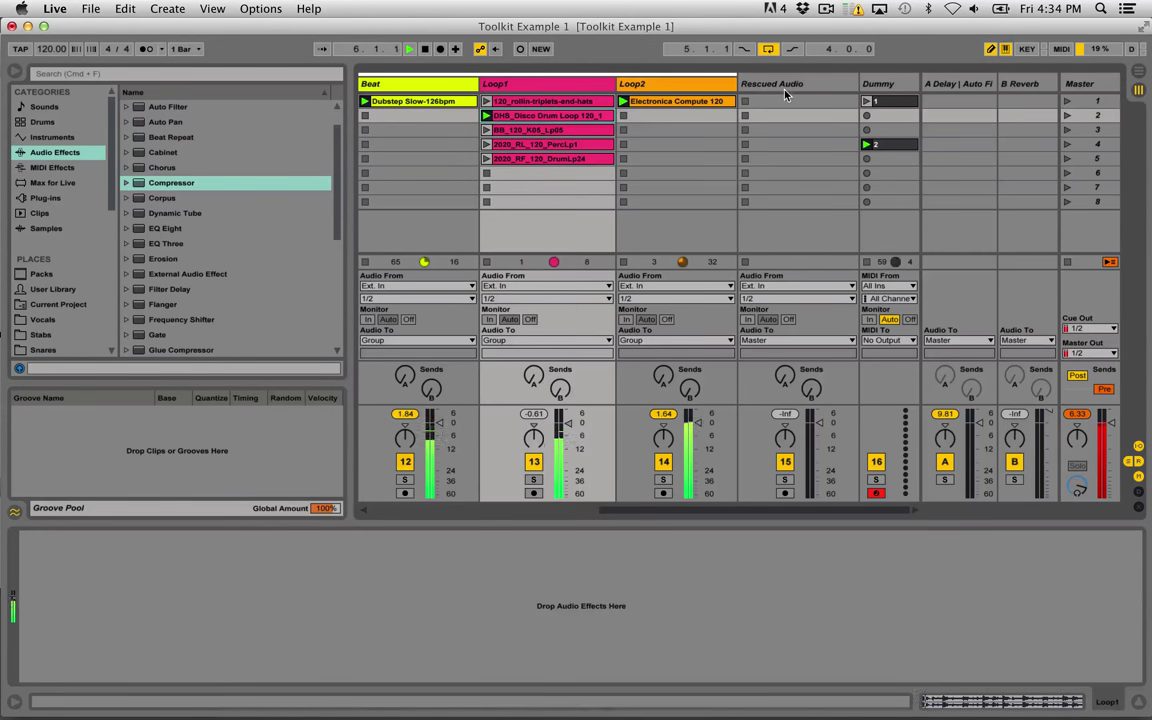
click(1078, 88)
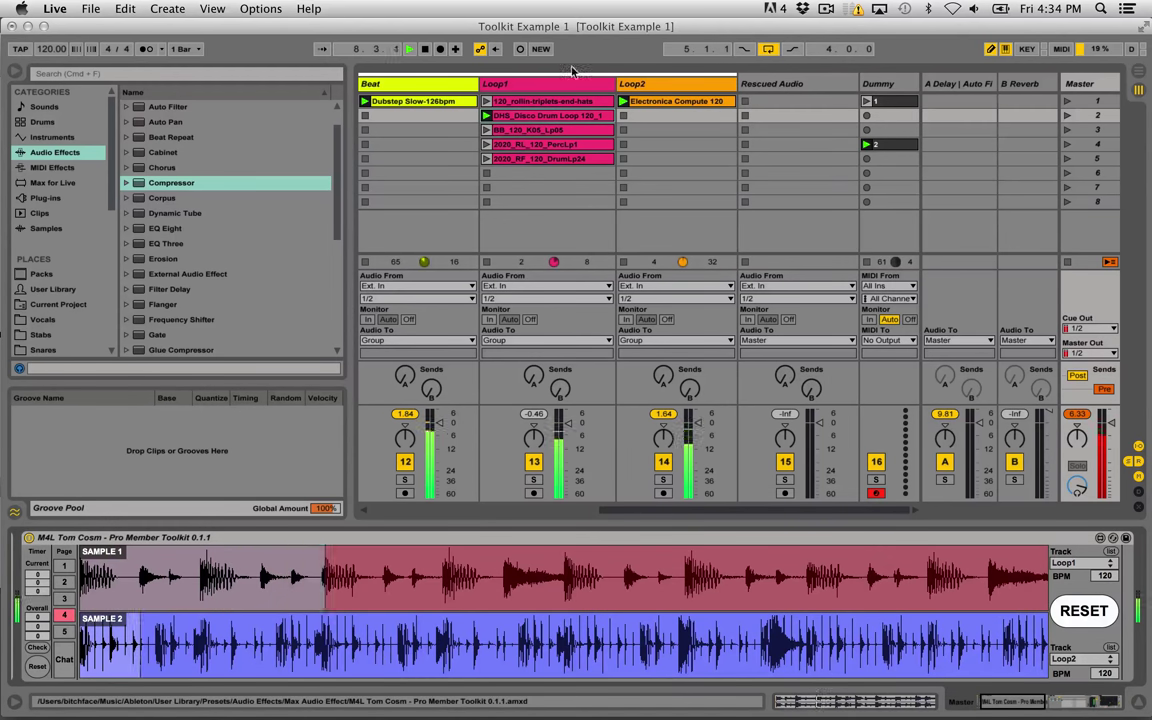
click(487, 102)
click(1057, 99)
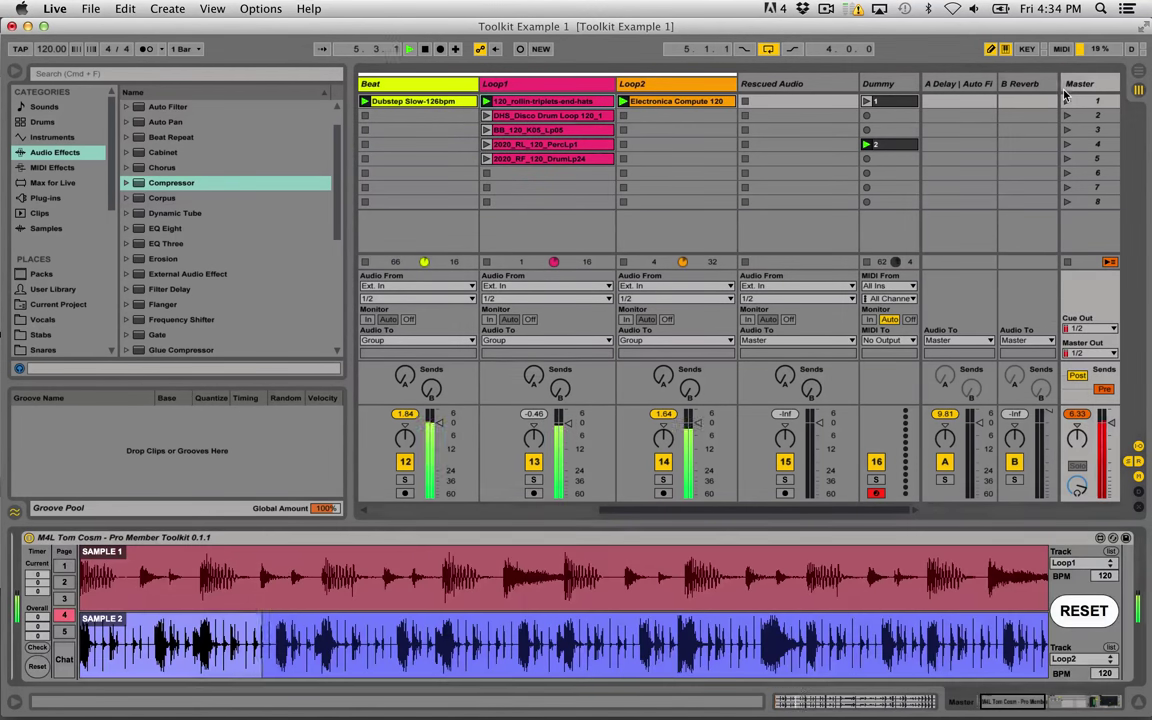
click(1082, 611)
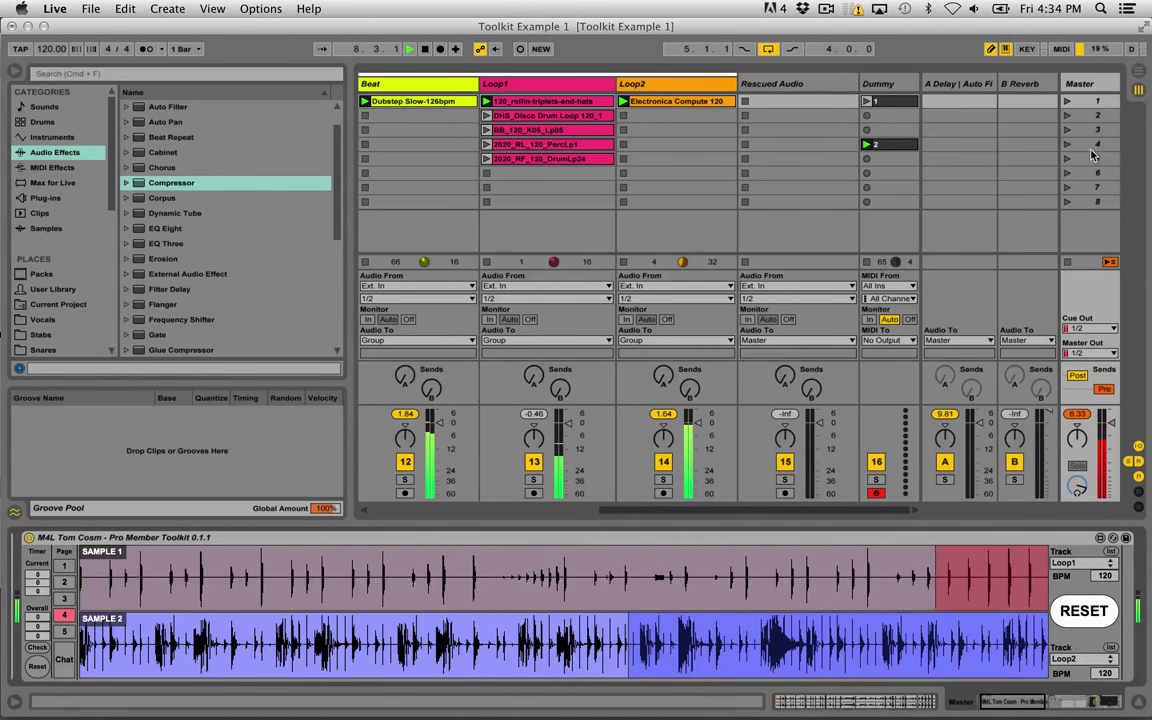
Switch the Pro Member Toolkit on the Master track to page 5.
scroll(1050, 591, right, 5)
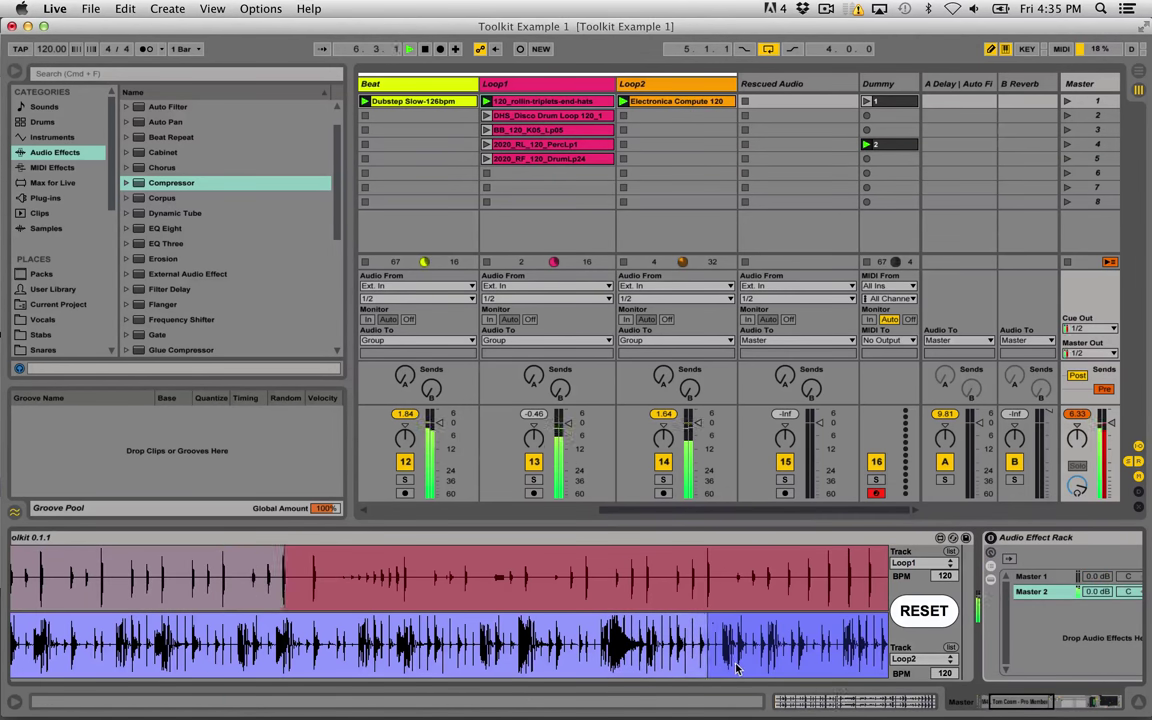
scroll(650, 660, left, 5)
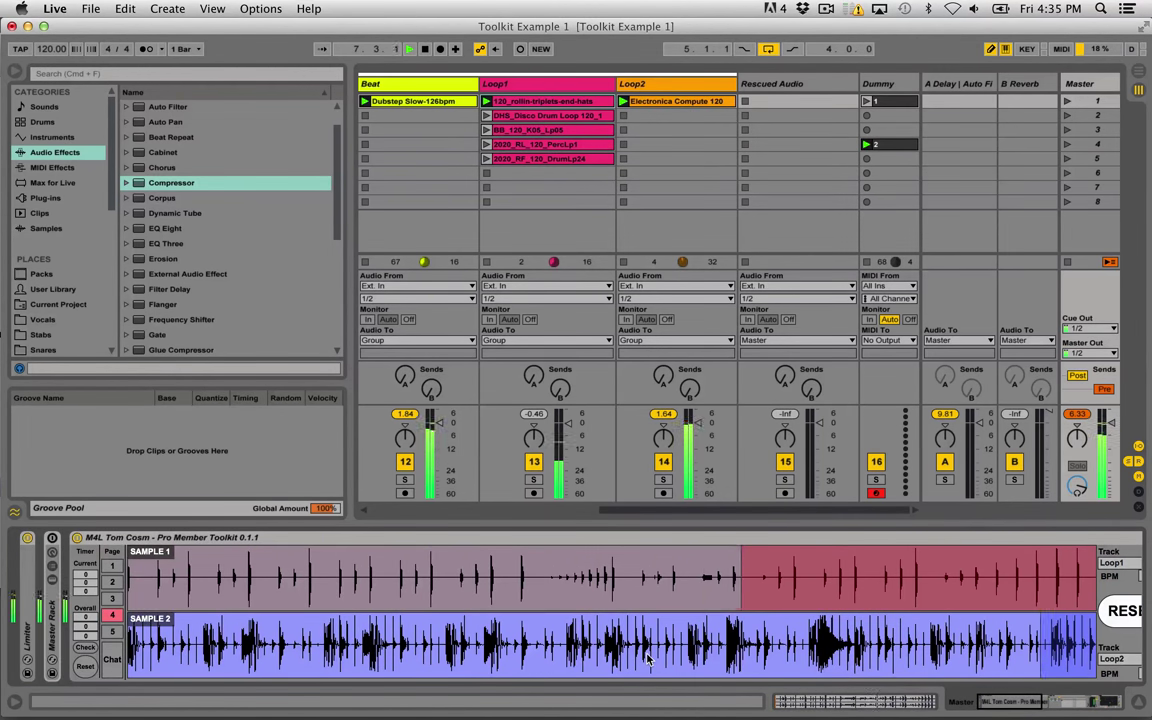
scroll(648, 660, left, 3)
scroll(648, 660, left, 1)
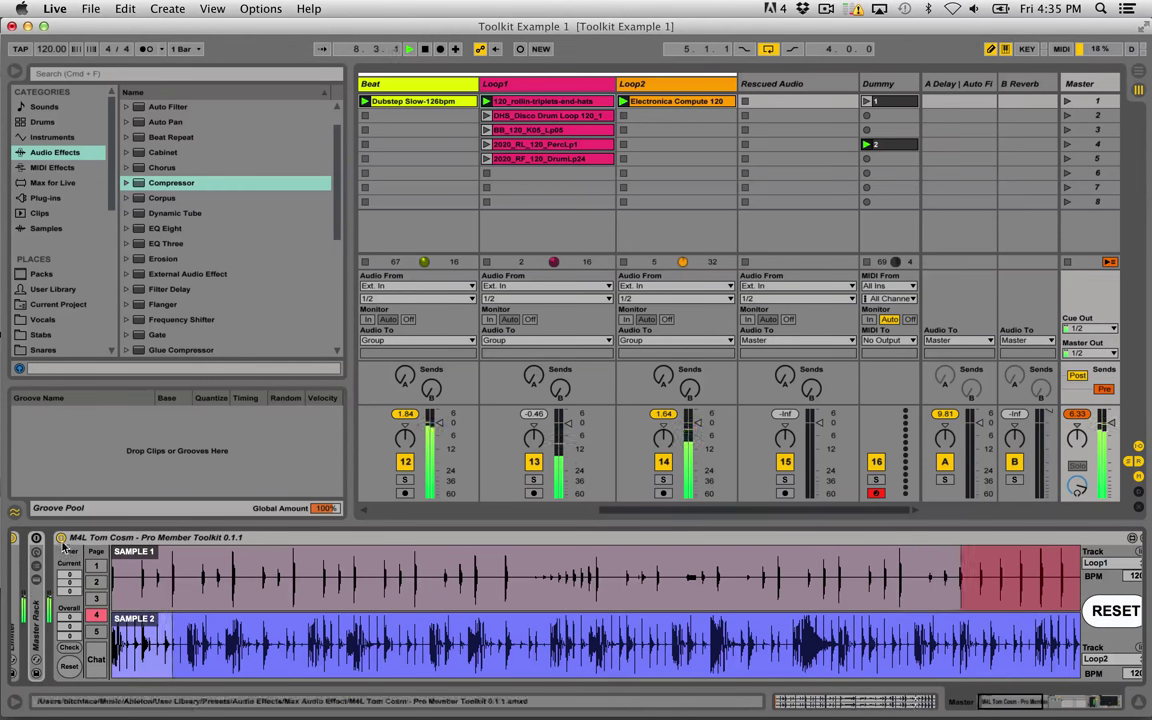
click(96, 631)
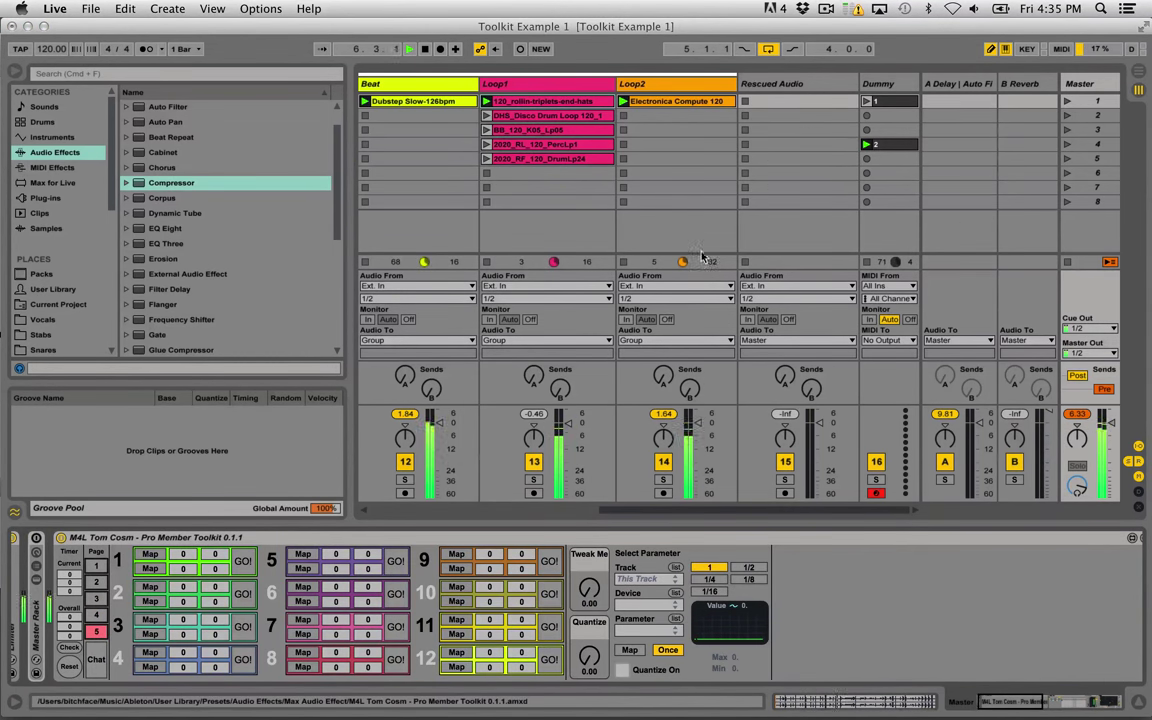
Try the GO! trigger of slot 1 on the toolkit, with the synth tracks in view.
scroll(589, 337, left, 6)
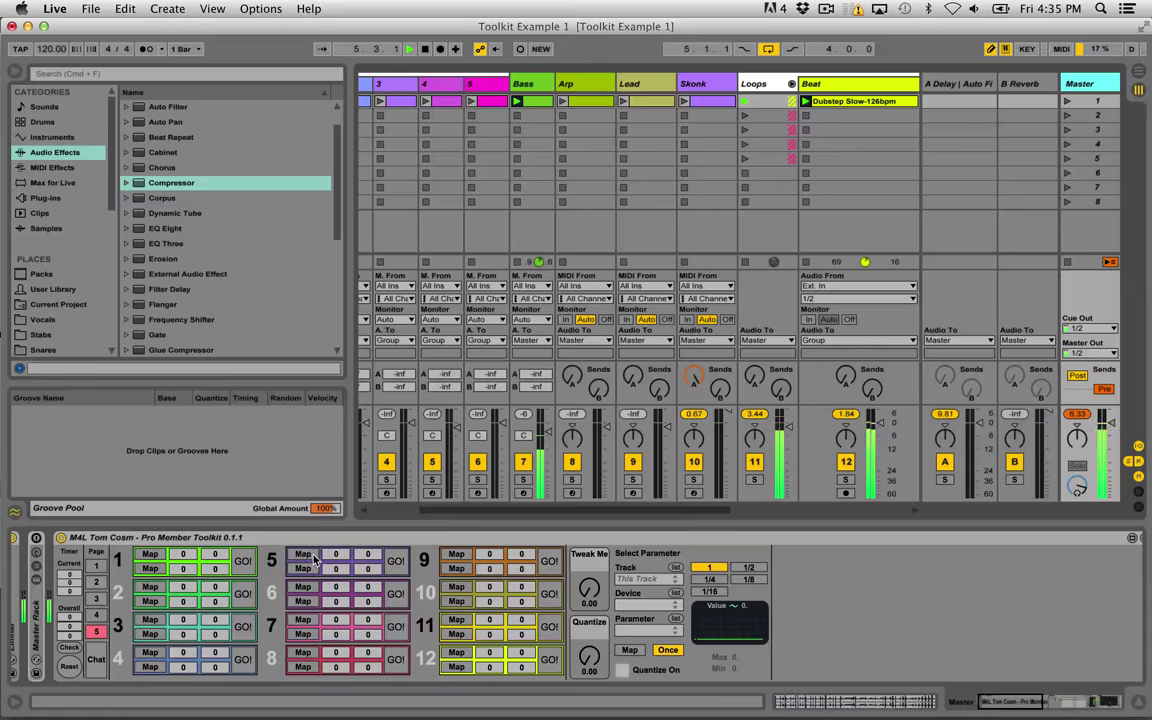
click(245, 563)
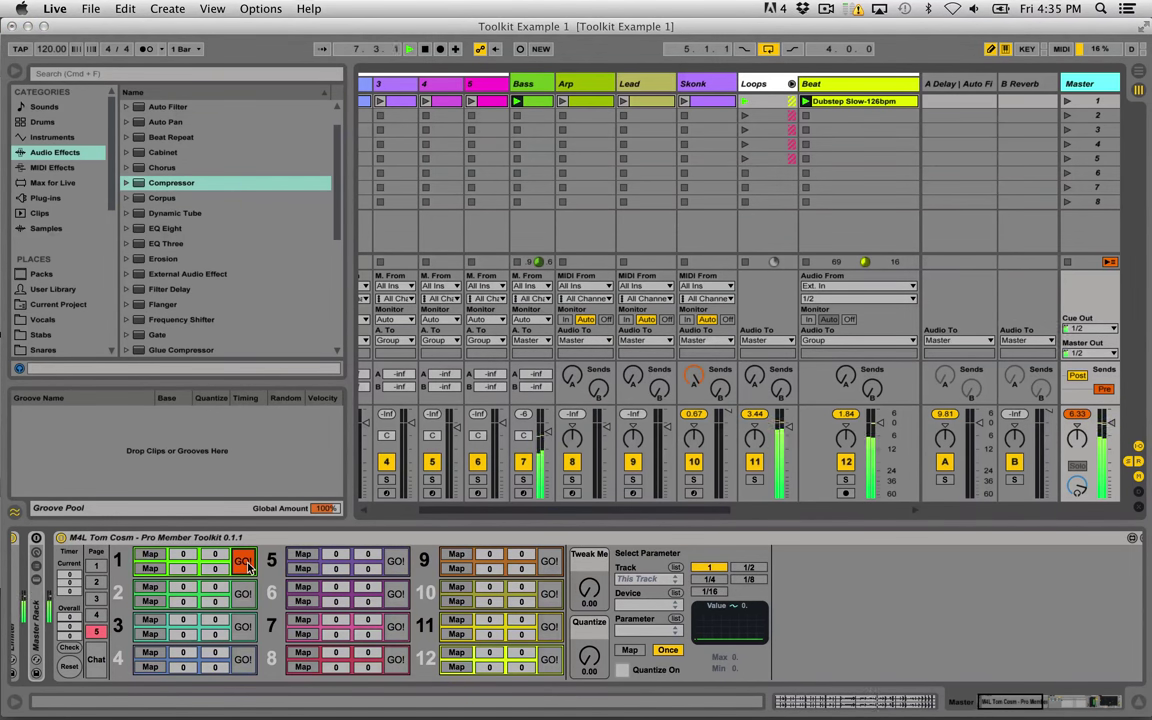
click(245, 563)
Launch the first clips on the Arp, Lead and Skonk tracks and return to the Master track's devices.
click(693, 377)
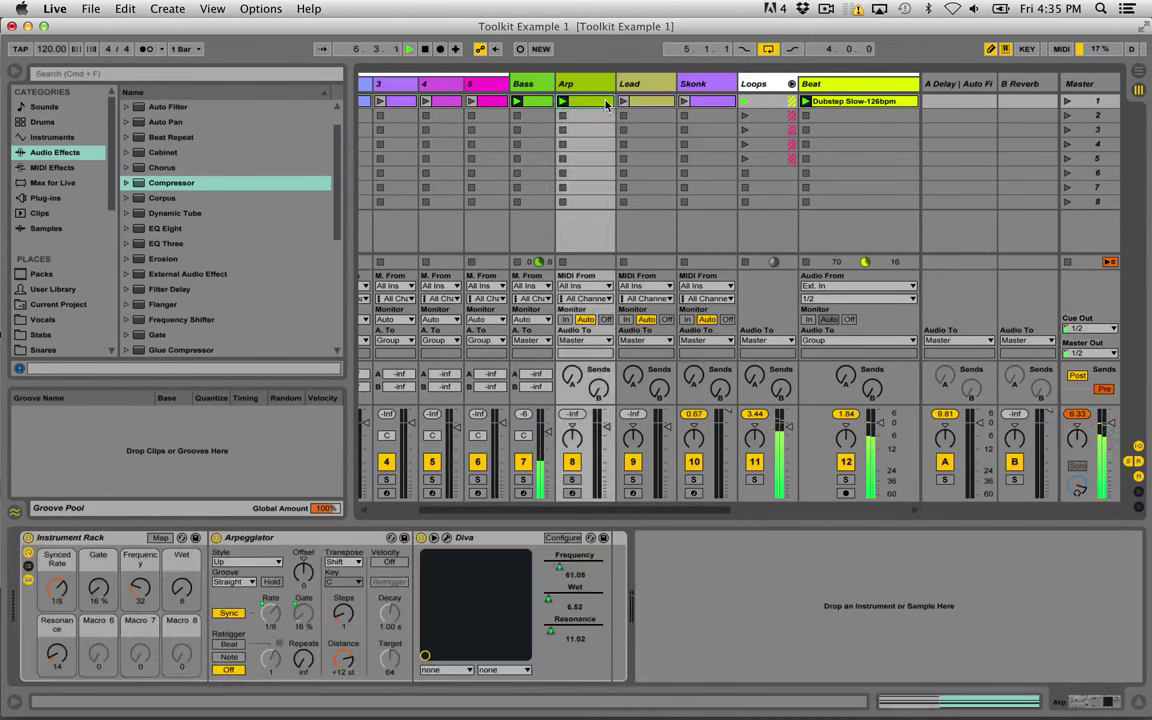
click(686, 102)
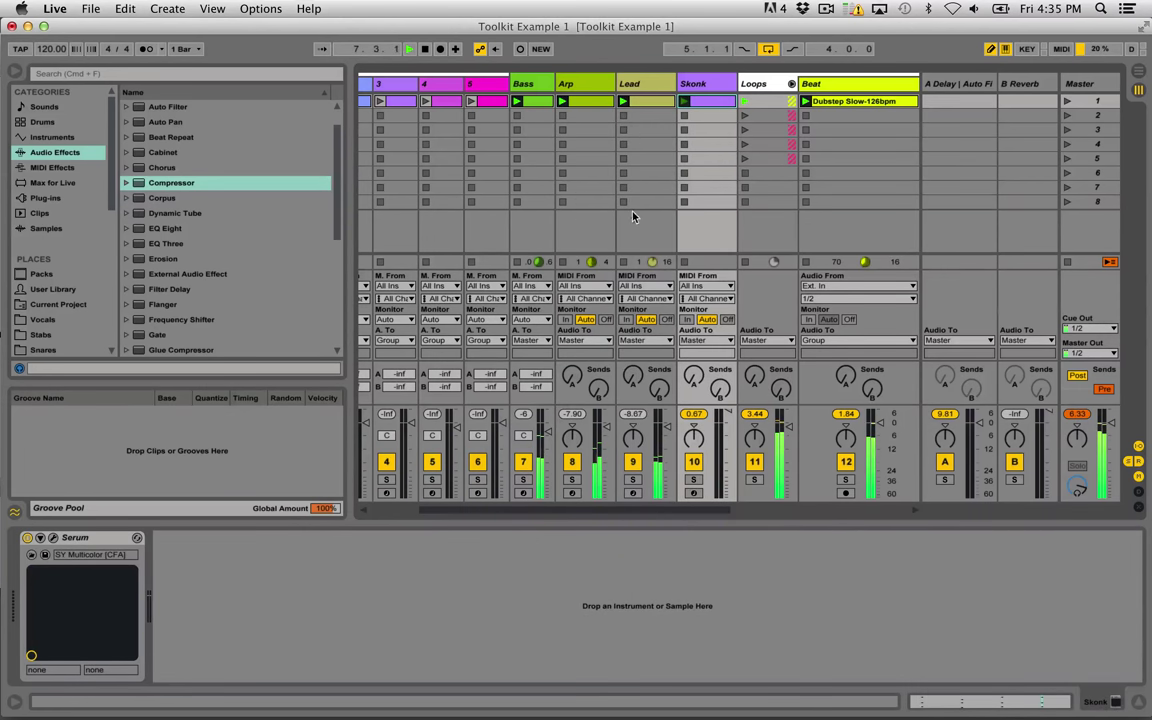
click(1077, 90)
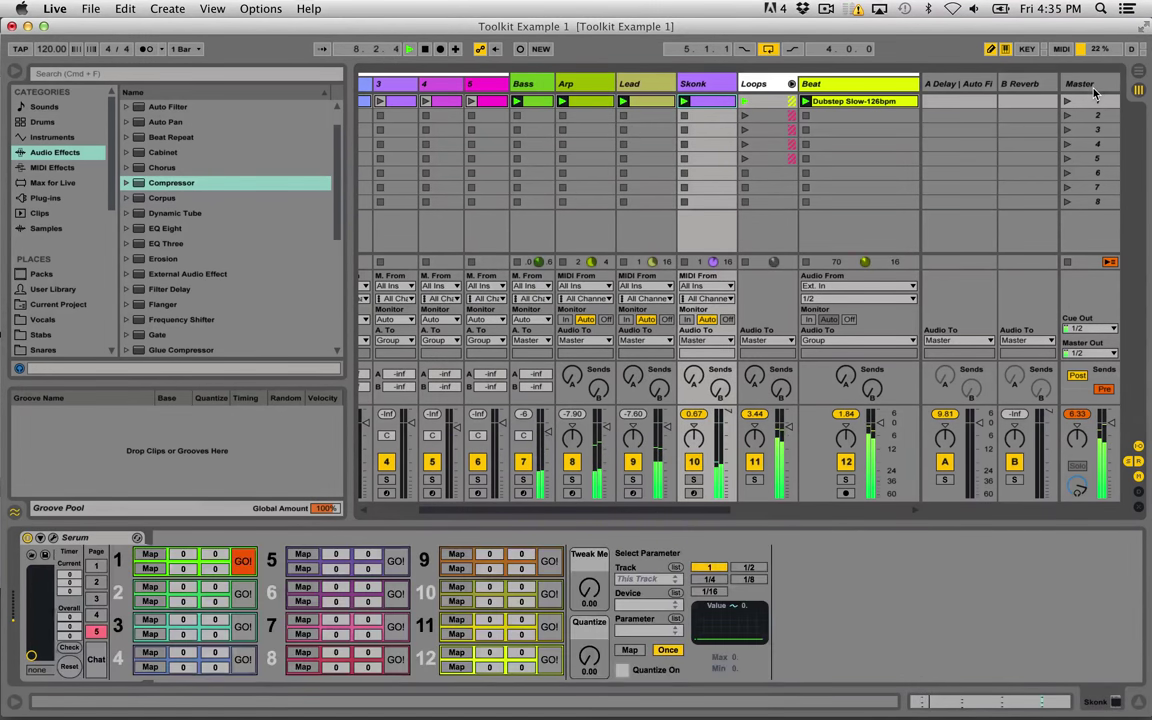
Switch off slot 1's GO! and map its two parameters to the Arp track's volume and its Send B.
click(245, 563)
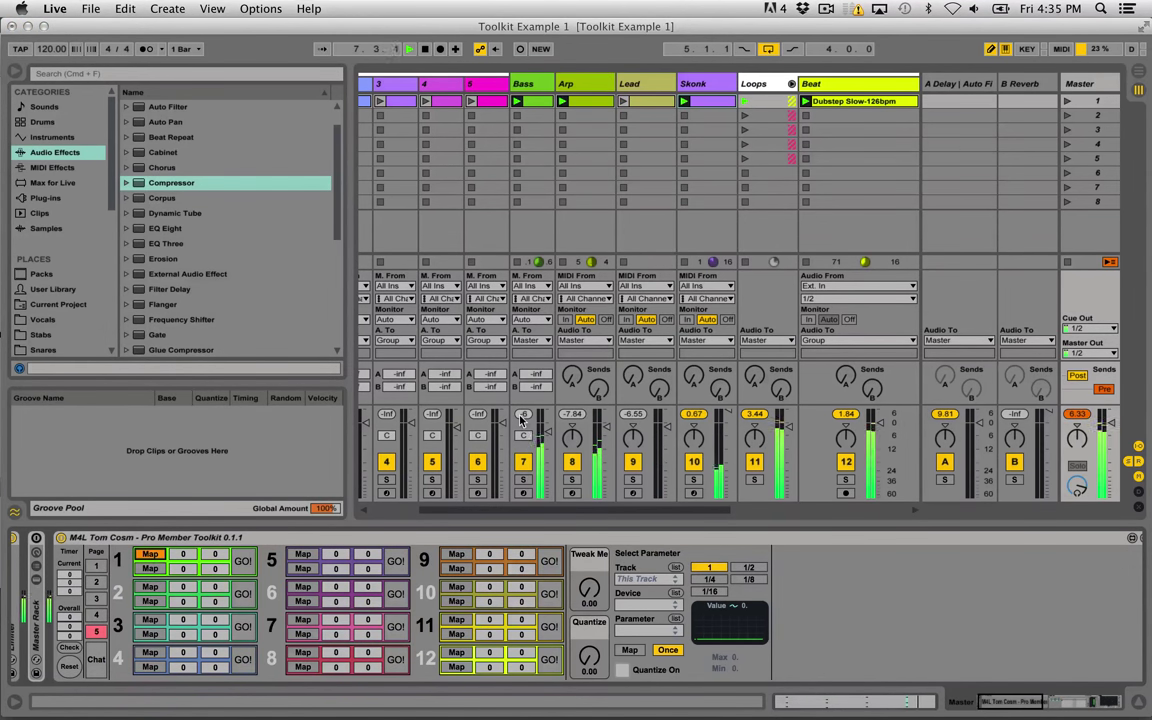
click(148, 568)
click(602, 388)
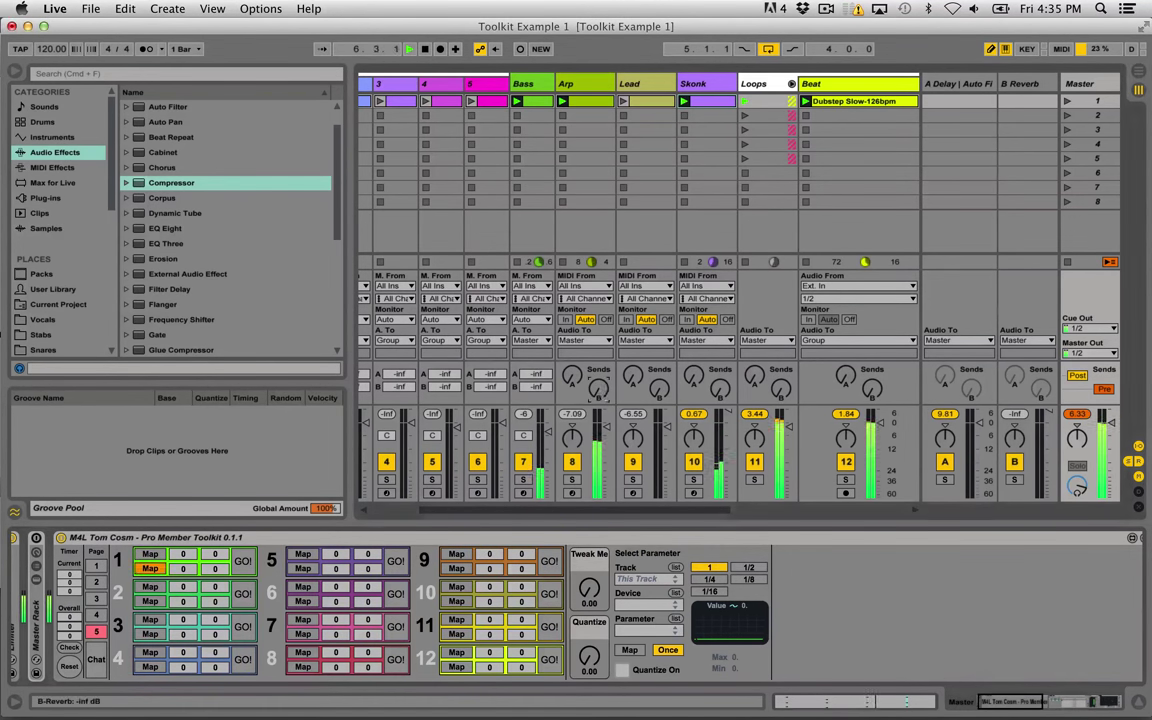
Set slot 1's first parameter to 0 and 80, its second to 100 and 0, and trigger GO!
drag(215, 554, 215, 546)
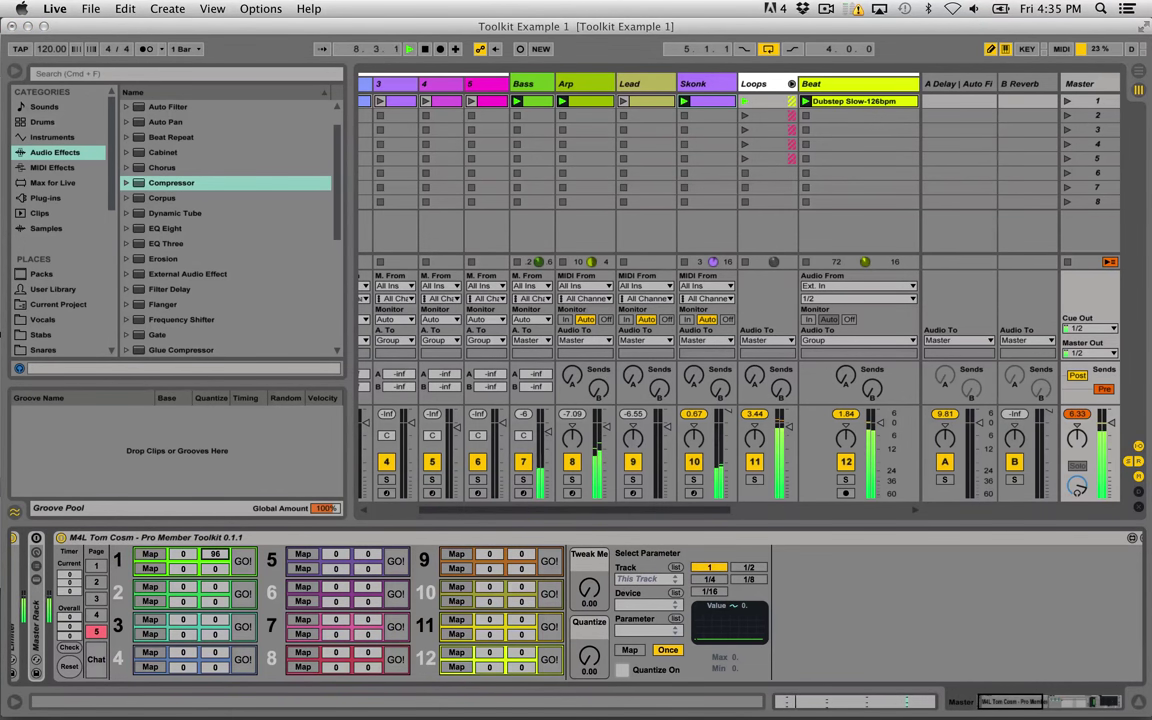
click(217, 571)
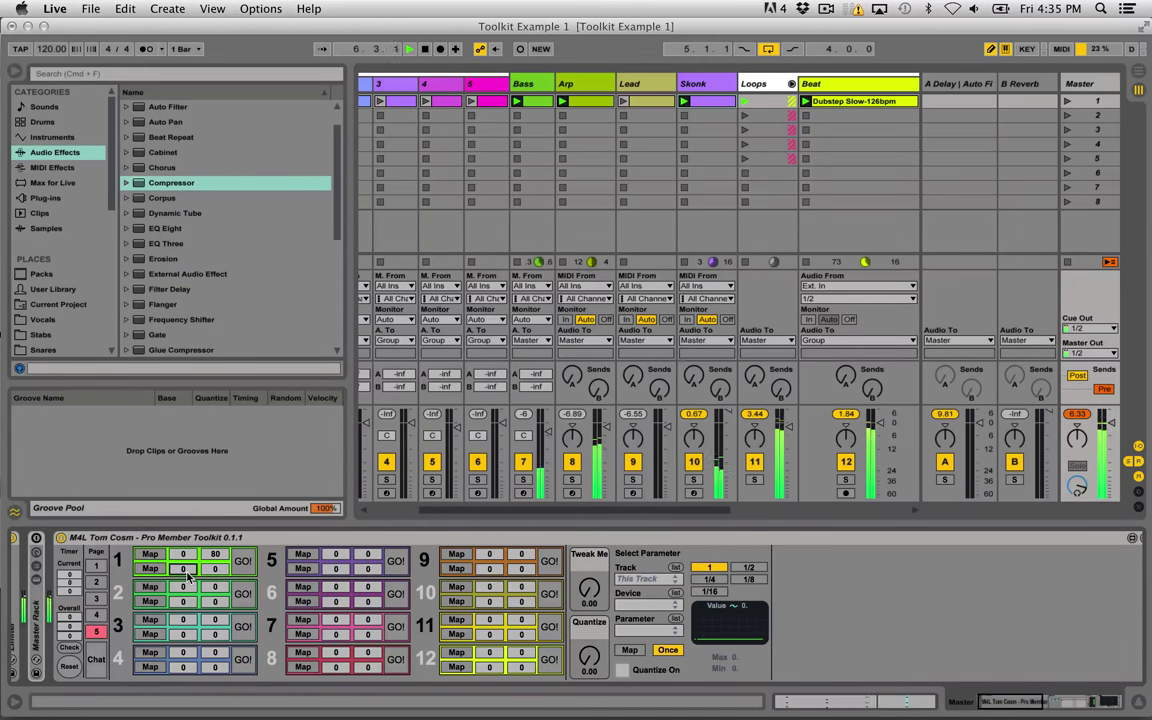
click(243, 561)
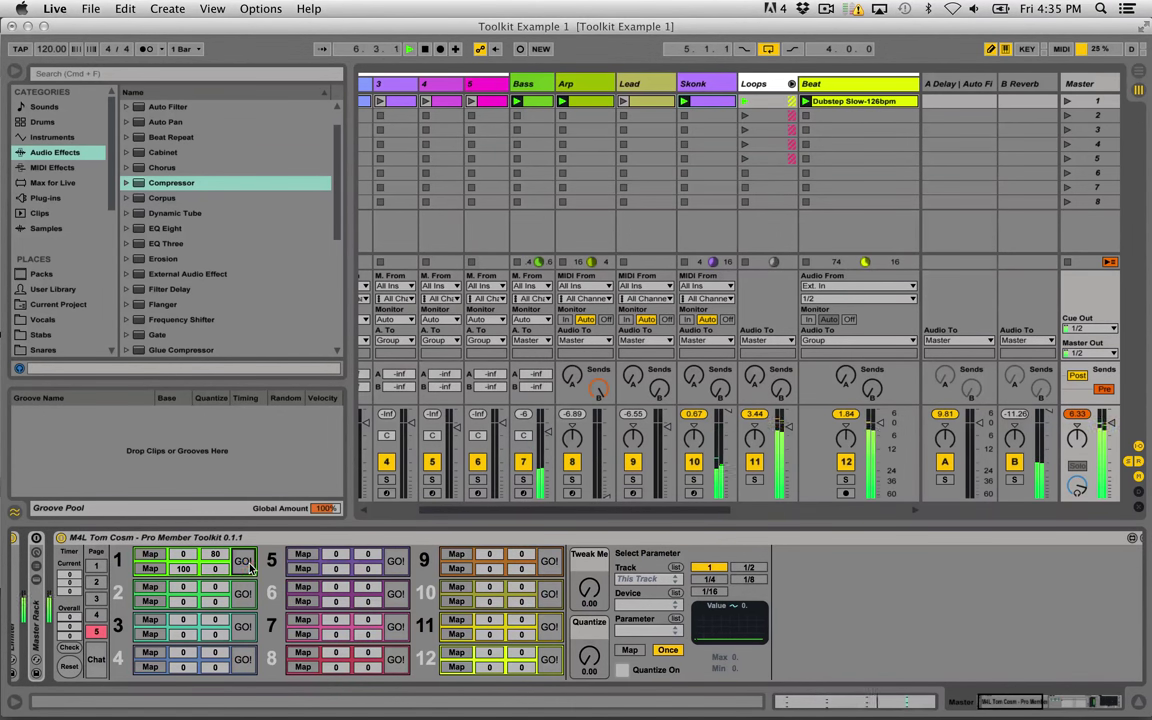
Toggle slot 1's GO! off and on again to switch the mapped Arp volume and Send B values.
click(243, 561)
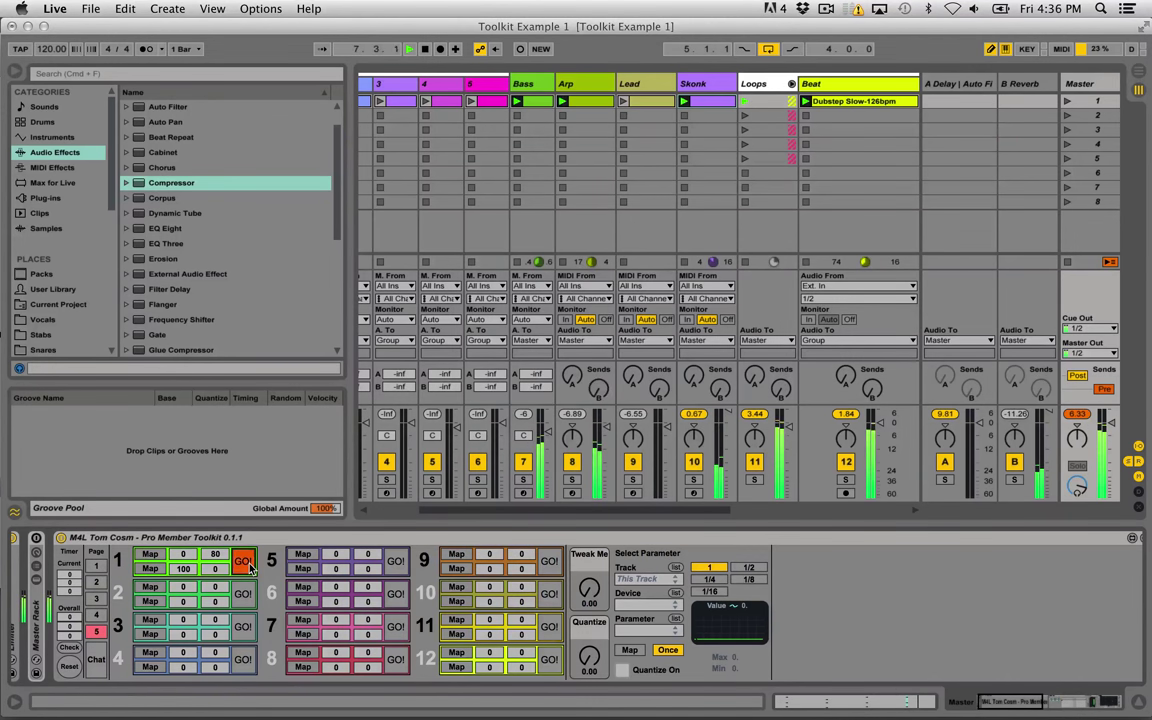
click(249, 567)
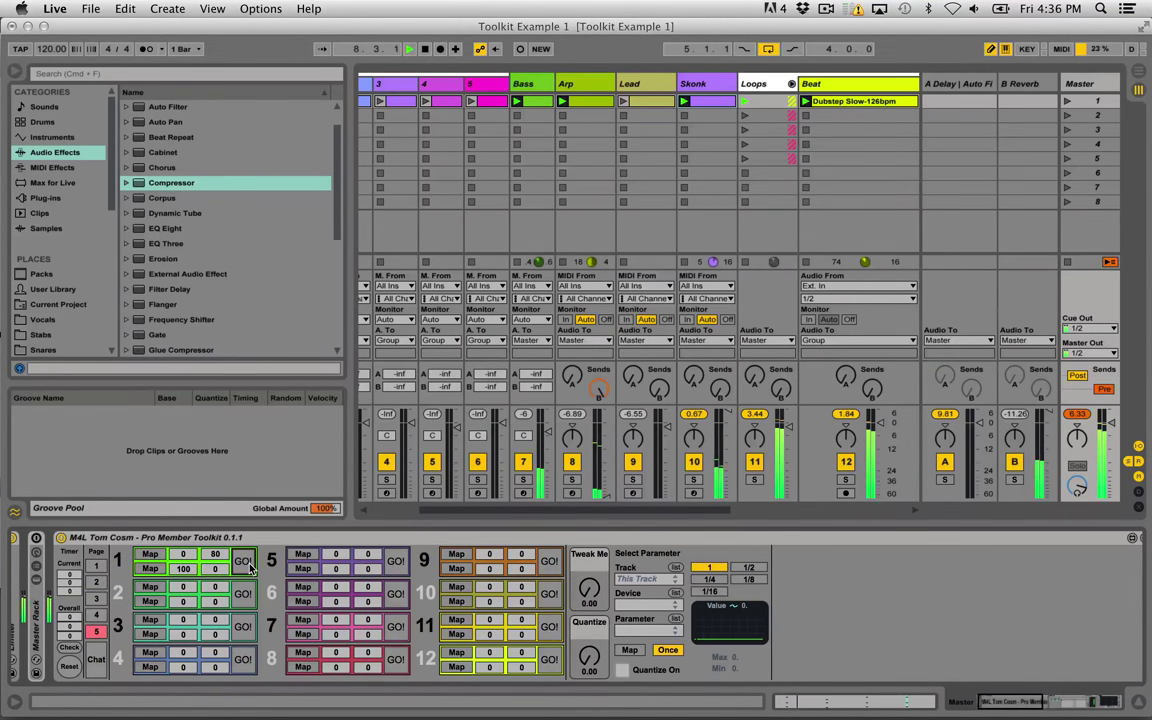
click(244, 562)
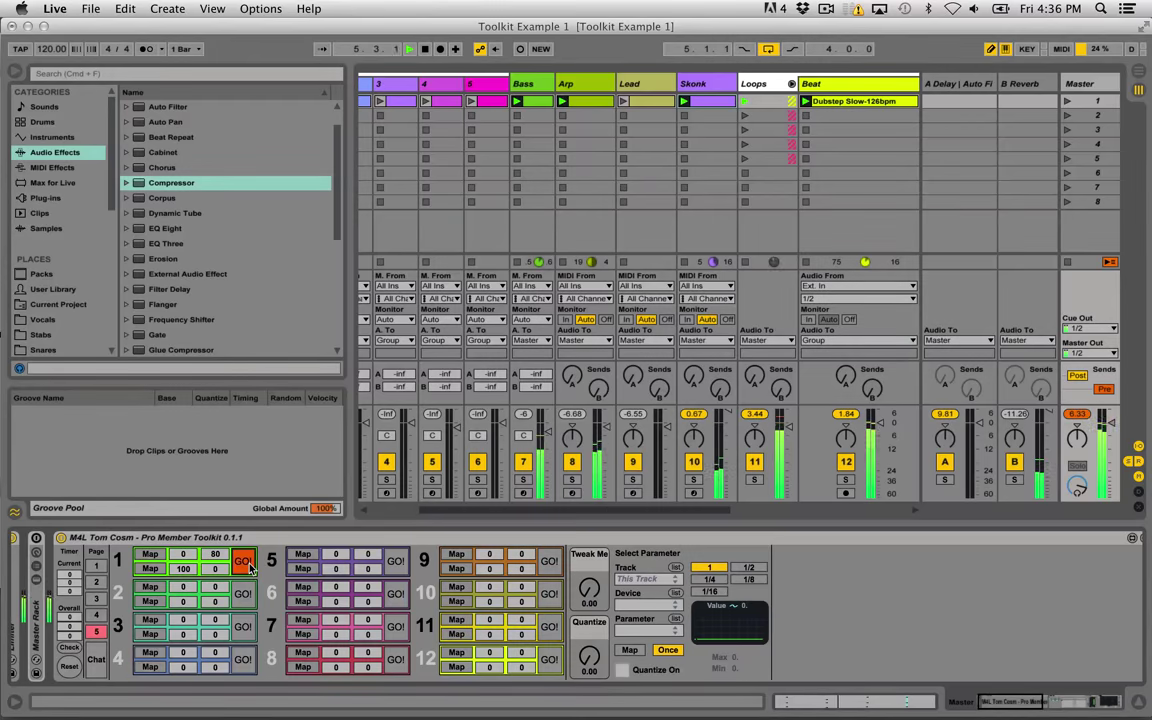
Map slot 2's two parameters to the Loops track's volume and its Send B.
click(149, 588)
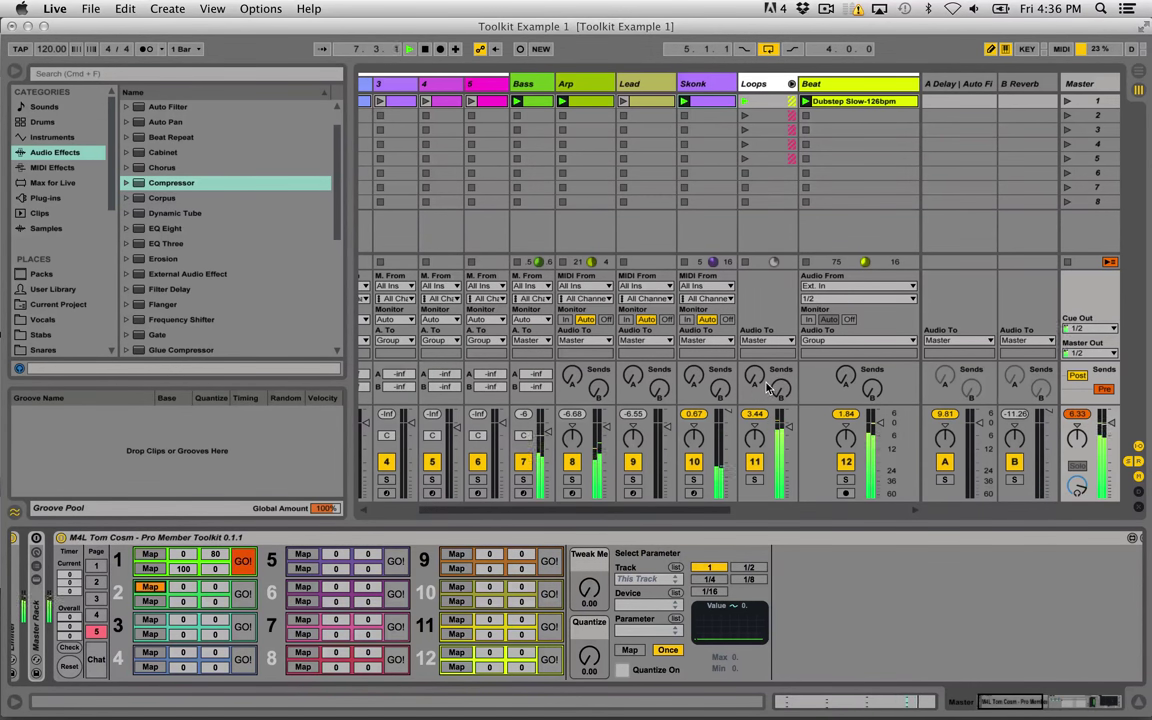
click(789, 428)
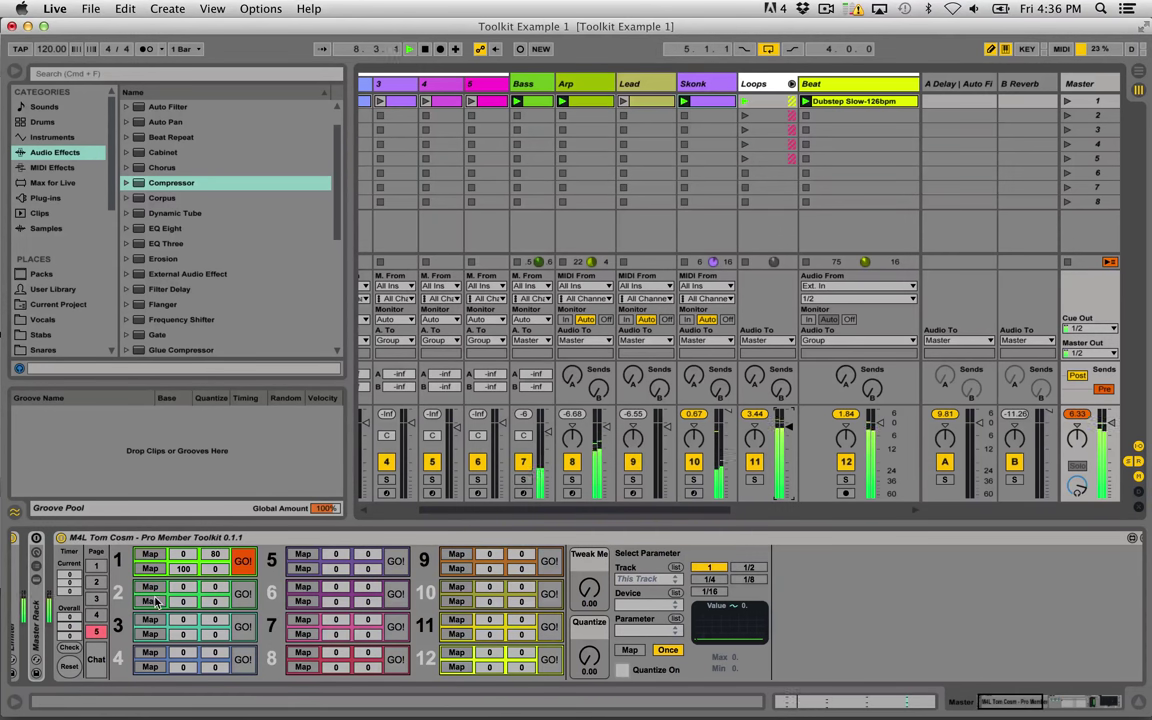
click(151, 602)
click(781, 389)
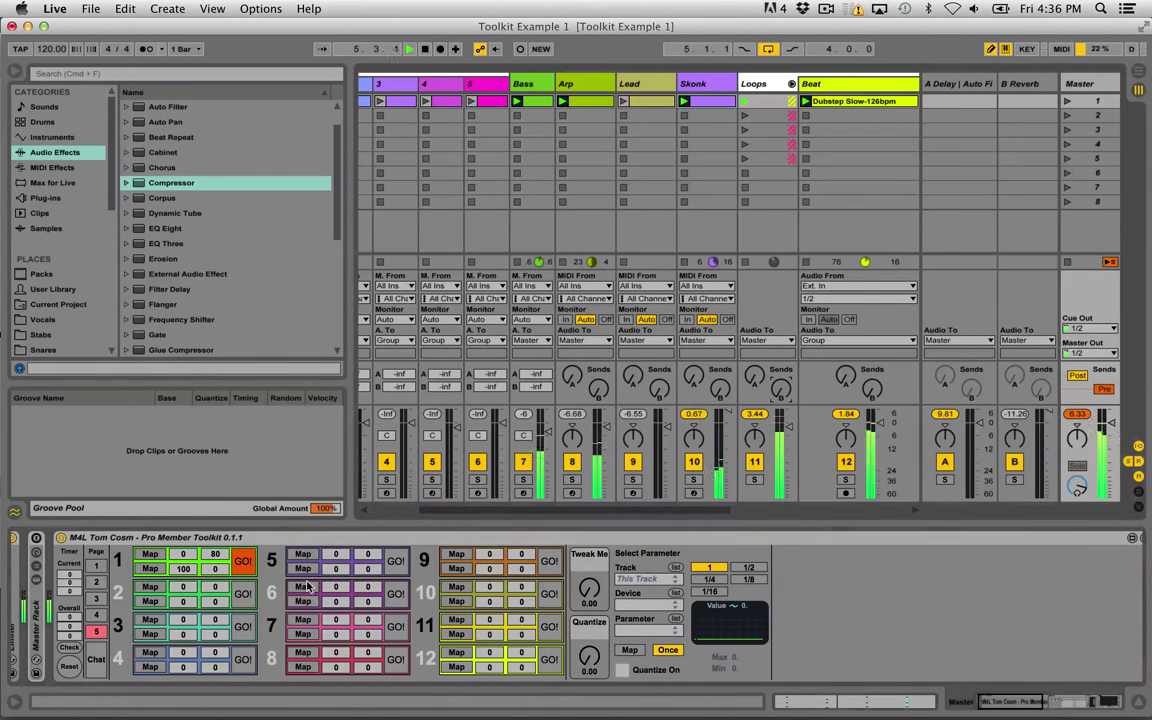
Set slot 2's first parameter to 0 and 80, its second to 100 and 0, and try GO! on slots 1 and 2.
click(216, 589)
text(80)
click(190, 604)
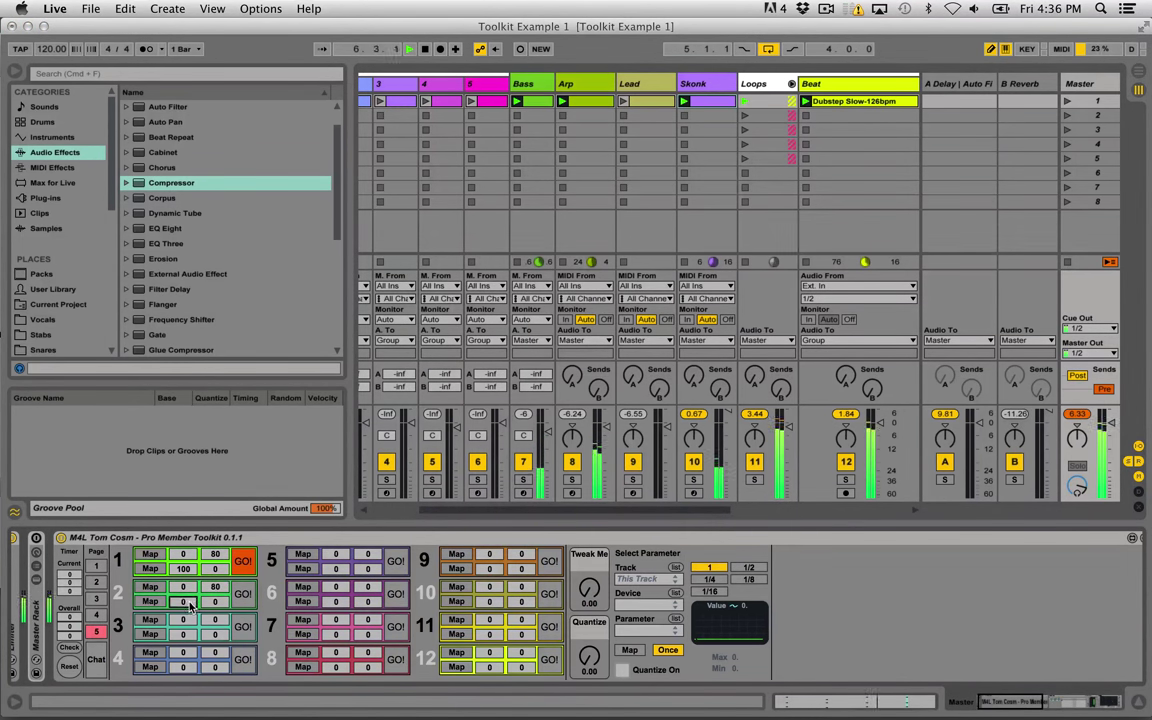
click(245, 563)
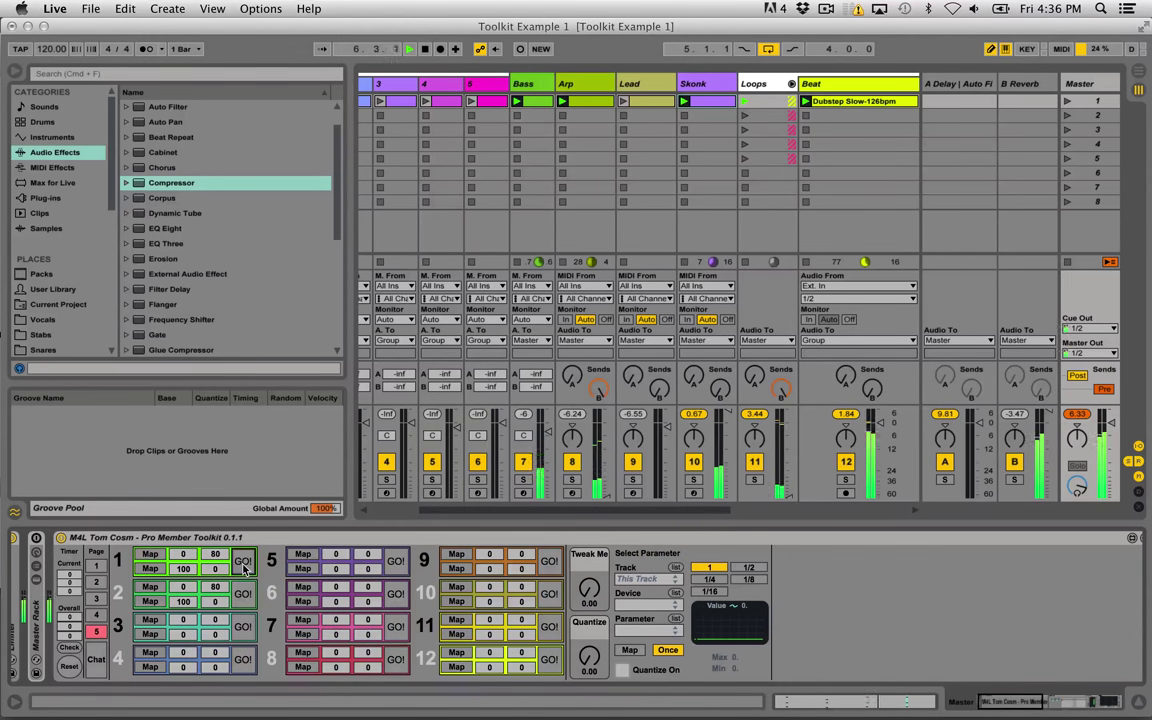
click(243, 592)
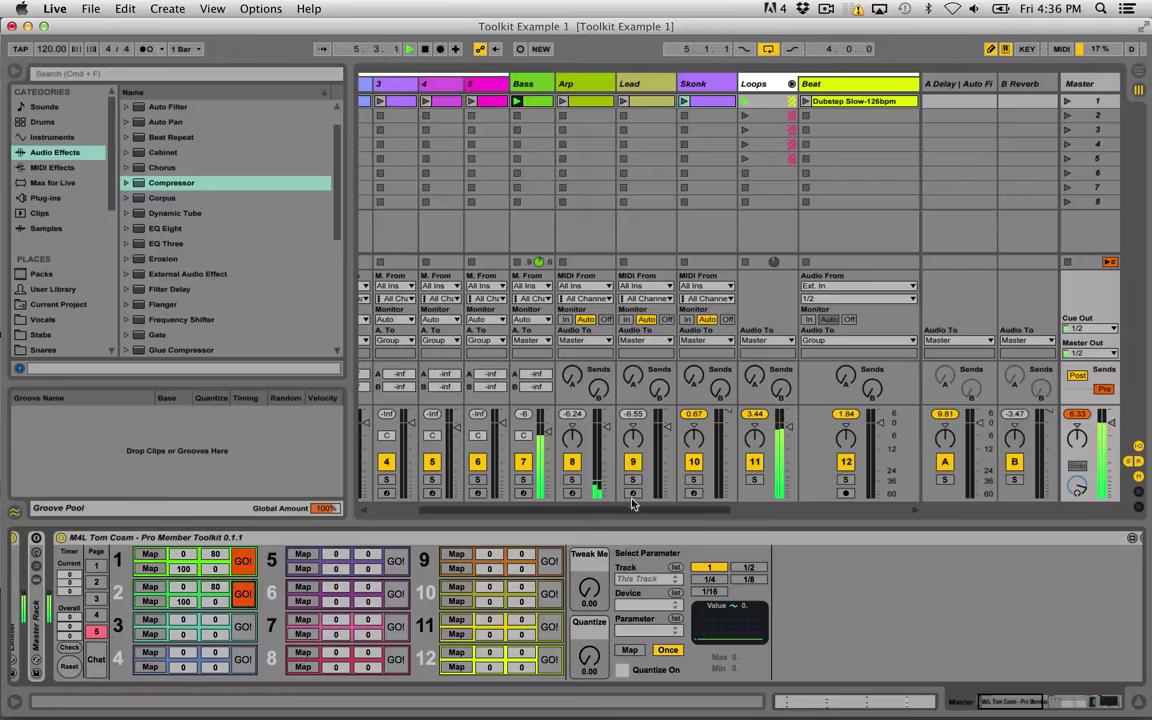
Stop the playing clips on the Loop2 and Loop1 tracks.
scroll(760, 190, right, 6)
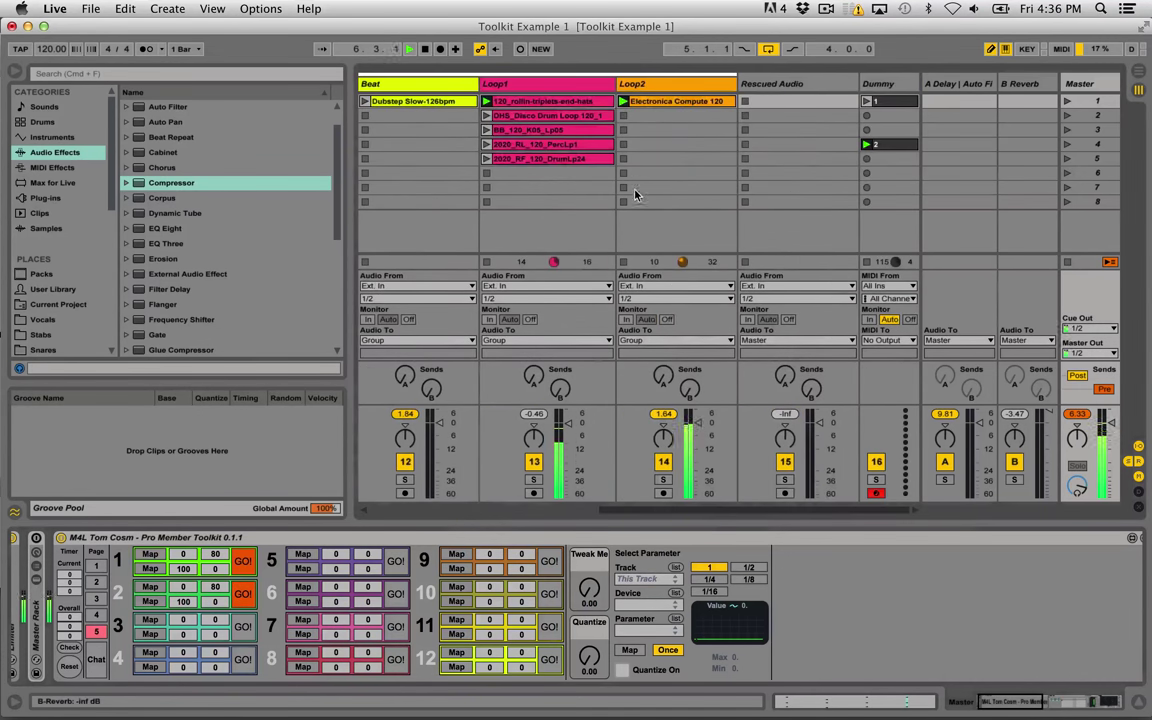
click(624, 262)
click(489, 264)
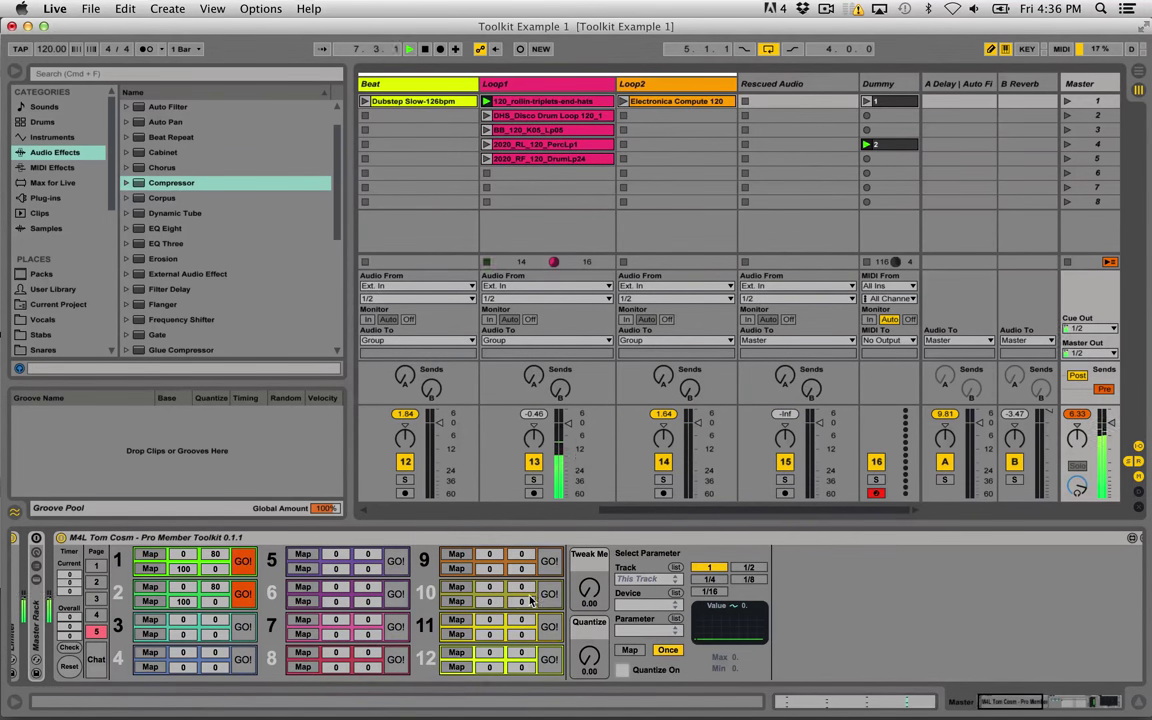
scroll(230, 600, left, 1)
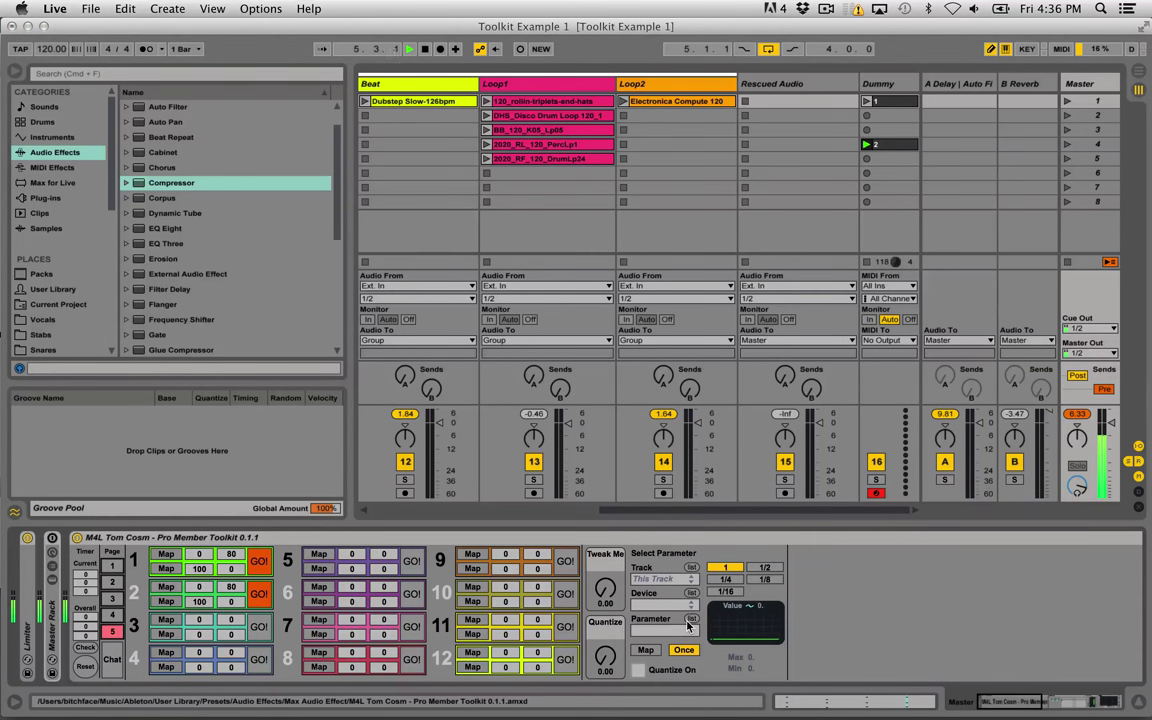
In Arrangement View, open the Bass track's devices and raise the Instrument Rack's Macro 1 to 96.
key(Tab)
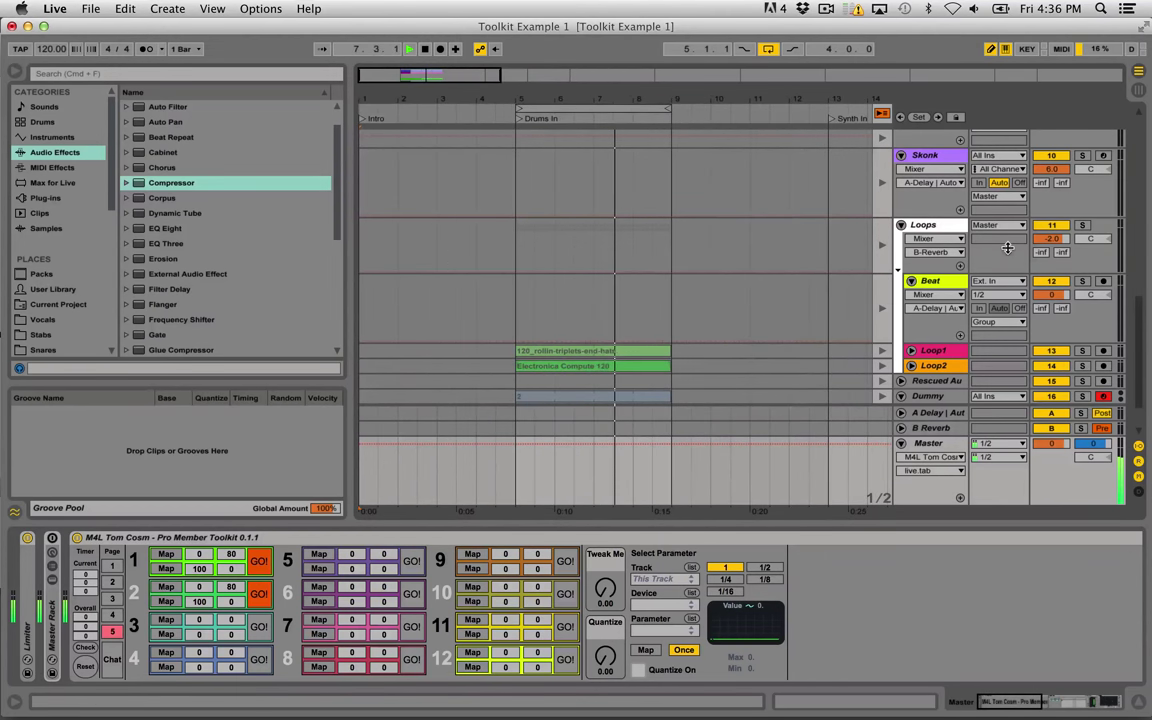
scroll(978, 232, up, 5)
click(978, 232)
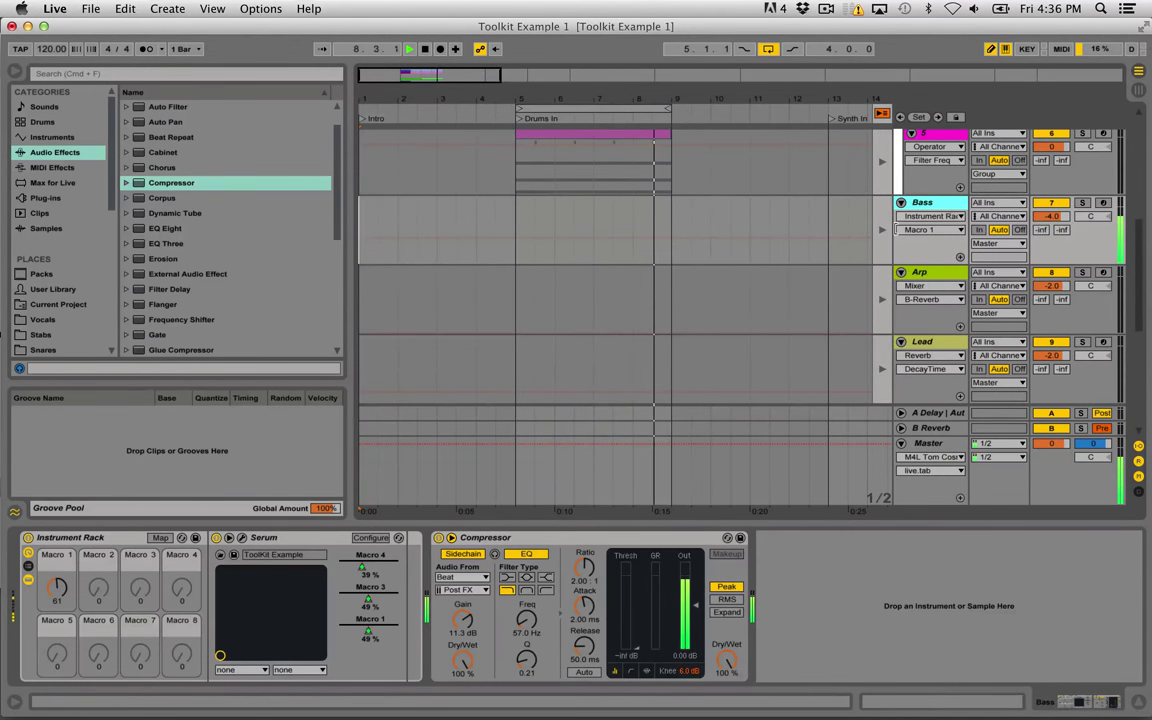
drag(60, 600, 60, 564)
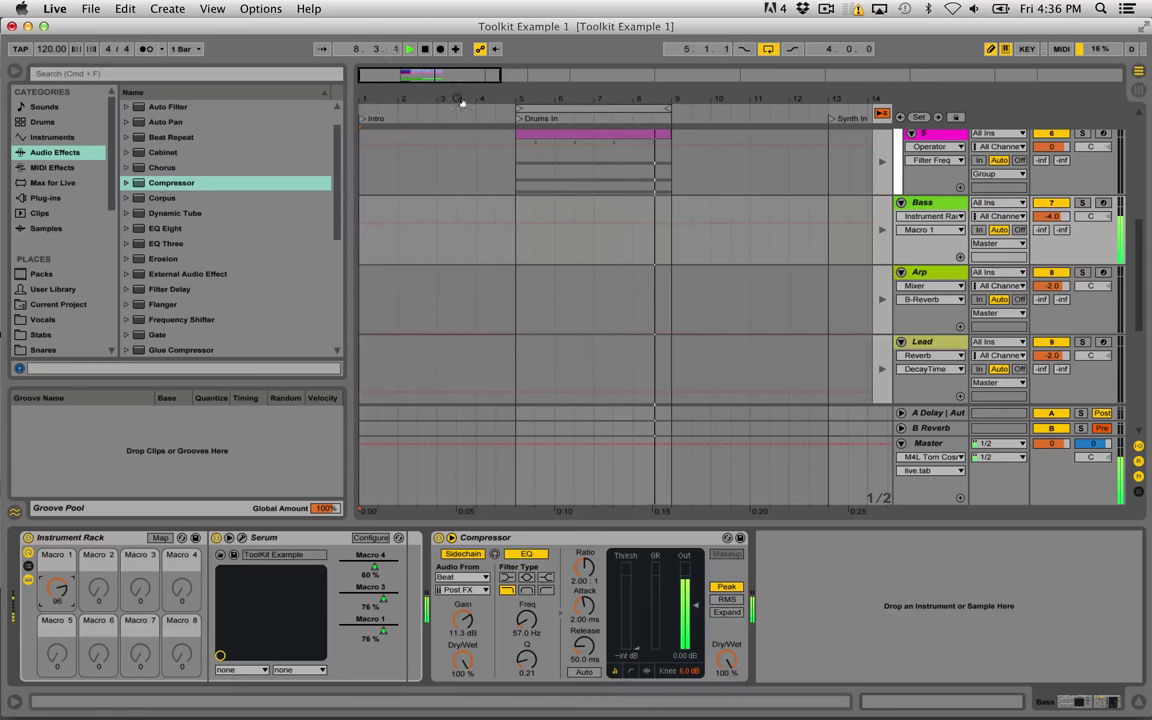
Assign the Master track toolkit's Select Parameter section to Macro 1 of the Bass track's Instrument Rack.
drag(432, 77, 430, 112)
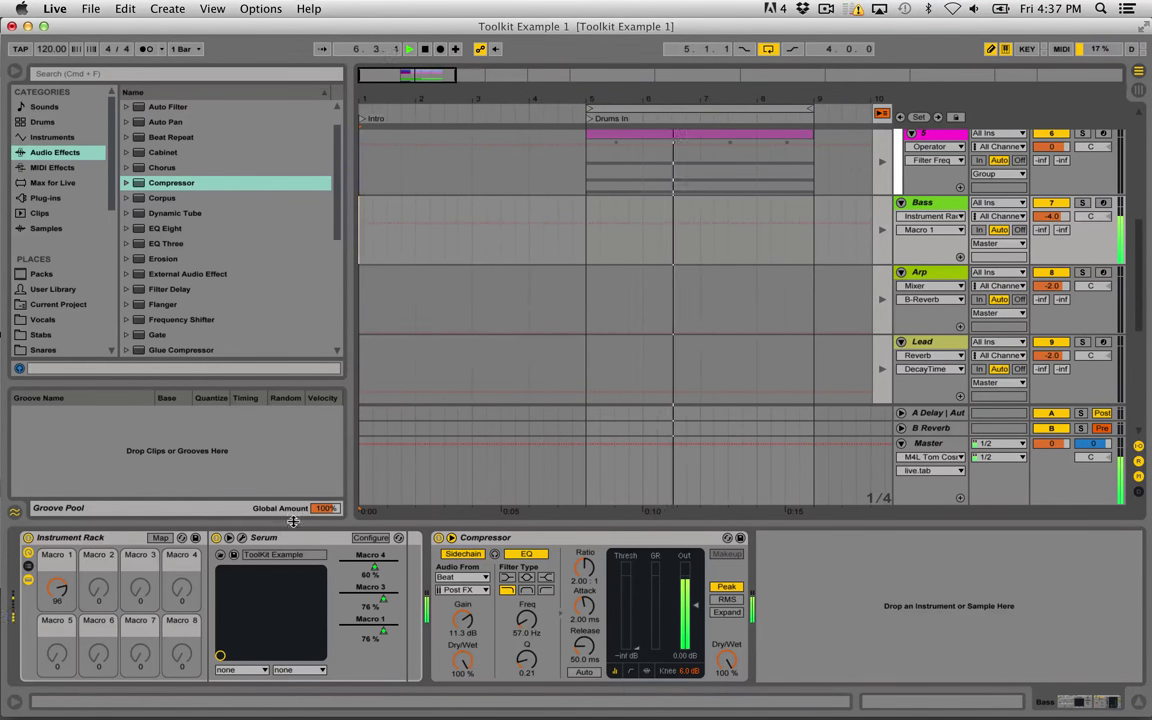
key(Tab)
key(Tab)
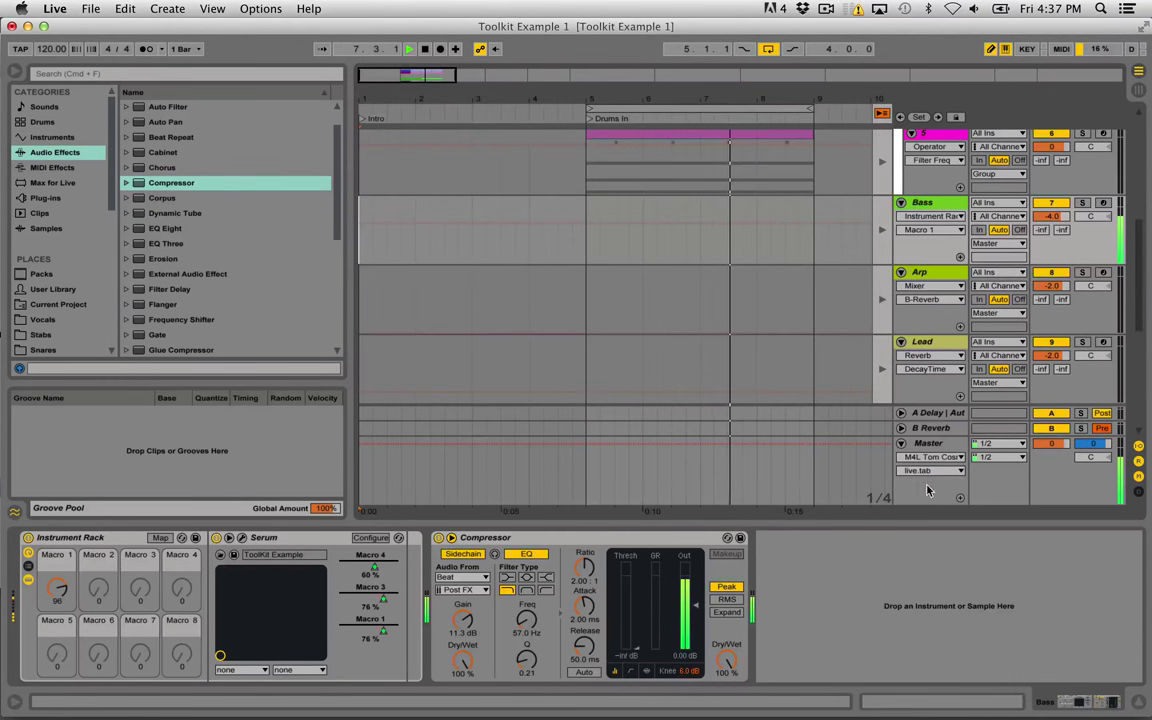
click(928, 443)
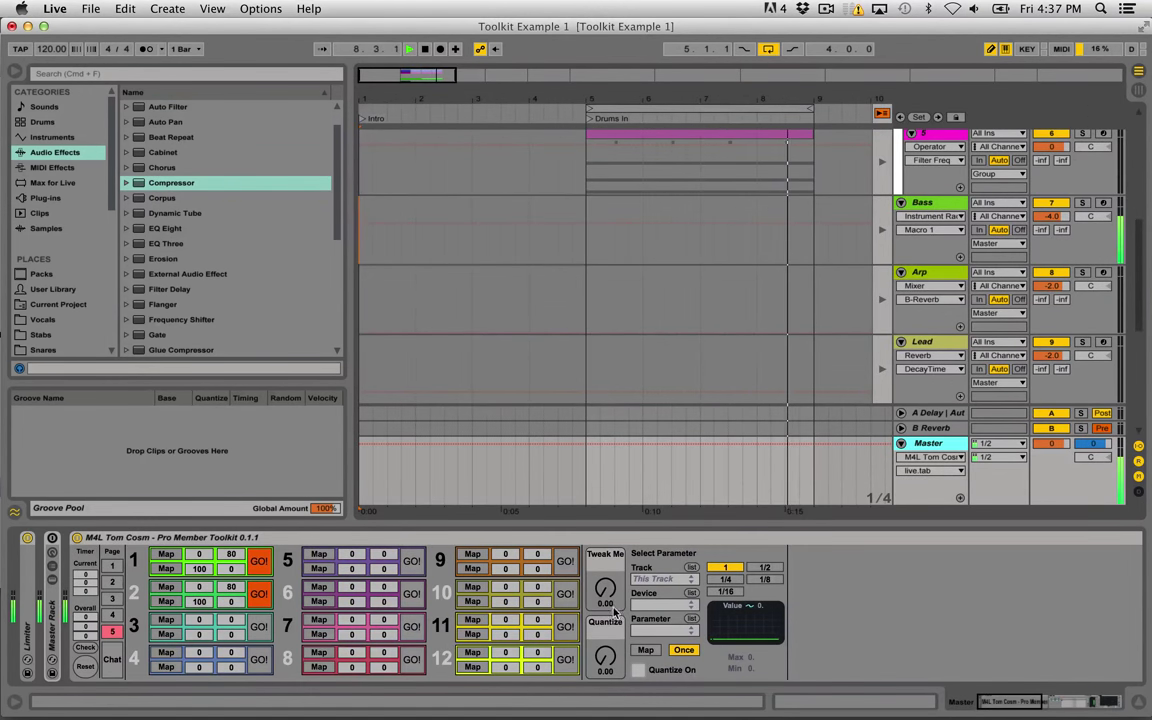
click(691, 569)
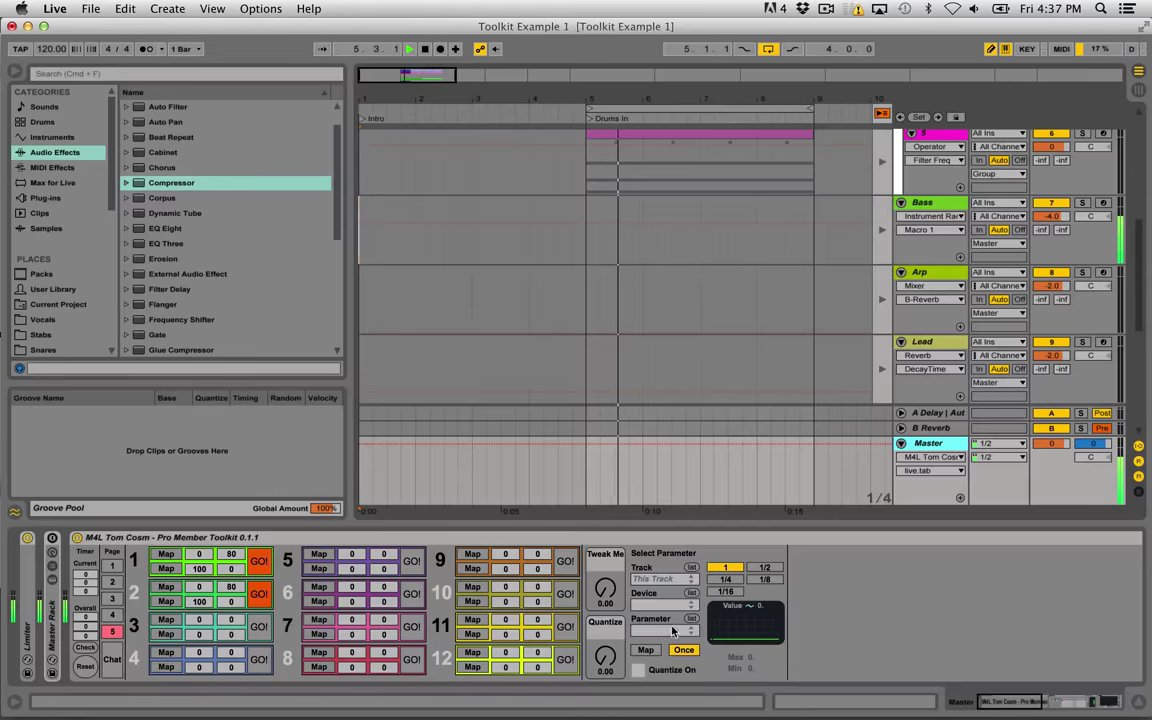
click(945, 202)
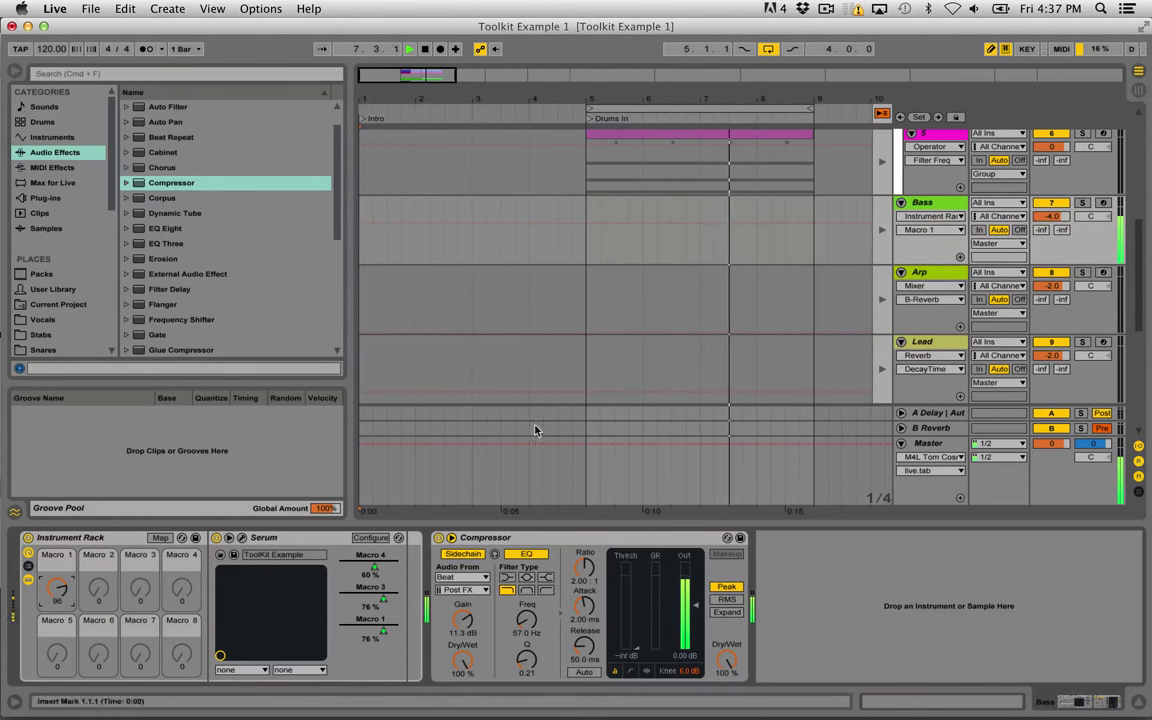
click(926, 443)
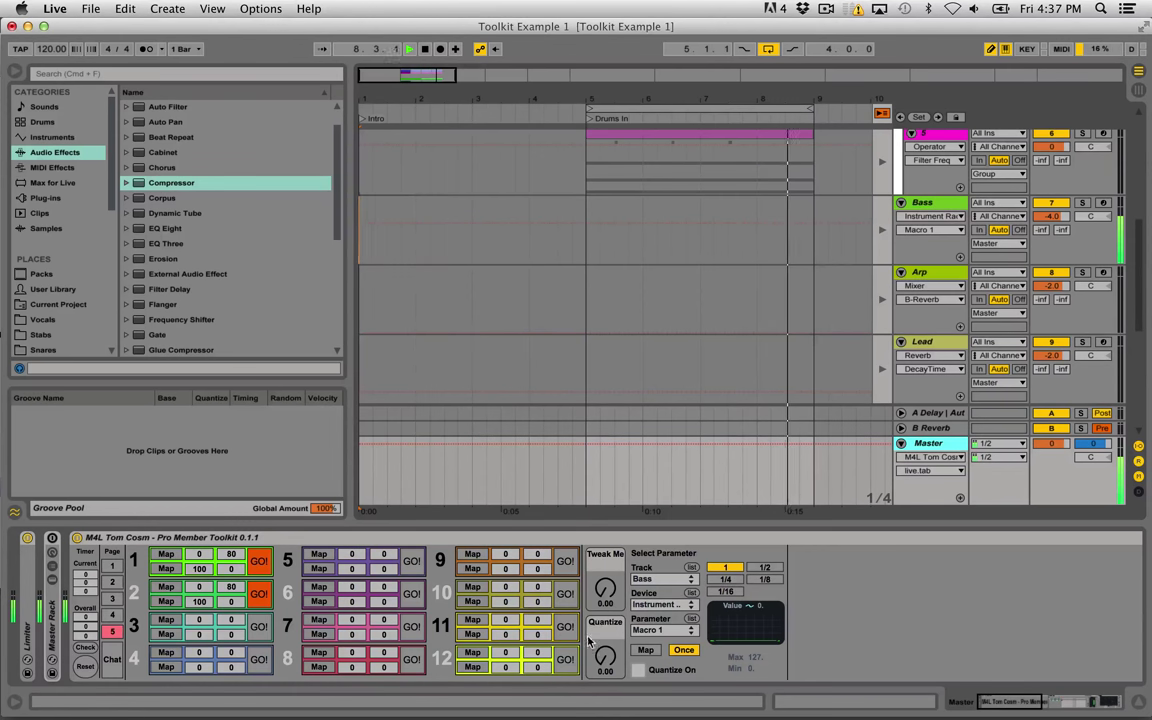
Turn on Quantize for the assigned parameter and sweep Tweak Me with the interval at 1/4, then at 1/8.
mouse_move(605, 591)
mouse_down()
mouse_move(605, 485)
mouse_move(605, 573)
mouse_up()
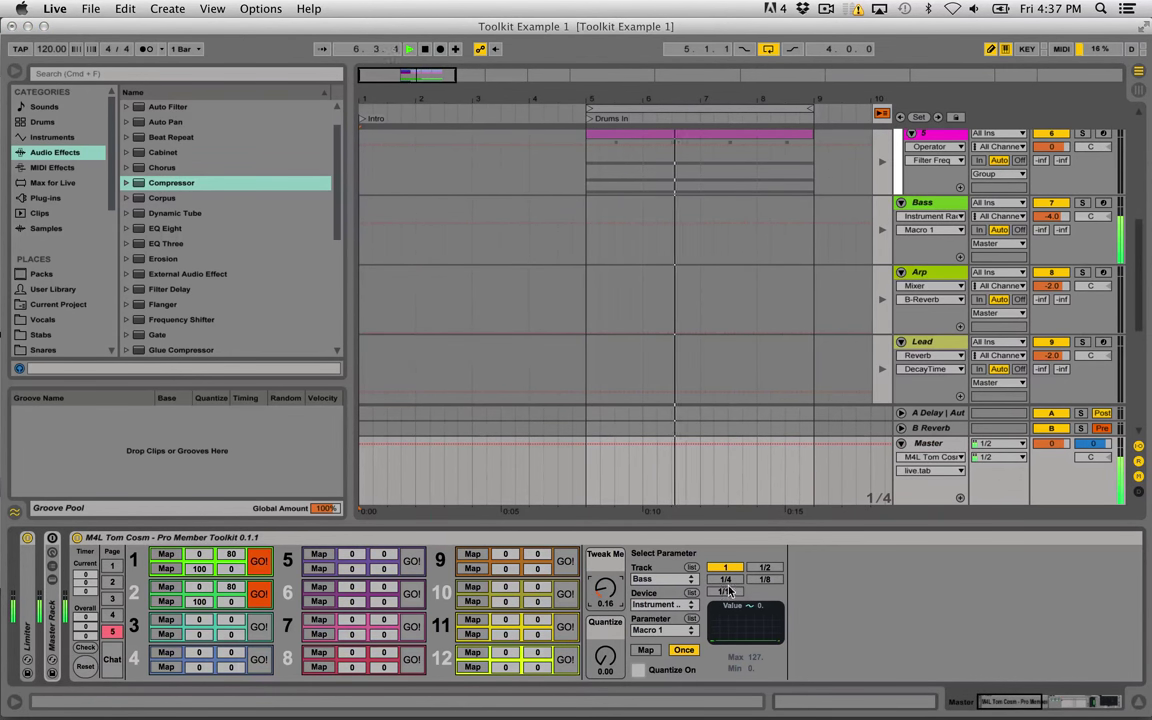
click(728, 580)
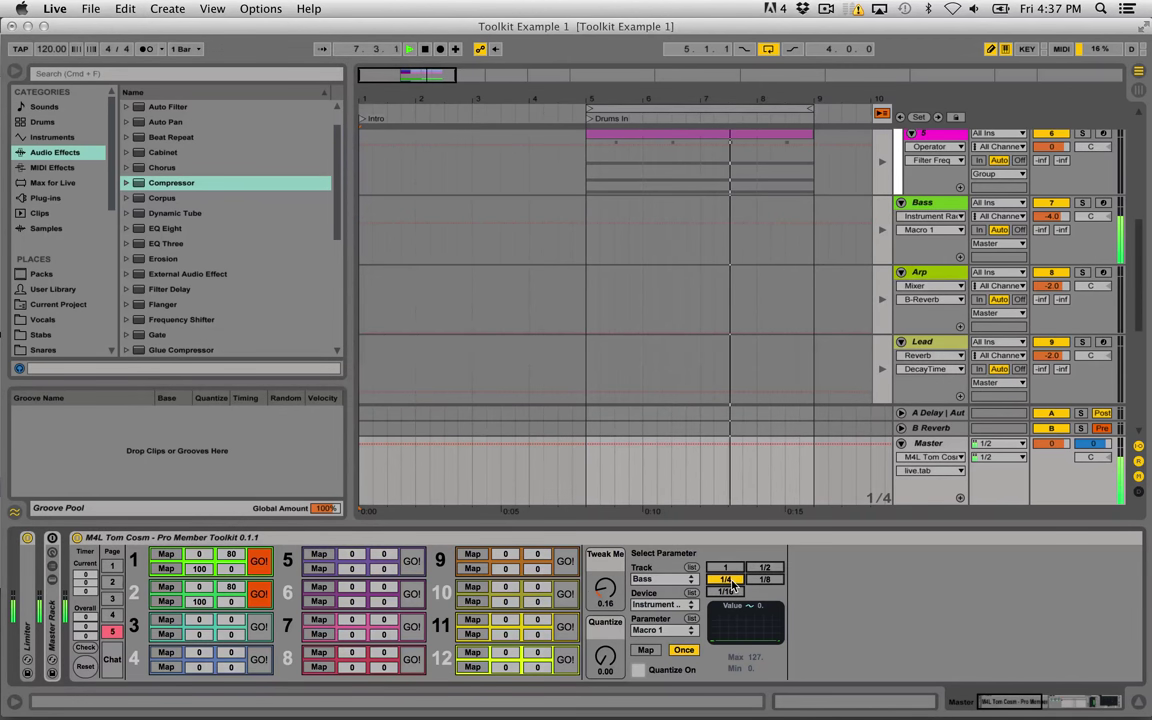
click(638, 670)
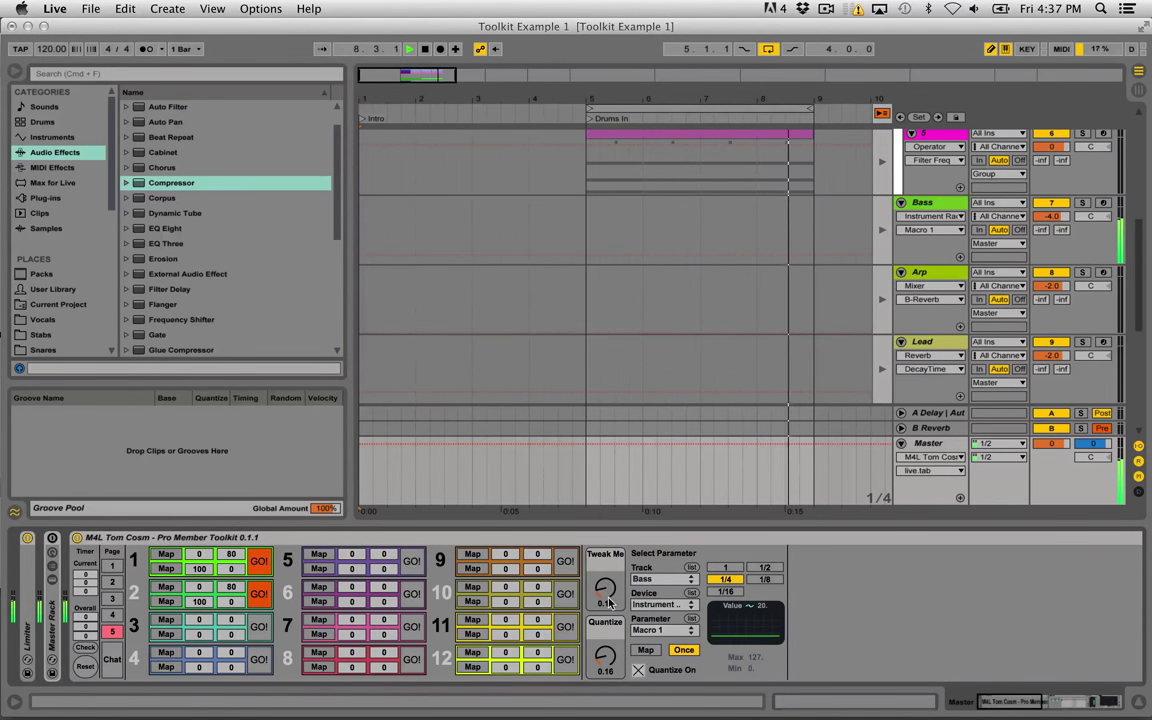
drag(605, 590, 605, 515)
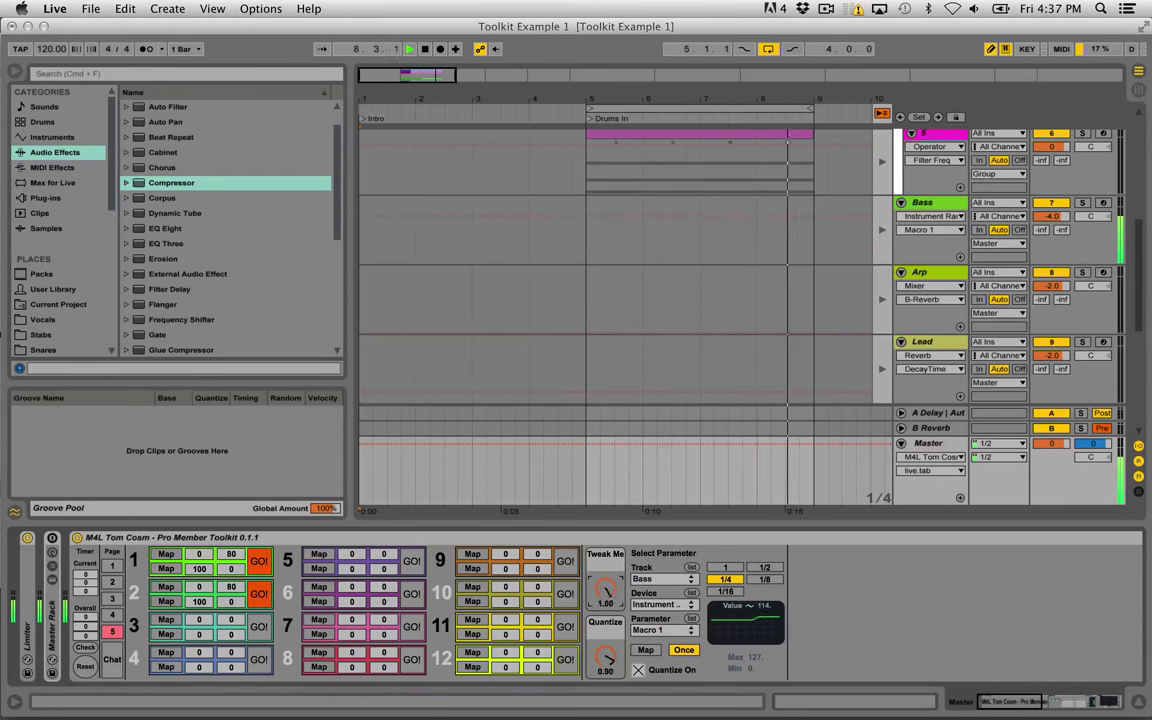
click(765, 580)
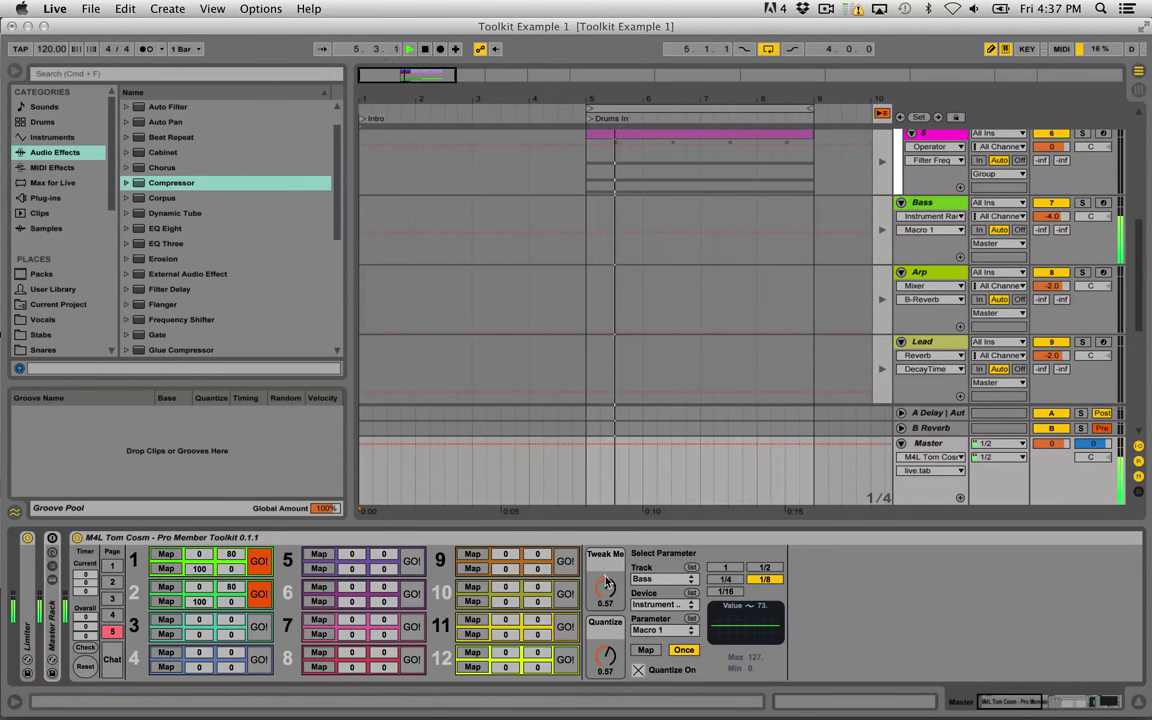
drag(605, 588, 605, 618)
Record Tweak Me movements into the arrangement as Bass Macro 1 automation, switching the quantize interval to 1/16, and stop playback.
click(441, 49)
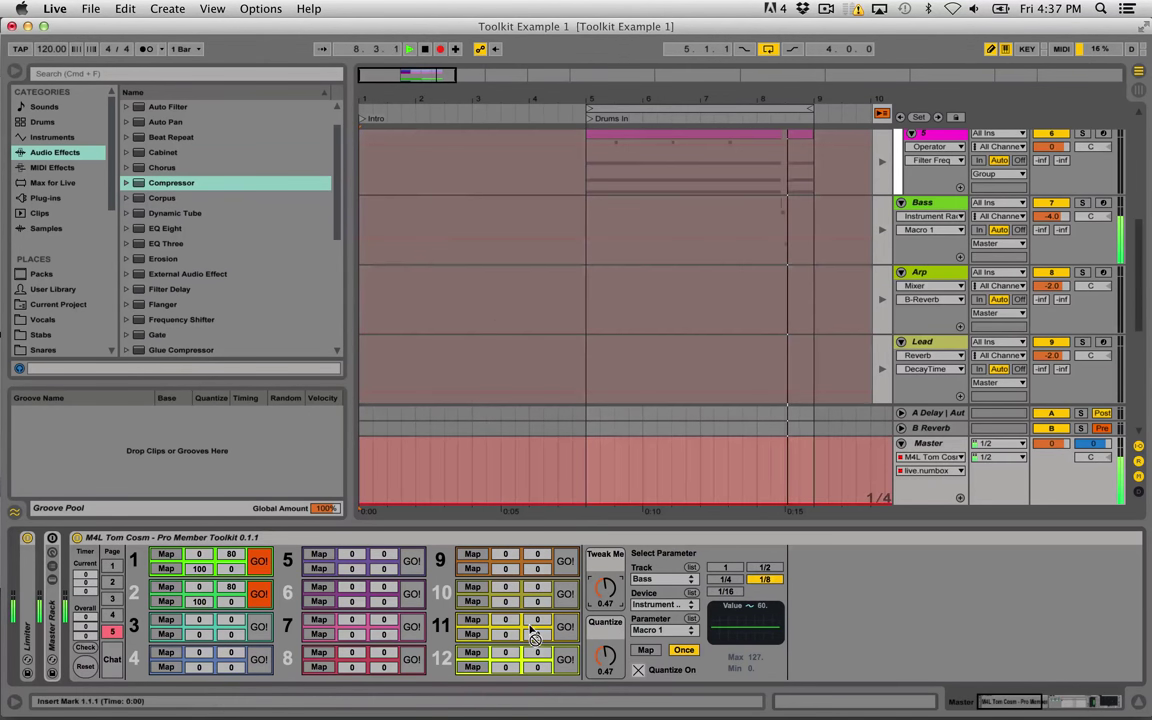
drag(605, 590, 605, 560)
click(725, 591)
key(space)
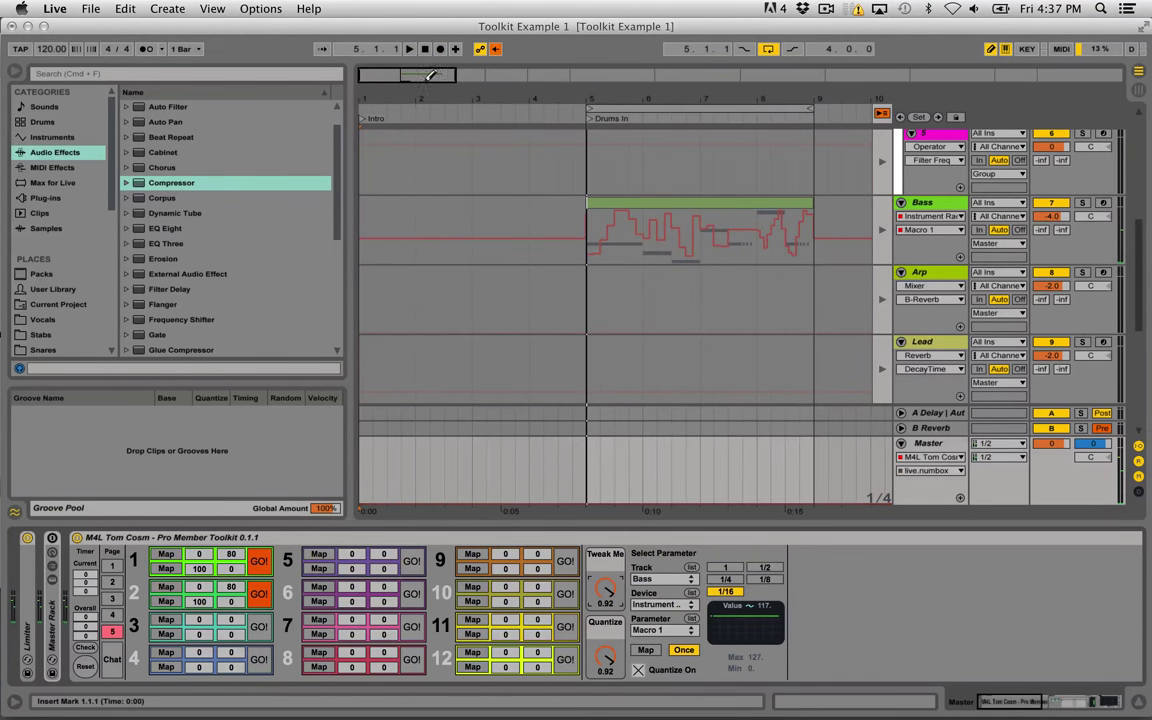
Examine the Macro 1 automation recorded on the Bass track up close in the arrangement.
drag(424, 74, 382, 80)
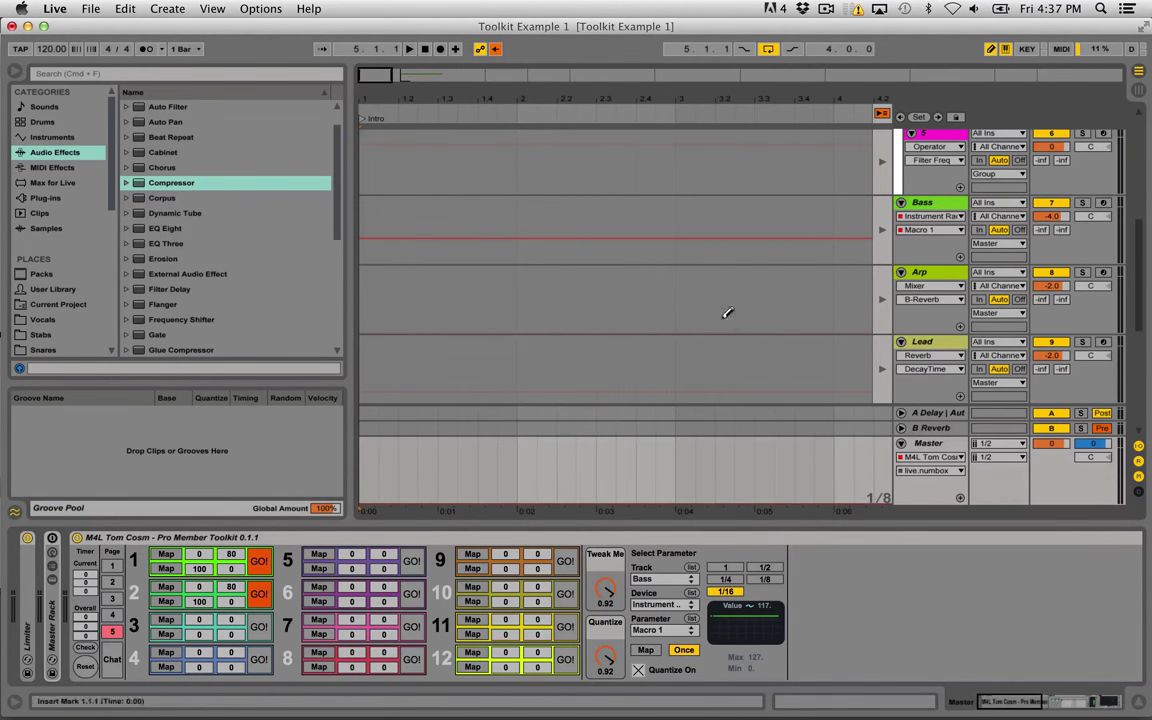
scroll(733, 249, right, 5)
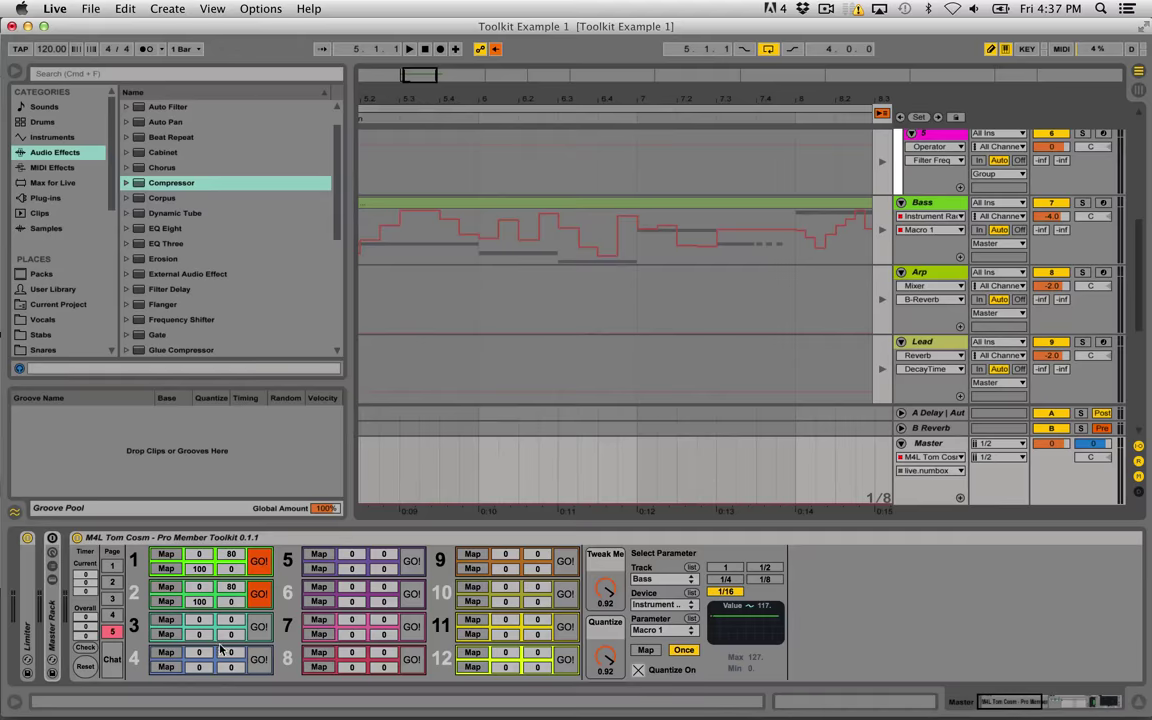
scroll(230, 641, right, 3)
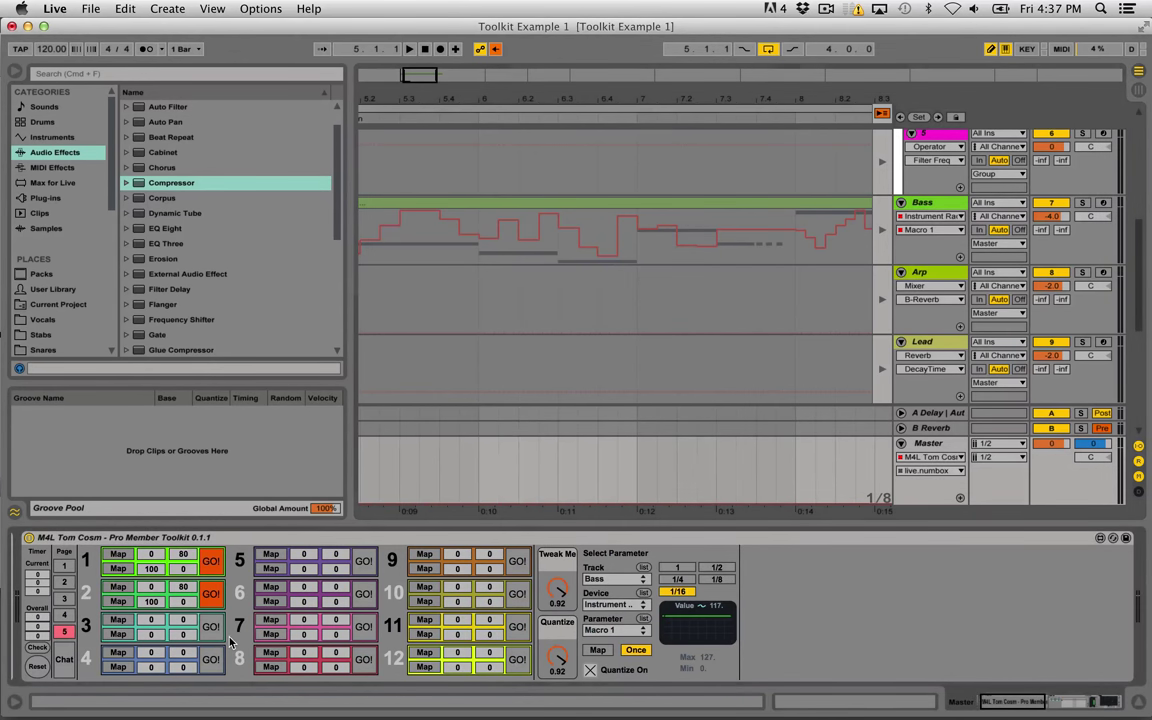